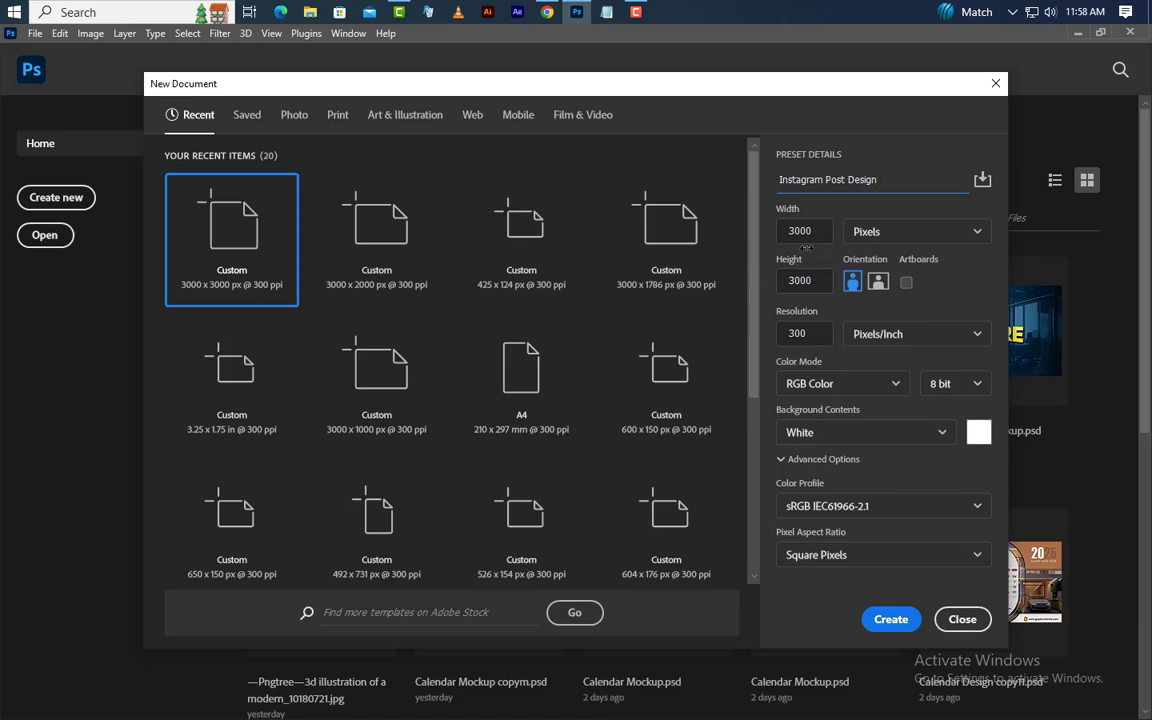
Create a 3000 x 3000 px document named Instagram Post Design at 300 pixels/inch, RGB Color, with a white background
{"action": "left_click", "coordinate": [805, 238]}
{"action": "left_click", "coordinate": [818, 279]}
{"action": "left_click", "coordinate": [889, 619]}
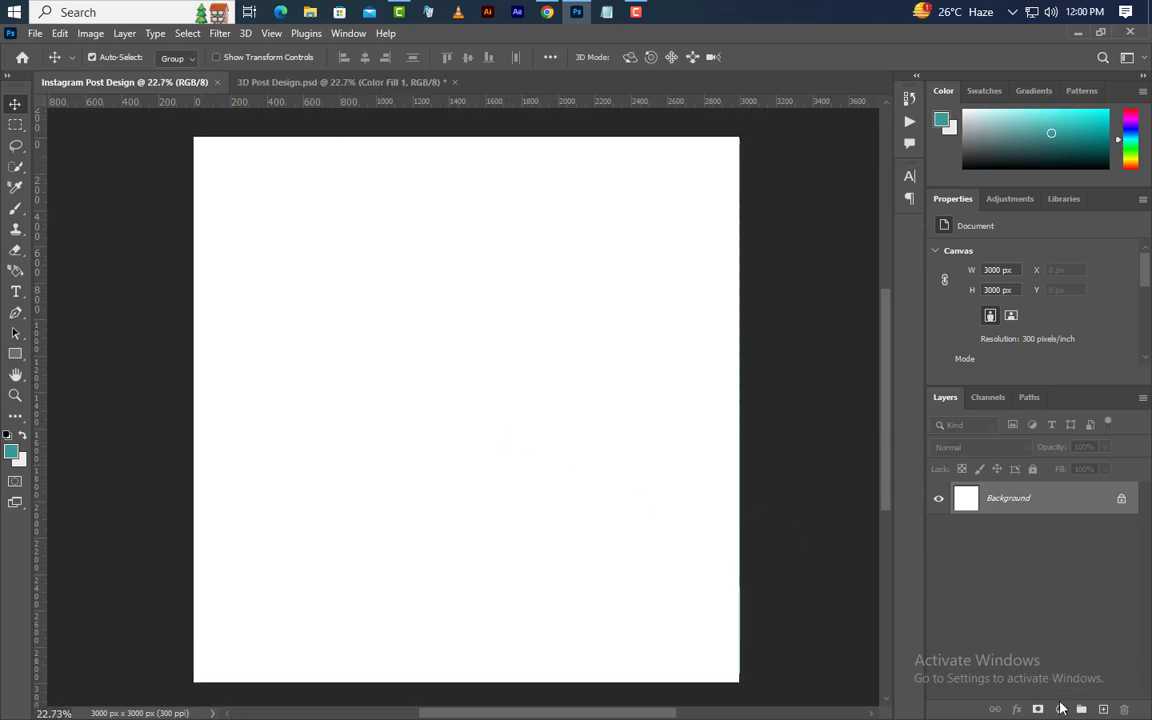
Add a Solid Color fill layer in light teal 9bd1cf above the background
{"action": "left_click", "coordinate": [1060, 709]}
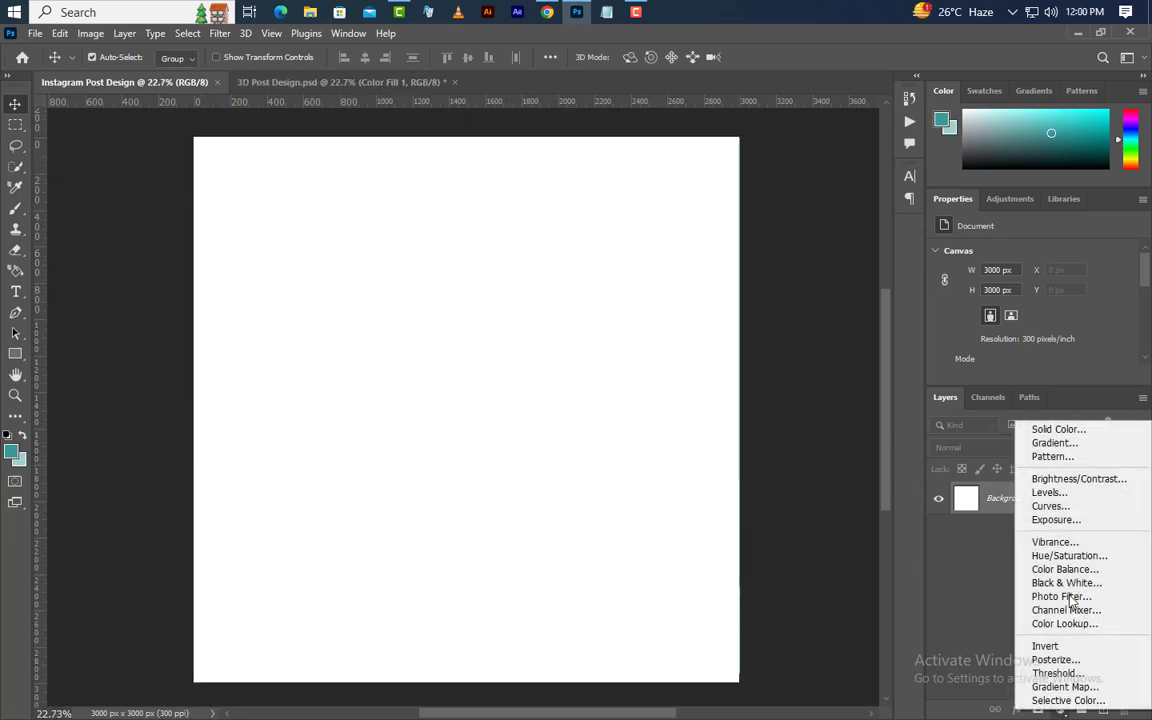
{"action": "left_click", "coordinate": [1059, 430]}
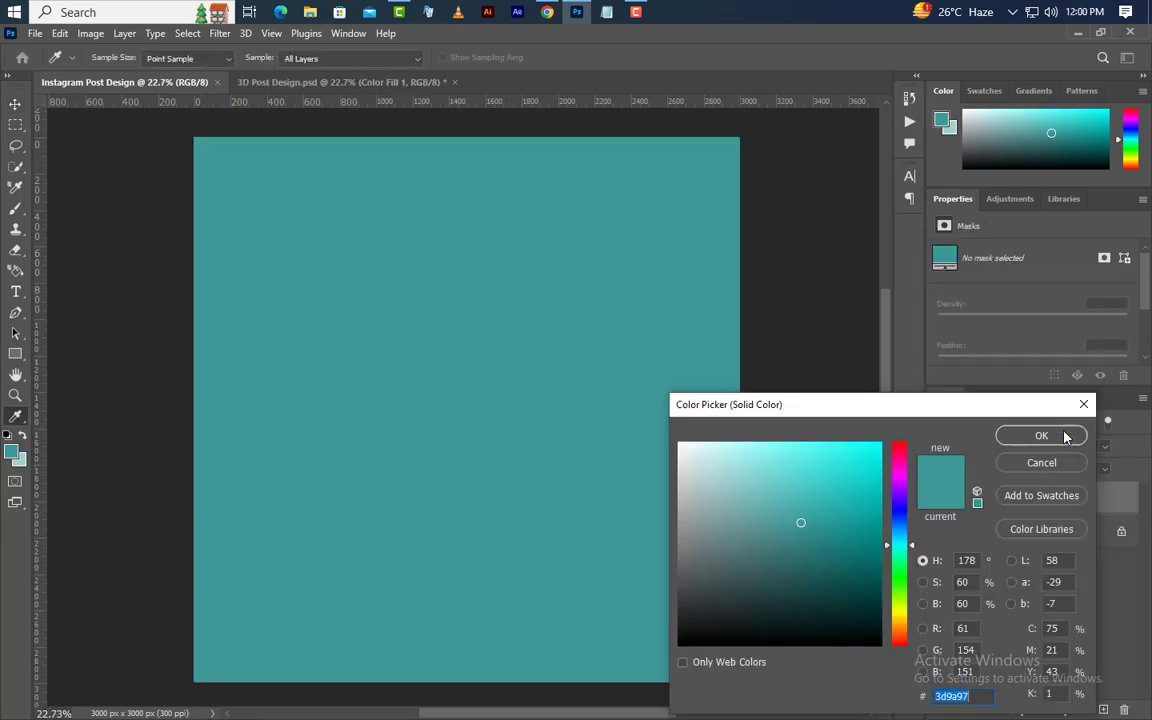
{"action": "left_click", "coordinate": [22, 460]}
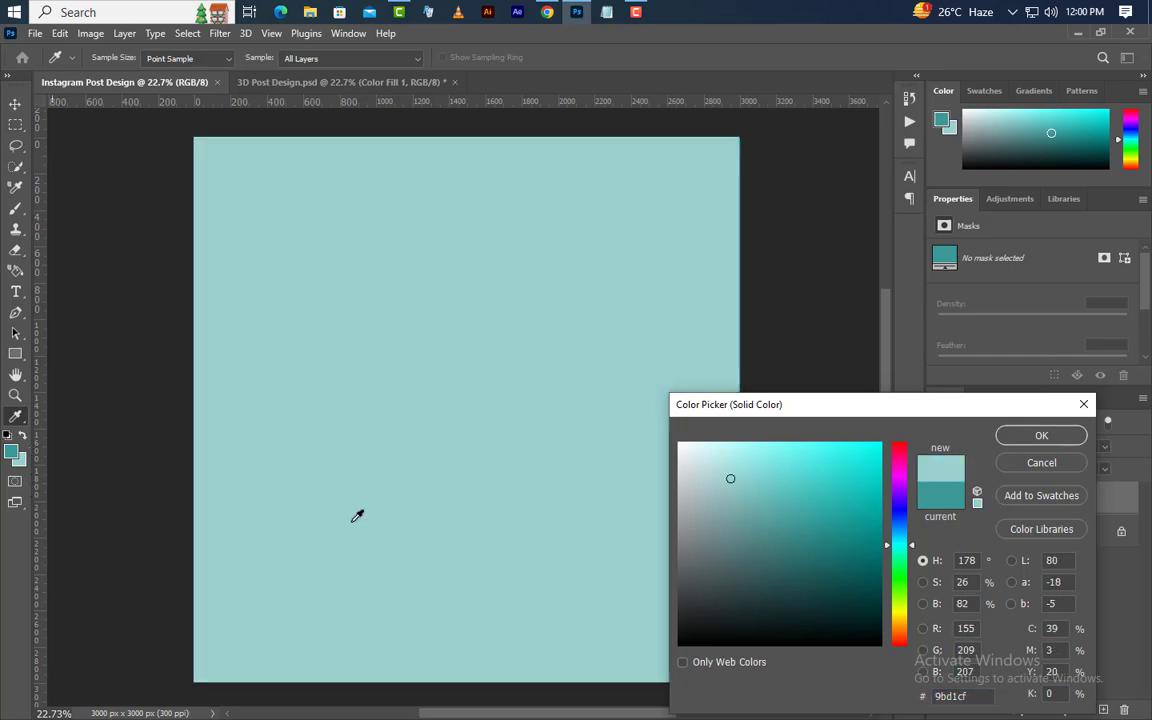
{"action": "left_click", "coordinate": [1040, 436]}
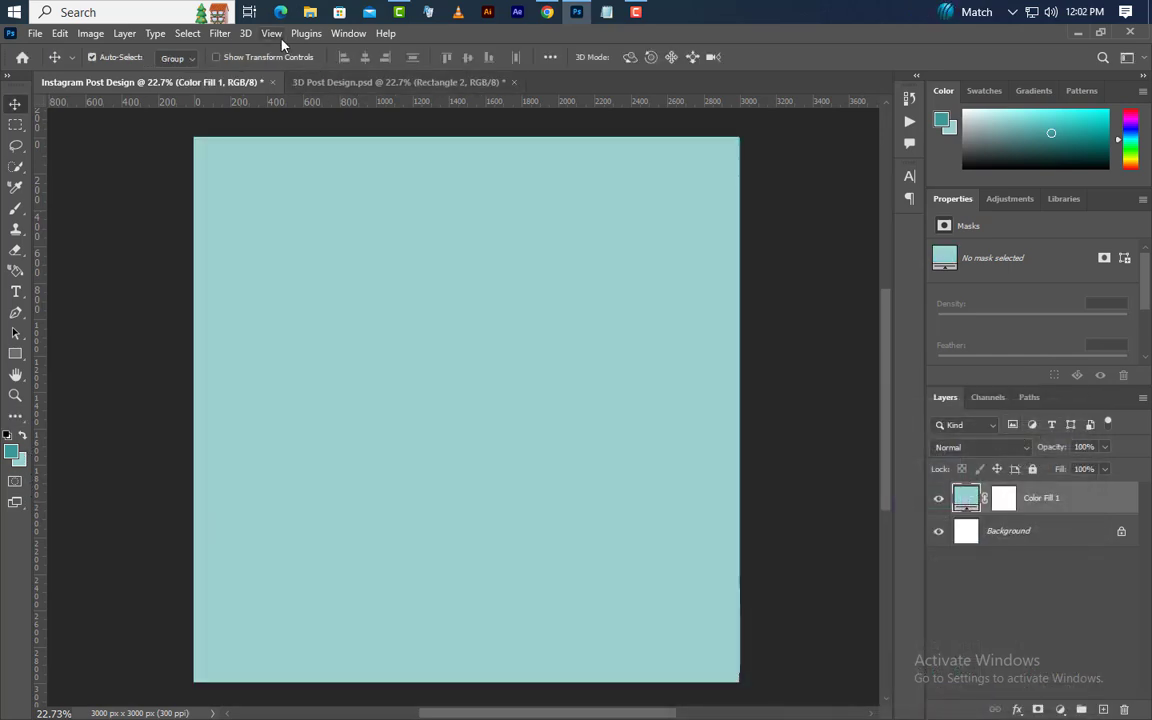
Add a new horizontal cyan guide at 2510 px
{"action": "left_click", "coordinate": [268, 33]}
{"action": "mouse_move", "coordinate": [346, 458]}
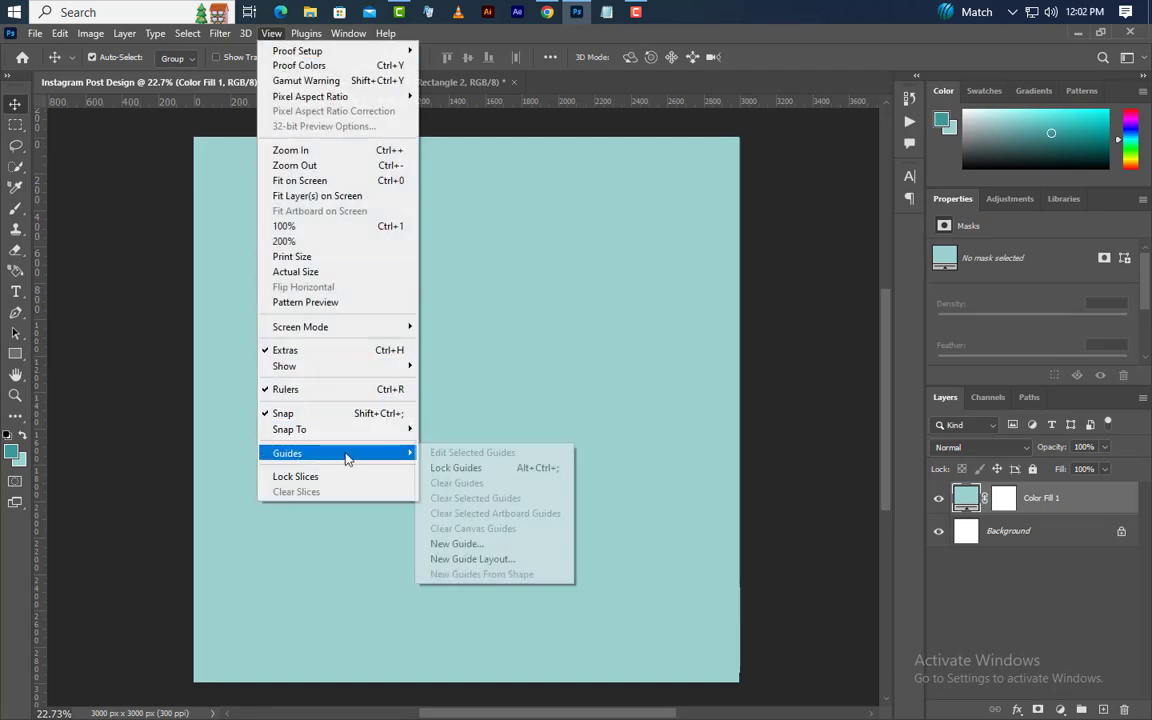
{"action": "left_click", "coordinate": [452, 544]}
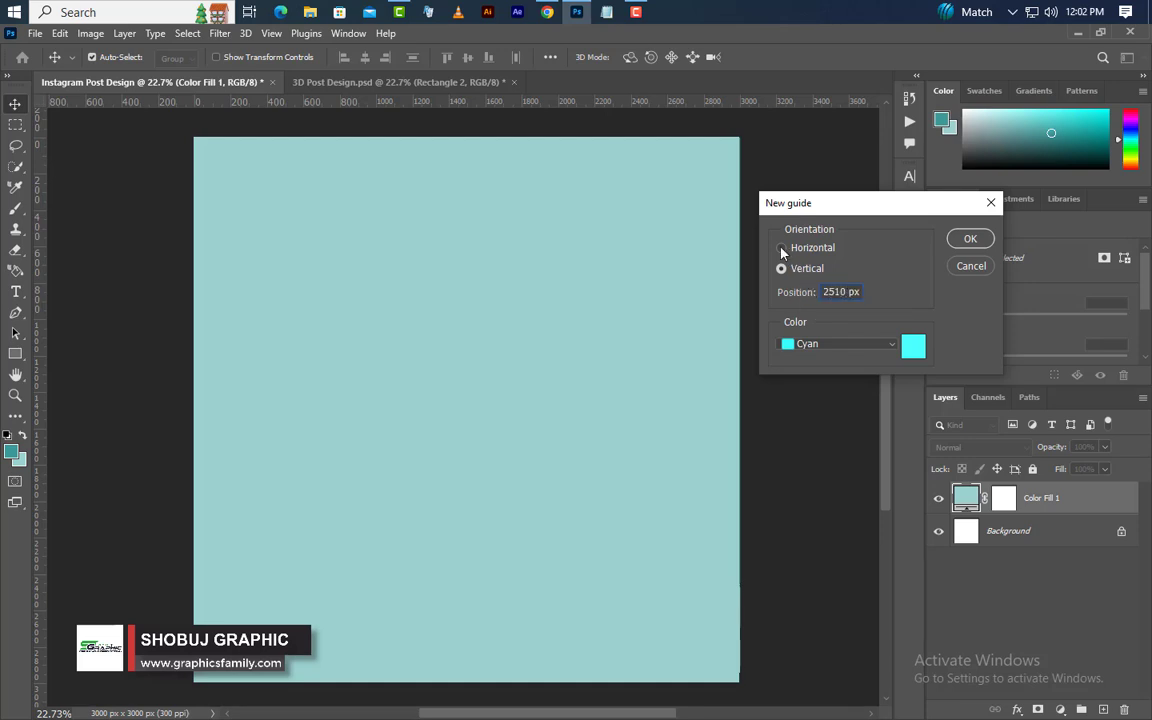
{"action": "left_click", "coordinate": [969, 238]}
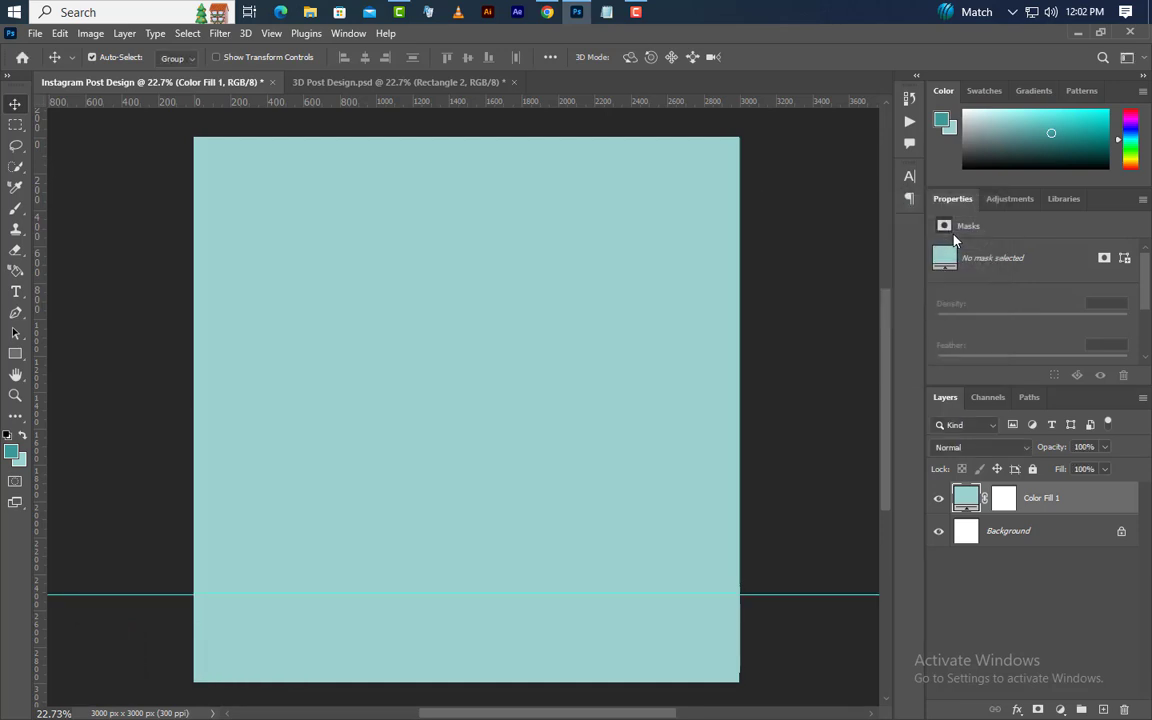
Draw a rectangle shape about 3057 x 2542 px covering the canvas from above its upper edge down to the guide
{"action": "left_click", "coordinate": [15, 354]}
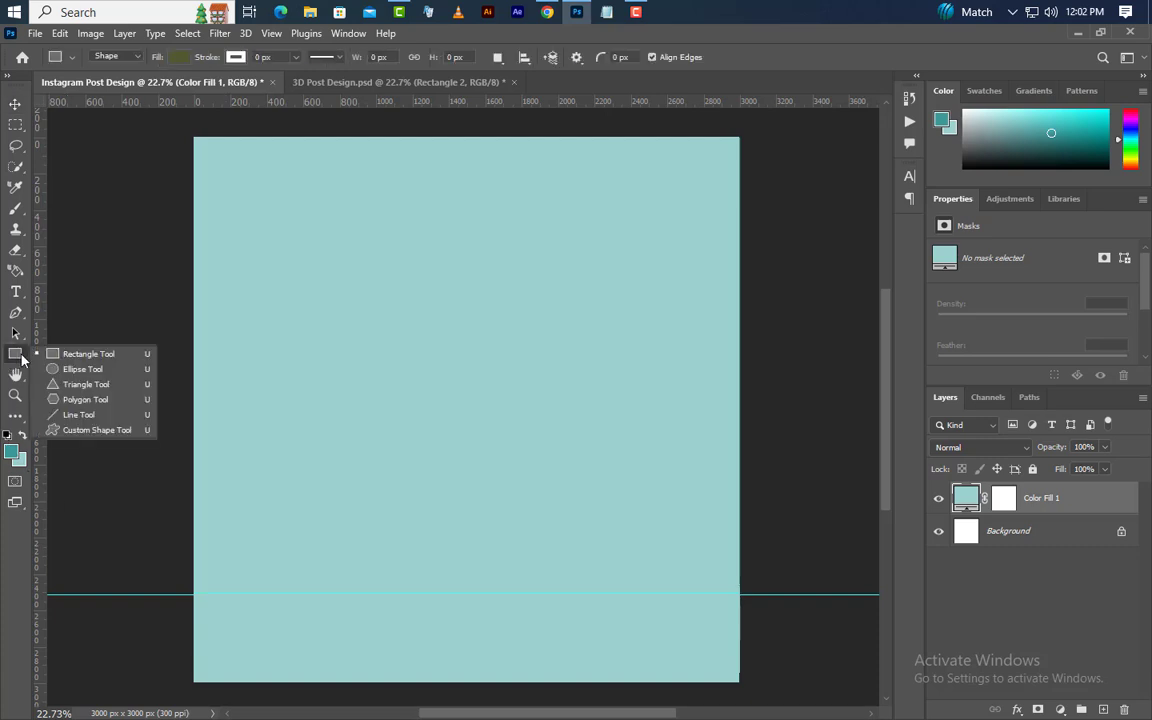
{"action": "left_click", "coordinate": [68, 358]}
{"action": "left_click_drag", "start_coordinate": [188, 132], "coordinate": [742, 596]}
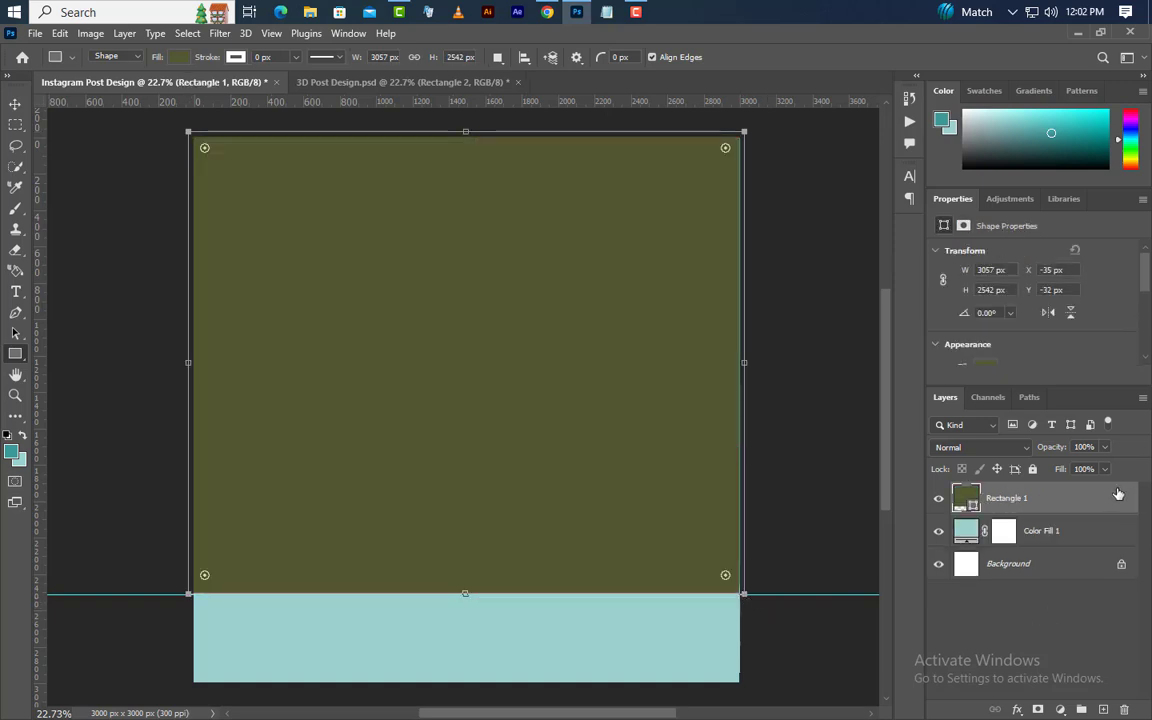
Give the rectangle a linear Gradient Overlay from bbdcda to 3d9a97 at a -20° angle and 75% scale
{"action": "right_click", "coordinate": [1090, 500]}
{"action": "left_click", "coordinate": [973, 79]}
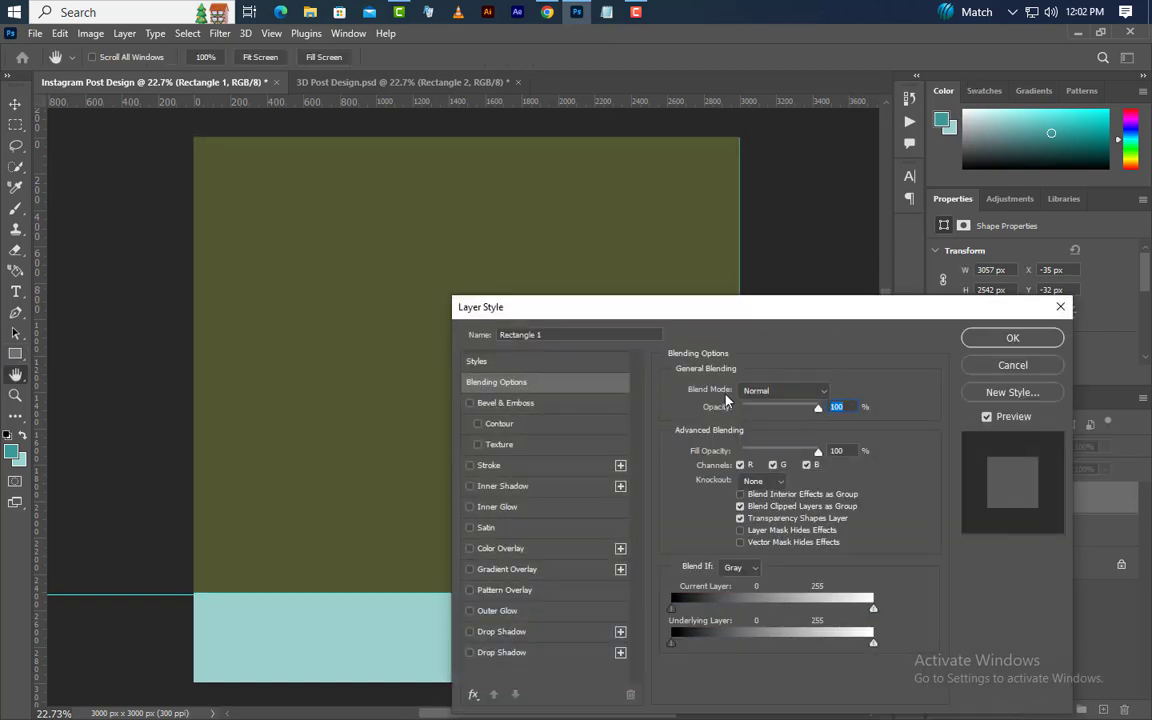
{"action": "left_click_drag", "start_coordinate": [581, 307], "coordinate": [658, 185]}
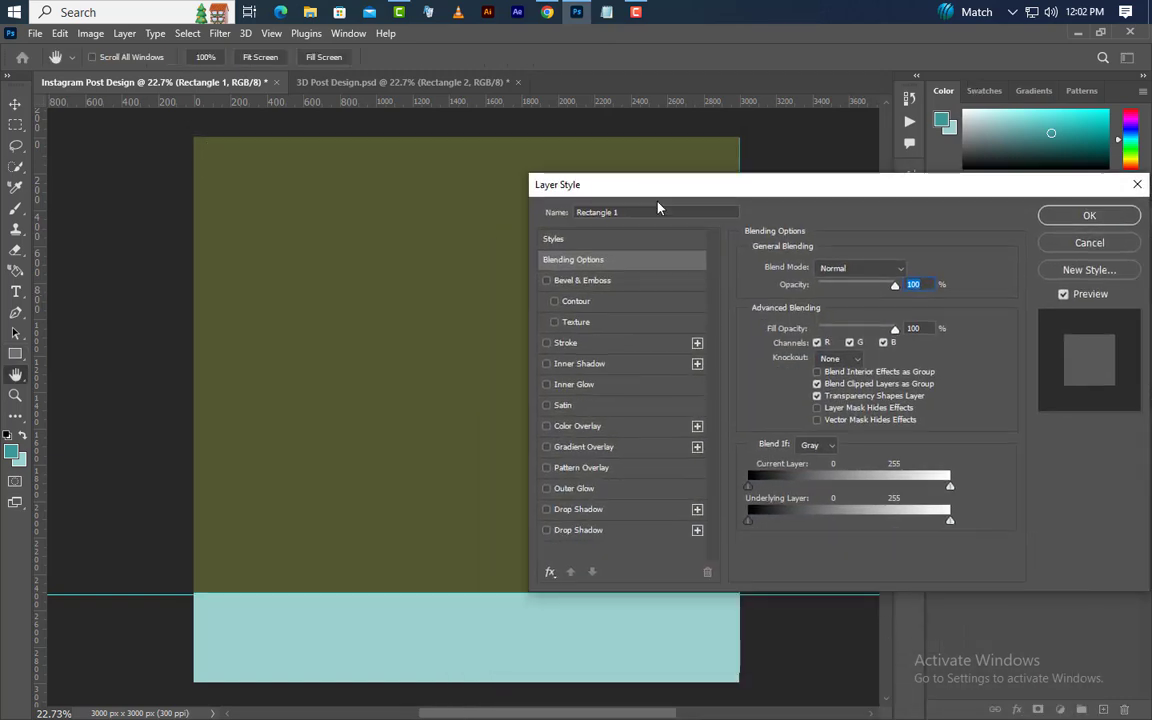
{"action": "left_click", "coordinate": [638, 447]}
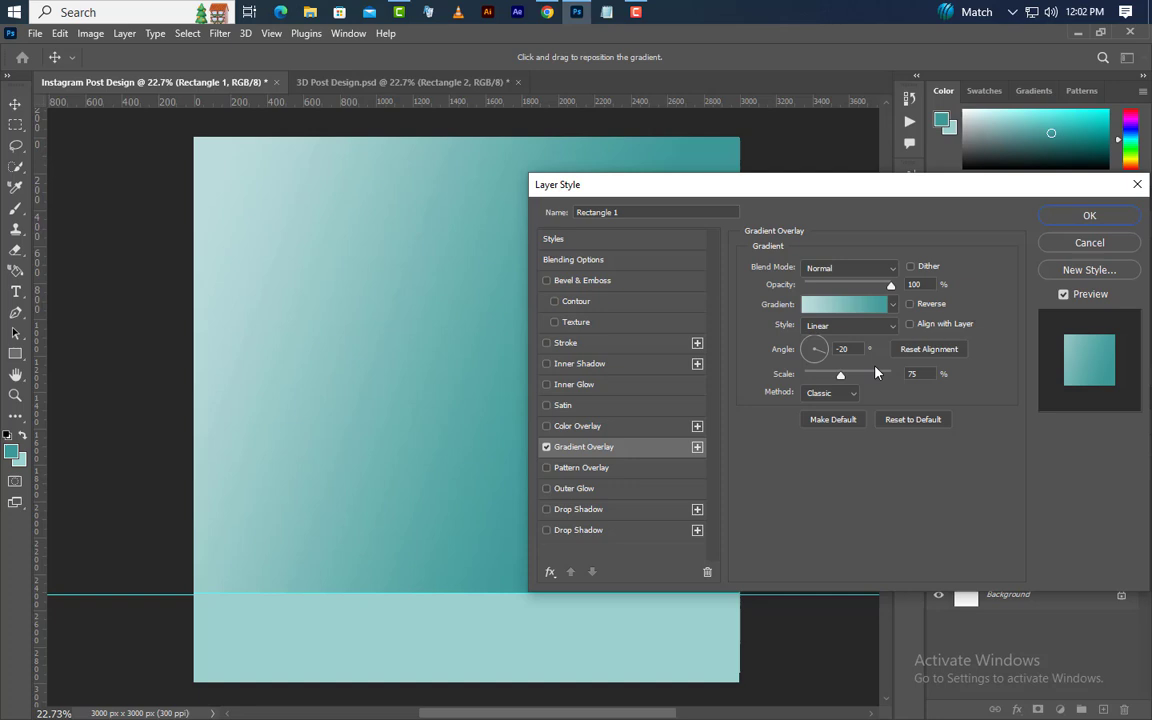
{"action": "left_click", "coordinate": [845, 304]}
{"action": "double_click", "coordinate": [684, 588]}
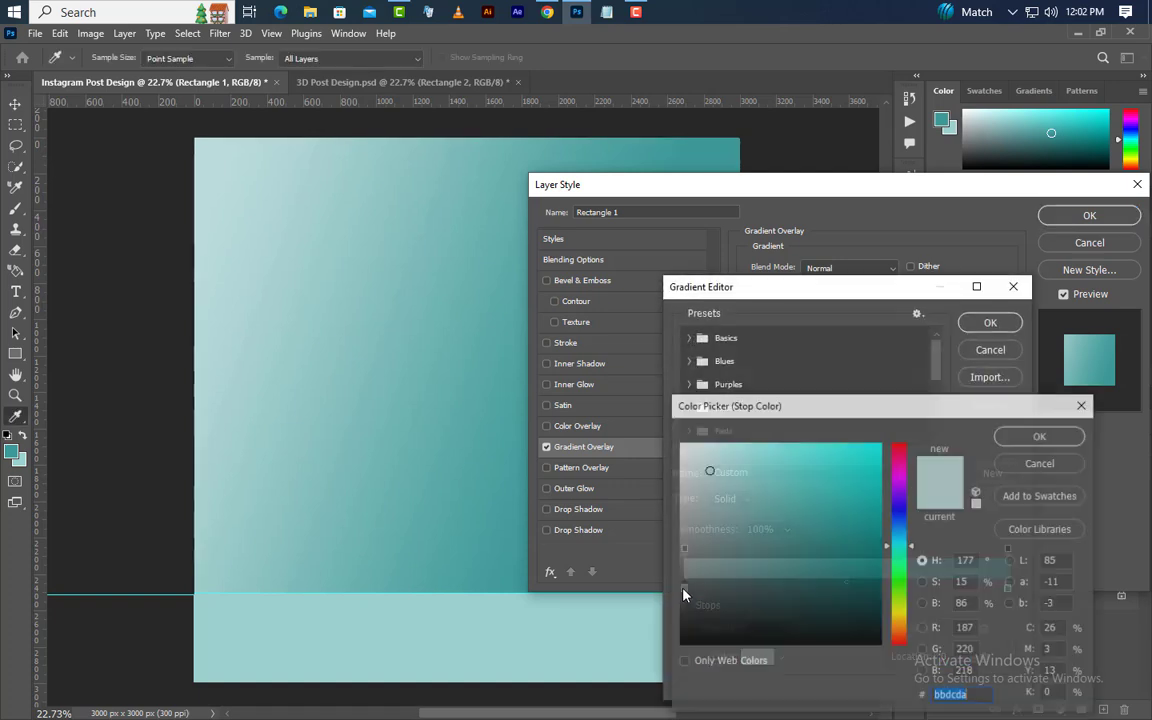
{"action": "left_click", "coordinate": [1082, 436]}
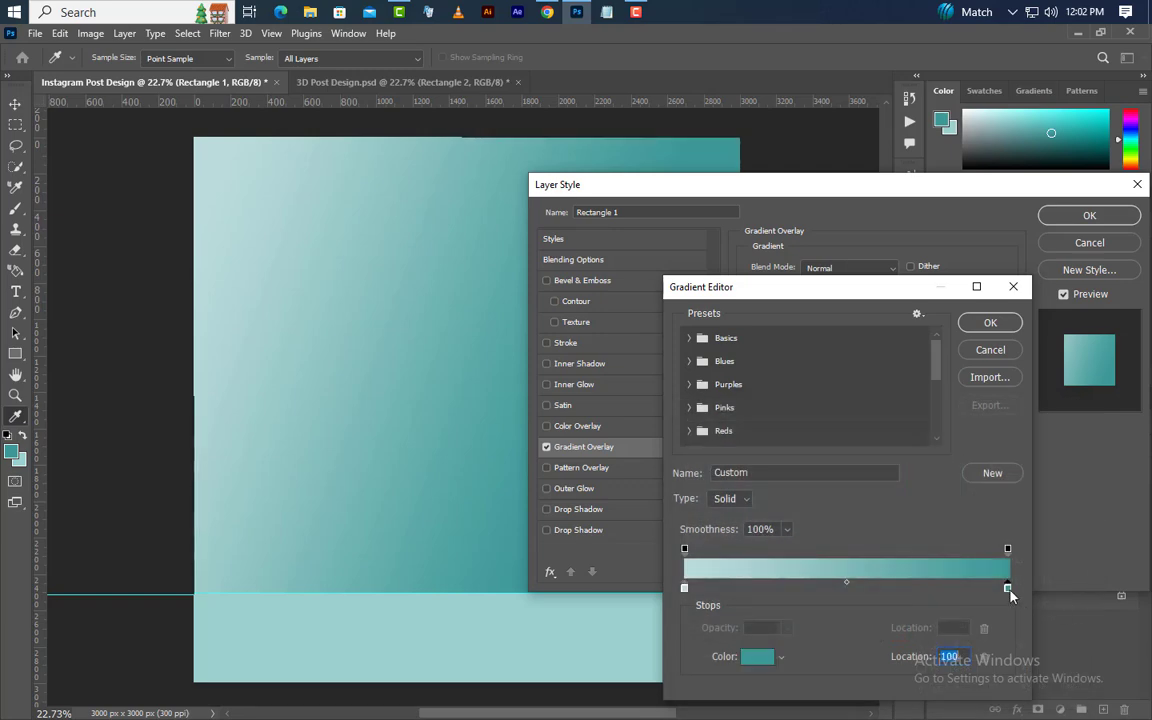
{"action": "double_click", "coordinate": [1007, 589]}
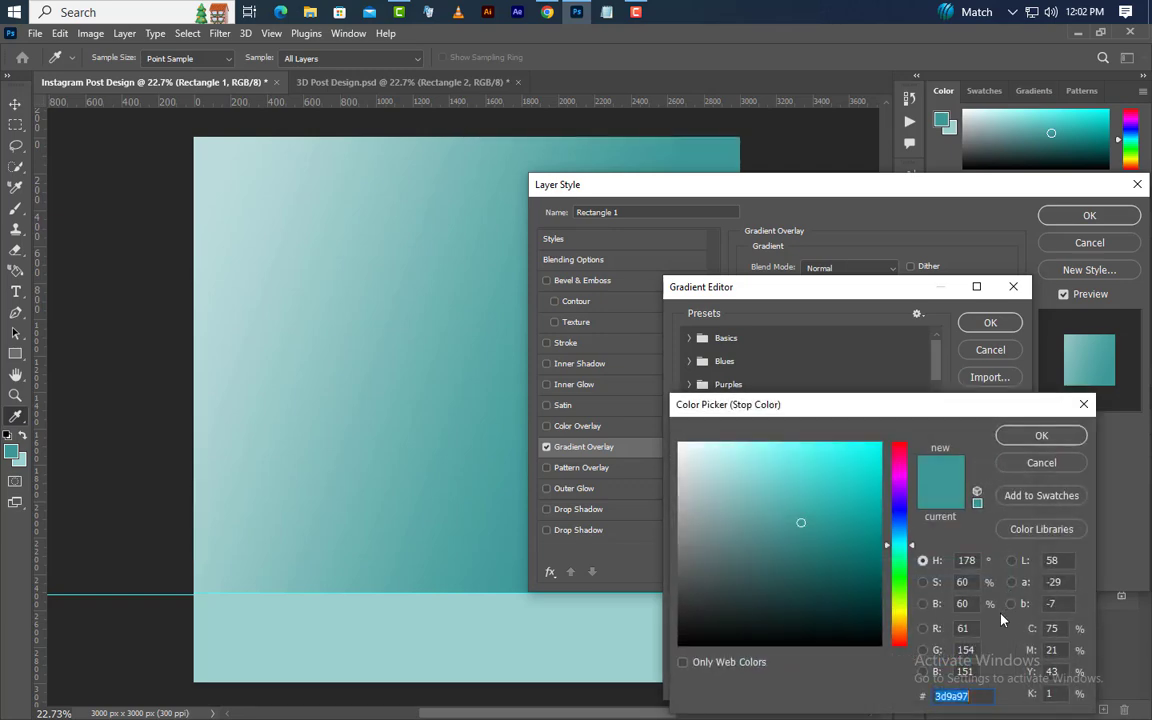
{"action": "left_click", "coordinate": [1040, 437]}
{"action": "left_click", "coordinate": [990, 322]}
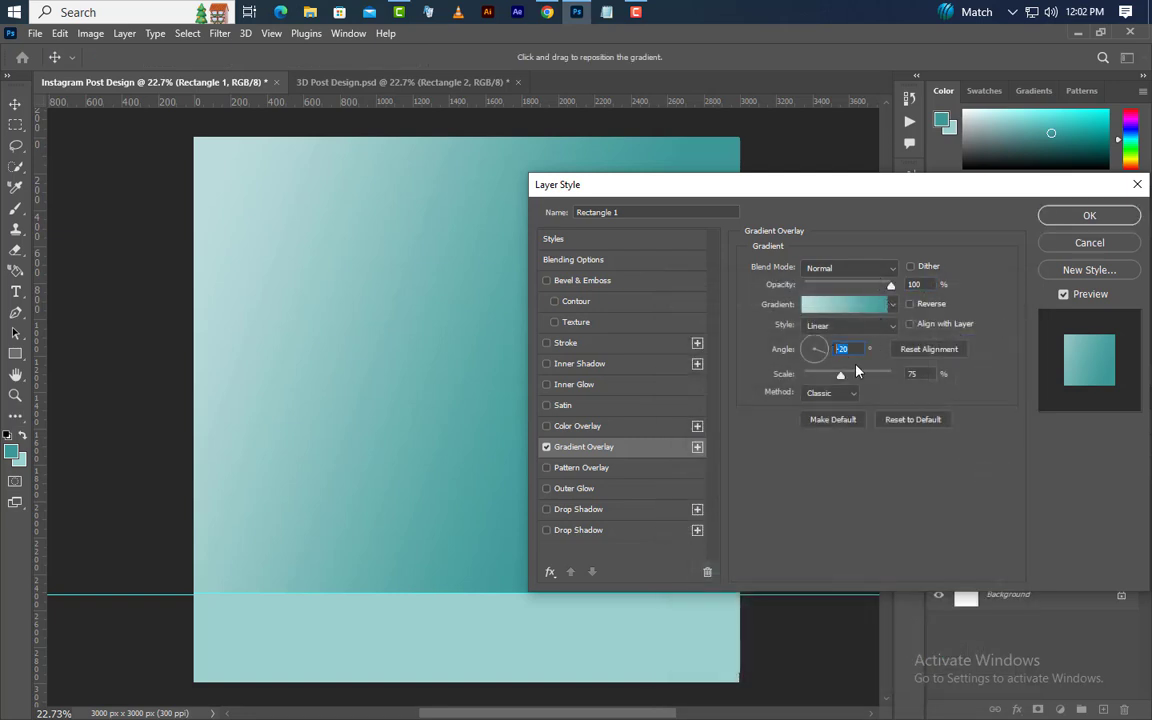
Add a black Drop Shadow to the rectangle with 40% opacity, 90° angle, 7 px distance, 0% spread and 12 px size
{"action": "left_click", "coordinate": [632, 511]}
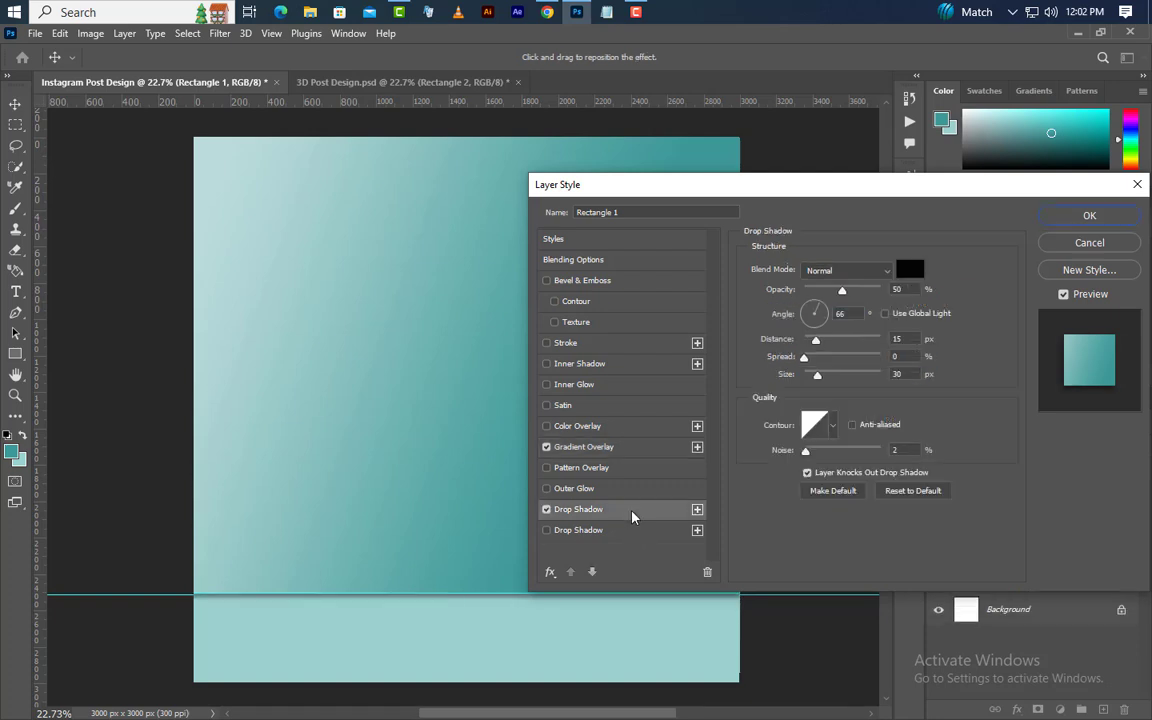
{"action": "left_click", "coordinate": [896, 289]}
{"action": "type", "text": "4"}
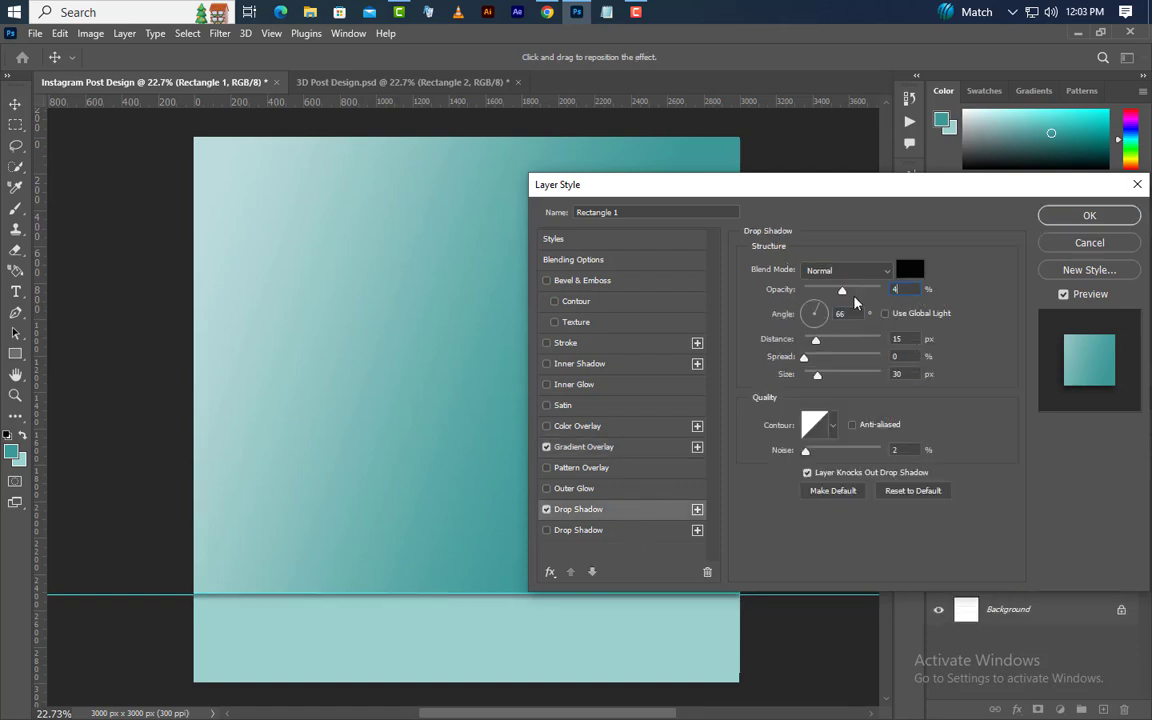
{"action": "type", "text": "0"}
{"action": "key", "text": "Tab"}
{"action": "type", "text": "9"}
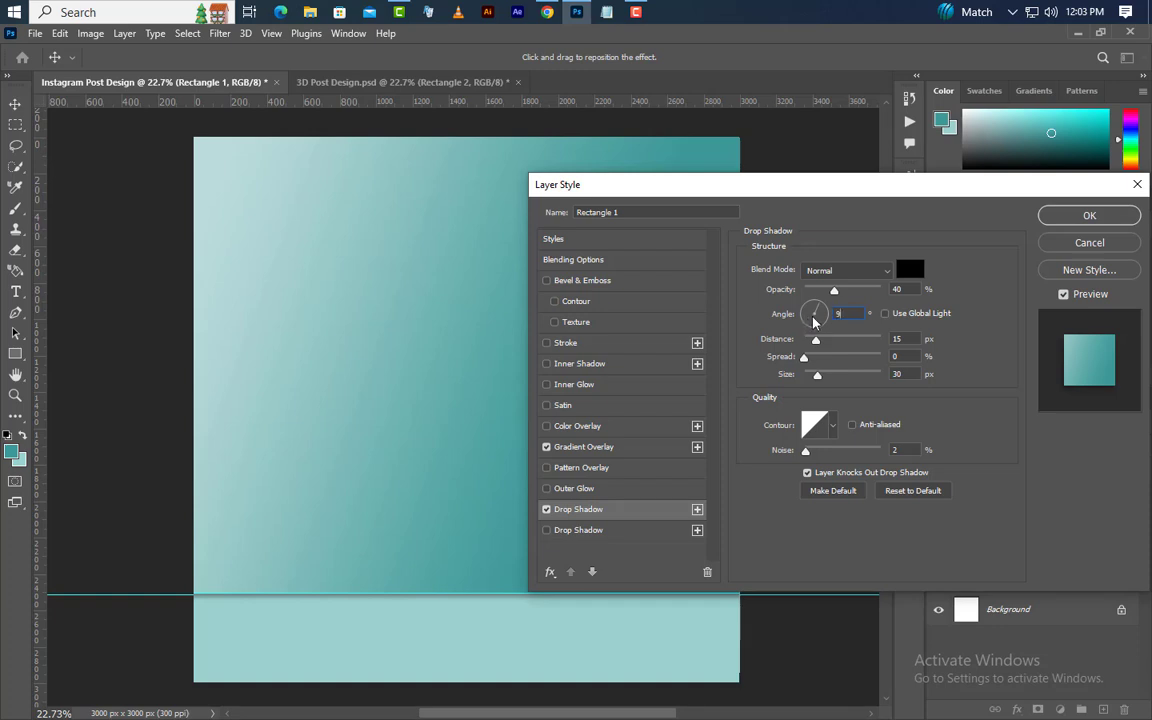
{"action": "type", "text": "0"}
{"action": "key", "text": "Tab"}
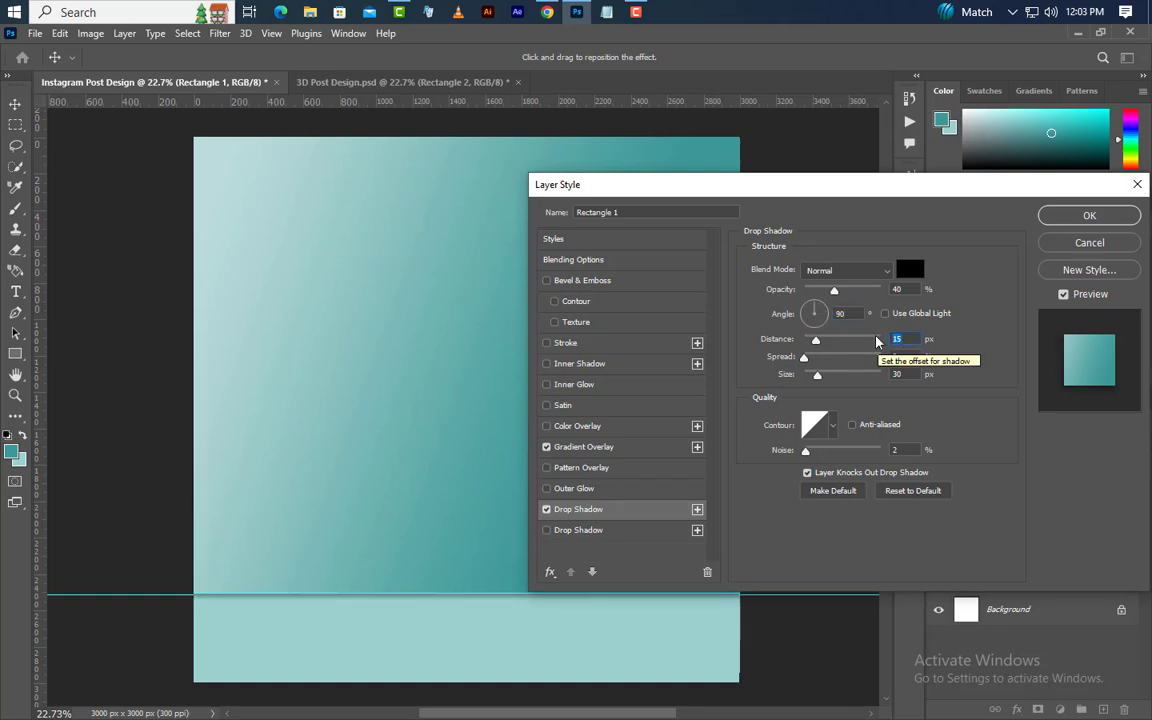
{"action": "type", "text": "7"}
{"action": "key", "text": "Tab"}
{"action": "key", "text": "Tab"}
{"action": "type", "text": "12"}
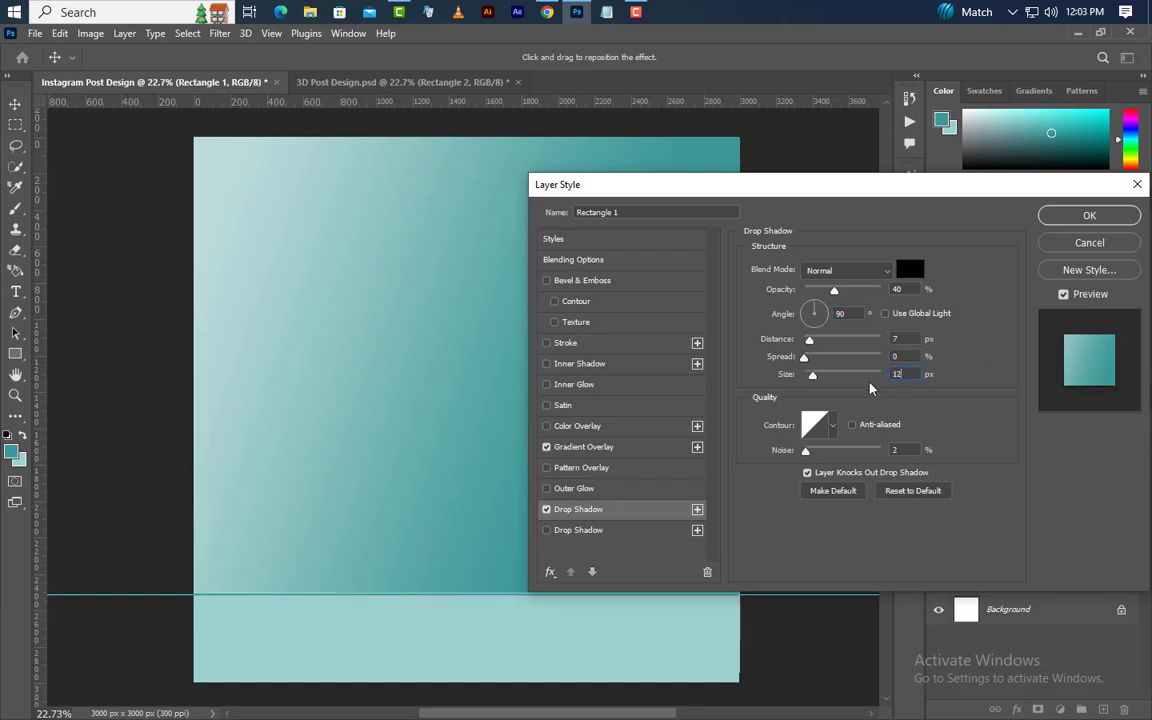
{"action": "left_click", "coordinate": [1062, 221]}
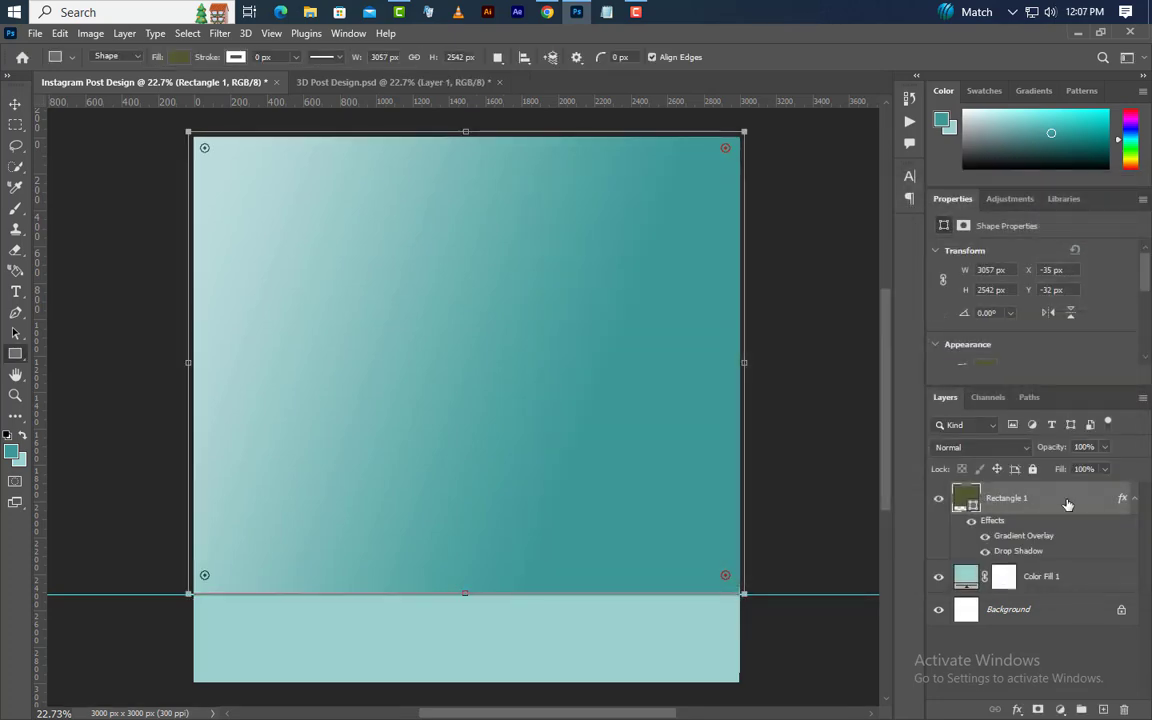
Convert the rectangle layer to a smart object and add a new empty layer above it
{"action": "right_click", "coordinate": [1050, 498]}
{"action": "left_click", "coordinate": [998, 308]}
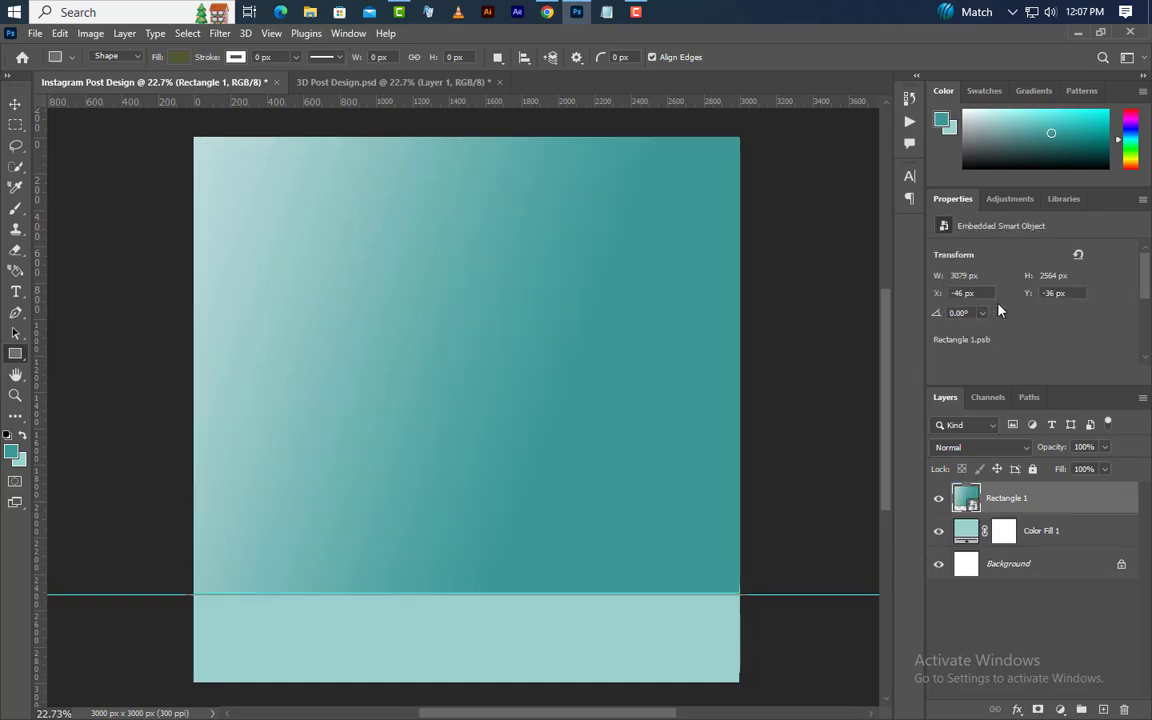
{"action": "left_click", "coordinate": [1103, 709]}
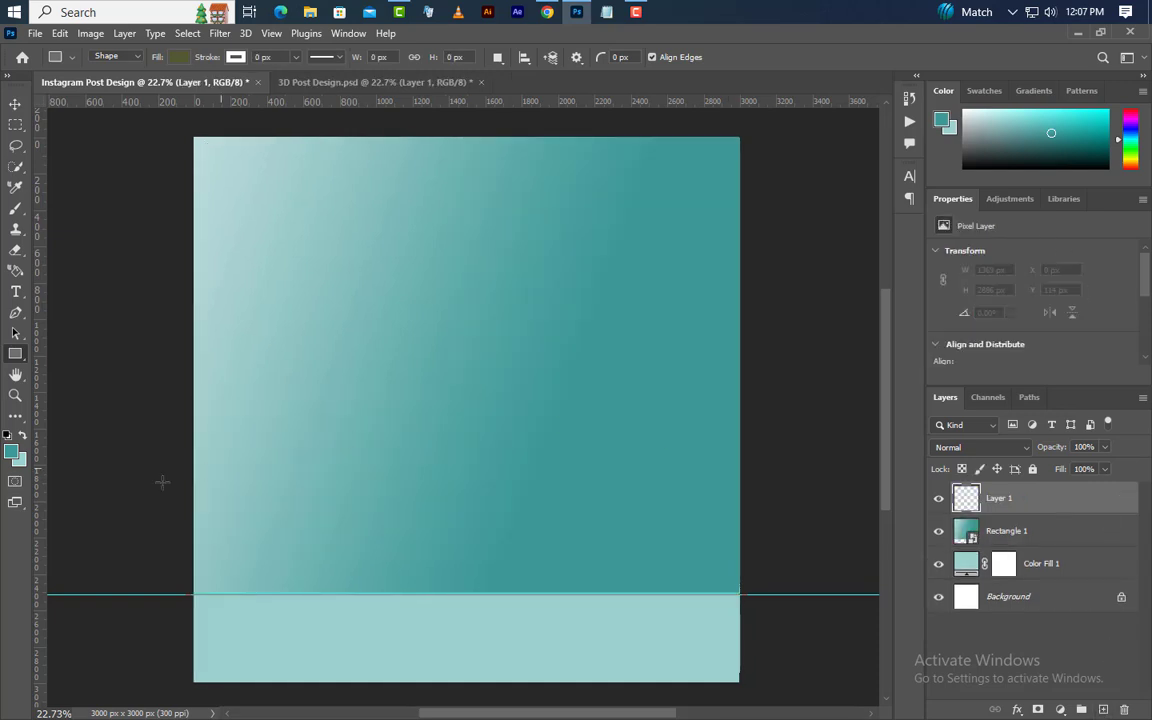
Paint soft dark teal shading on the canvas's lower left side with a 1900 px brush and clip the layer to the rectangle
{"action": "left_click", "coordinate": [15, 207]}
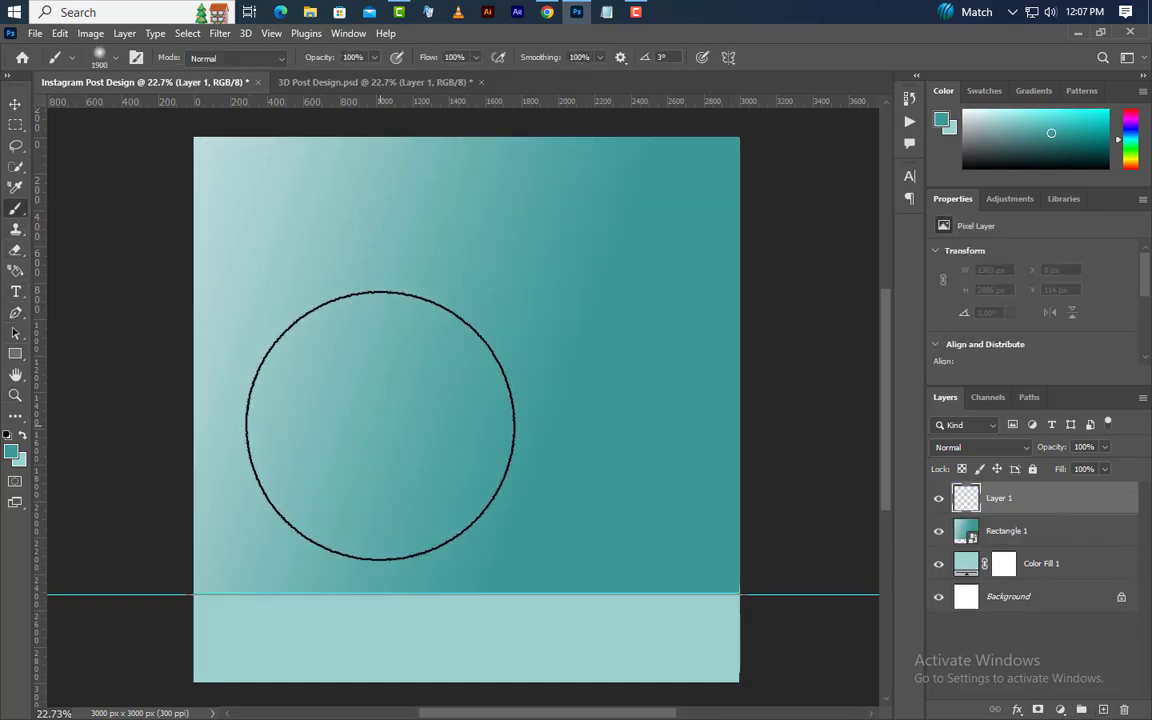
{"action": "scroll", "coordinate": [380, 425], "scroll_direction": "down", "scroll_amount": 2}
{"action": "scroll", "coordinate": [380, 425], "scroll_direction": "down", "scroll_amount": 1}
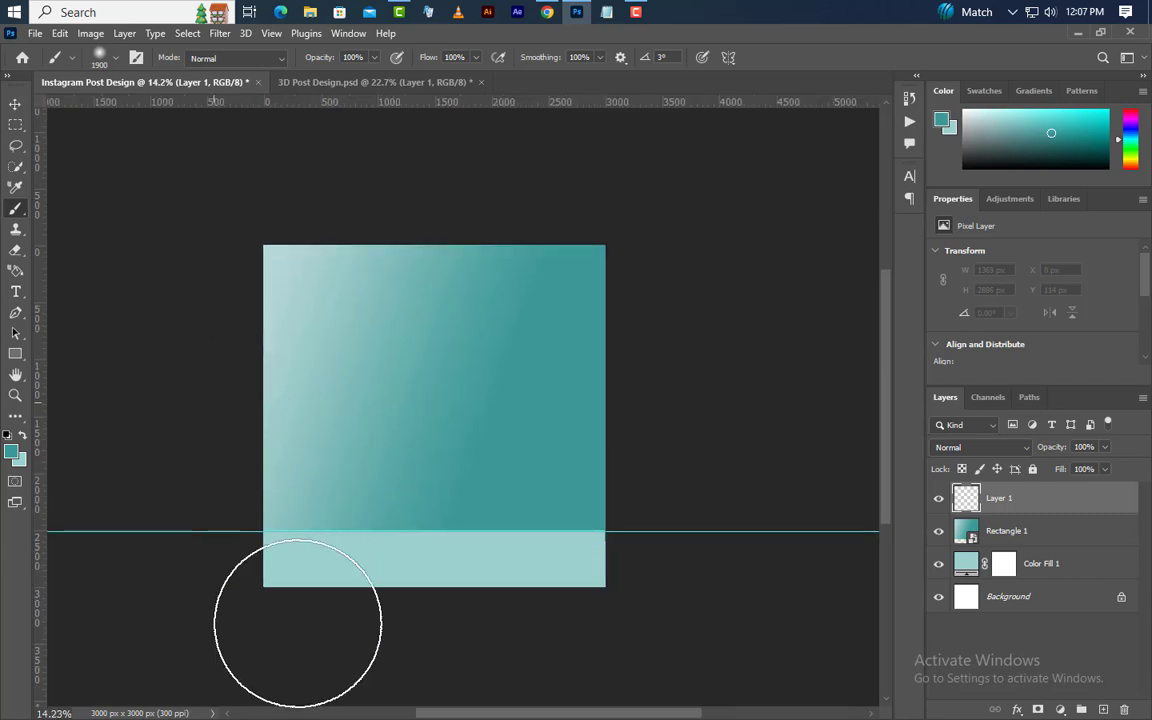
{"action": "scroll", "coordinate": [407, 530], "scroll_direction": "up", "scroll_amount": 2}
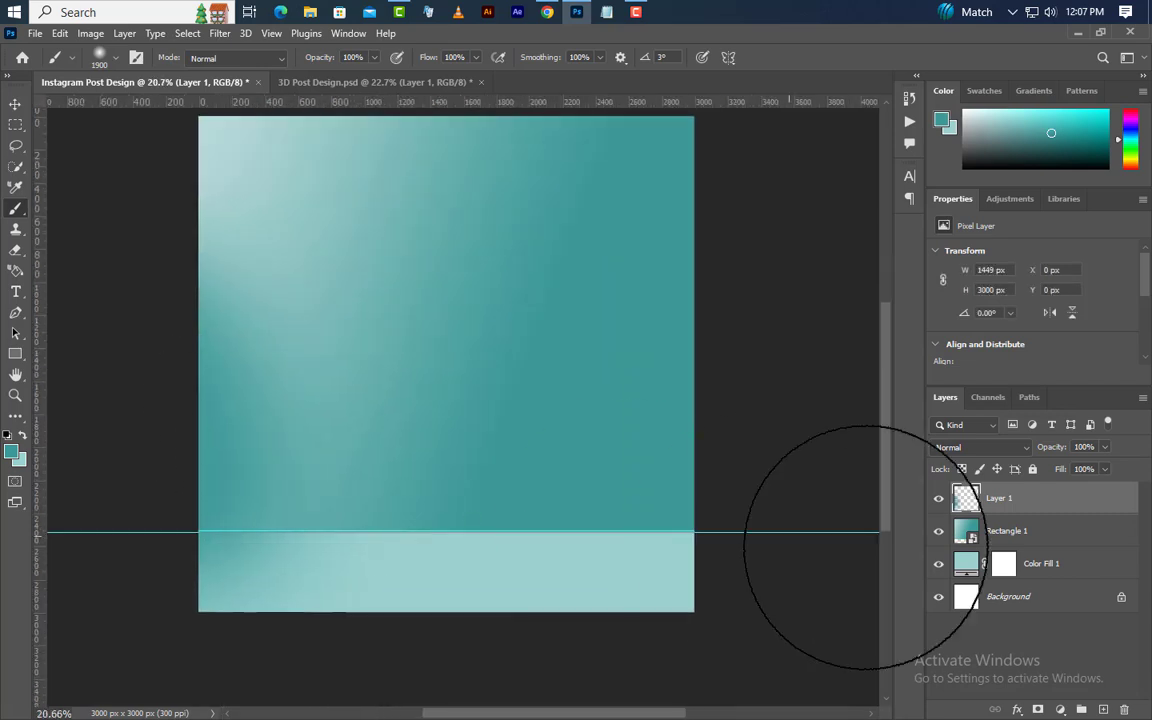
{"action": "right_click", "coordinate": [1100, 507]}
{"action": "left_click", "coordinate": [1035, 400]}
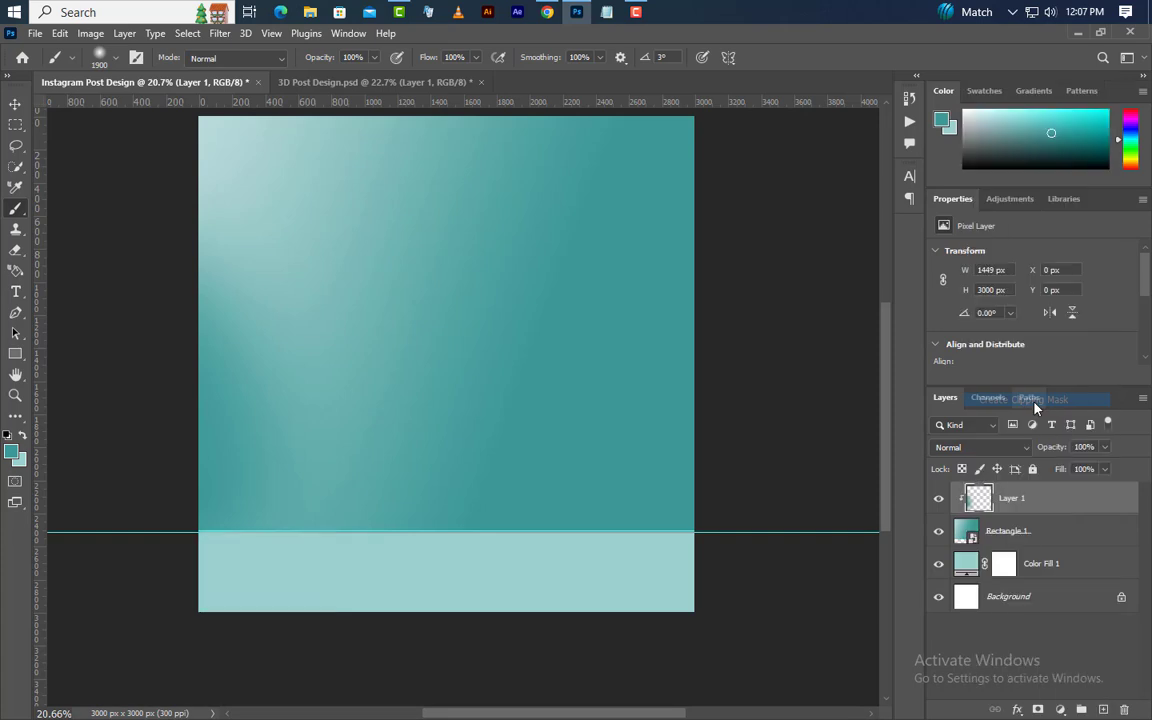
Add a new layer above the color fill and brush a soft teal shadow band along the guide at 1200 px brush size
{"action": "left_click", "coordinate": [1045, 568]}
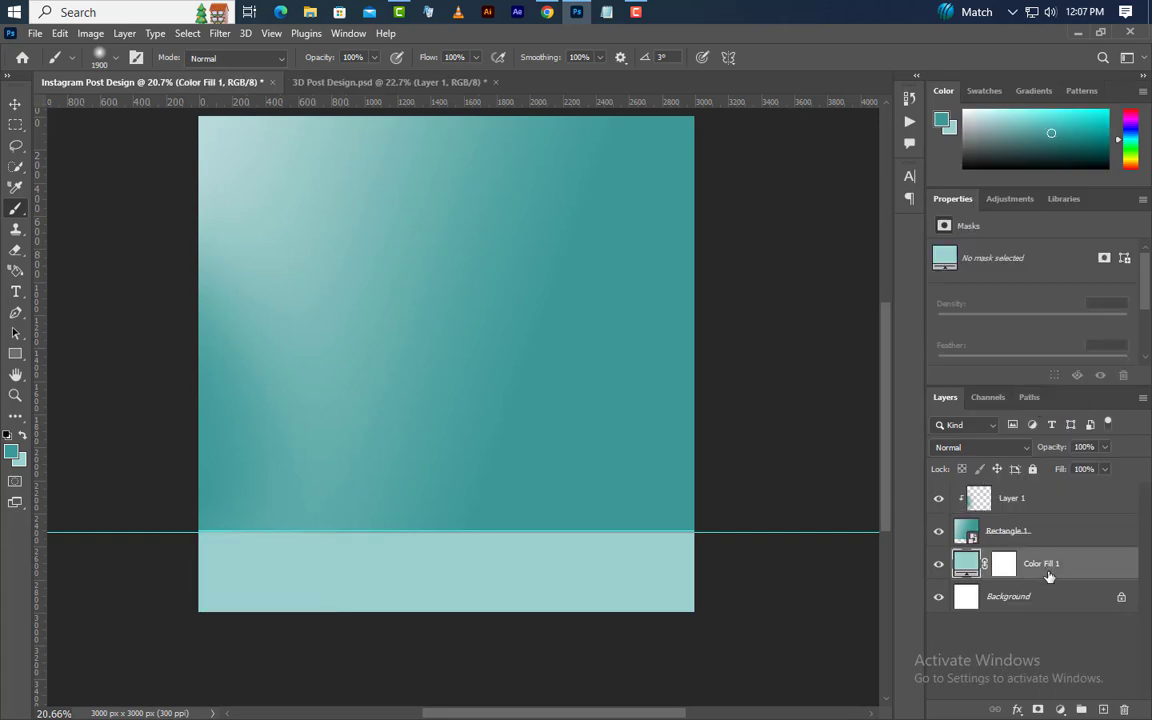
{"action": "scroll", "coordinate": [572, 463], "scroll_direction": "down", "scroll_amount": 2}
{"action": "key", "text": "bracketleft"}
{"action": "key", "text": "bracketleft"}
{"action": "key", "text": "bracketleft"}
{"action": "key", "text": "bracketleft"}
{"action": "key", "text": "bracketleft"}
{"action": "key", "text": "bracketleft"}
{"action": "key", "text": "bracketleft"}
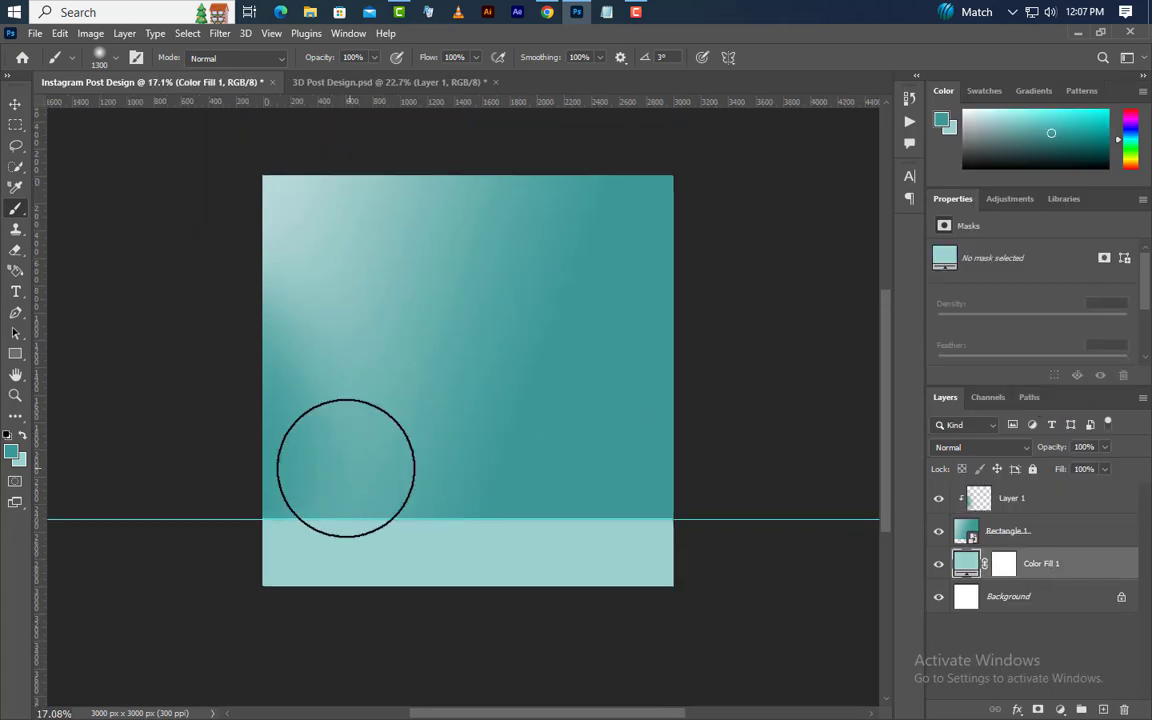
{"action": "key", "text": "ctrl+shift+alt+n"}
{"action": "mouse_move", "coordinate": [283, 483]}
{"action": "left_mouse_down"}
{"action": "mouse_move", "coordinate": [541, 489]}
{"action": "mouse_move", "coordinate": [795, 474]}
{"action": "left_mouse_up"}
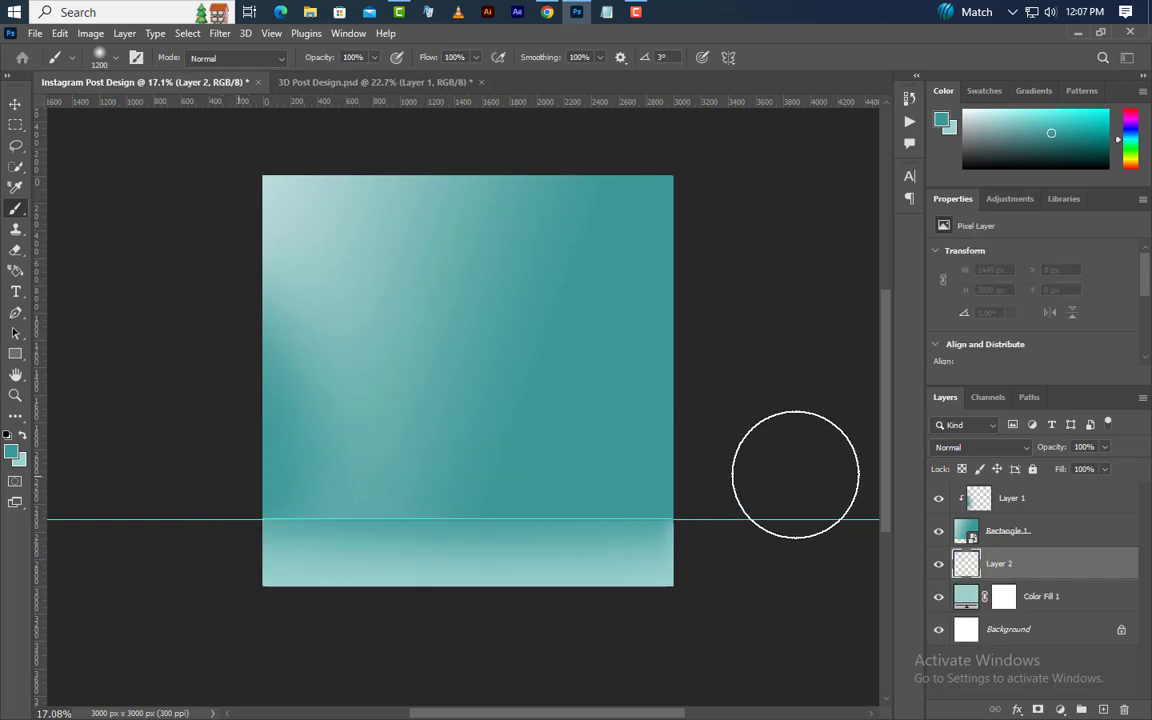
Set the opacity of the shadow band's layer to 30% and return to the Move tool
{"action": "left_click", "coordinate": [1070, 447]}
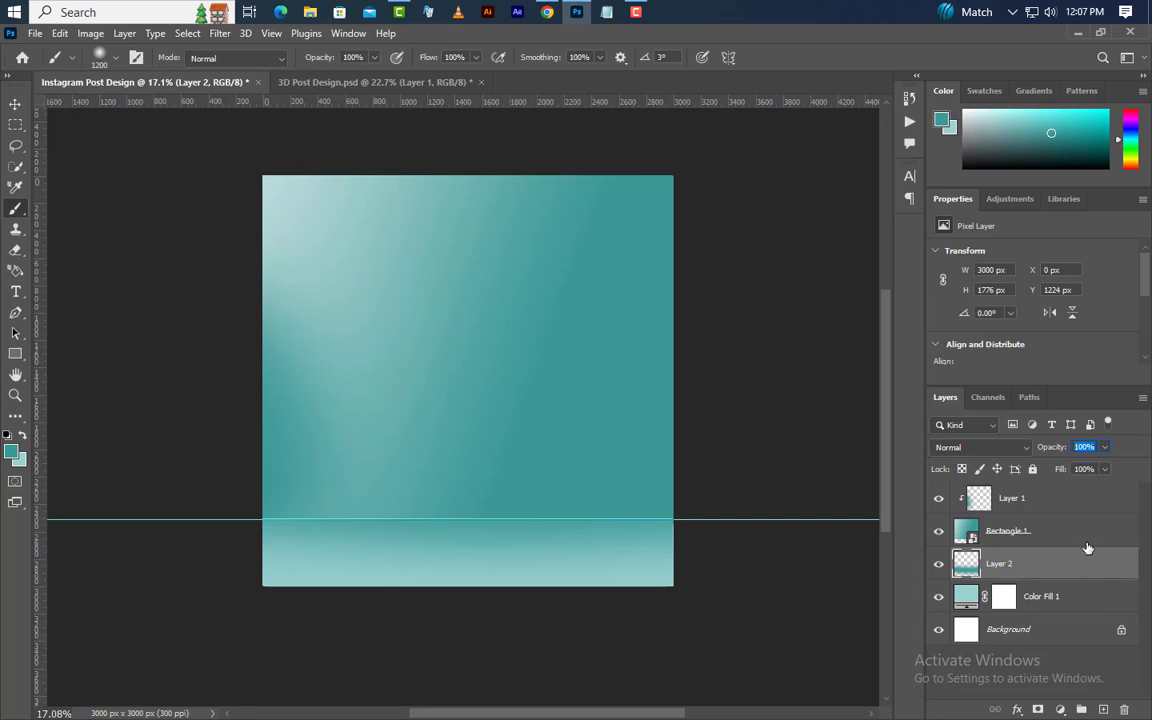
{"action": "type", "text": "30"}
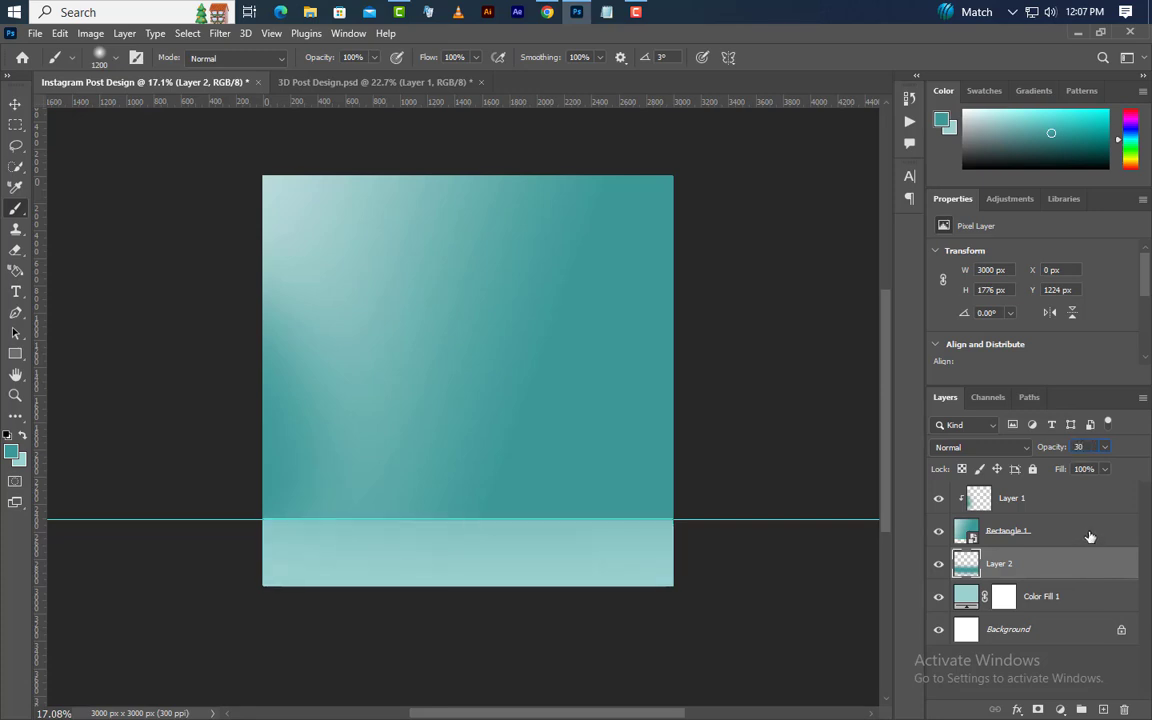
{"action": "left_click", "coordinate": [15, 104]}
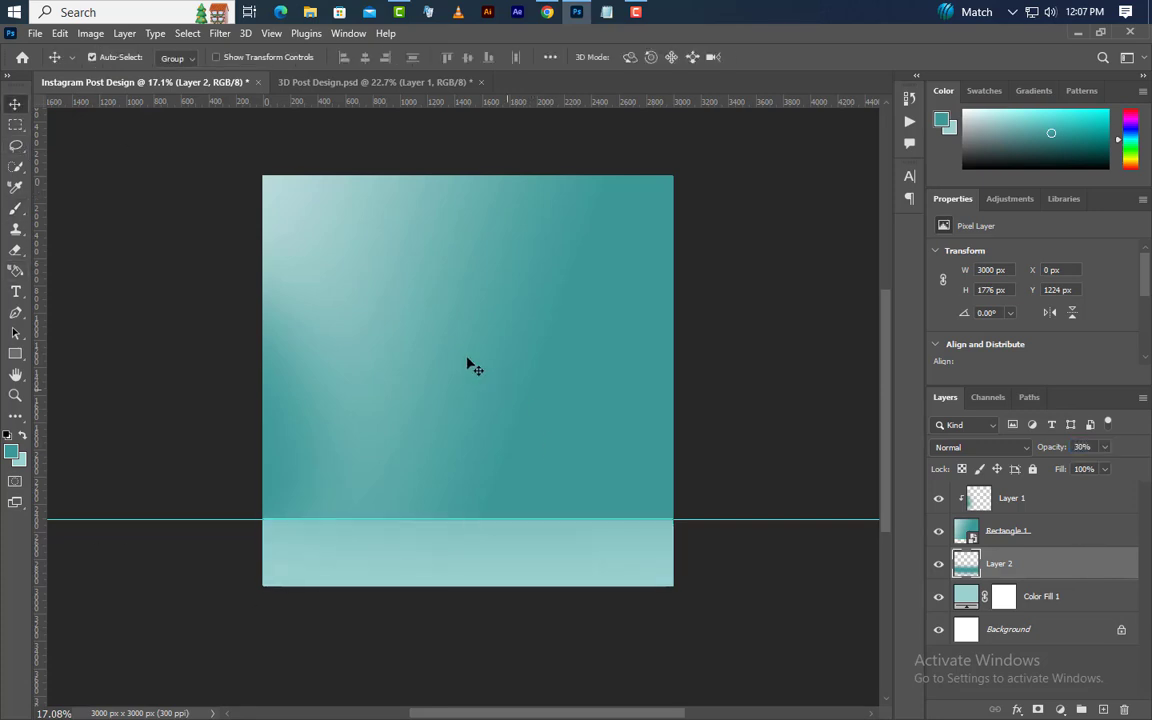
Remove the existing guide at the wall-floor edge and add a new horizontal guide at 2200 px
{"action": "scroll", "coordinate": [467, 358], "scroll_direction": "up", "scroll_amount": 4}
{"action": "left_click_drag", "start_coordinate": [606, 608], "coordinate": [687, 178]}
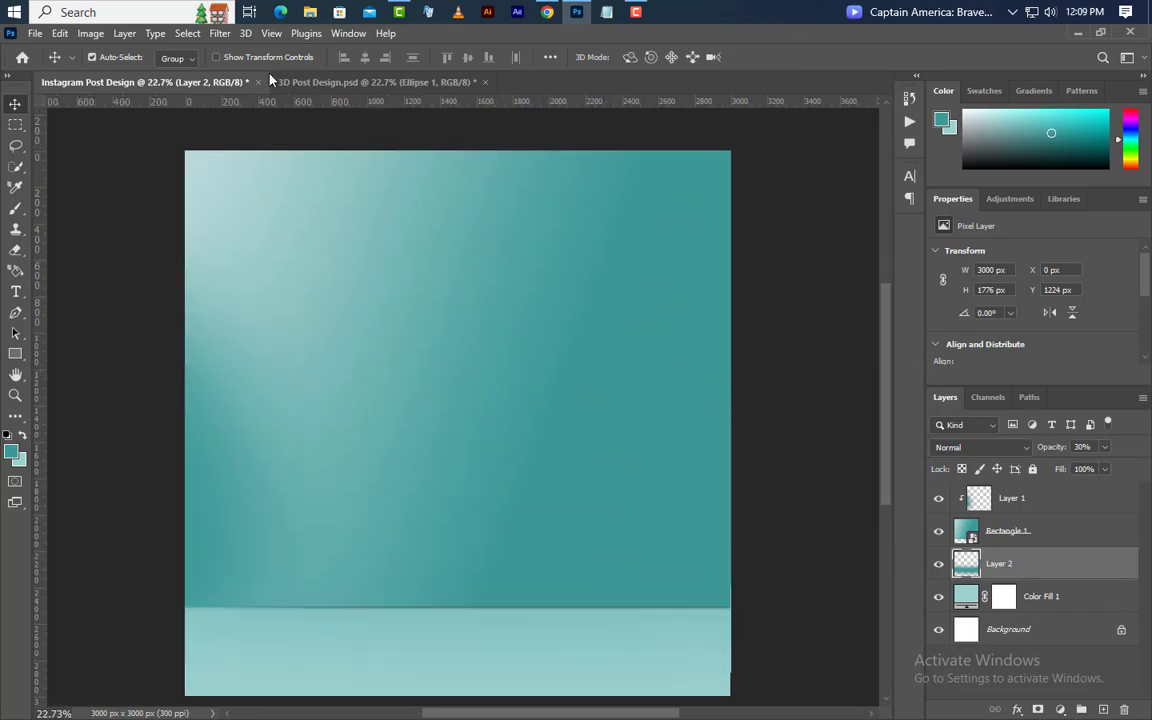
{"action": "left_click", "coordinate": [271, 33]}
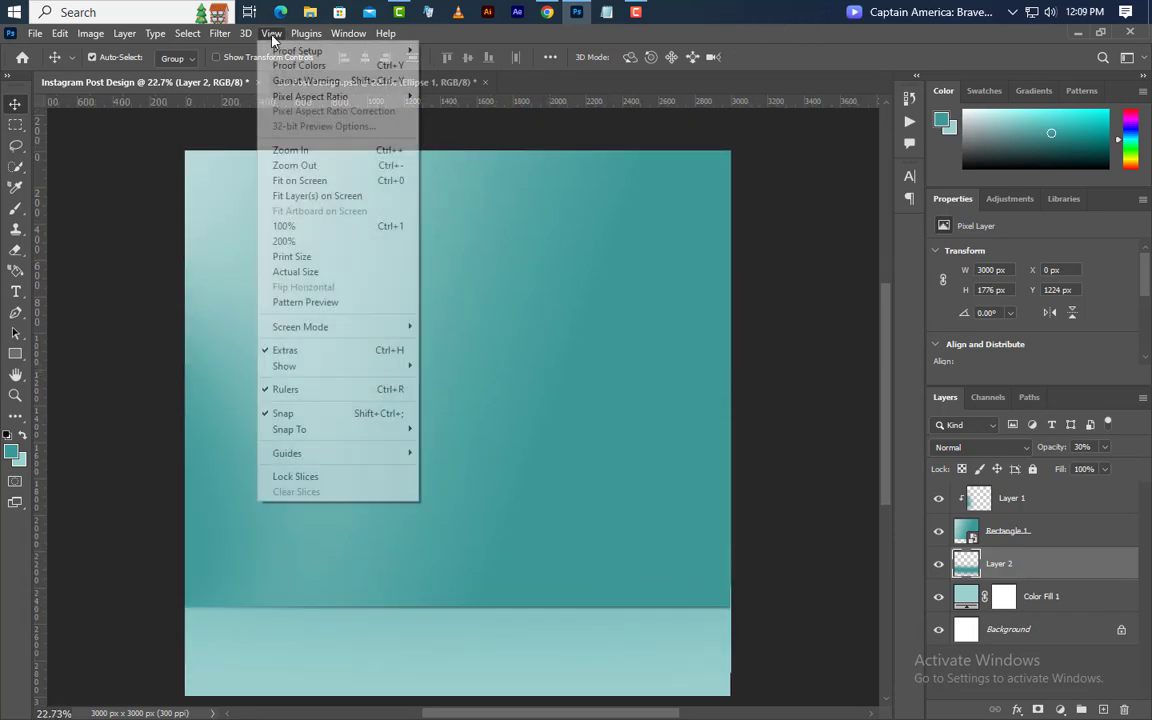
{"action": "mouse_move", "coordinate": [376, 456]}
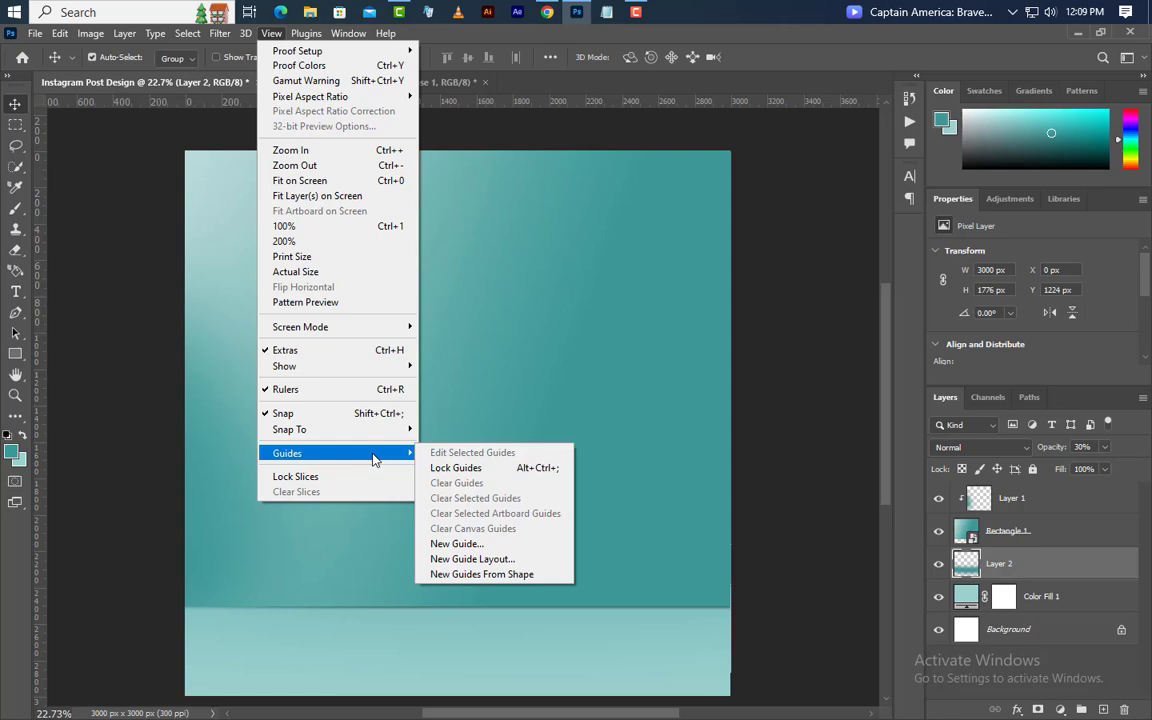
{"action": "left_click", "coordinate": [481, 547]}
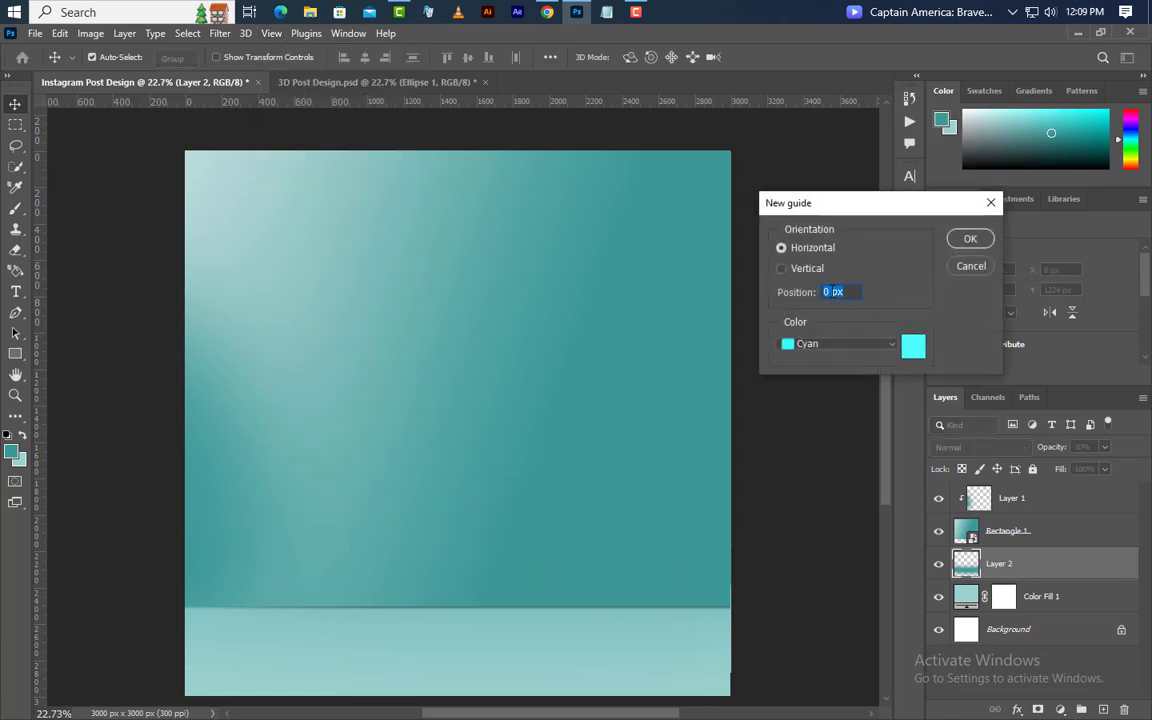
{"action": "type", "text": "2200"}
{"action": "left_click", "coordinate": [968, 238]}
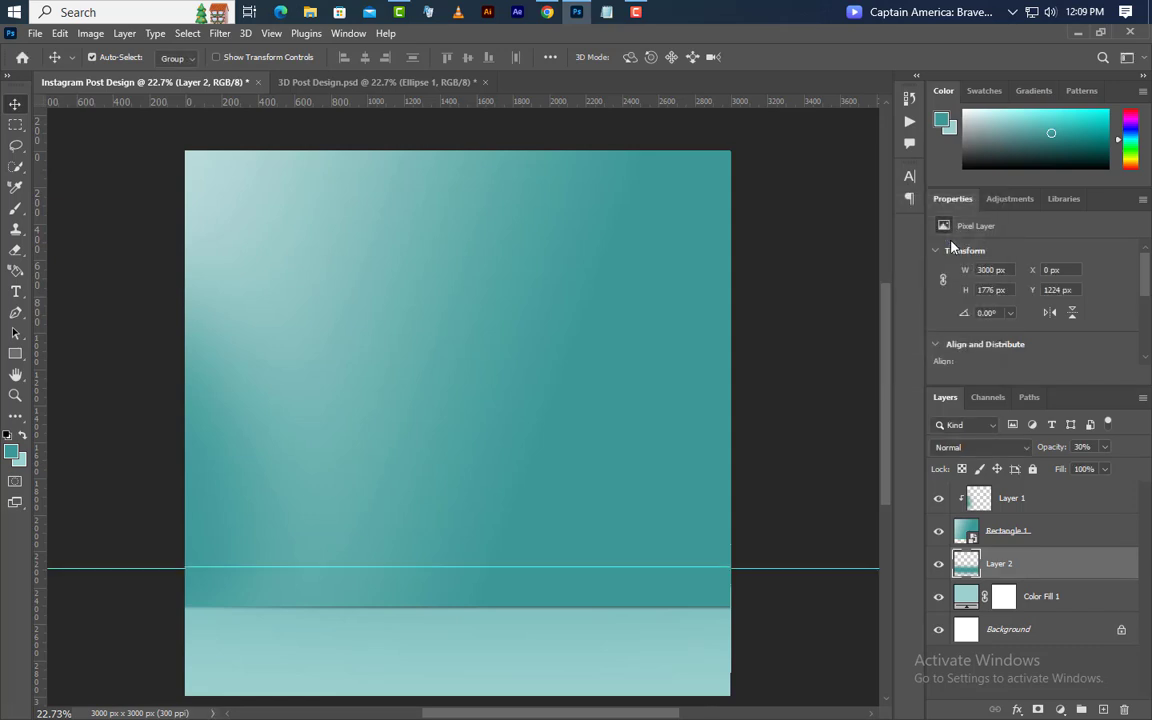
Draw an ellipse shape about 1631 x 408 px across the wall-floor edge and move its layer to the top of the stack
{"action": "left_click", "coordinate": [15, 354]}
{"action": "left_click", "coordinate": [80, 369]}
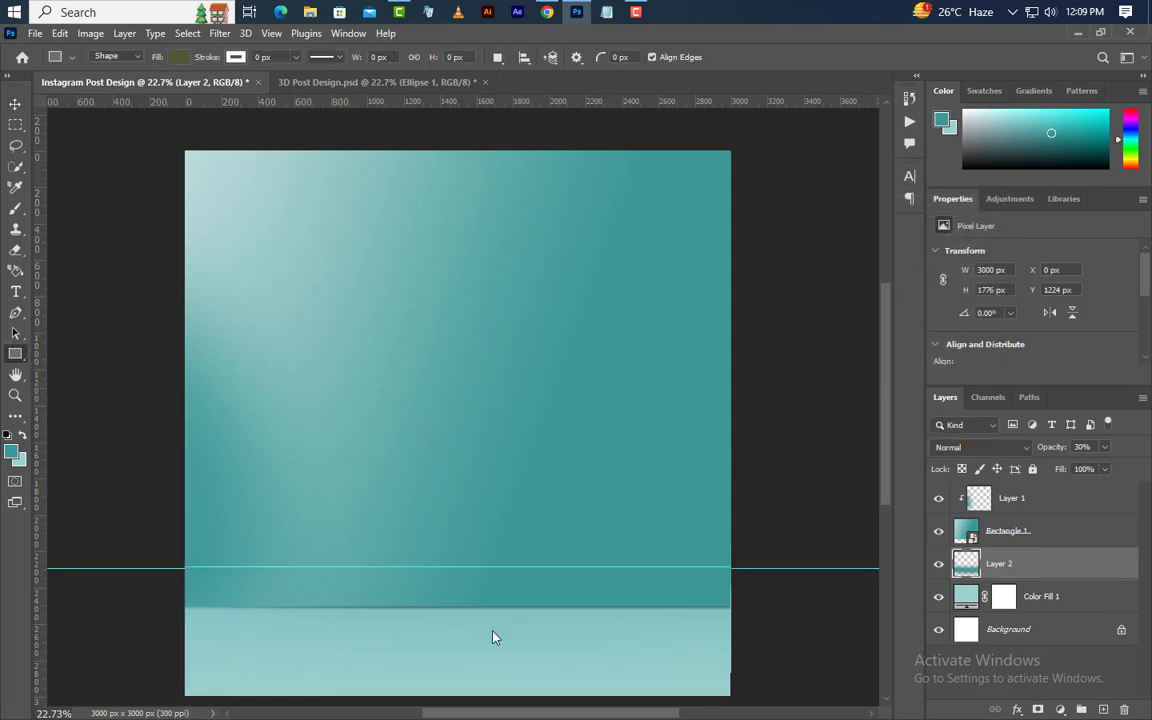
{"action": "left_click_drag", "start_coordinate": [300, 577], "coordinate": [598, 651]}
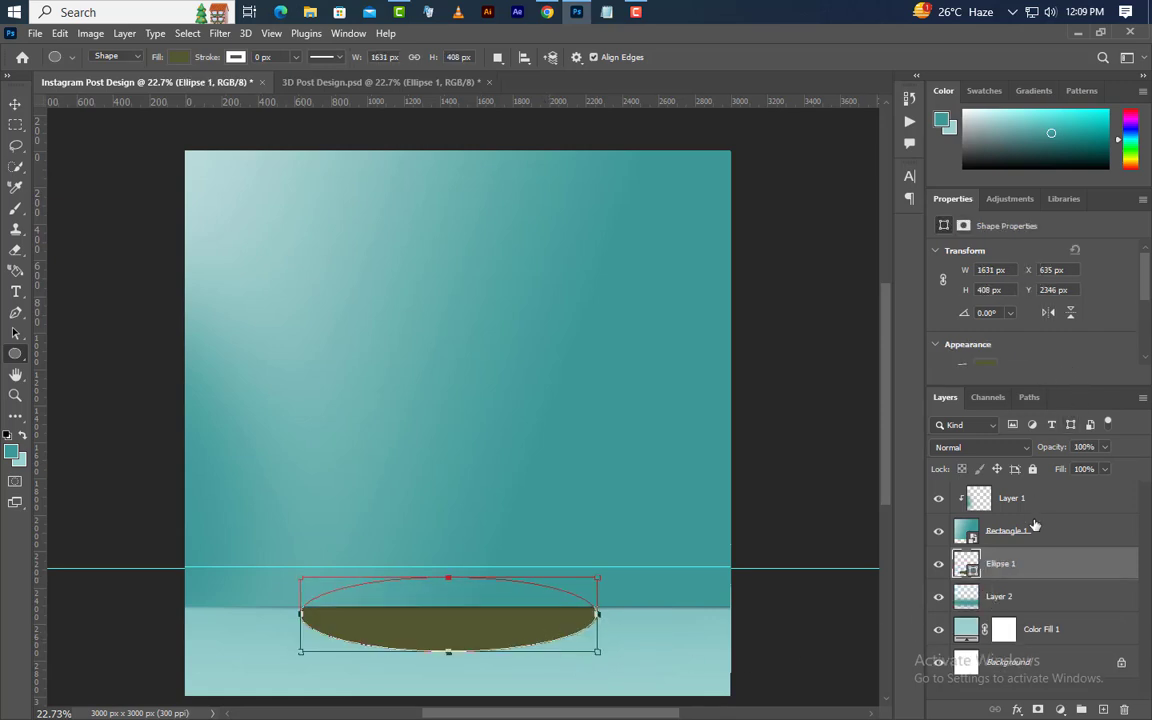
{"action": "left_click_drag", "start_coordinate": [1035, 526], "coordinate": [1036, 482]}
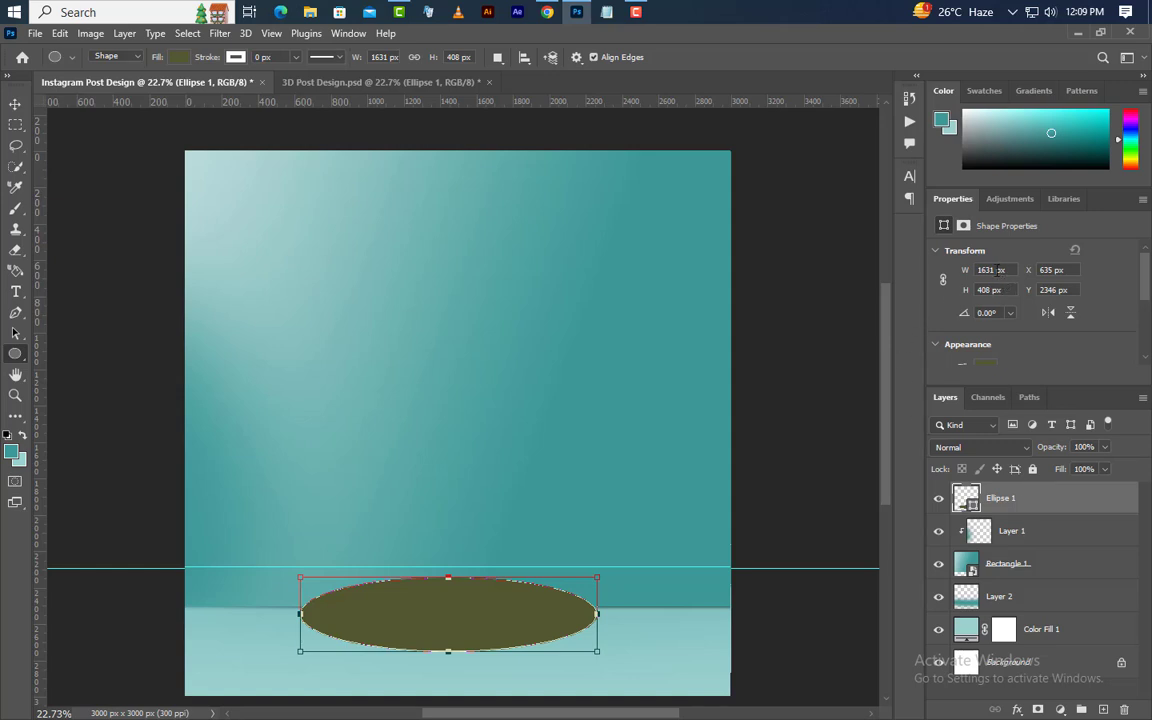
Set the ellipse's width to 1400 px and its height to 200 px
{"action": "type", "text": "1400"}
{"action": "key", "text": "Tab"}
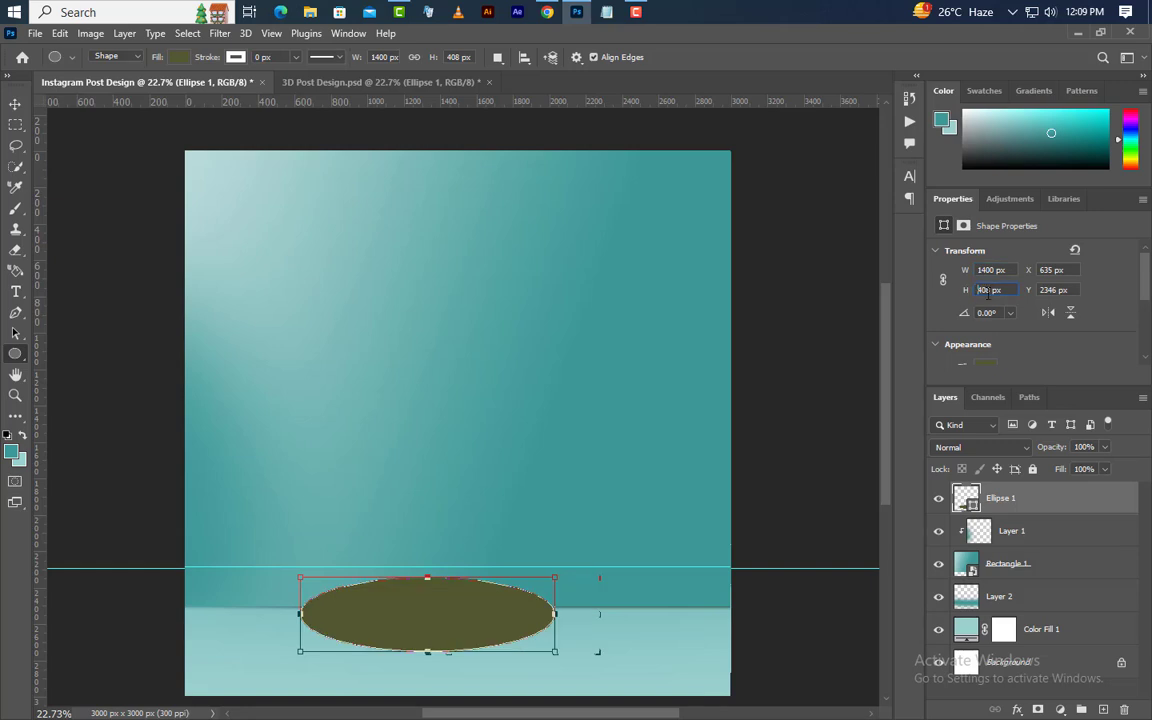
{"action": "type", "text": "200"}
{"action": "key", "text": "Return"}
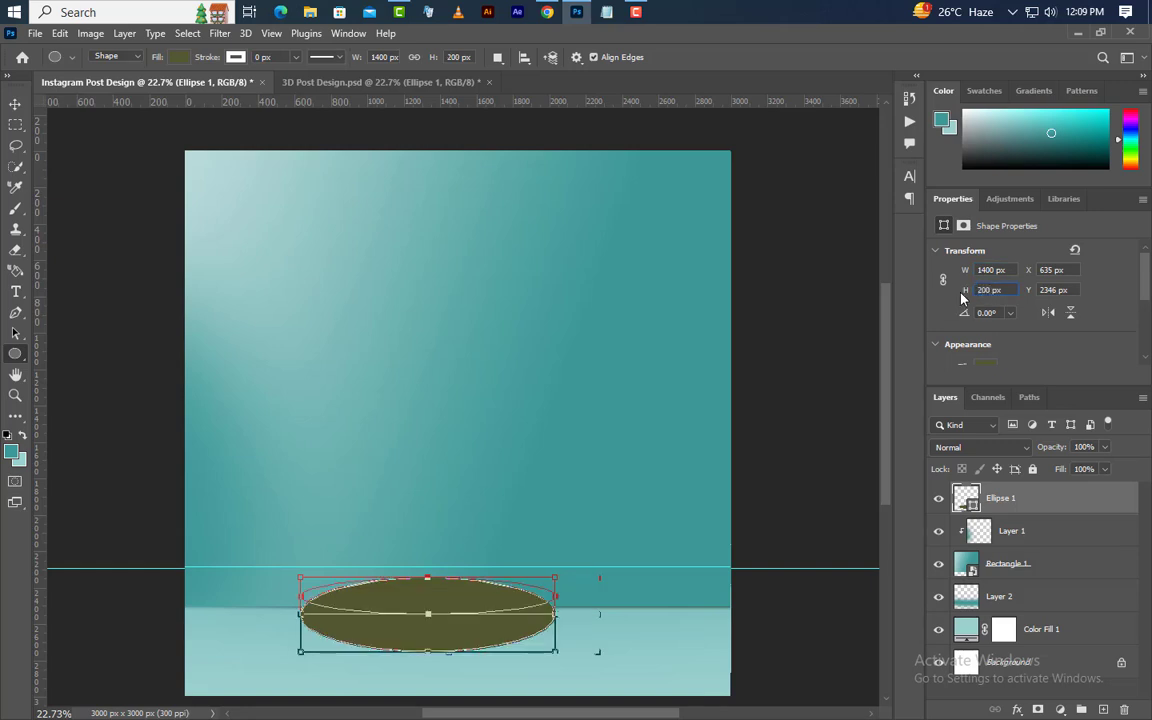
Open the ellipse layer's blending options and enable a Gradient Overlay
{"action": "right_click", "coordinate": [1060, 508]}
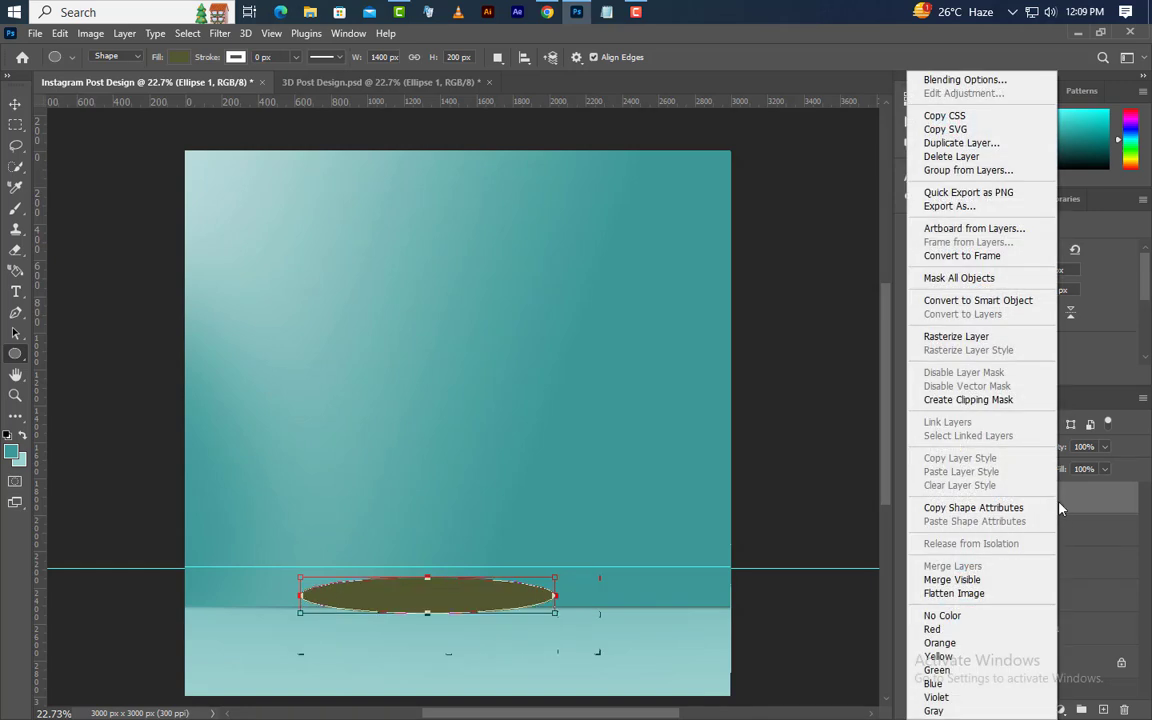
{"action": "left_click", "coordinate": [988, 80]}
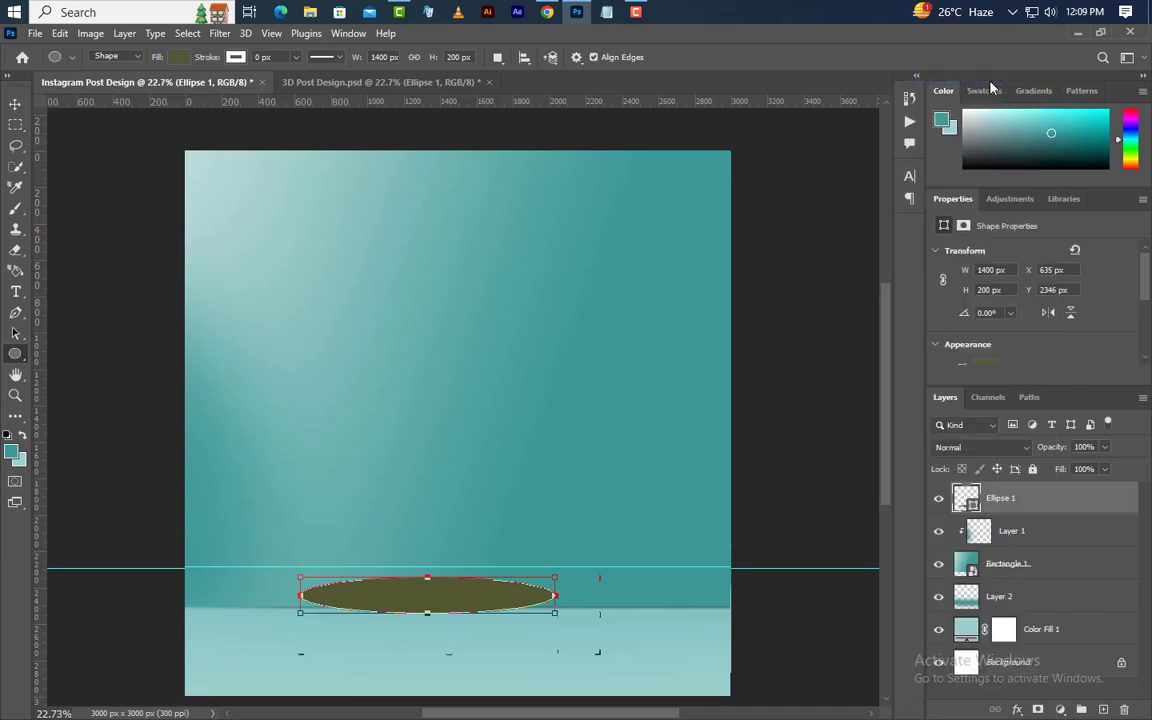
{"action": "left_click_drag", "start_coordinate": [820, 187], "coordinate": [972, 147]}
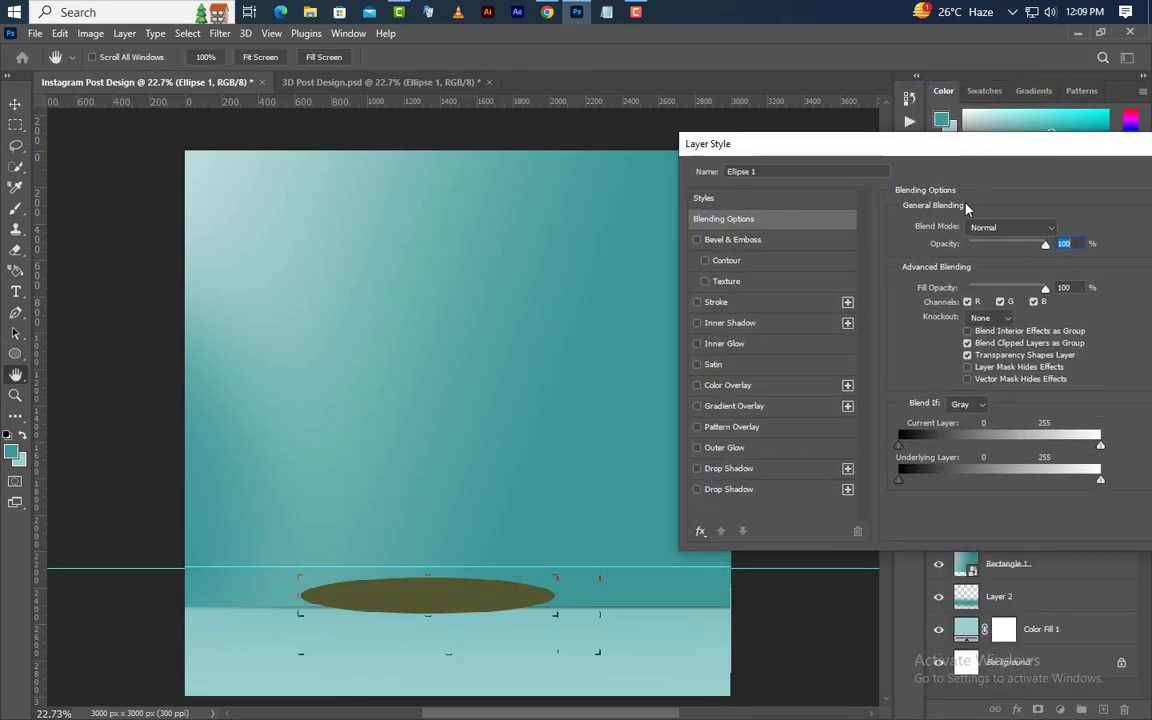
{"action": "left_click", "coordinate": [740, 239]}
{"action": "left_click", "coordinate": [797, 408]}
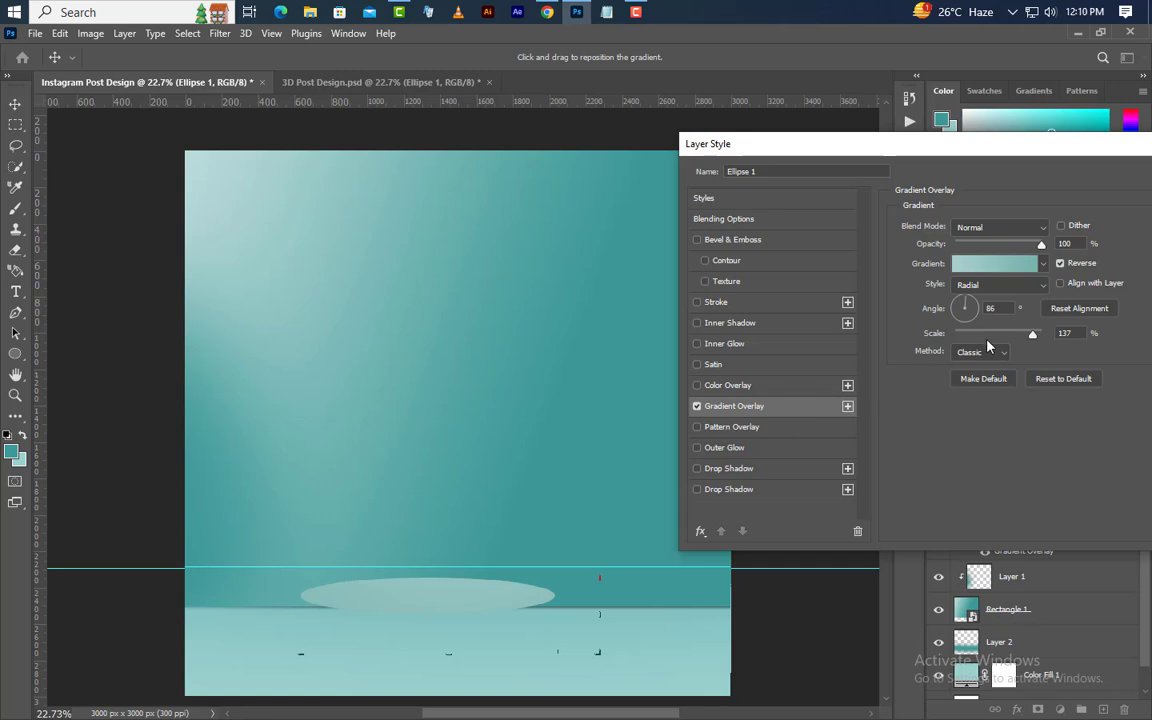
Use #77b2ae and #a6cfcd as the two colour stops of the ellipse's overlay gradient
{"action": "left_click", "coordinate": [1001, 264]}
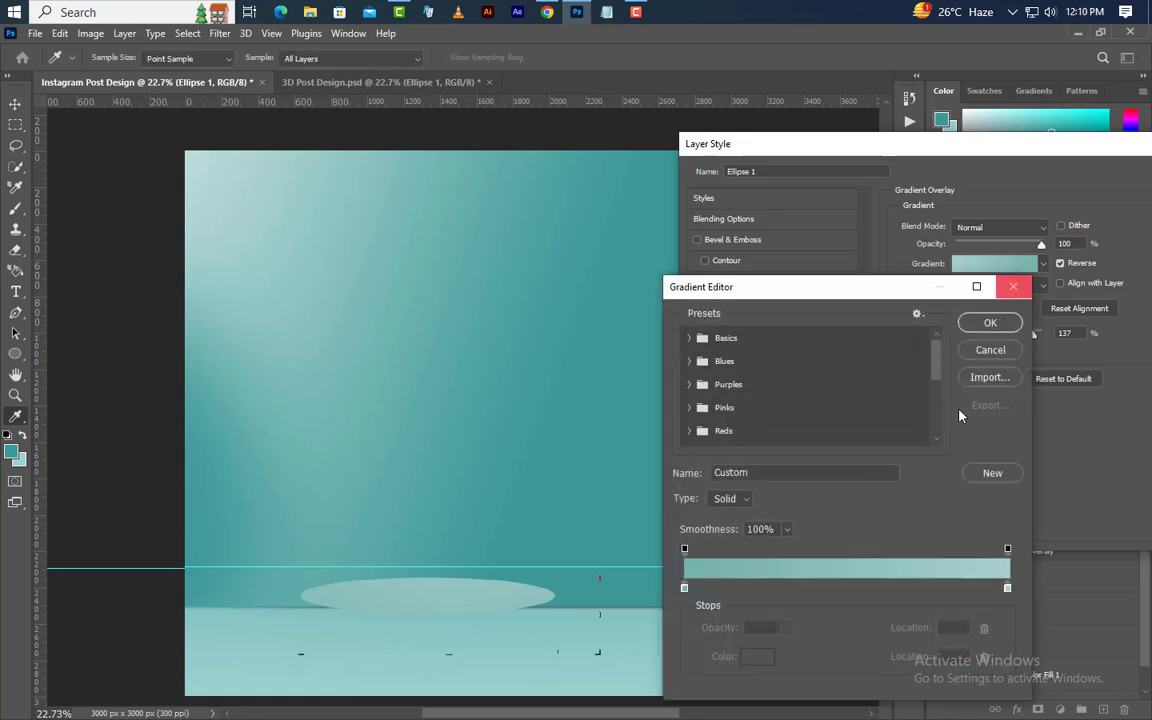
{"action": "double_click", "coordinate": [684, 588]}
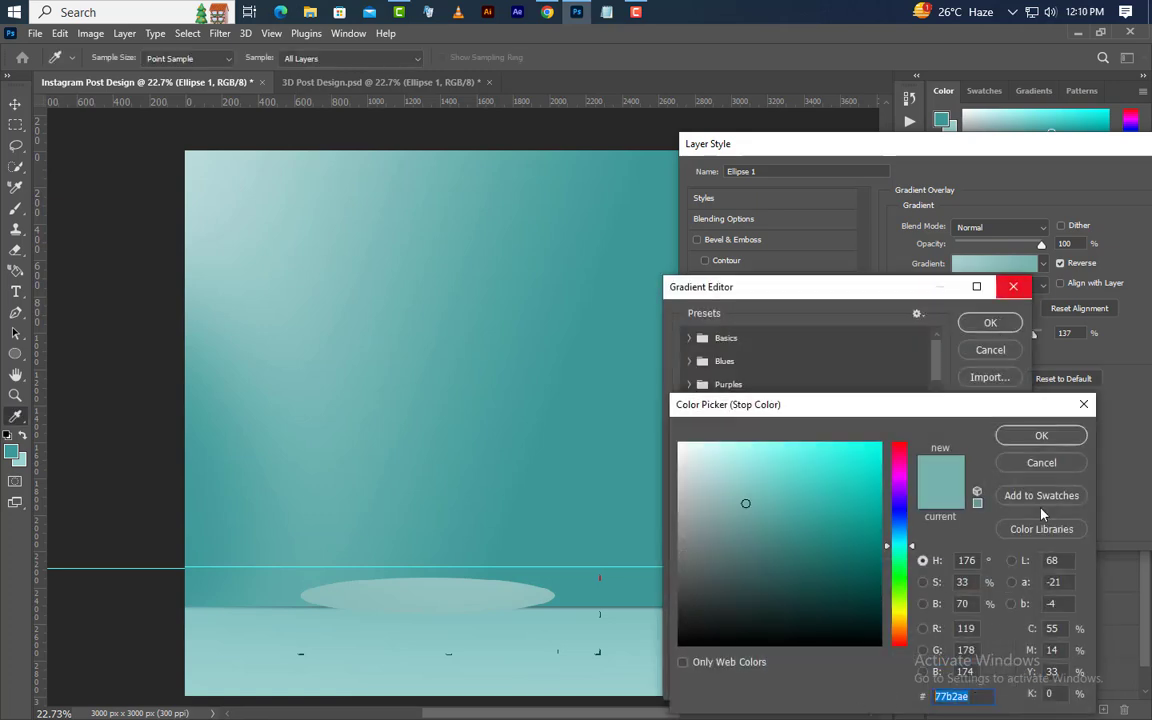
{"action": "left_click", "coordinate": [1041, 436]}
{"action": "double_click", "coordinate": [1008, 587]}
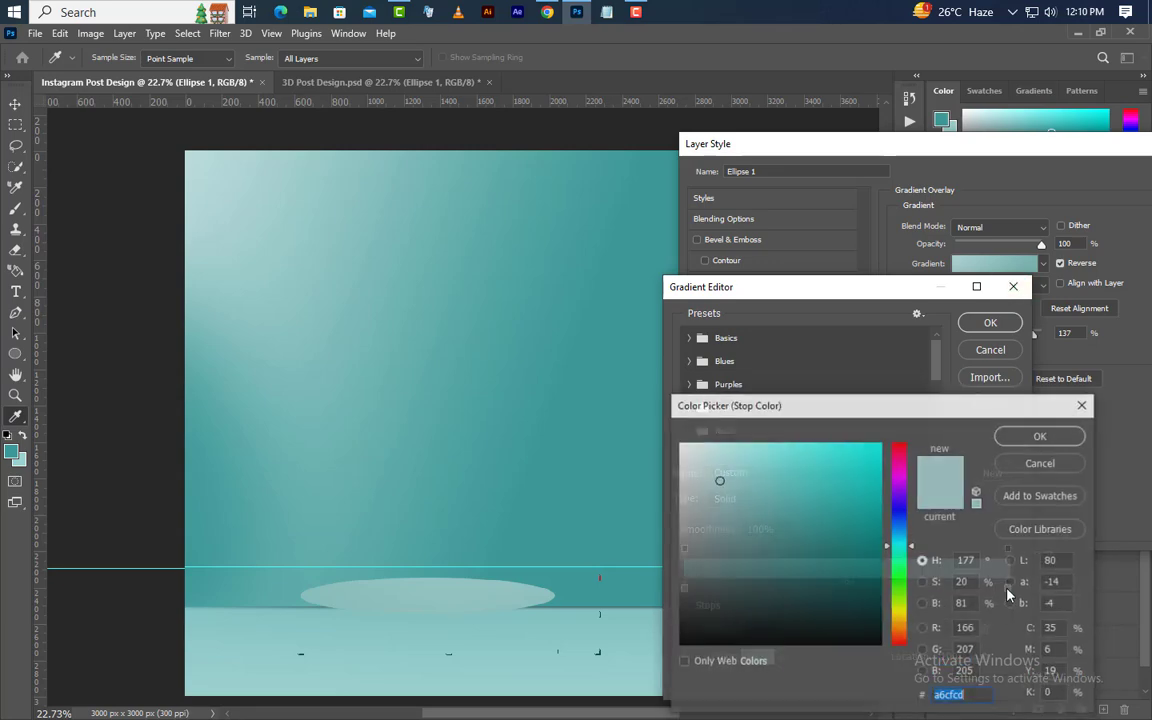
{"action": "left_click", "coordinate": [974, 696]}
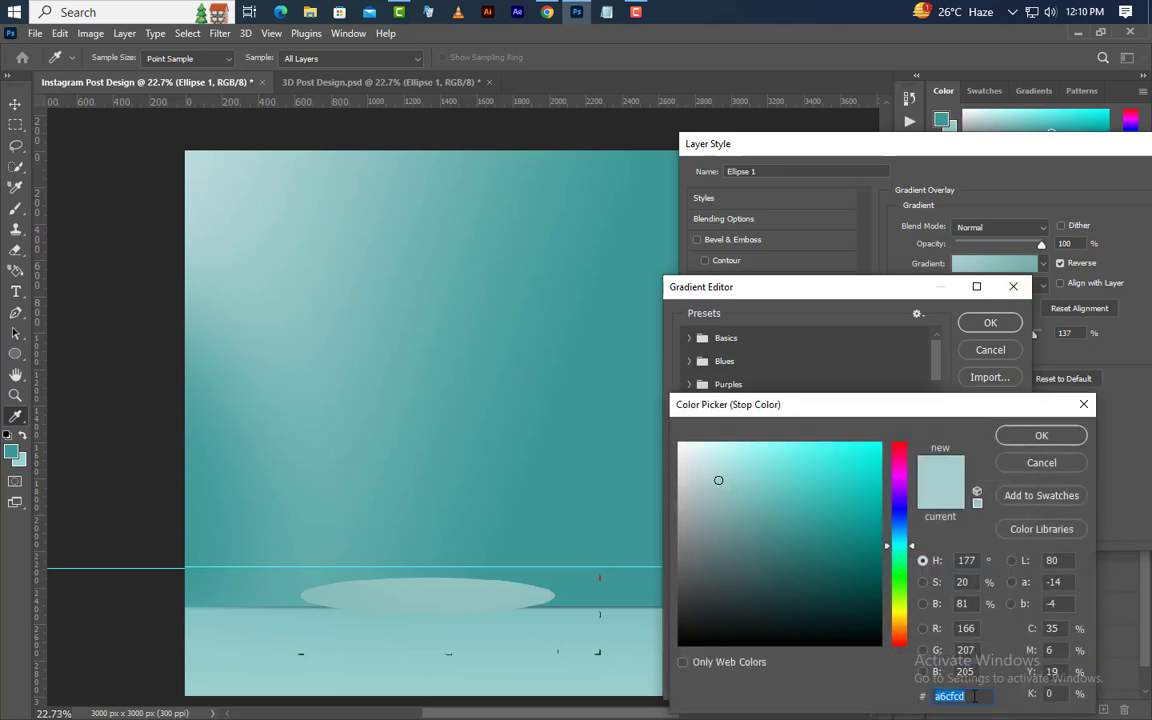
{"action": "left_click", "coordinate": [1041, 436]}
{"action": "left_click", "coordinate": [975, 326]}
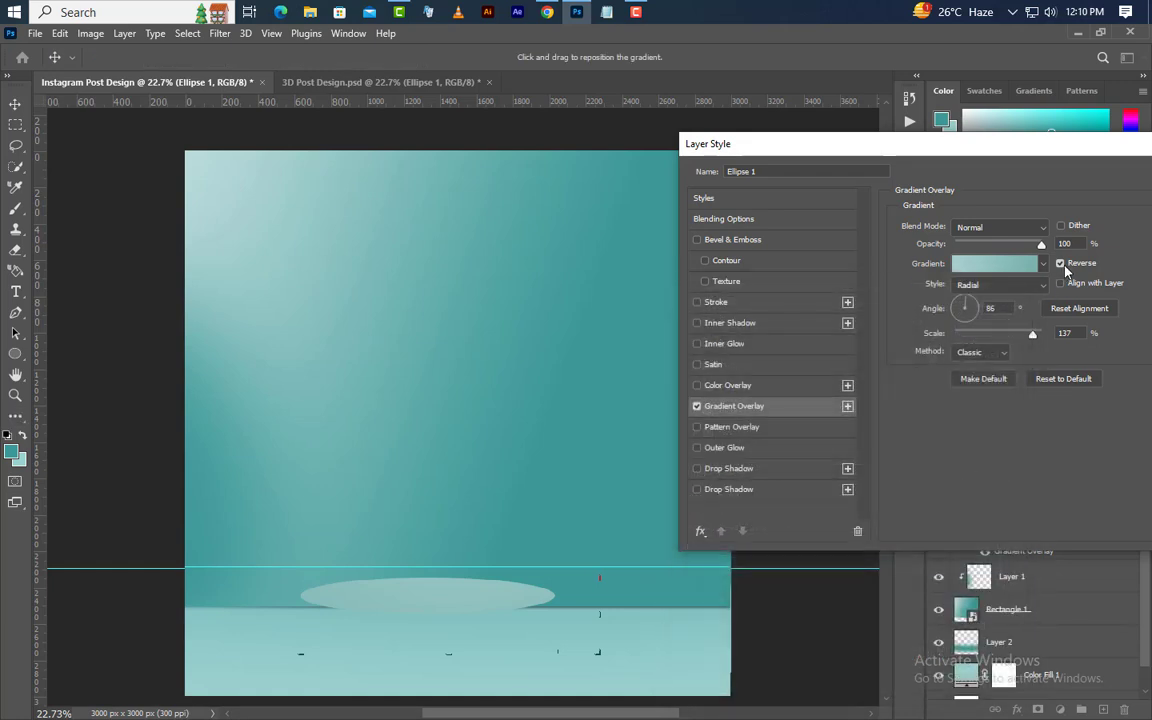
Use the Radial style for the ellipse's gradient overlay and leave its scale at 137%
{"action": "left_click", "coordinate": [1012, 284]}
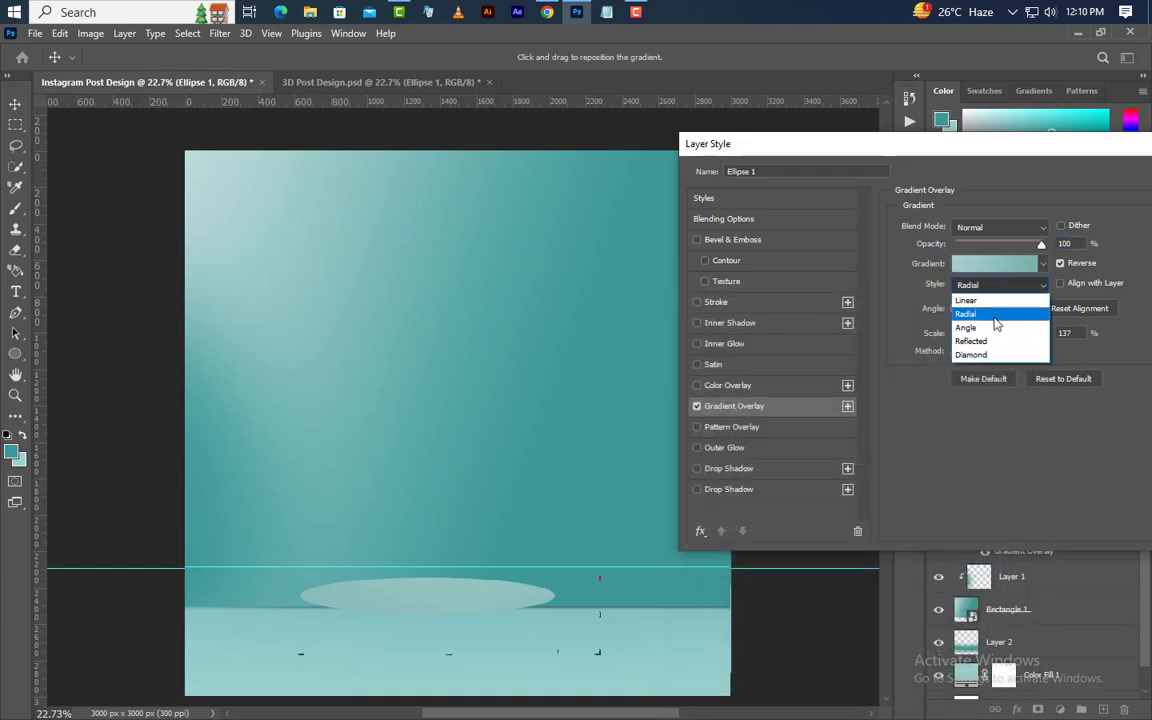
{"action": "left_click", "coordinate": [994, 317]}
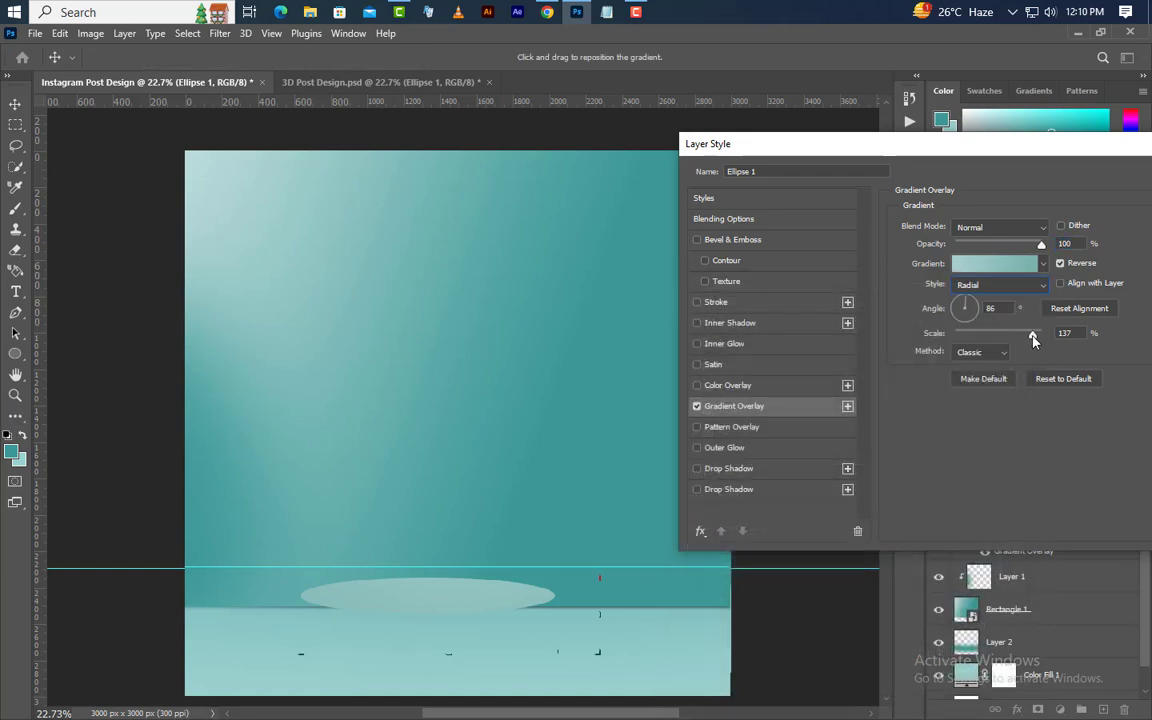
{"action": "left_click_drag", "start_coordinate": [1034, 341], "coordinate": [914, 355]}
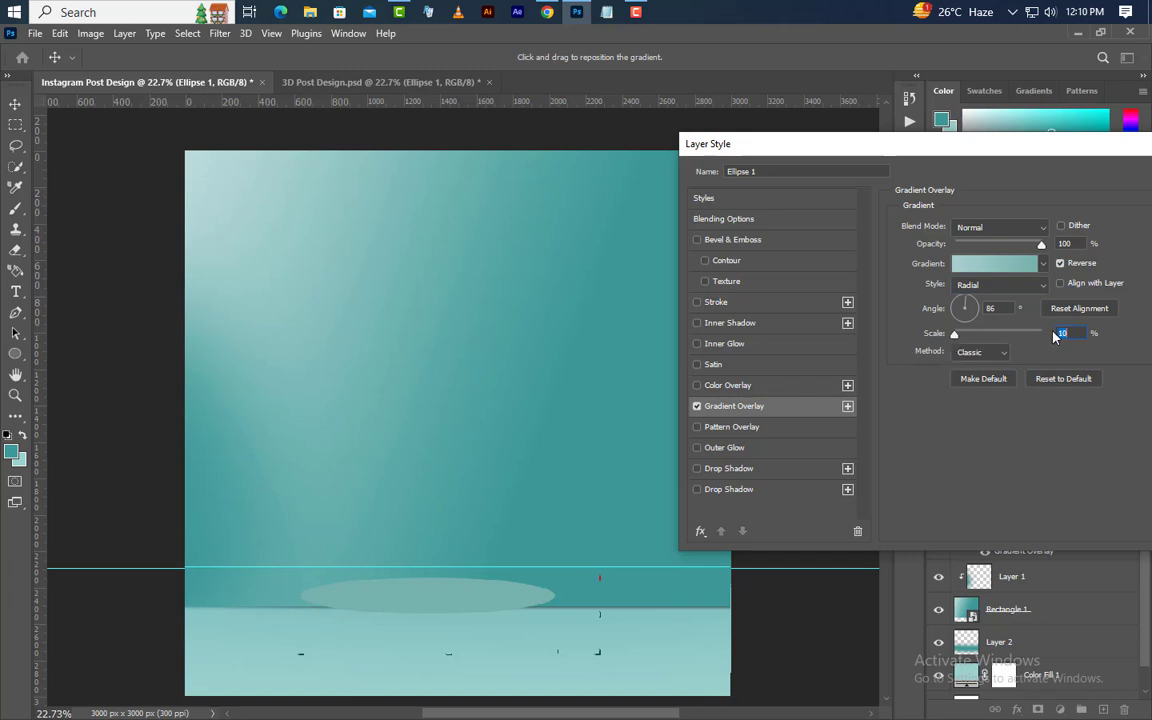
{"action": "key", "text": "ctrl+z"}
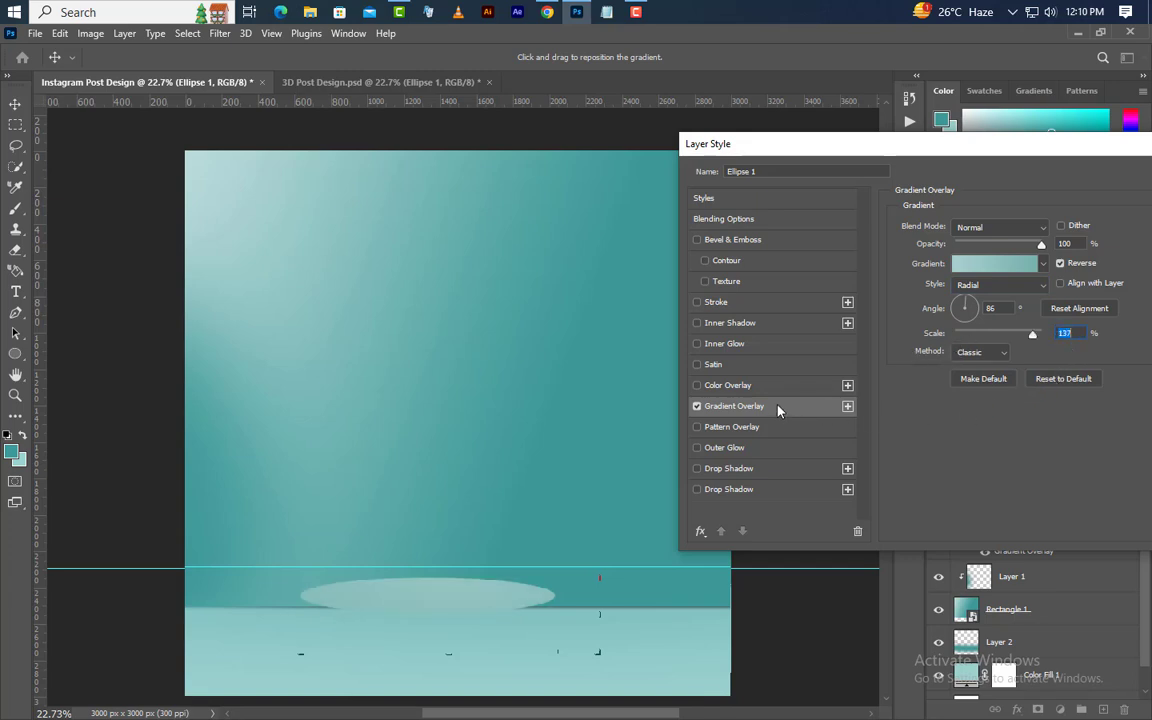
Add a white Inner Shadow to the ellipse with Screen blend mode, 8% opacity, 2% choke and 49 px size
{"action": "left_click", "coordinate": [768, 324]}
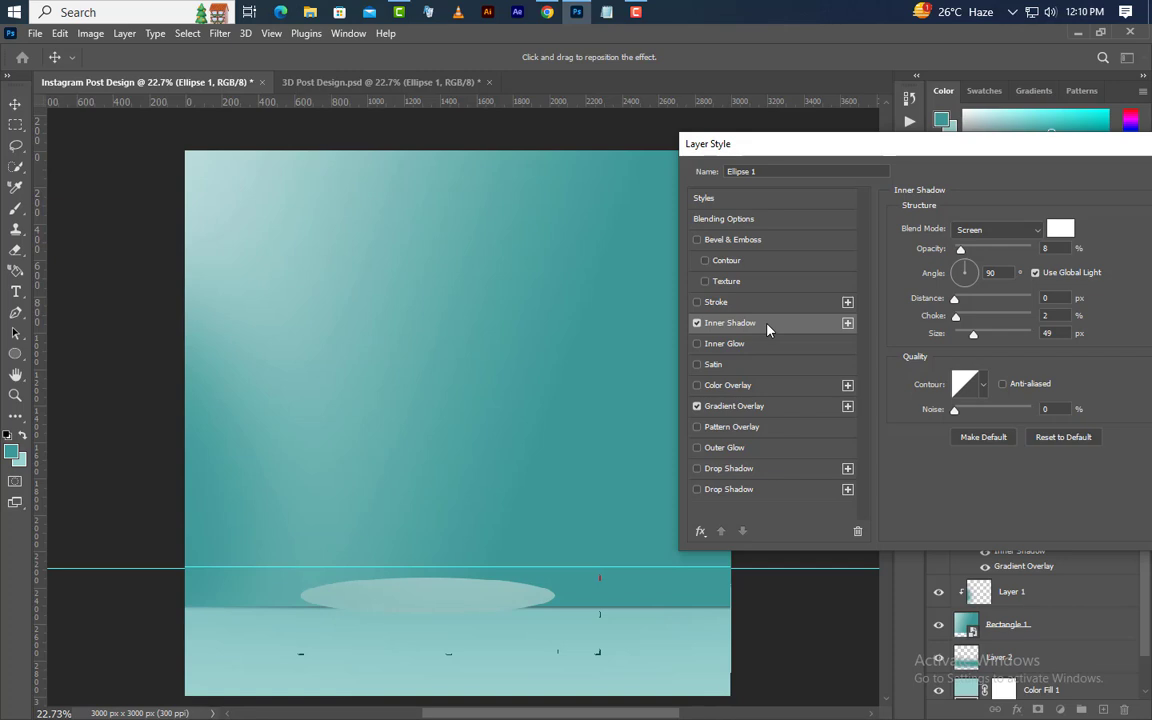
{"action": "left_click", "coordinate": [994, 238]}
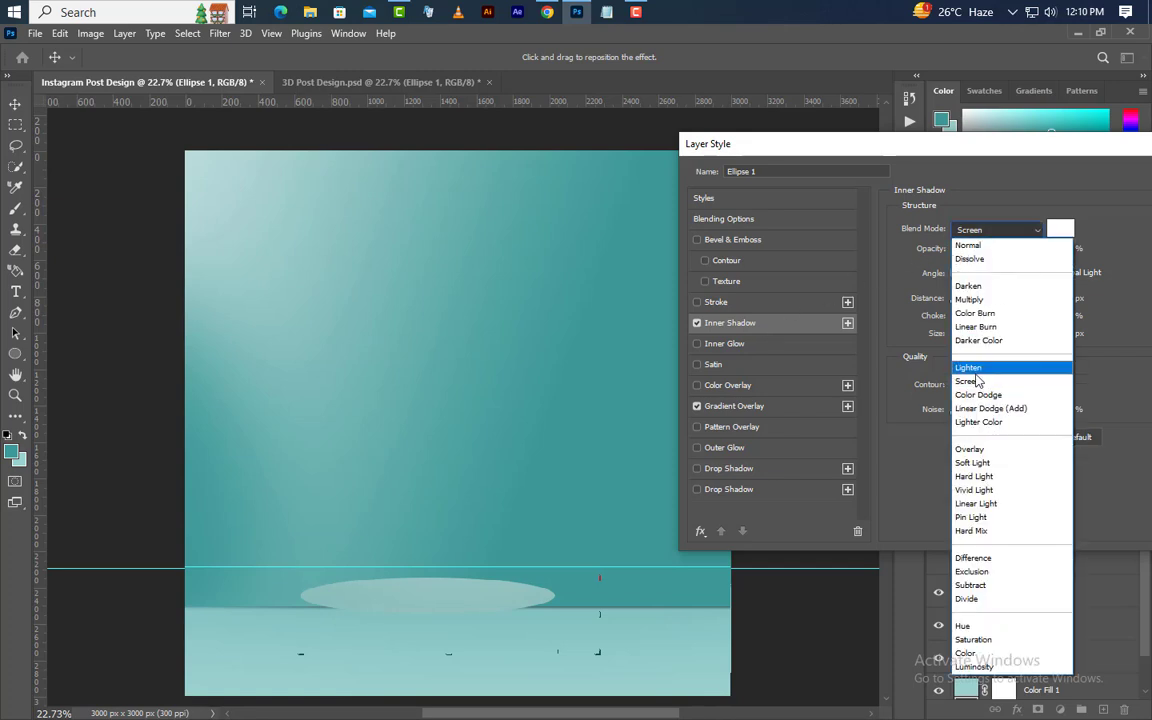
{"action": "left_click", "coordinate": [984, 380]}
{"action": "left_click", "coordinate": [1058, 238]}
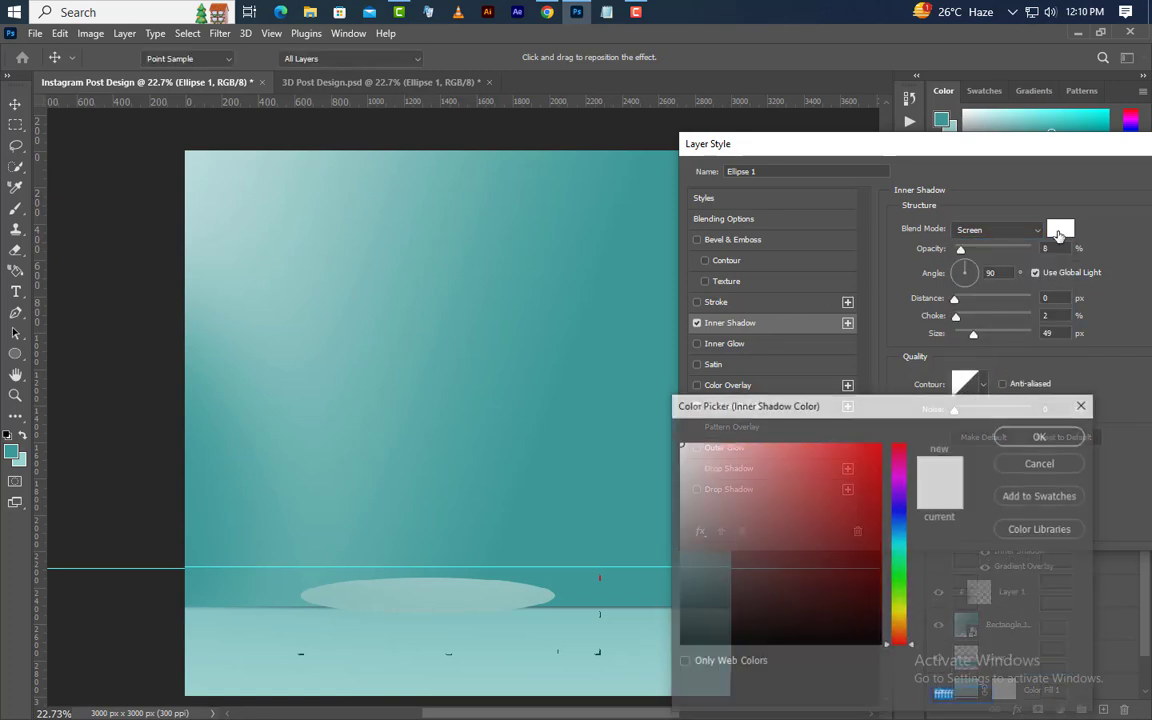
{"action": "left_click", "coordinate": [1010, 436]}
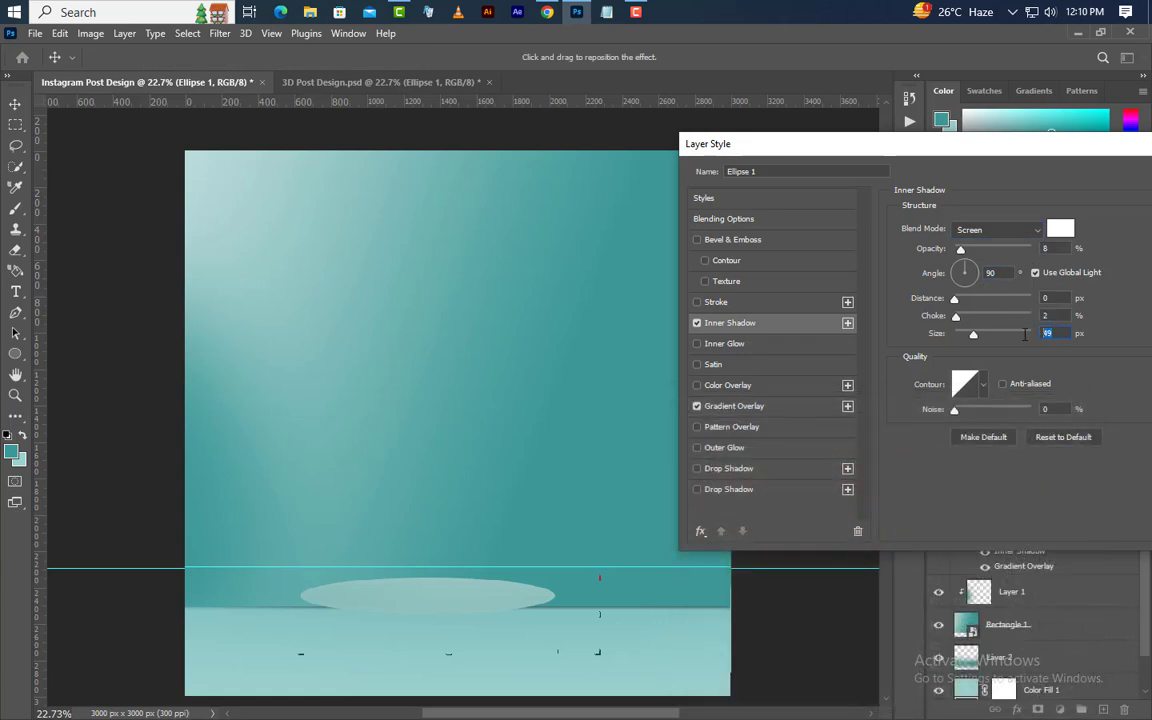
Add a Bevel & Emboss to the ellipse with Outer Bevel style, Smooth technique, 200% depth, 5 px size and 5 px soften
{"action": "left_click", "coordinate": [785, 243]}
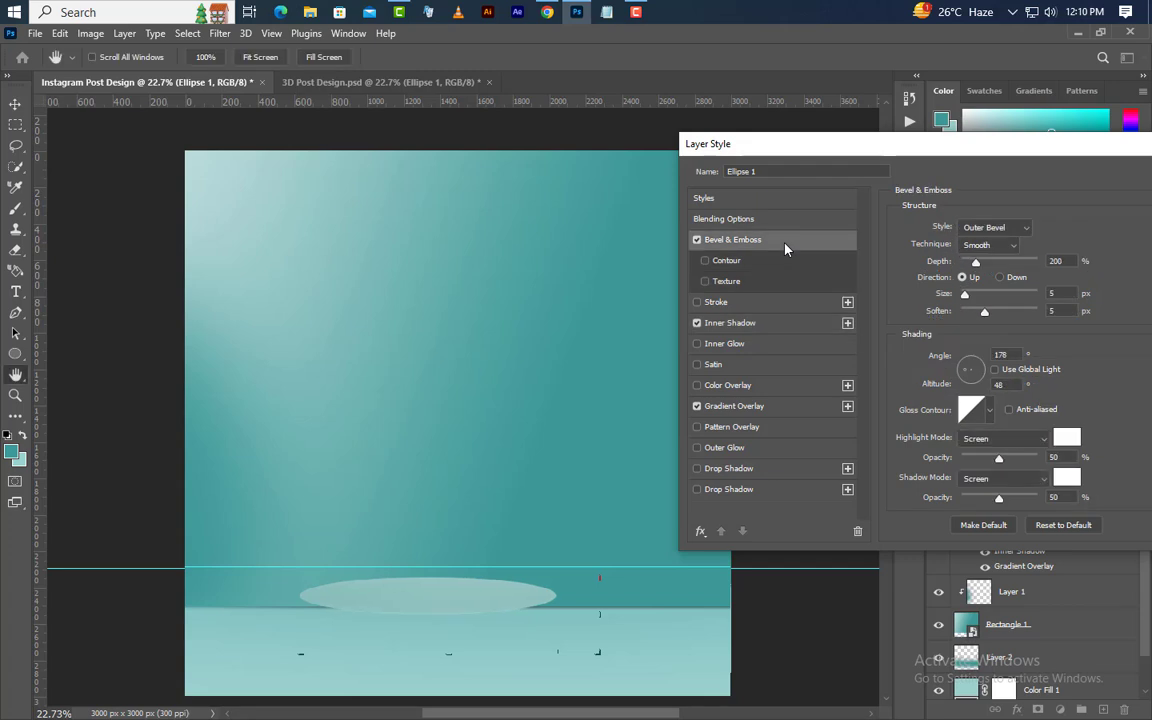
{"action": "left_click", "coordinate": [1017, 229]}
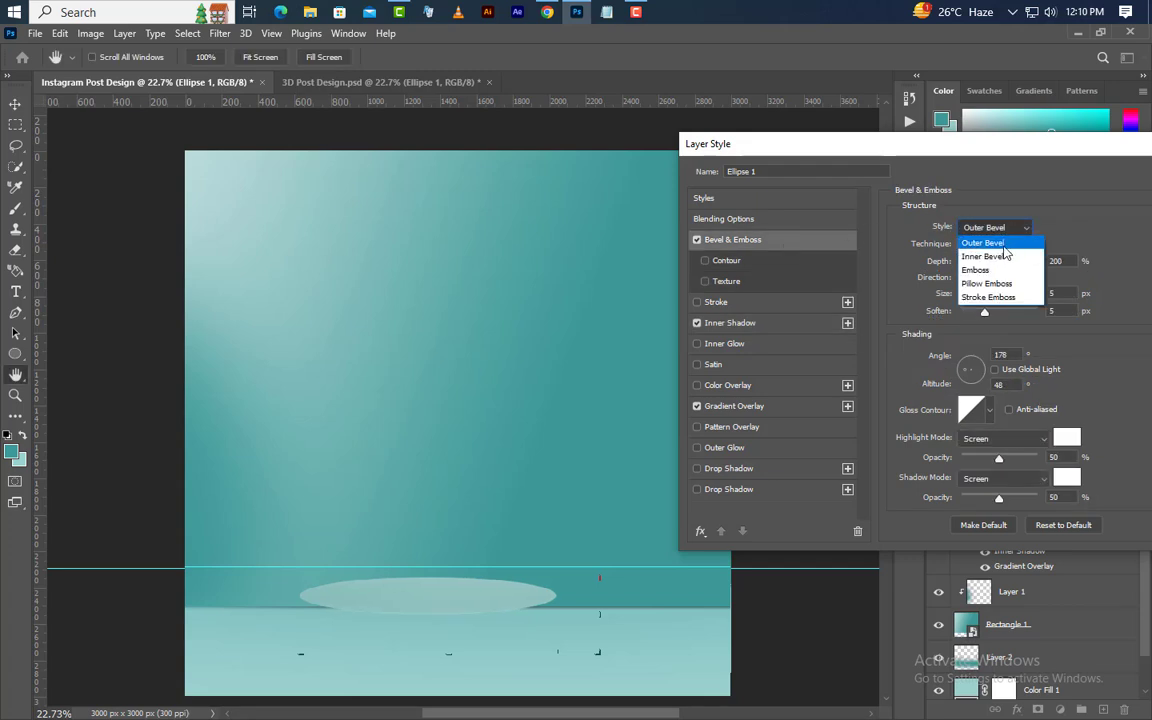
{"action": "left_click", "coordinate": [1000, 245]}
{"action": "left_click", "coordinate": [990, 245]}
{"action": "left_click", "coordinate": [985, 251]}
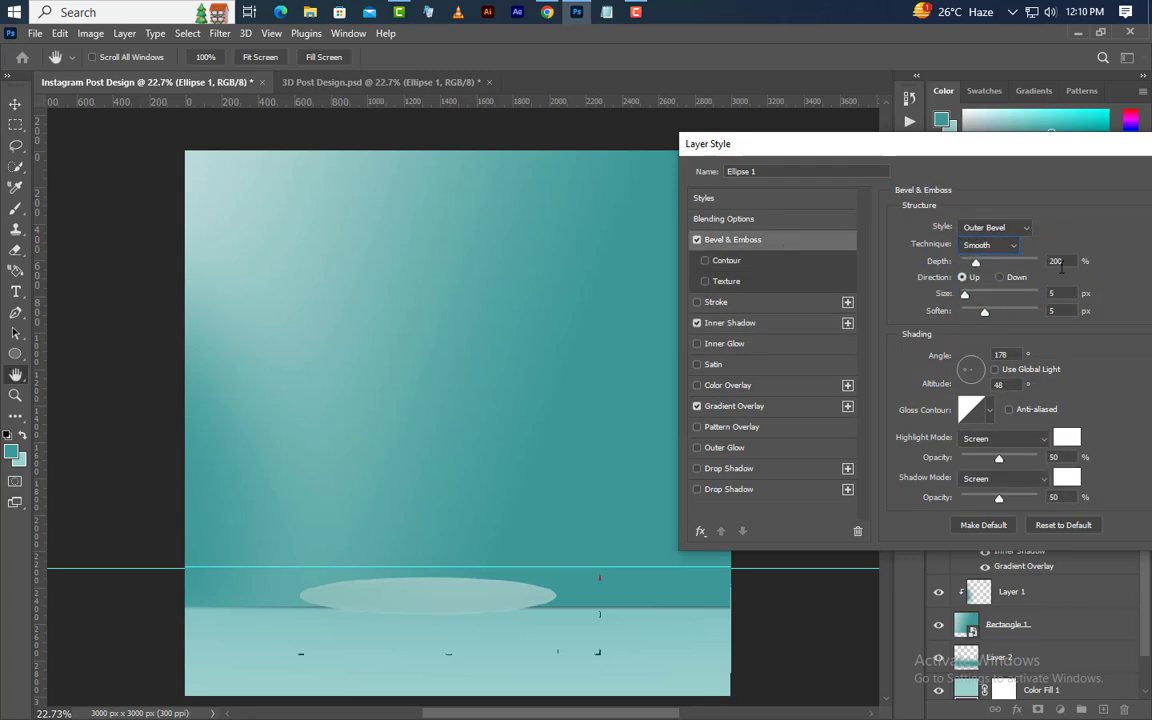
{"action": "left_click_drag", "start_coordinate": [1061, 262], "coordinate": [1042, 263]}
{"action": "key", "text": "Tab"}
Use white (#ffffff) in Screen mode at 50% opacity for the bevel's highlight and shadow, and apply the layer style
{"action": "left_click", "coordinate": [1068, 441]}
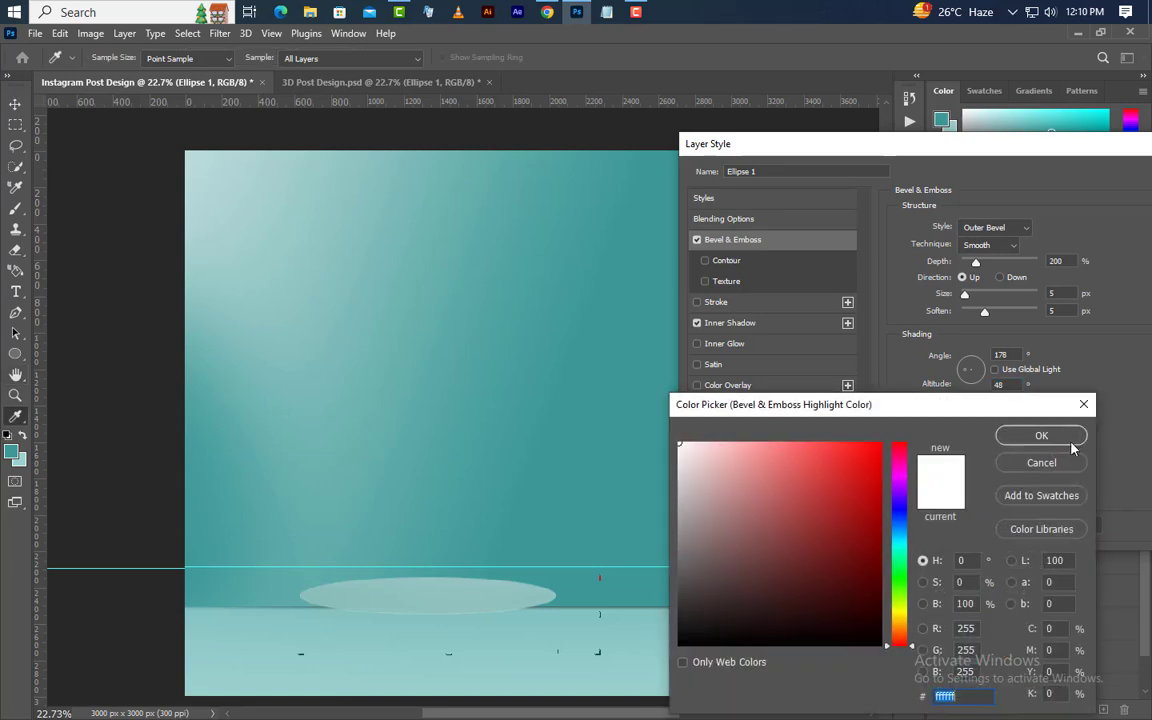
{"action": "left_click", "coordinate": [1040, 436]}
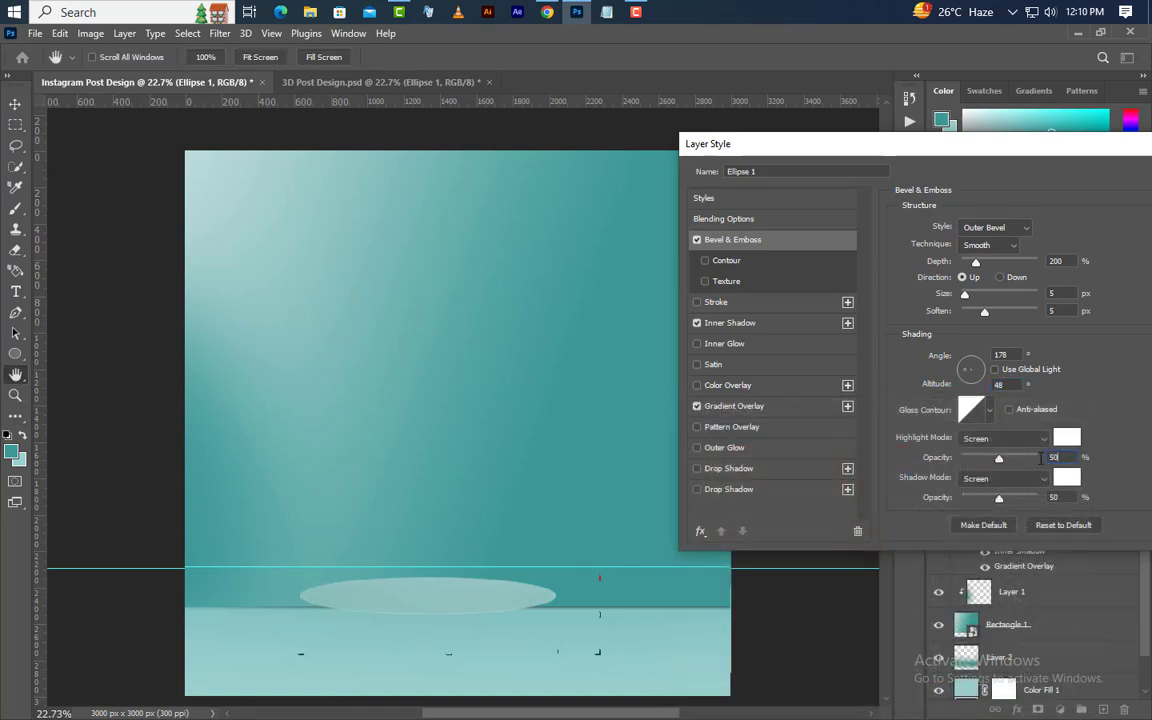
{"action": "left_click", "coordinate": [1005, 438]}
{"action": "left_click", "coordinate": [1003, 420]}
{"action": "left_click", "coordinate": [1066, 478]}
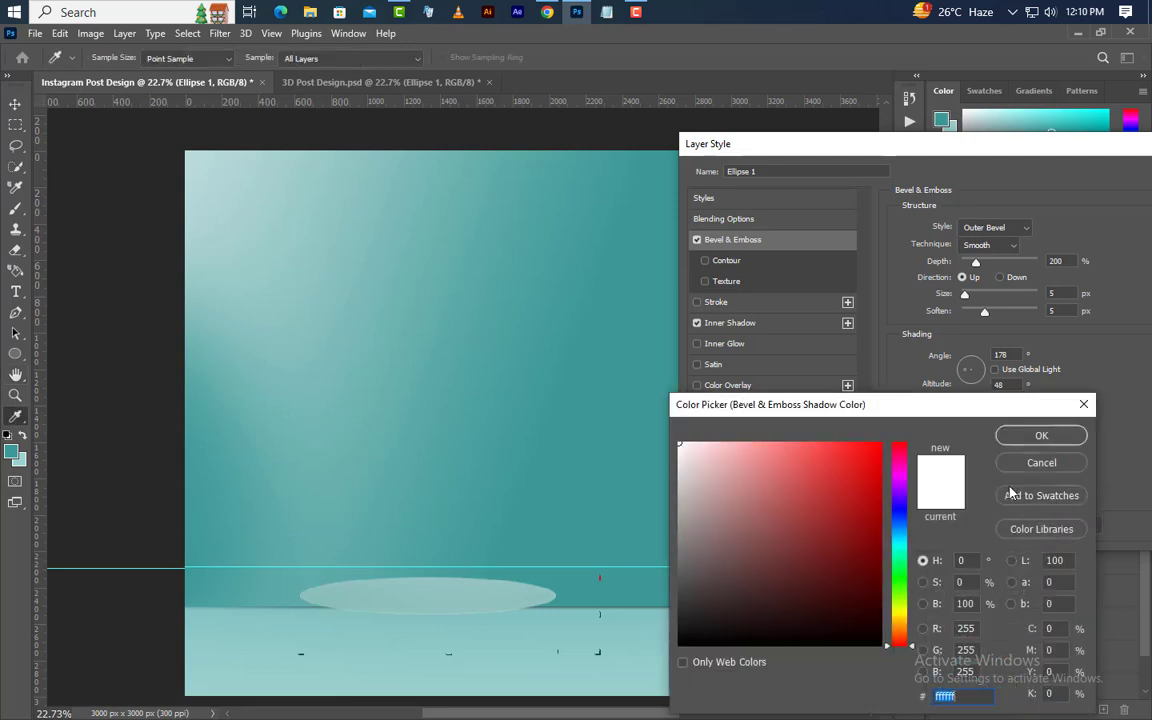
{"action": "left_click", "coordinate": [1040, 436]}
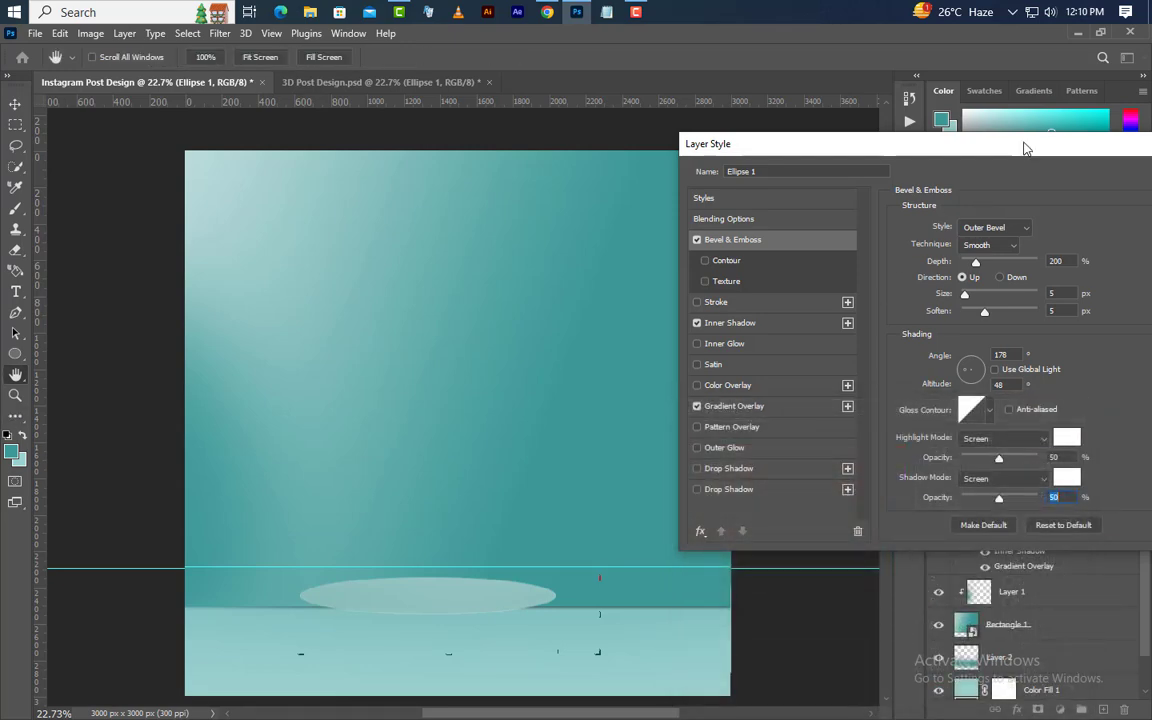
{"action": "left_click_drag", "start_coordinate": [1023, 147], "coordinate": [797, 165]}
{"action": "left_click", "coordinate": [968, 208]}
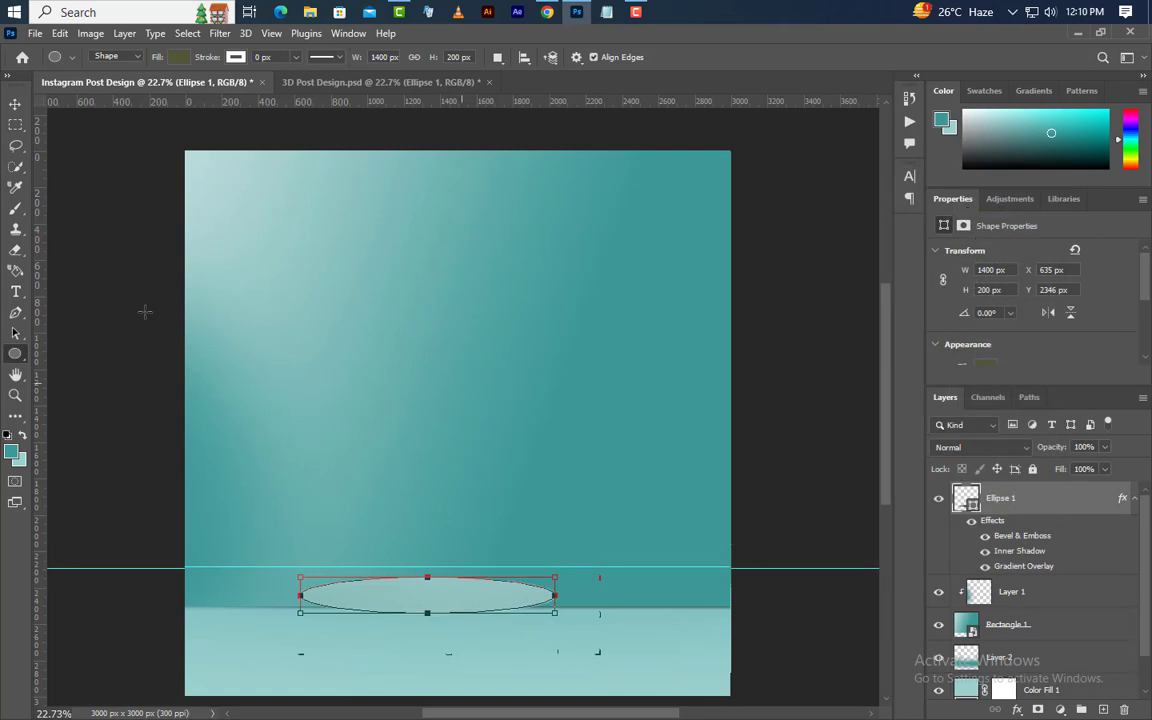
Center the ellipse horizontally on the whole canvas, and clear the selection
{"action": "left_click", "coordinate": [15, 104]}
{"action": "key", "text": "ctrl+a"}
{"action": "key", "text": "ctrl+a"}
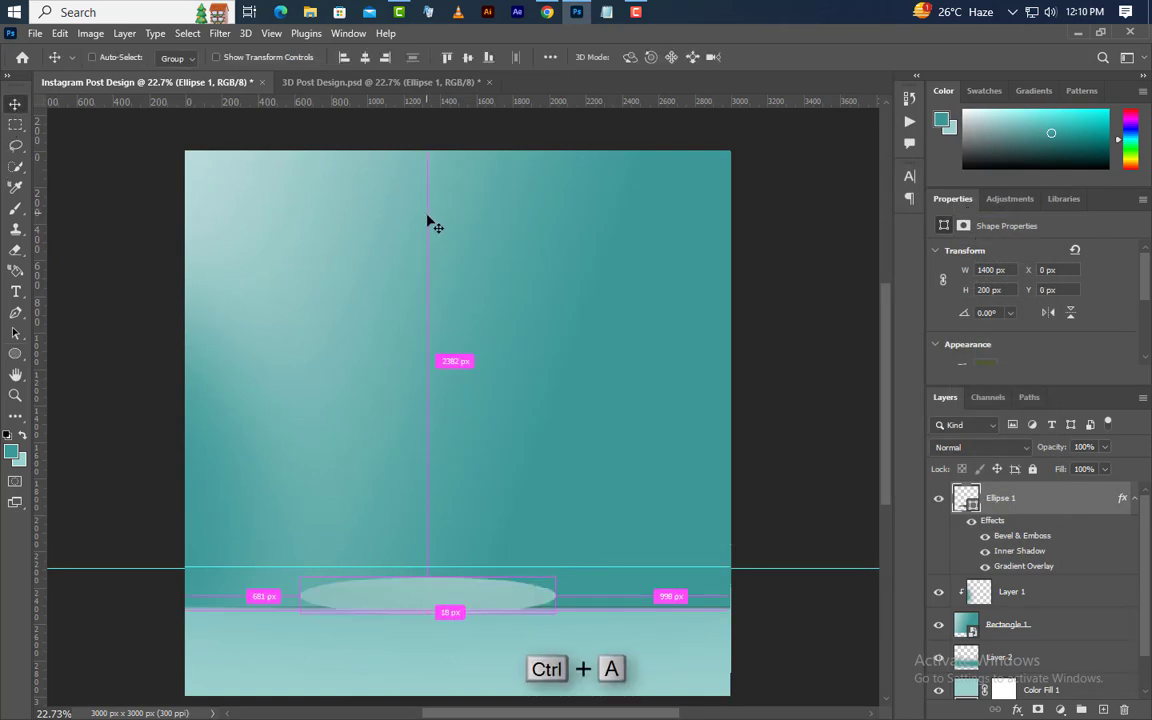
{"action": "left_click", "coordinate": [363, 59]}
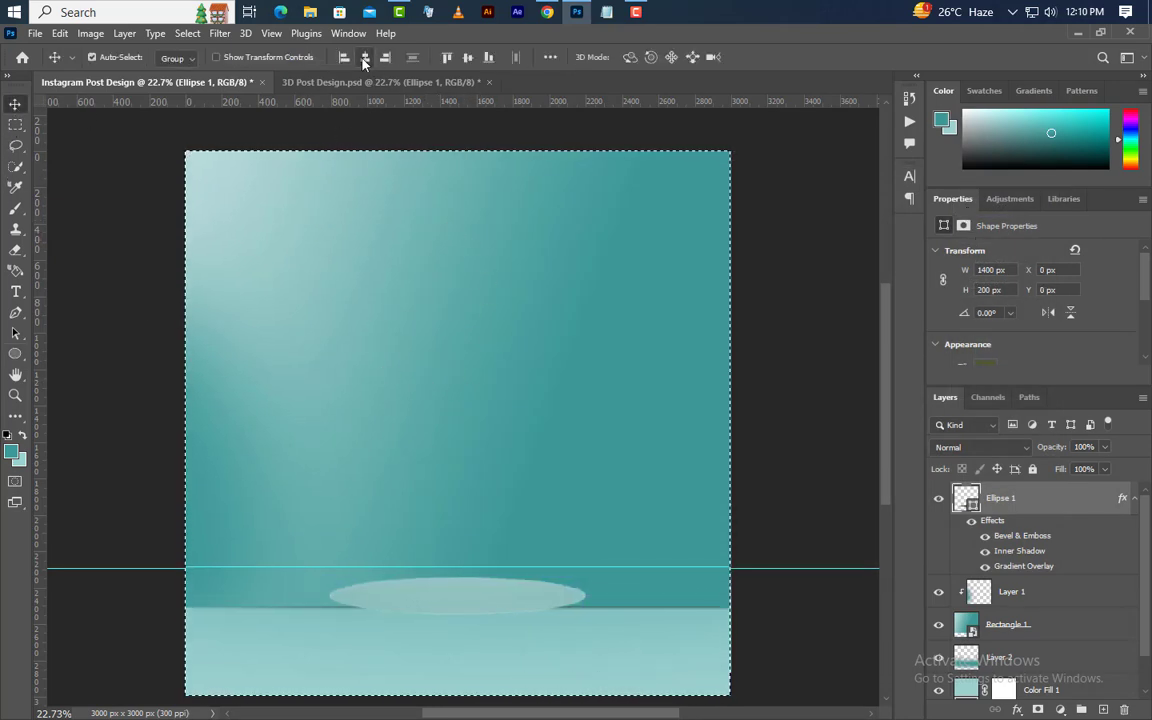
{"action": "left_click", "coordinate": [183, 33]}
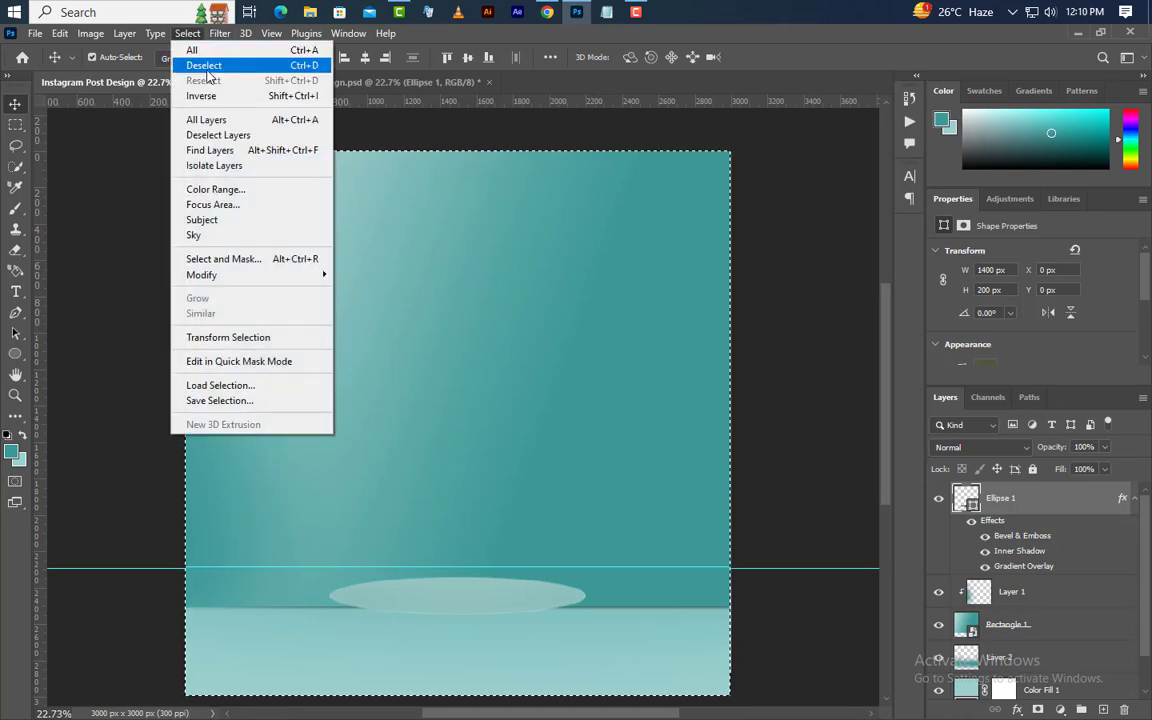
{"action": "left_click", "coordinate": [204, 65]}
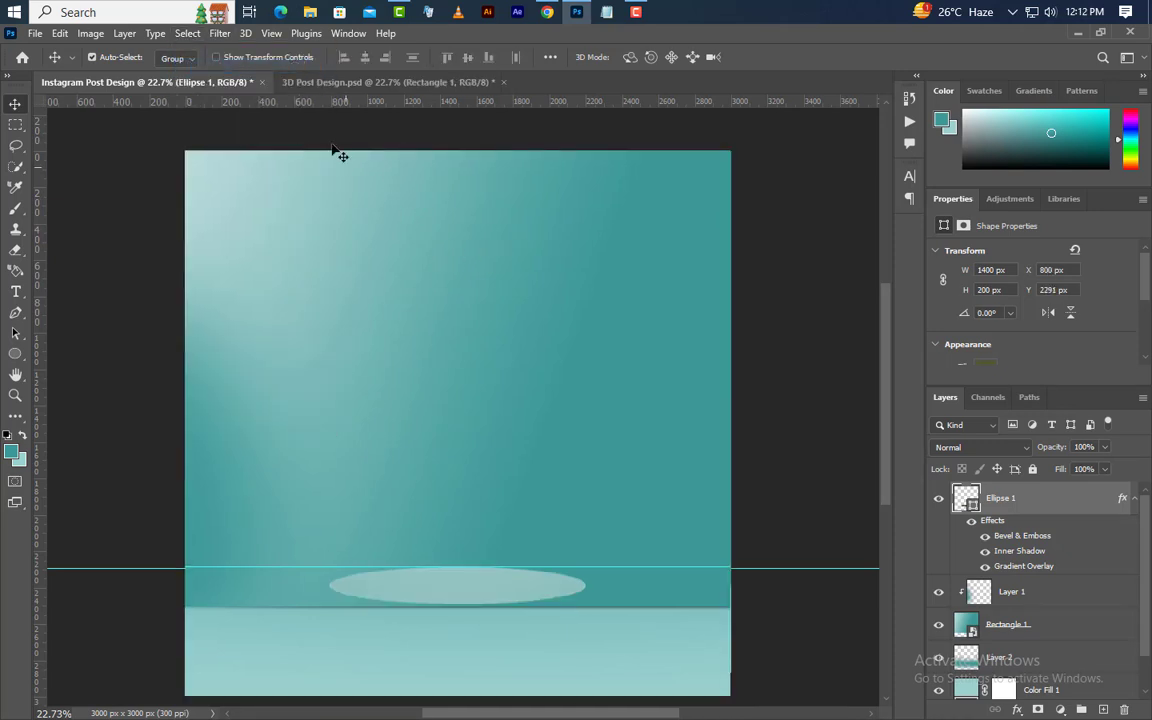
Add a horizontal cyan guide at 2910 px
{"action": "left_click", "coordinate": [270, 33]}
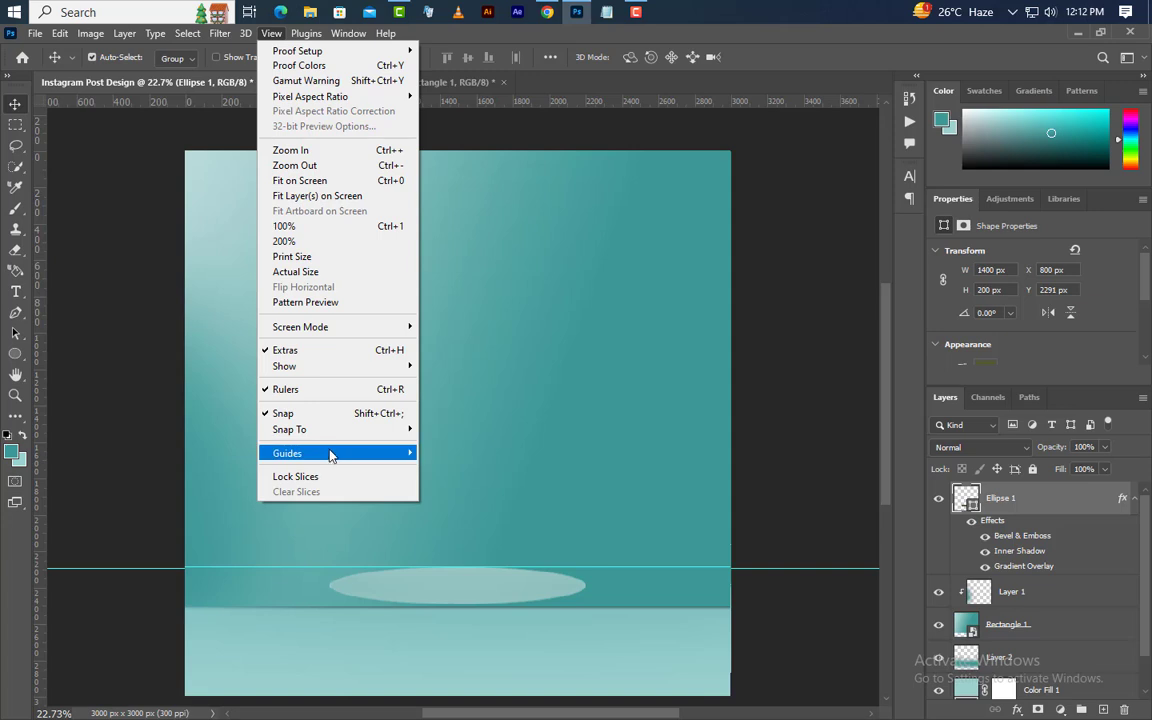
{"action": "mouse_move", "coordinate": [329, 453]}
{"action": "left_click", "coordinate": [455, 543]}
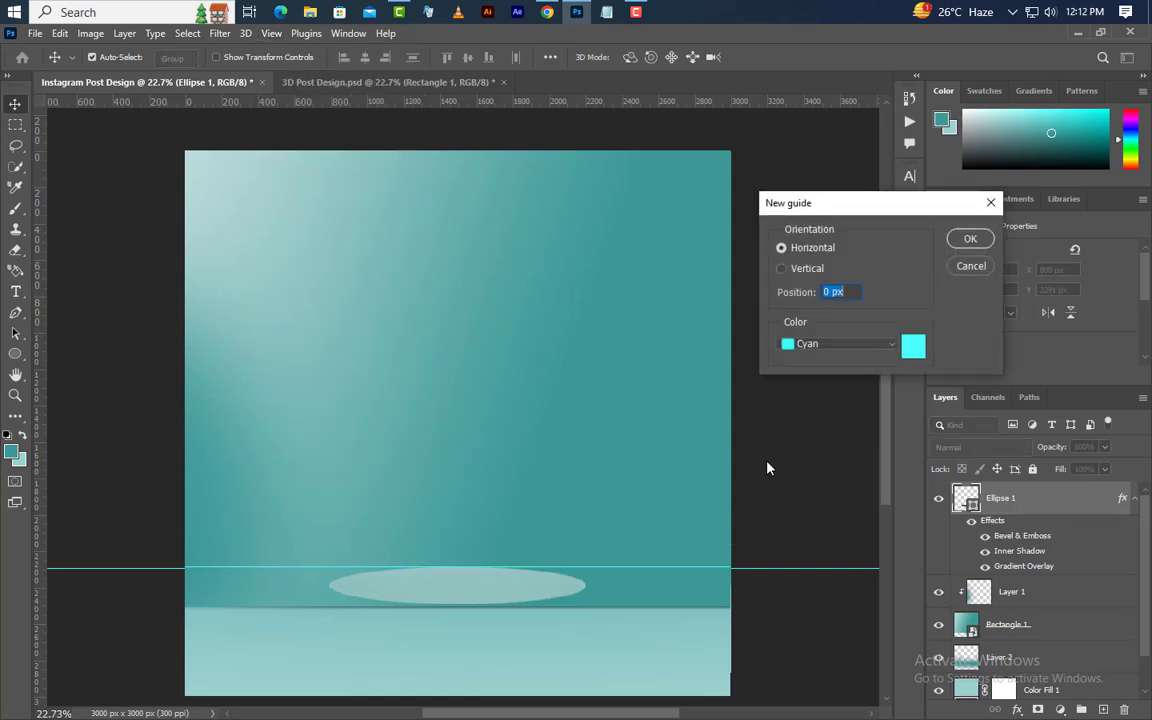
{"action": "type", "text": "2910"}
{"action": "left_click", "coordinate": [963, 245]}
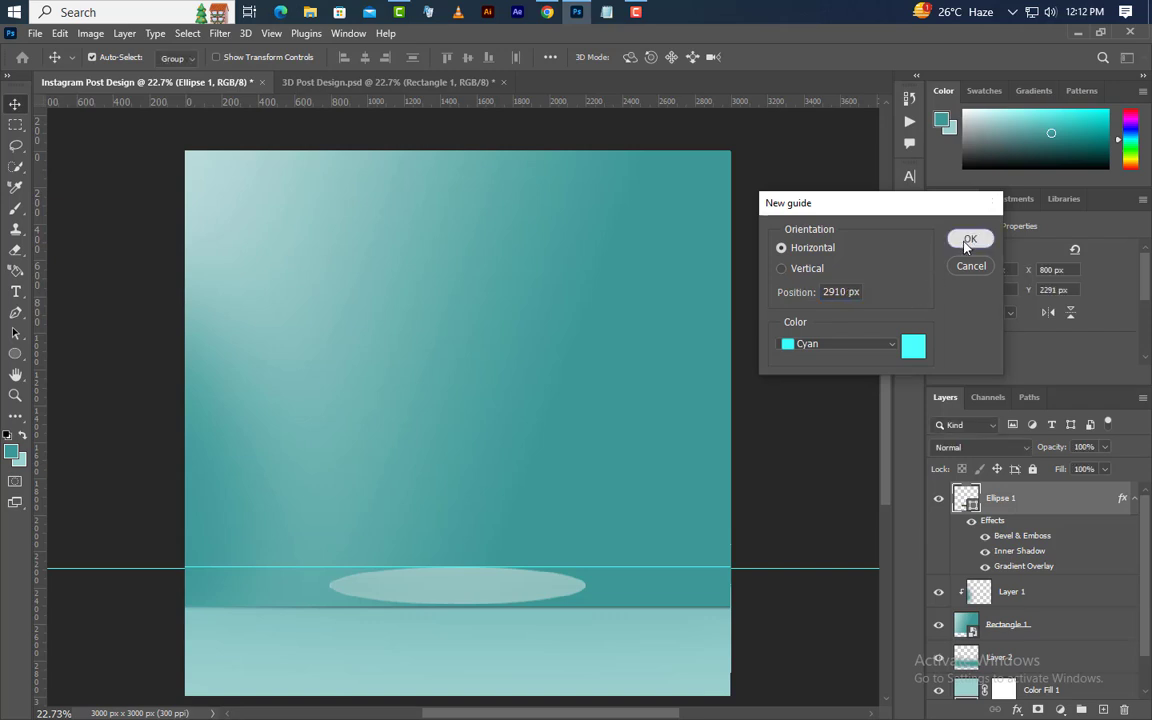
Duplicate the Ellipse 1 layer as Ellipse 1 copy, and remove all layer effects from the copy
{"action": "scroll", "coordinate": [545, 658], "scroll_direction": "up", "scroll_amount": 3}
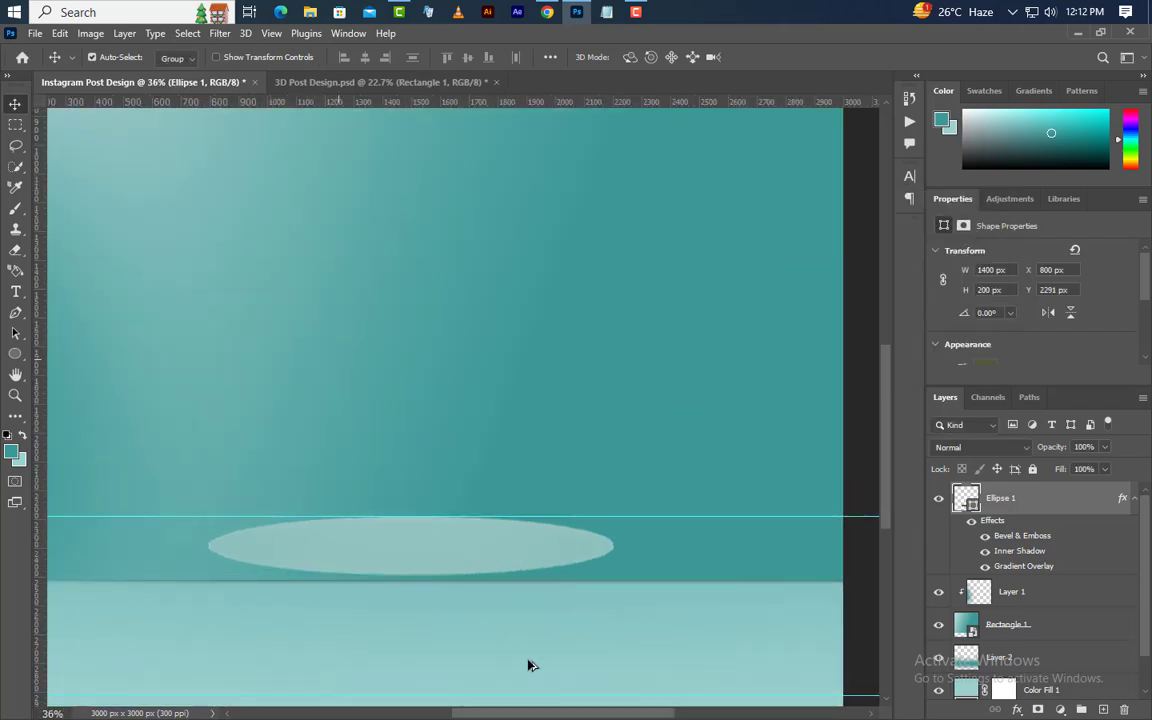
{"action": "scroll", "coordinate": [617, 579], "scroll_direction": "down", "scroll_amount": 2}
{"action": "right_click", "coordinate": [1078, 519]}
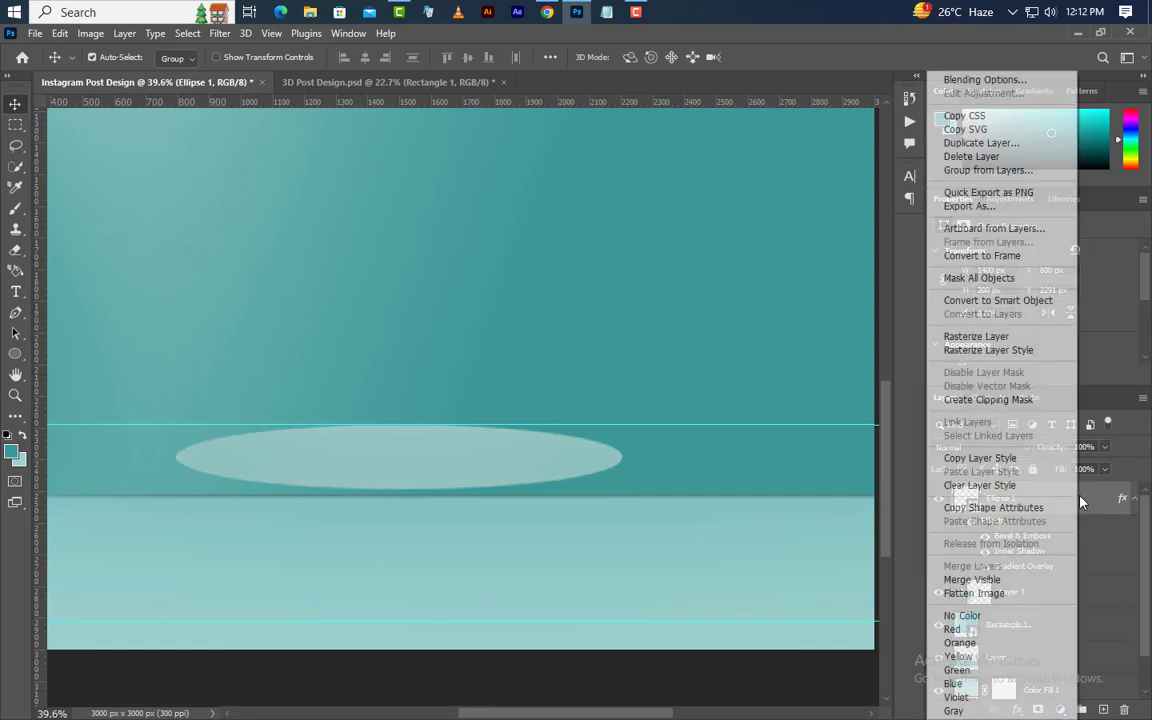
{"action": "left_click", "coordinate": [977, 148]}
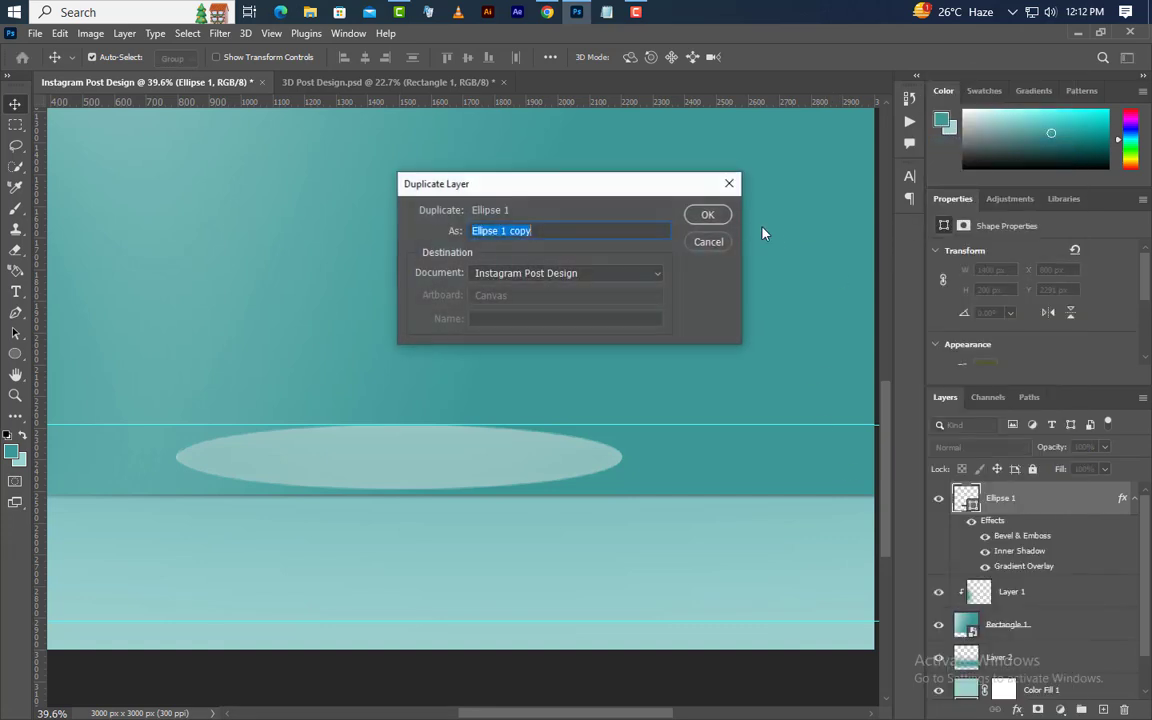
{"action": "left_click", "coordinate": [707, 213]}
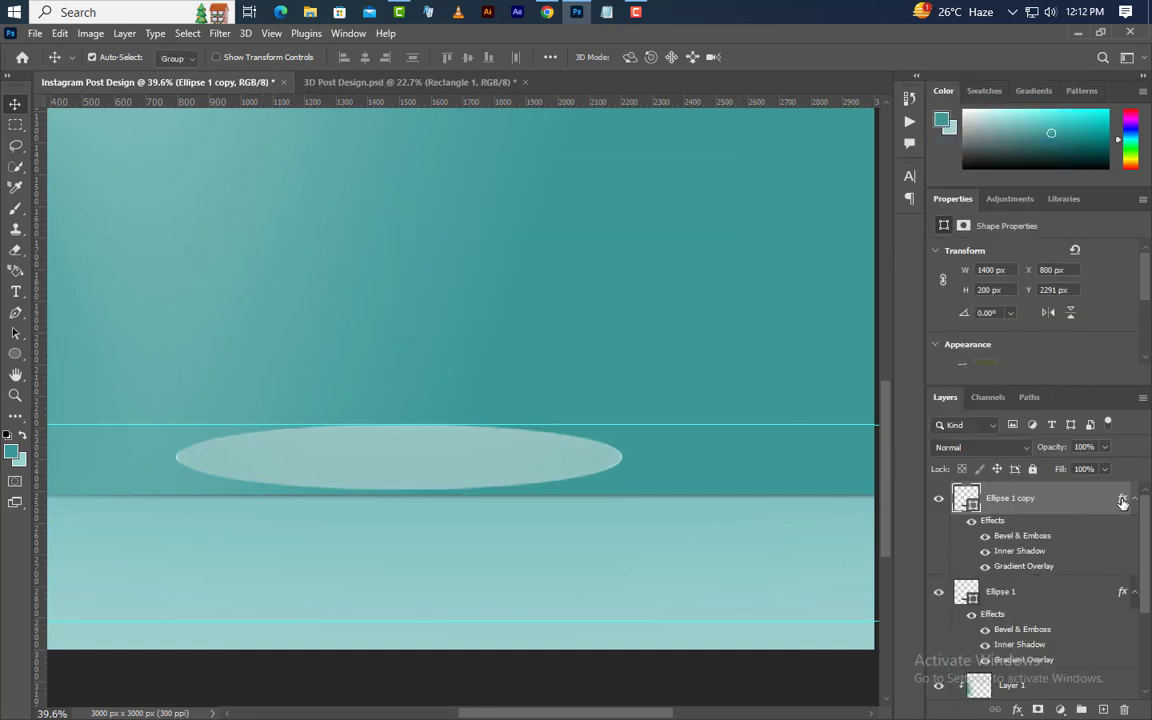
{"action": "left_click_drag", "start_coordinate": [1122, 502], "coordinate": [1123, 710]}
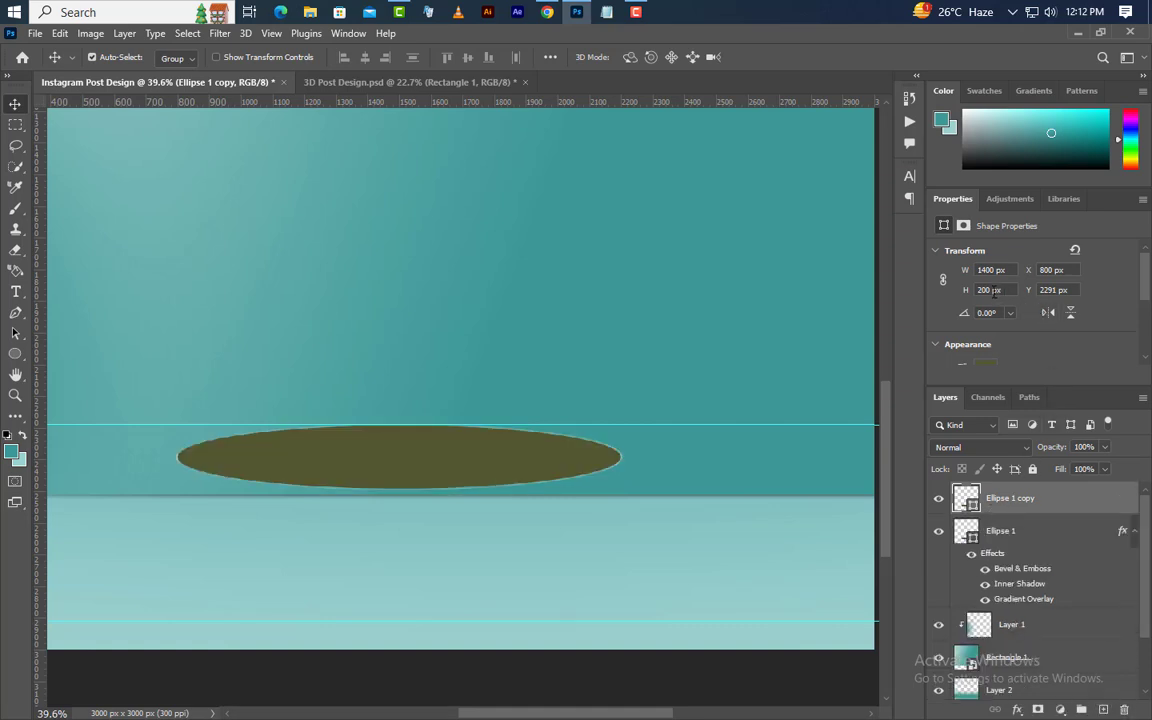
Set the ellipse copy's height to 320 px and move it straight down until its lower edge meets the 2910 px guide
{"action": "type", "text": "320"}
{"action": "key", "text": "Return"}
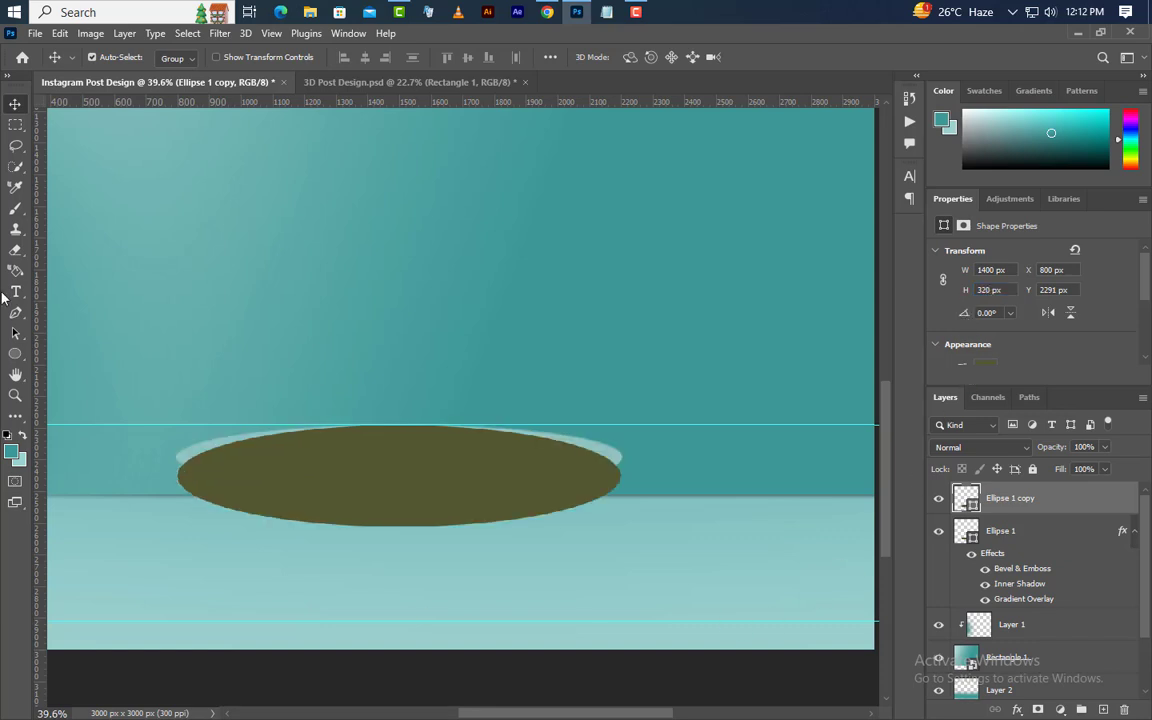
{"action": "key", "text": "shift+Down"}
{"action": "key", "text": "shift+Down"}
{"action": "key", "text": "shift+Down"}
{"action": "key", "text": "shift+Down"}
{"action": "key", "text": "shift+Down"}
{"action": "key", "text": "shift+Down"}
{"action": "key", "text": "shift+Down"}
{"action": "key", "text": "shift+Down"}
{"action": "key", "text": "shift+Down"}
{"action": "key", "text": "shift+Down"}
{"action": "key", "text": "shift+Down"}
{"action": "key", "text": "shift+Down"}
{"action": "key", "text": "shift+Down"}
{"action": "key", "text": "shift+Down"}
{"action": "key", "text": "shift+Down"}
{"action": "key", "text": "shift+Down"}
{"action": "key", "text": "shift+Down"}
{"action": "key", "text": "shift+Down"}
{"action": "key", "text": "shift+Down"}
{"action": "key", "text": "shift+Down"}
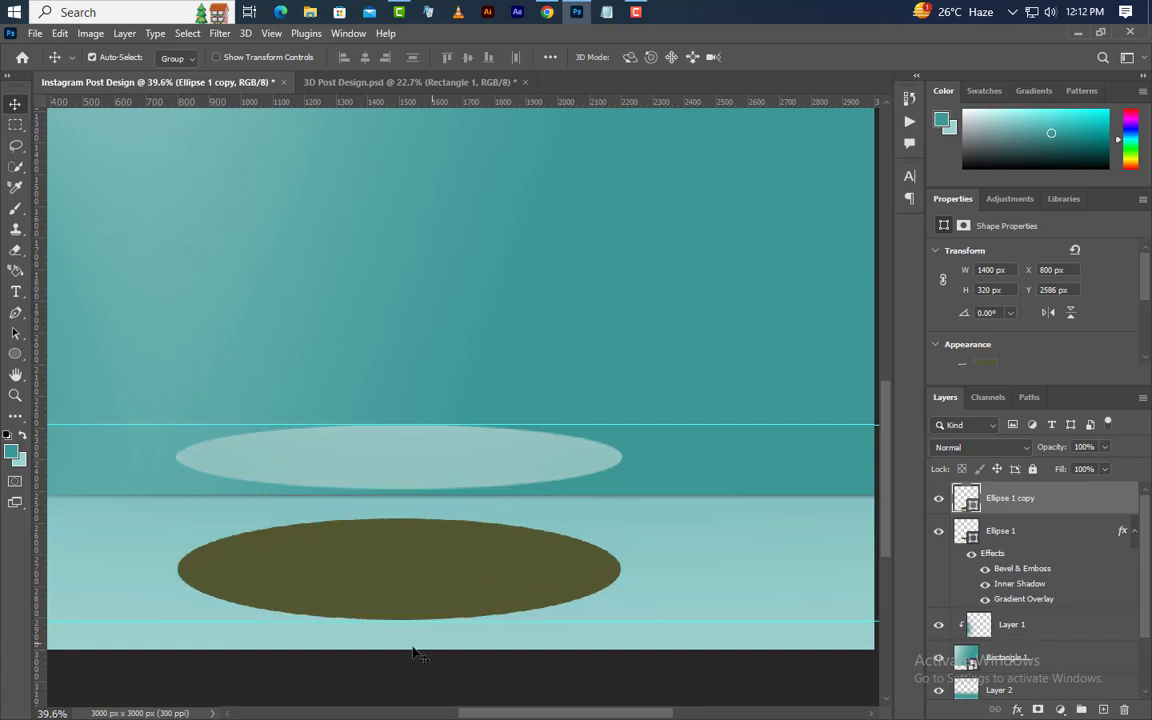
Place two vertical guides, one at each outer side of the ellipses
{"action": "scroll", "coordinate": [365, 625], "scroll_direction": "up", "scroll_amount": 5}
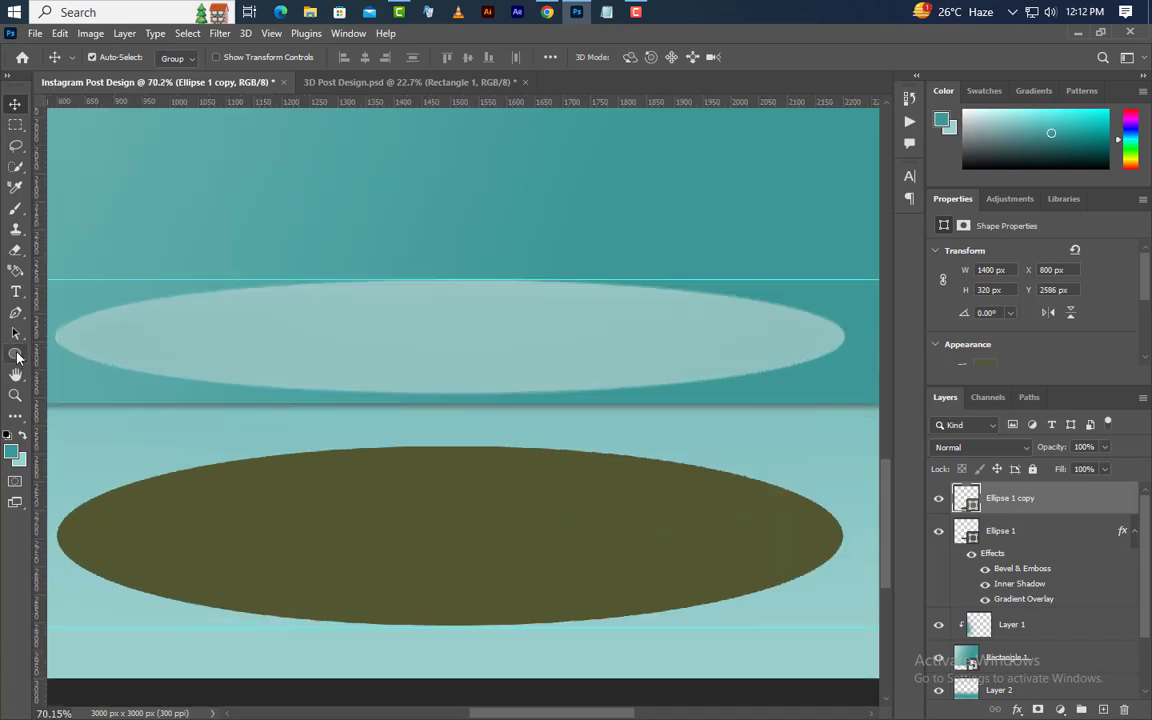
{"action": "left_click_drag", "start_coordinate": [42, 337], "coordinate": [57, 334]}
{"action": "left_click_drag", "start_coordinate": [140, 401], "coordinate": [843, 463]}
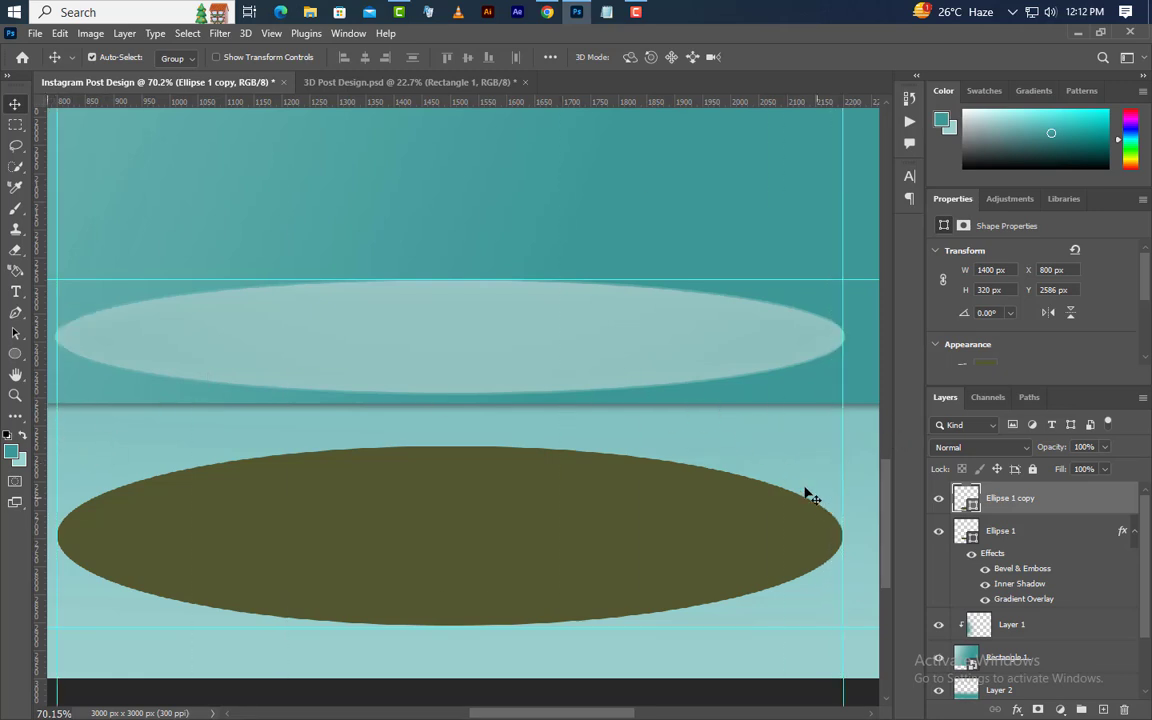
Draw a 1400 x 356 px rectangle on a new layer, spanning the widest points of the upper and lower ellipses
{"action": "left_click", "coordinate": [15, 354]}
{"action": "left_click", "coordinate": [75, 352]}
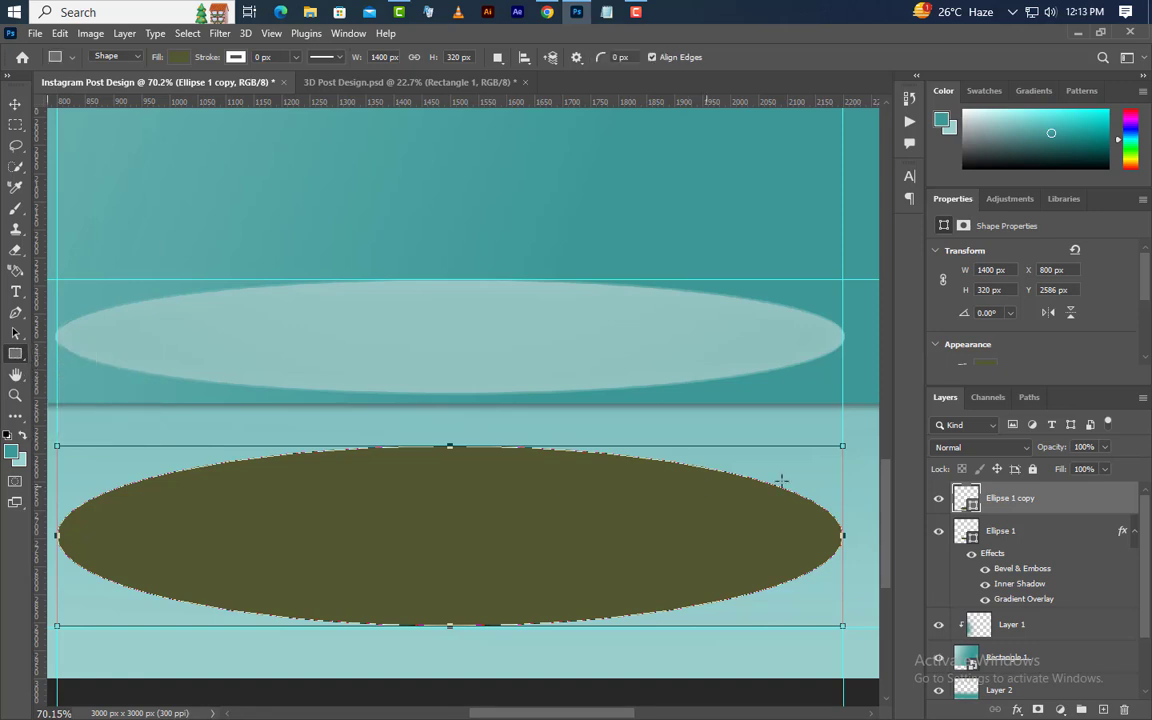
{"action": "left_click", "coordinate": [1103, 710]}
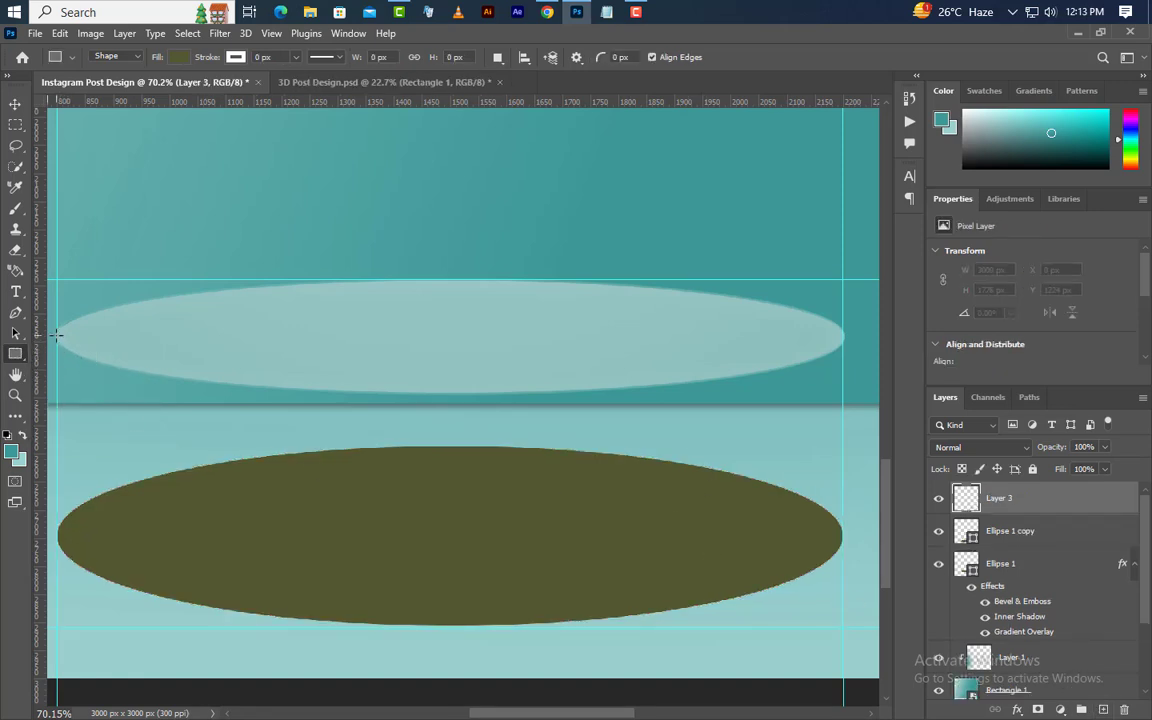
{"action": "left_click_drag", "start_coordinate": [57, 334], "coordinate": [843, 535]}
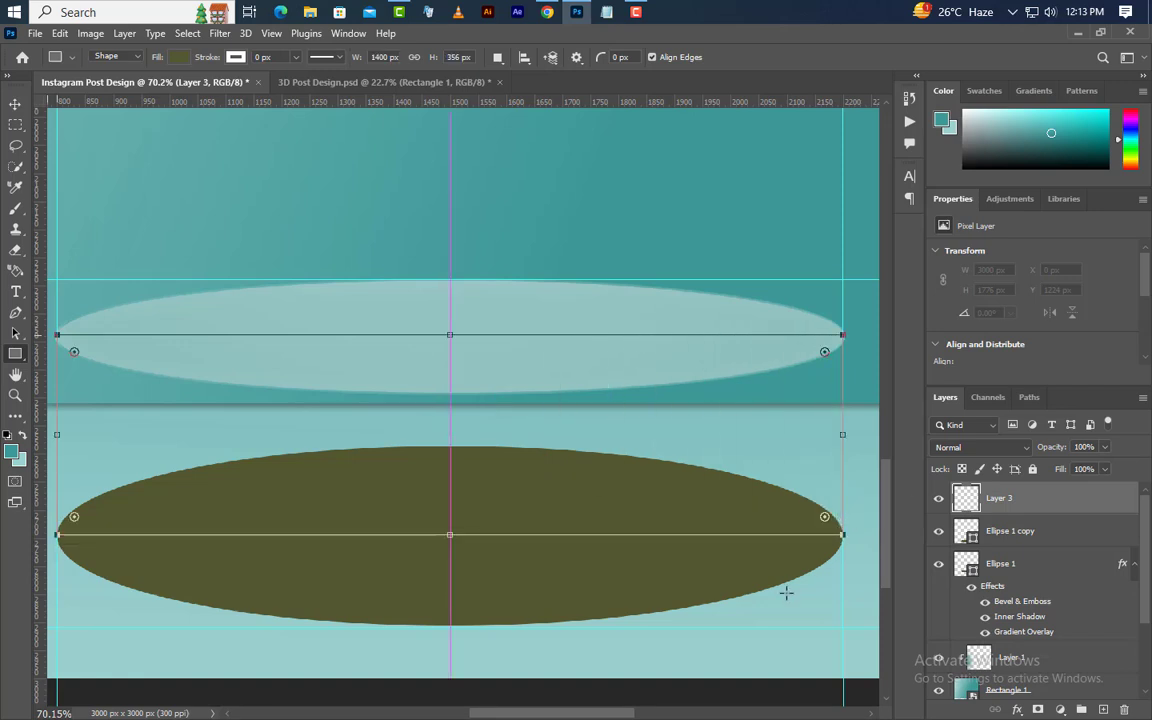
Arrange the rectangle and the ellipse copy beneath the Ellipse 1 layer and group these two lower shapes
{"action": "left_click_drag", "start_coordinate": [1060, 511], "coordinate": [1086, 650]}
{"action": "left_click", "coordinate": [1064, 500], "text": "shift"}
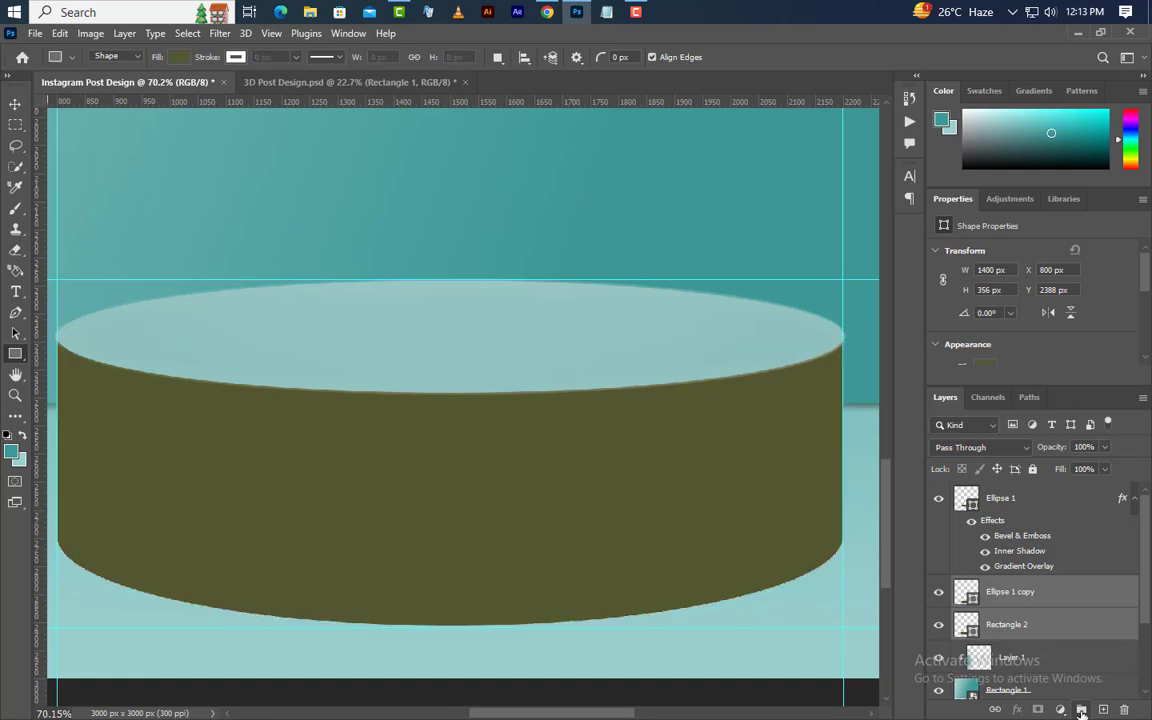
{"action": "left_click", "coordinate": [1082, 710]}
Convert Group 1, the podium's side, to a smart object
{"action": "scroll", "coordinate": [455, 479], "scroll_direction": "down", "scroll_amount": 3}
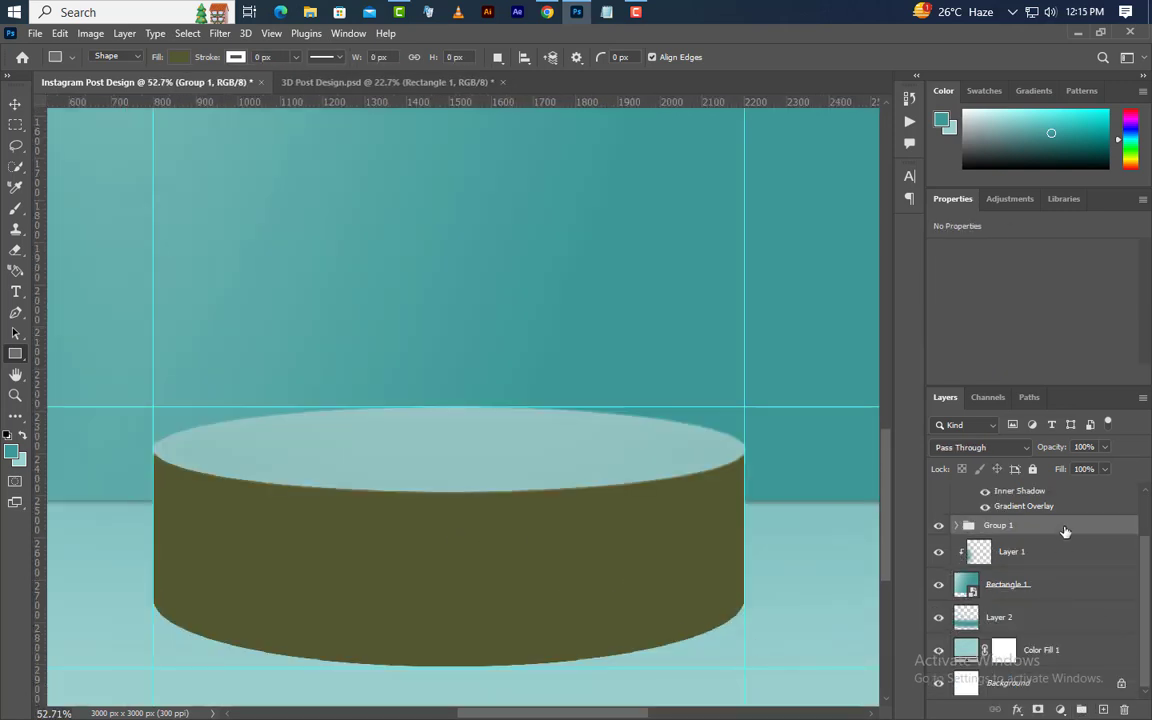
{"action": "right_click", "coordinate": [1065, 531]}
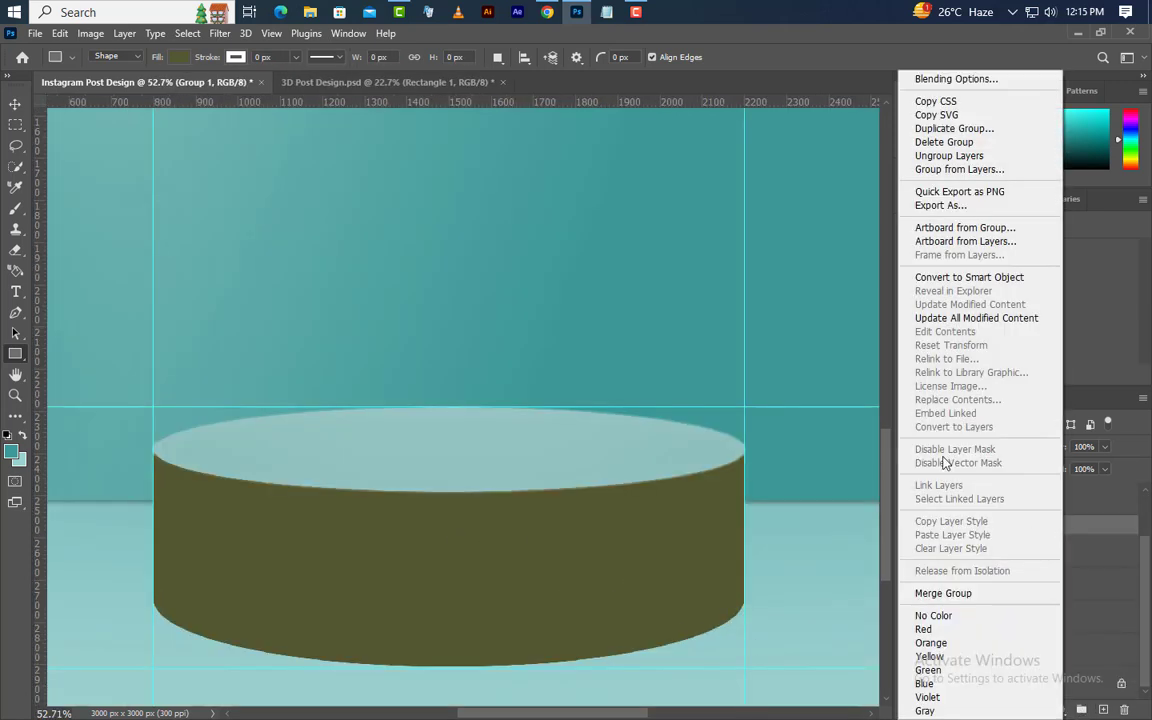
{"action": "left_click", "coordinate": [968, 277]}
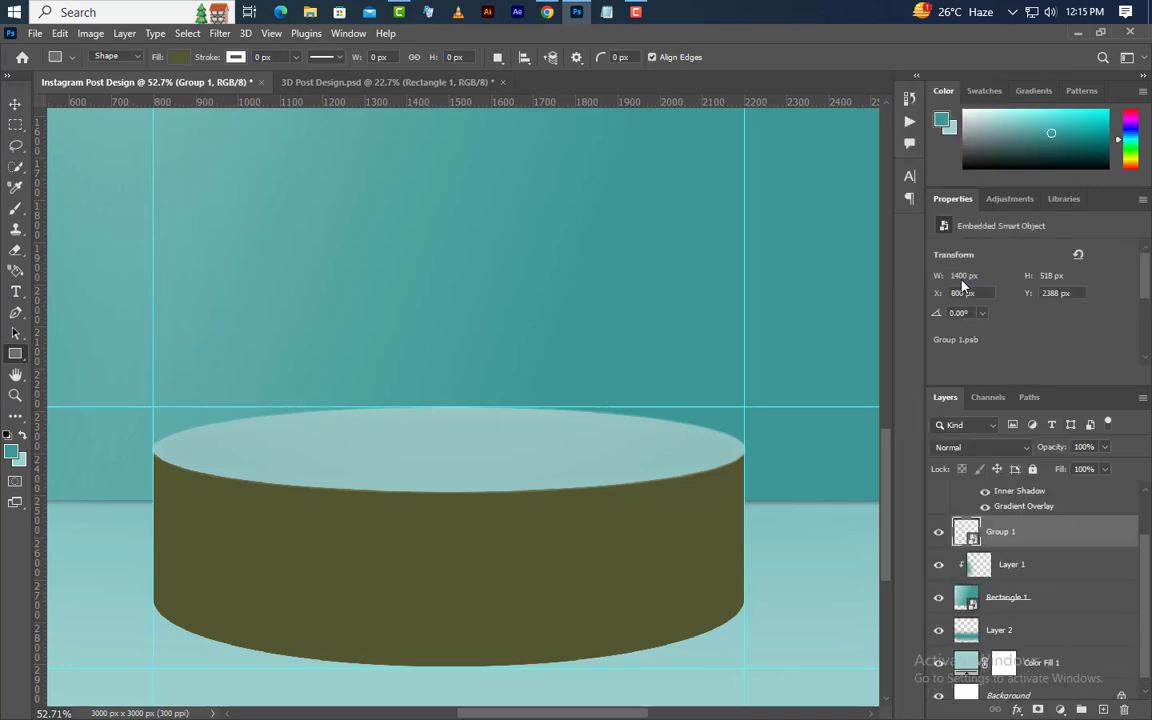
Add a Linear Gradient Overlay to Group 1 from #bbdcda to #3d9a97 with 100% opacity, 0° angle and 47% scale
{"action": "right_click", "coordinate": [1082, 535]}
{"action": "left_click", "coordinate": [975, 60]}
{"action": "left_click_drag", "start_coordinate": [705, 184], "coordinate": [806, 96]}
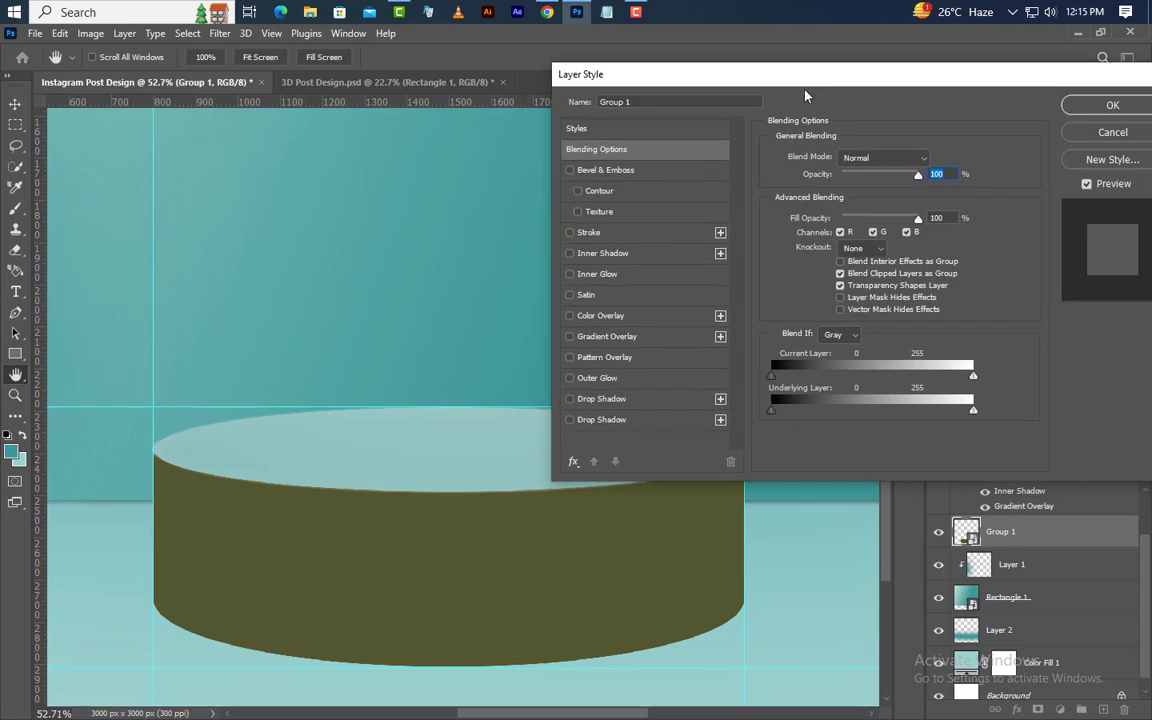
{"action": "left_click", "coordinate": [655, 340]}
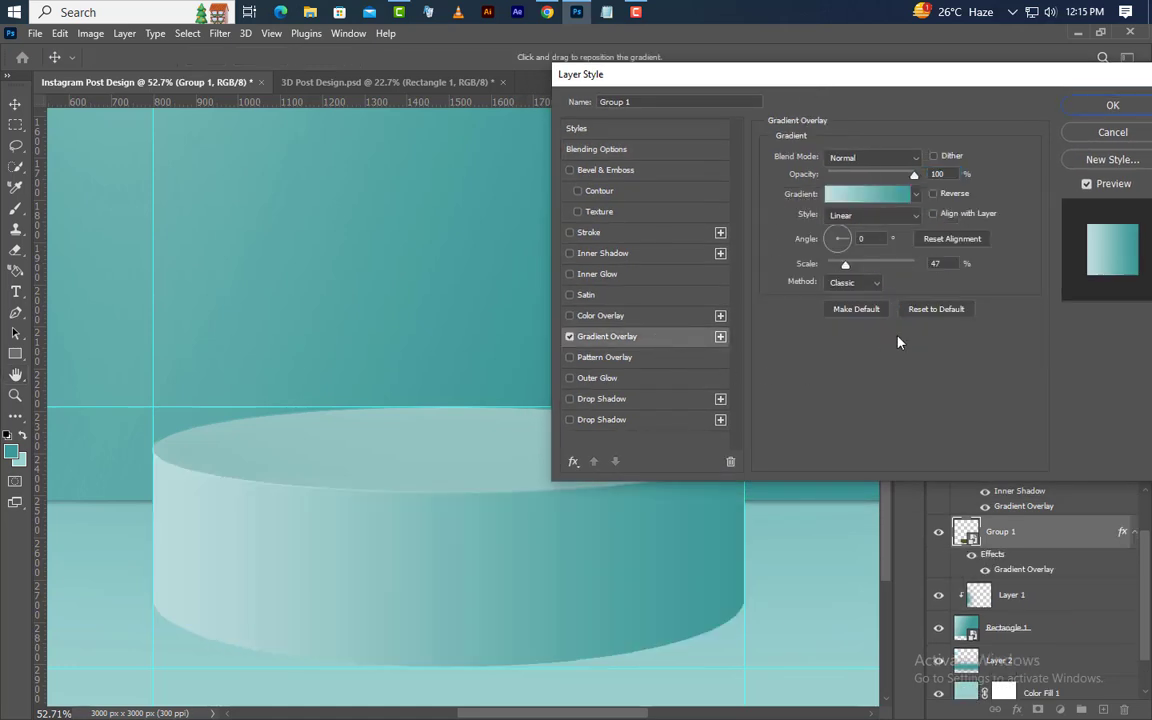
{"action": "left_click", "coordinate": [869, 200]}
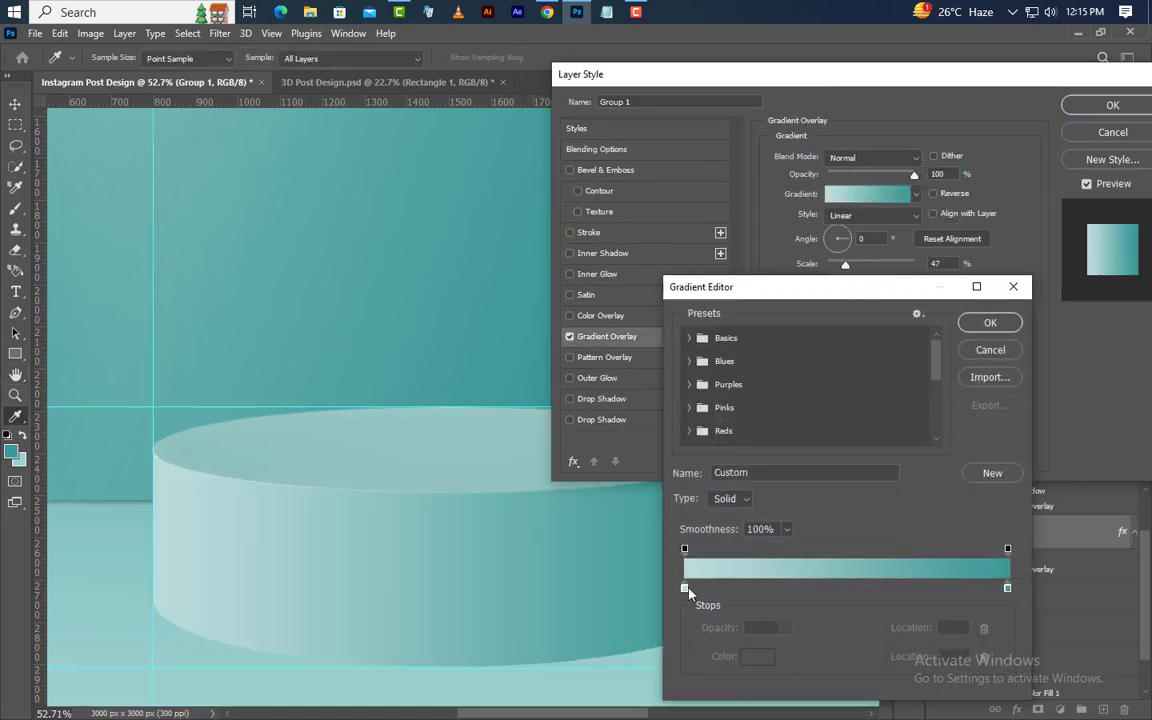
{"action": "double_click", "coordinate": [685, 589]}
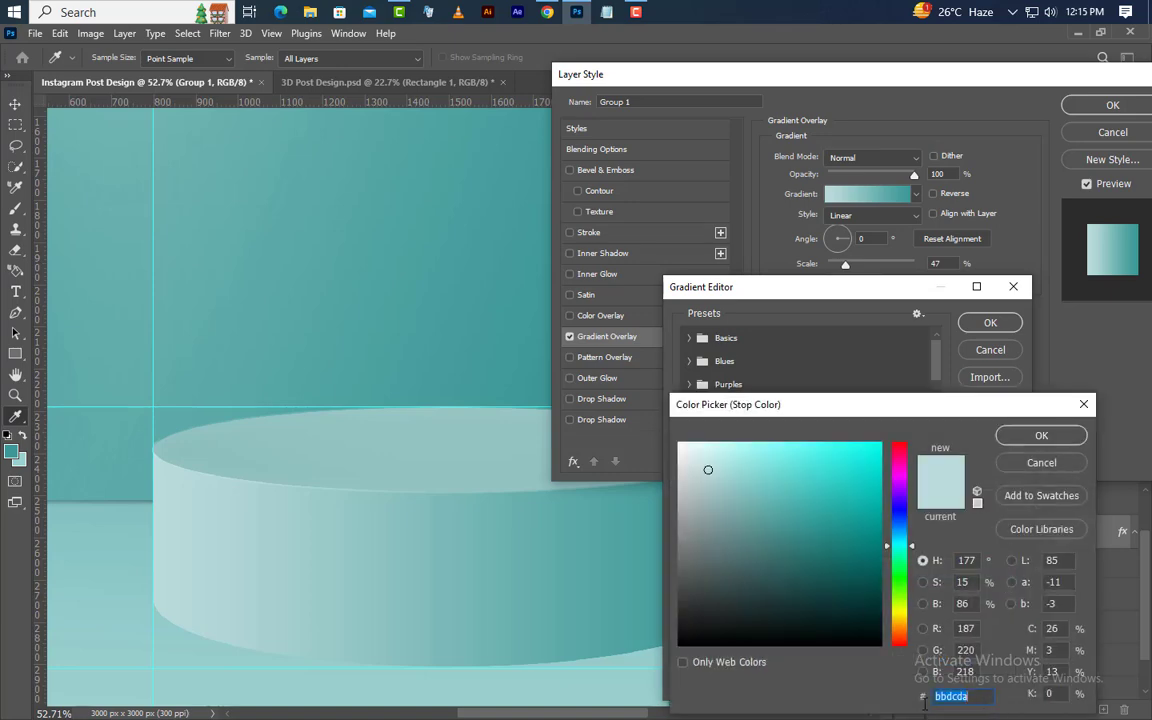
{"action": "left_click", "coordinate": [1074, 437]}
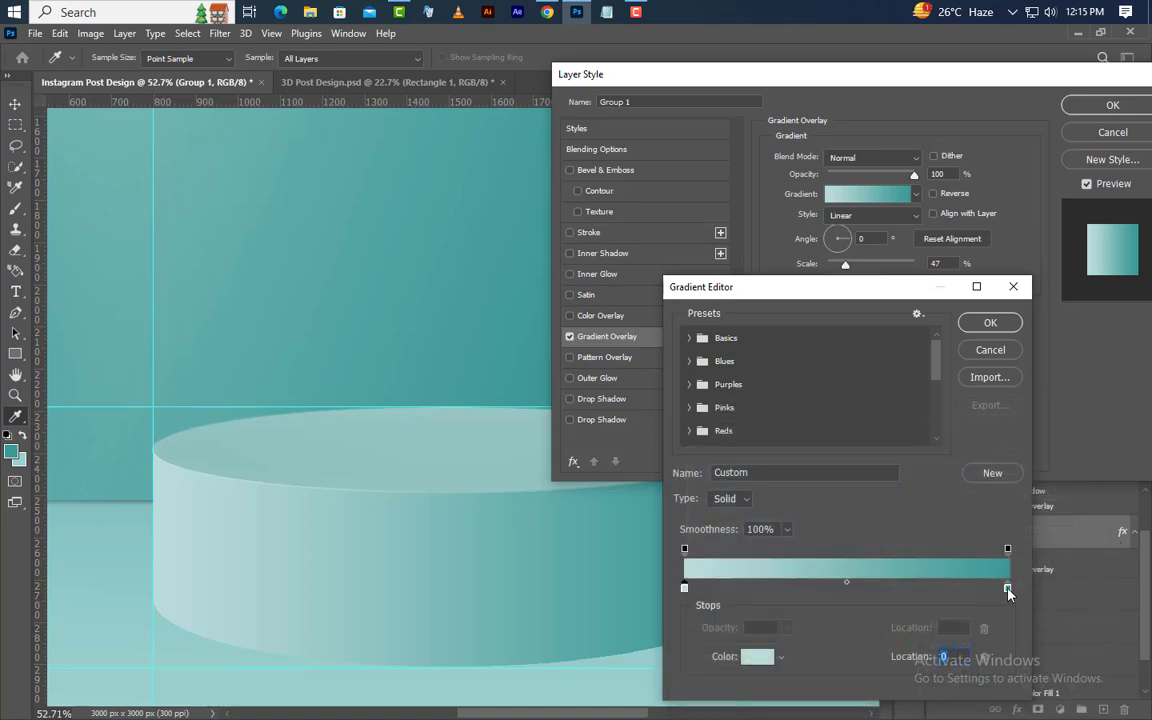
{"action": "double_click", "coordinate": [1008, 589]}
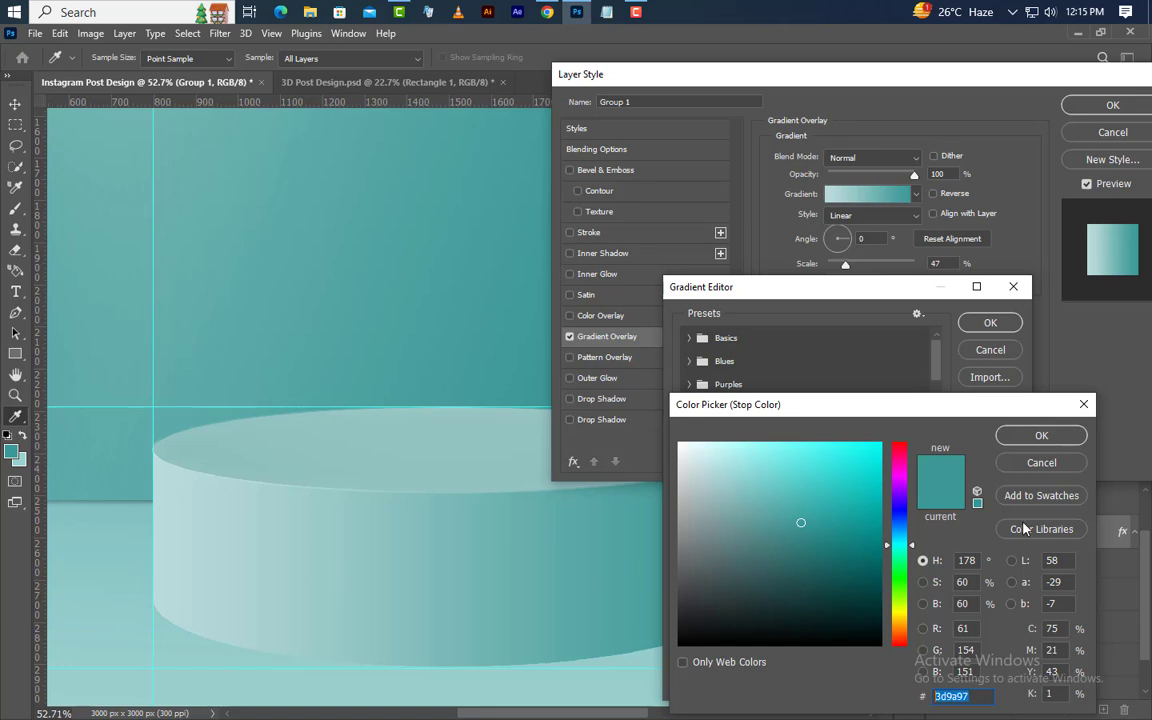
{"action": "left_click", "coordinate": [1041, 436]}
{"action": "left_click", "coordinate": [988, 323]}
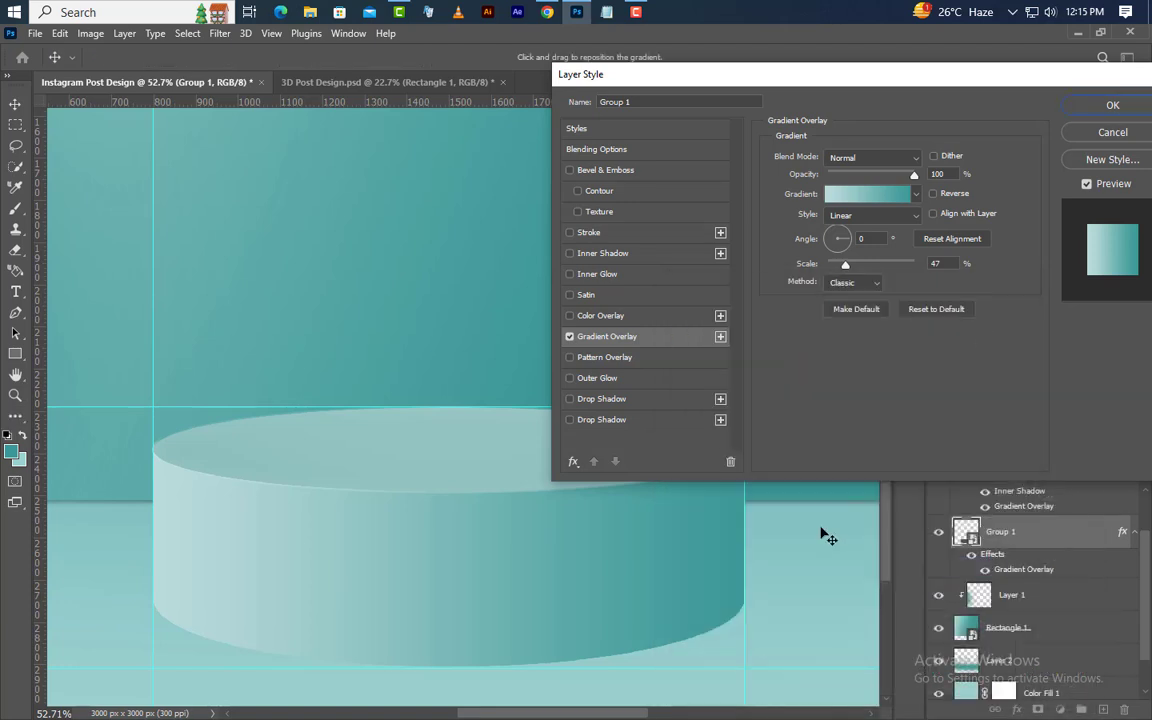
{"action": "left_click", "coordinate": [916, 177]}
Add a black Drop Shadow to Group 1 with 75% opacity, 90° angle, 10 px distance, 5% spread, 20 px size and 0% noise
{"action": "left_click", "coordinate": [662, 400]}
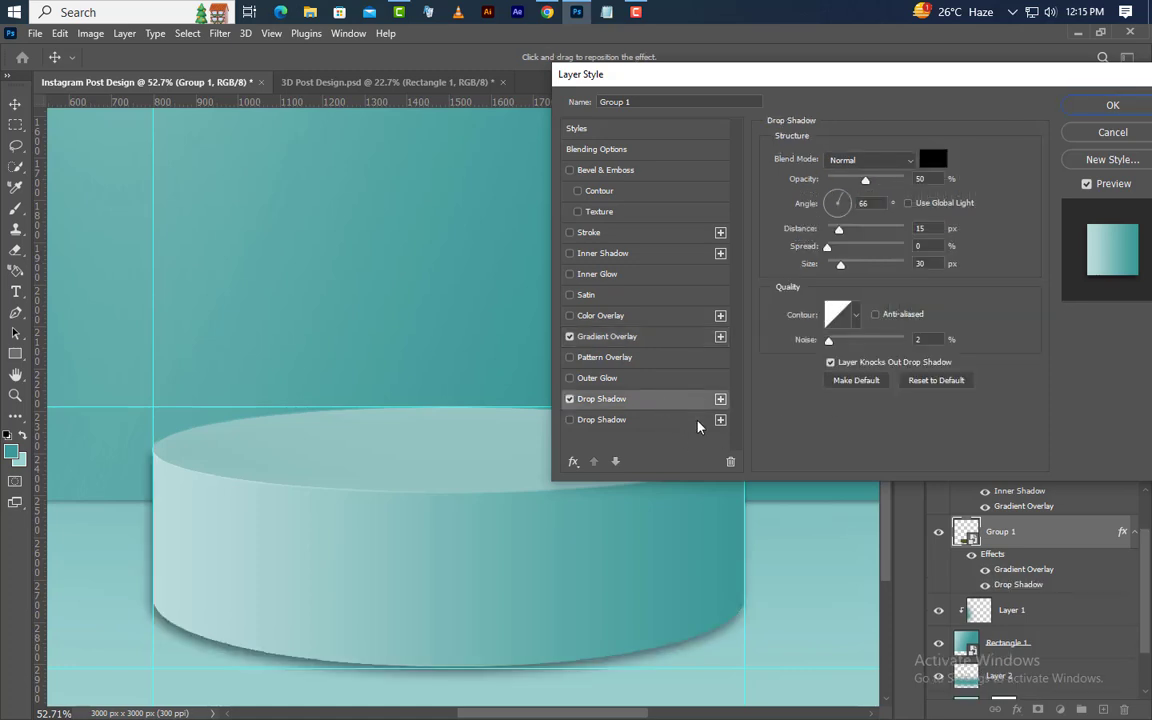
{"action": "left_click", "coordinate": [920, 179]}
{"action": "type", "text": "75"}
{"action": "left_click_drag", "start_coordinate": [938, 230], "coordinate": [914, 231]}
{"action": "type", "text": "1"}
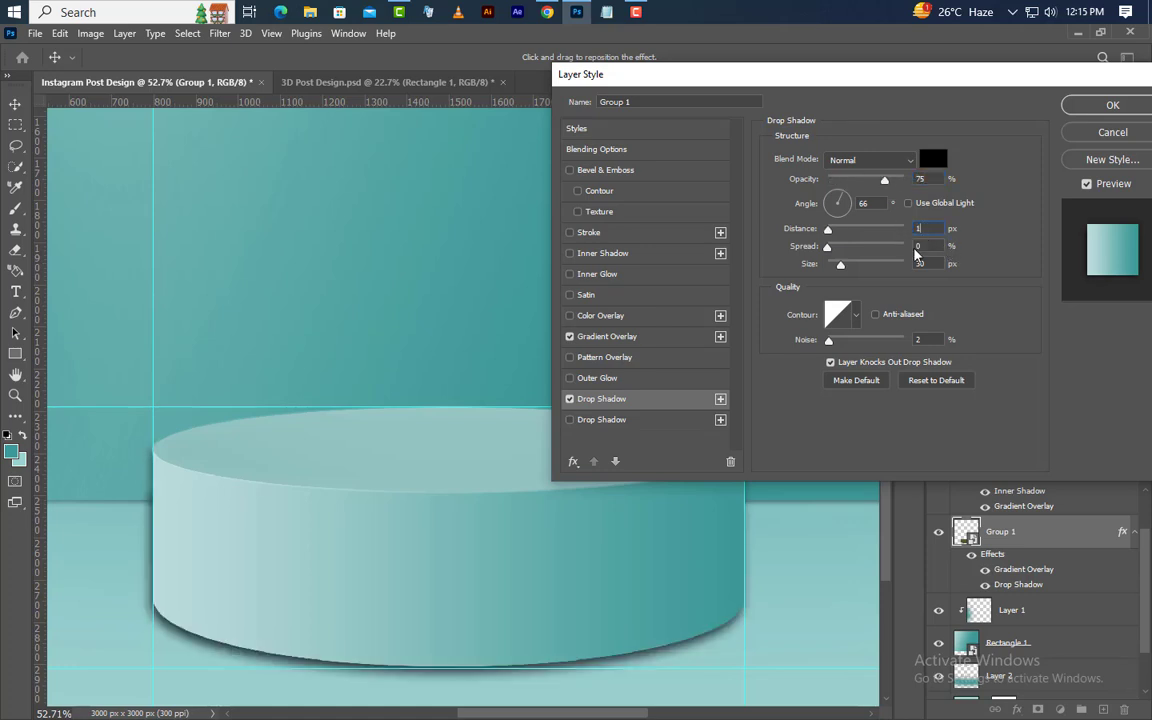
{"action": "type", "text": "0"}
{"action": "key", "text": "Tab"}
{"action": "type", "text": "5"}
{"action": "key", "text": "Tab"}
{"action": "type", "text": "2"}
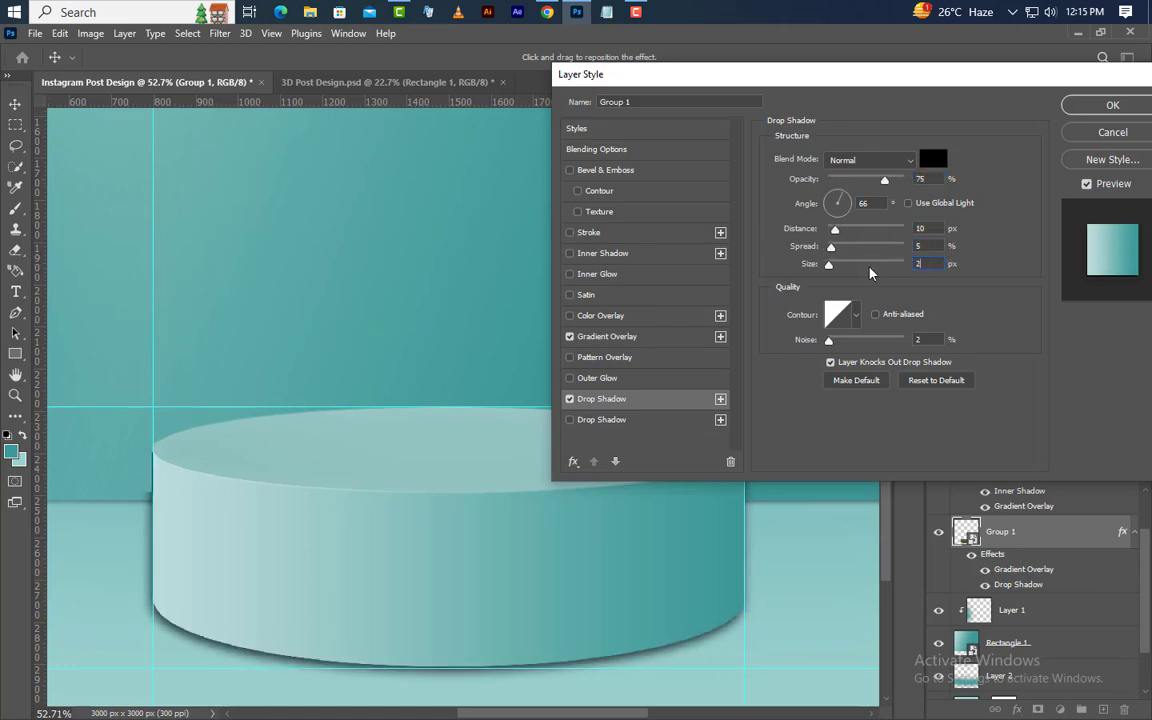
{"action": "type", "text": "0"}
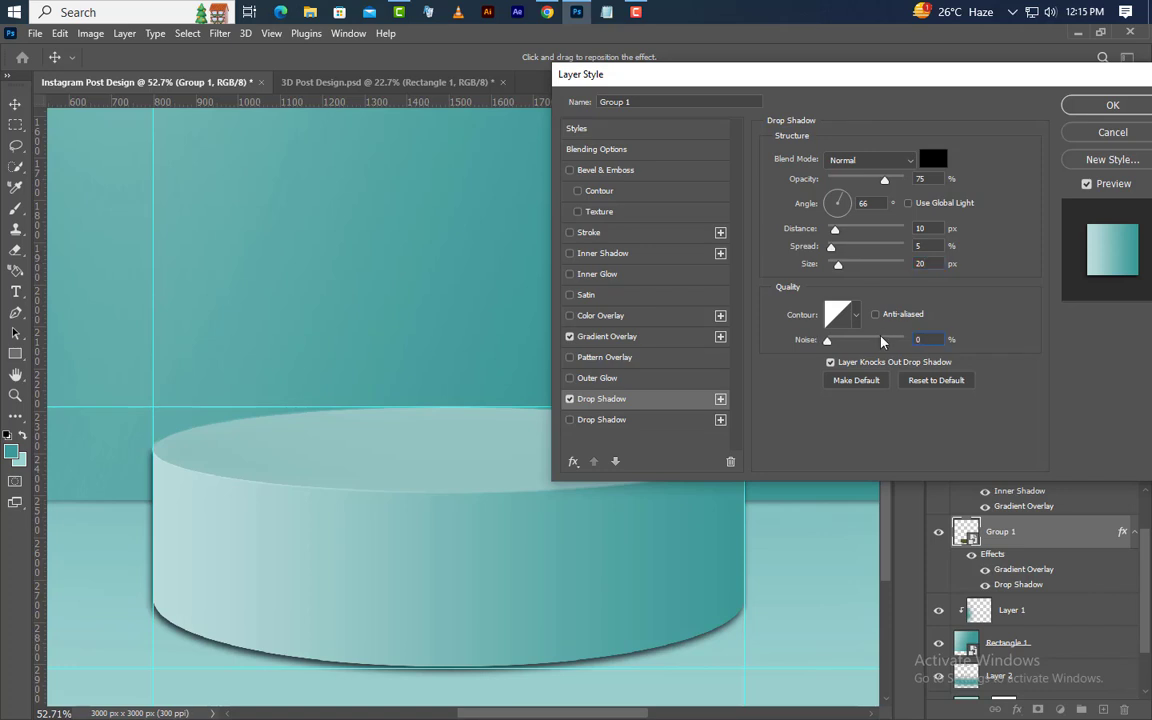
{"action": "left_click_drag", "start_coordinate": [878, 203], "coordinate": [843, 212]}
{"action": "type", "text": "9"}
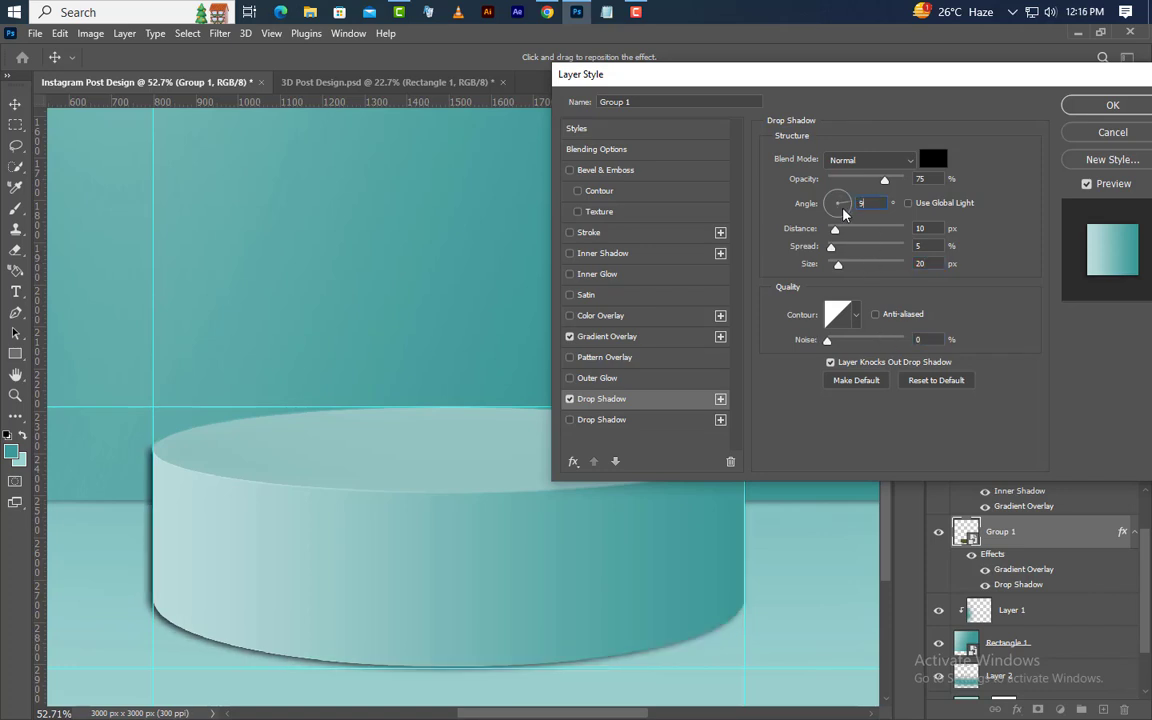
{"action": "type", "text": "0"}
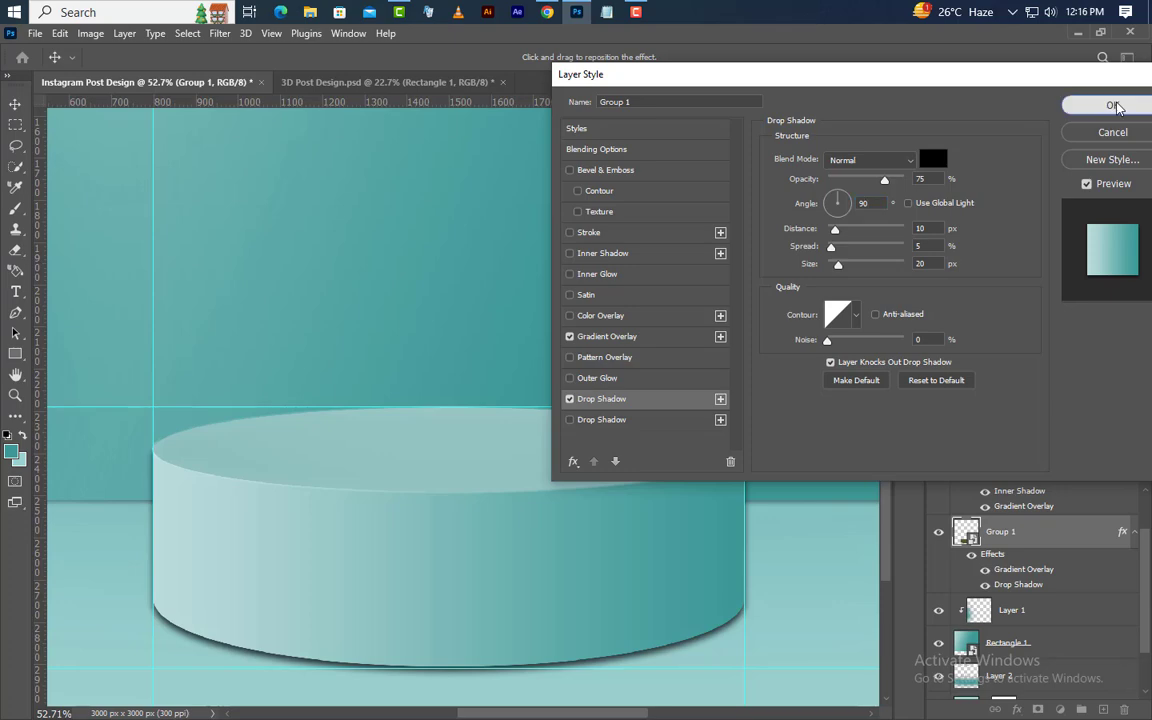
{"action": "left_click", "coordinate": [1115, 106]}
Duplicate the Group 1 layer and move the Drop Shadow effect from the copy onto the original Group 1
{"action": "right_click", "coordinate": [1093, 541]}
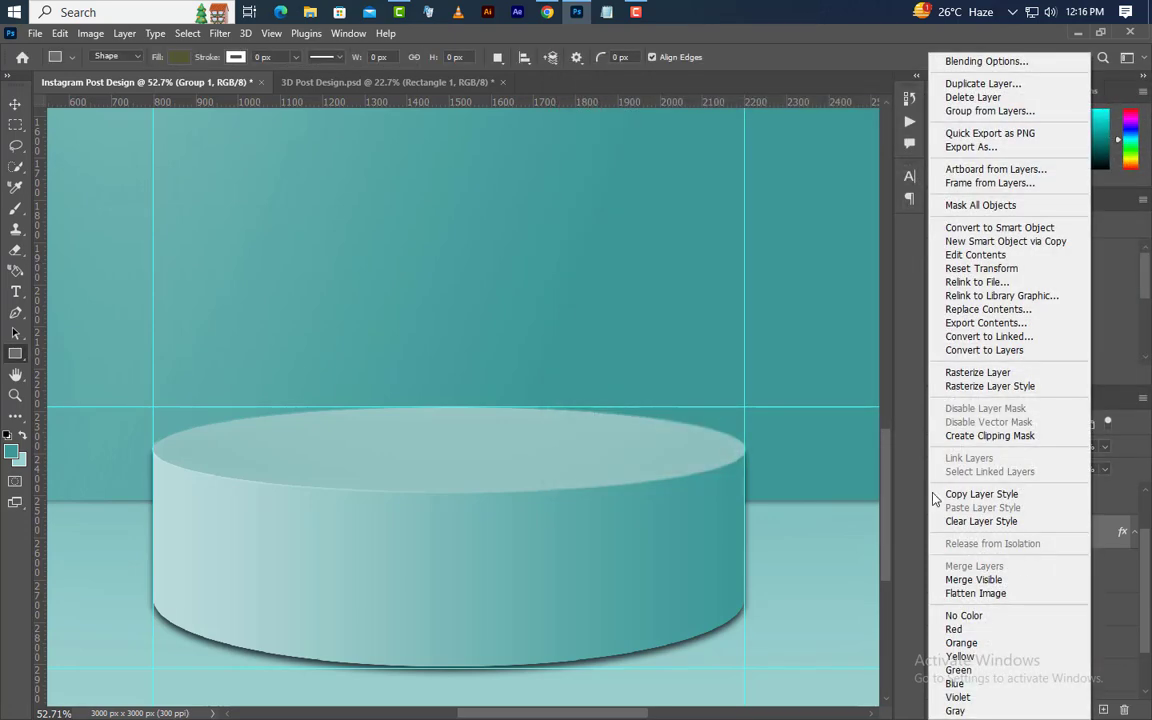
{"action": "left_click", "coordinate": [990, 82]}
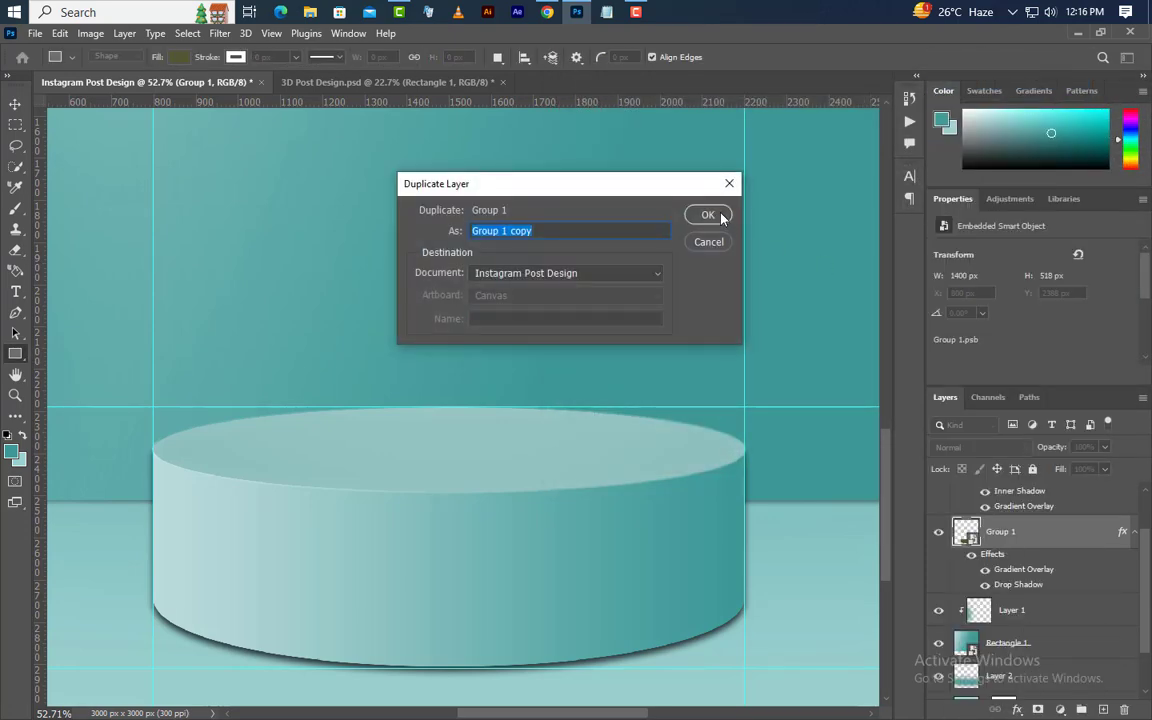
{"action": "left_click", "coordinate": [721, 215]}
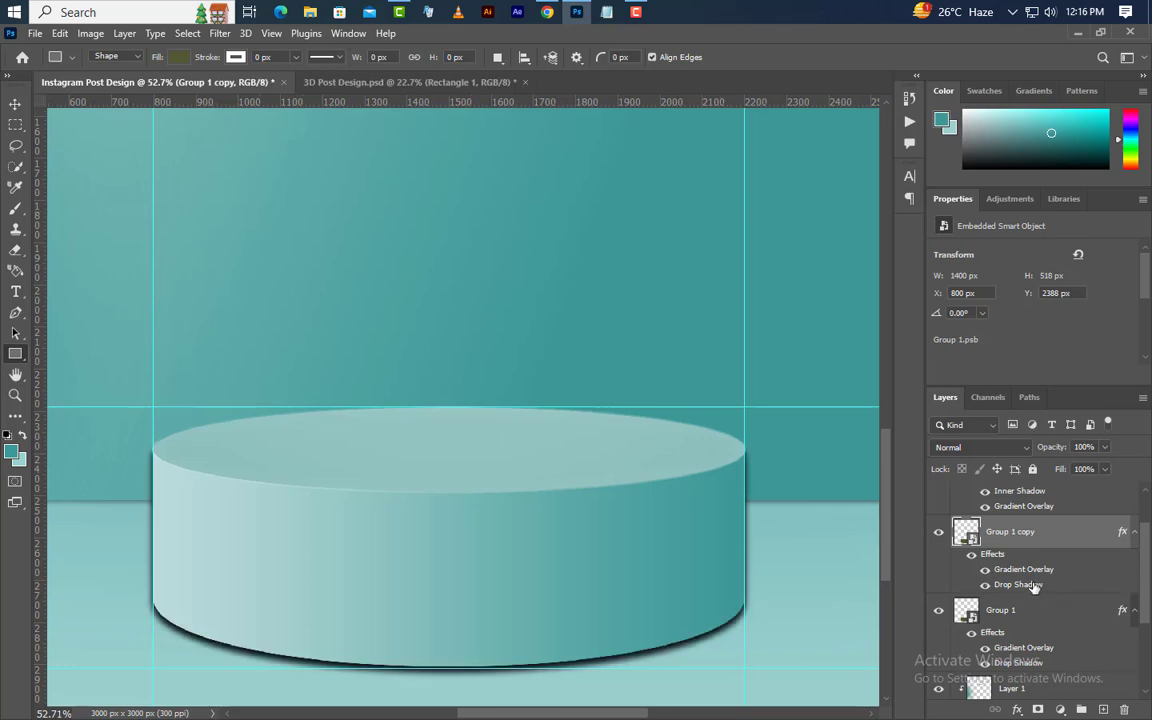
{"action": "left_click_drag", "start_coordinate": [1034, 586], "coordinate": [1060, 632]}
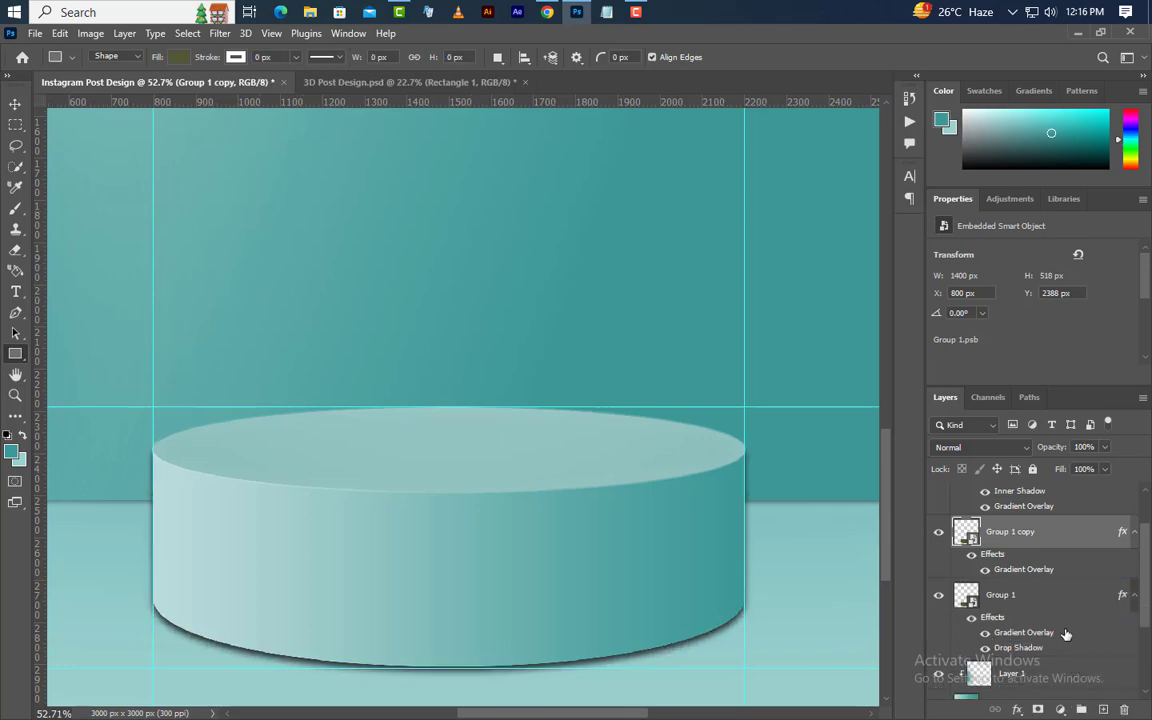
Convert the original Group 1 to a smart object to bake in its effects and rasterize it
{"action": "right_click", "coordinate": [1058, 598]}
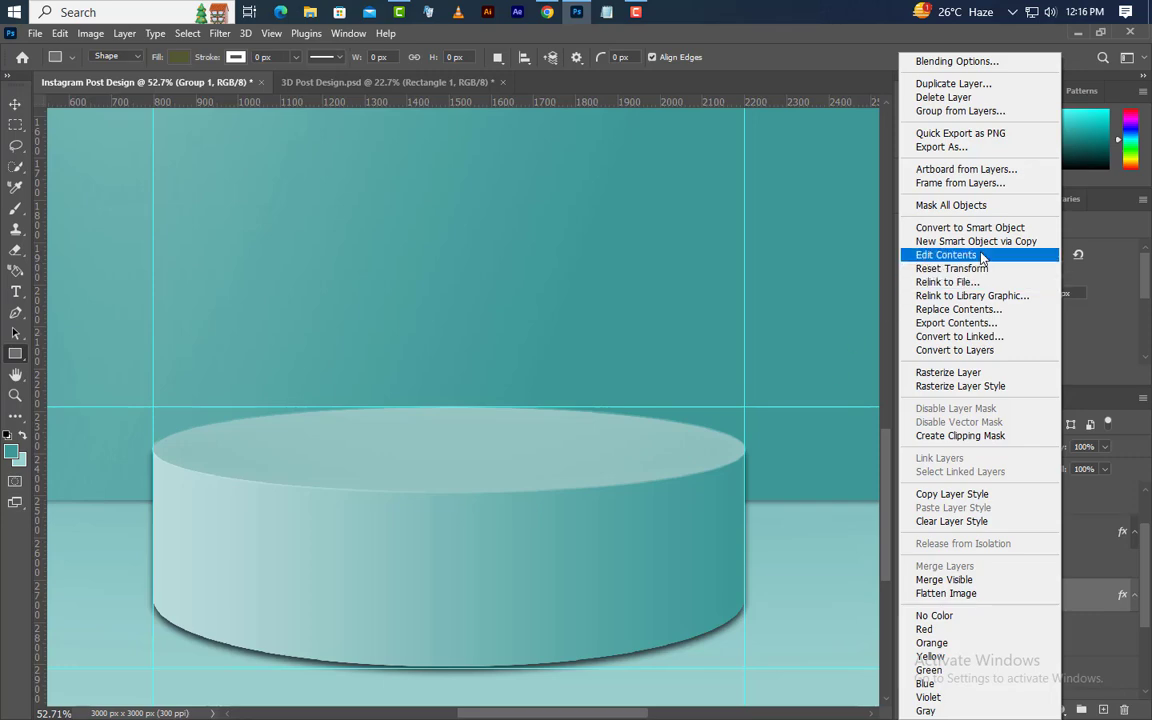
{"action": "left_click", "coordinate": [987, 229]}
{"action": "right_click", "coordinate": [1060, 604]}
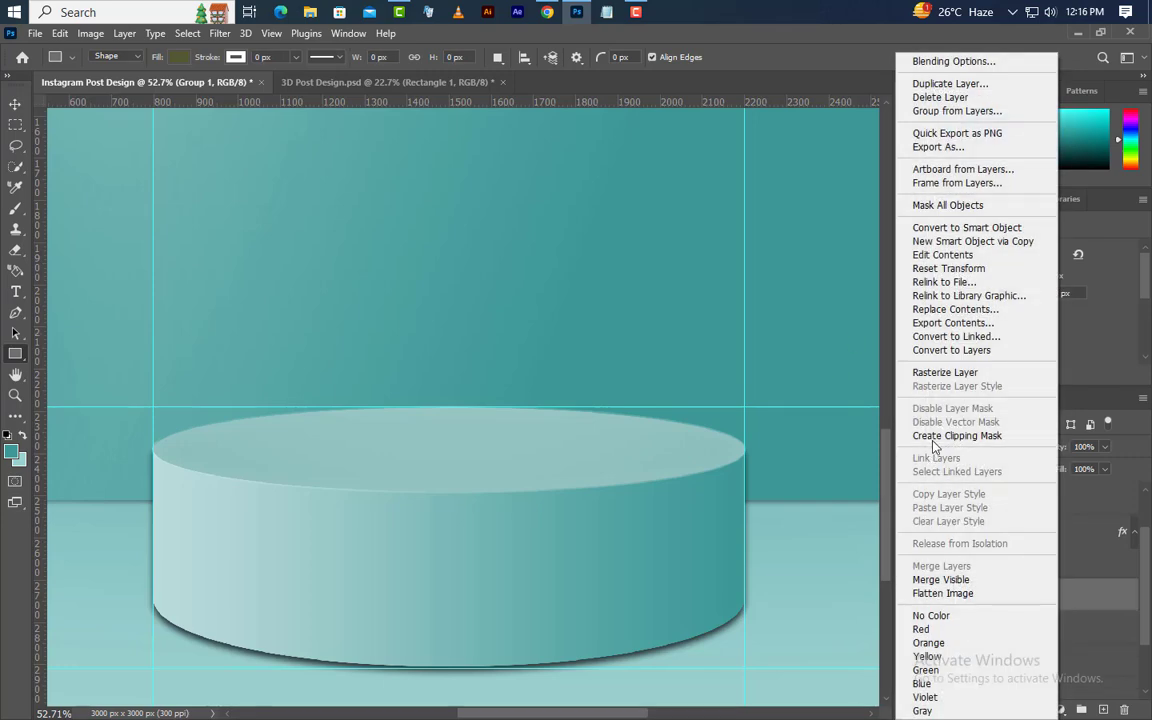
{"action": "left_click", "coordinate": [946, 372]}
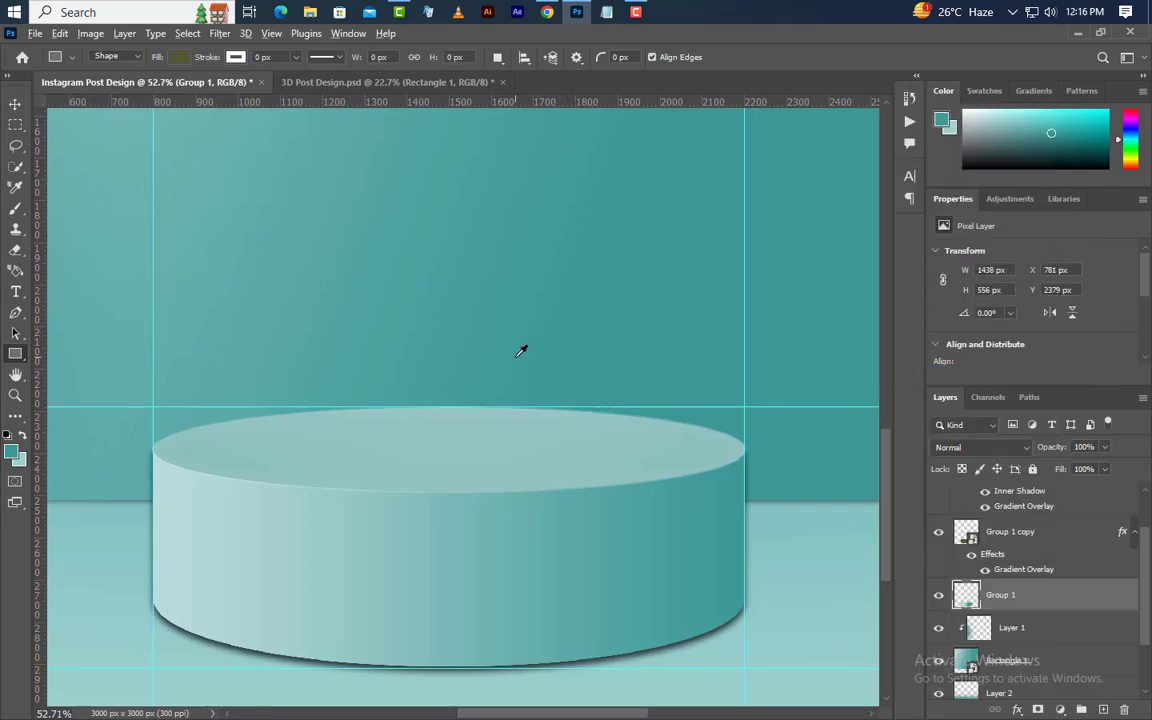
Erase the Group 1 shadow along the podium's vertical side with a soft 400 px Eraser
{"action": "scroll", "coordinate": [521, 351], "scroll_direction": "down", "scroll_amount": 3}
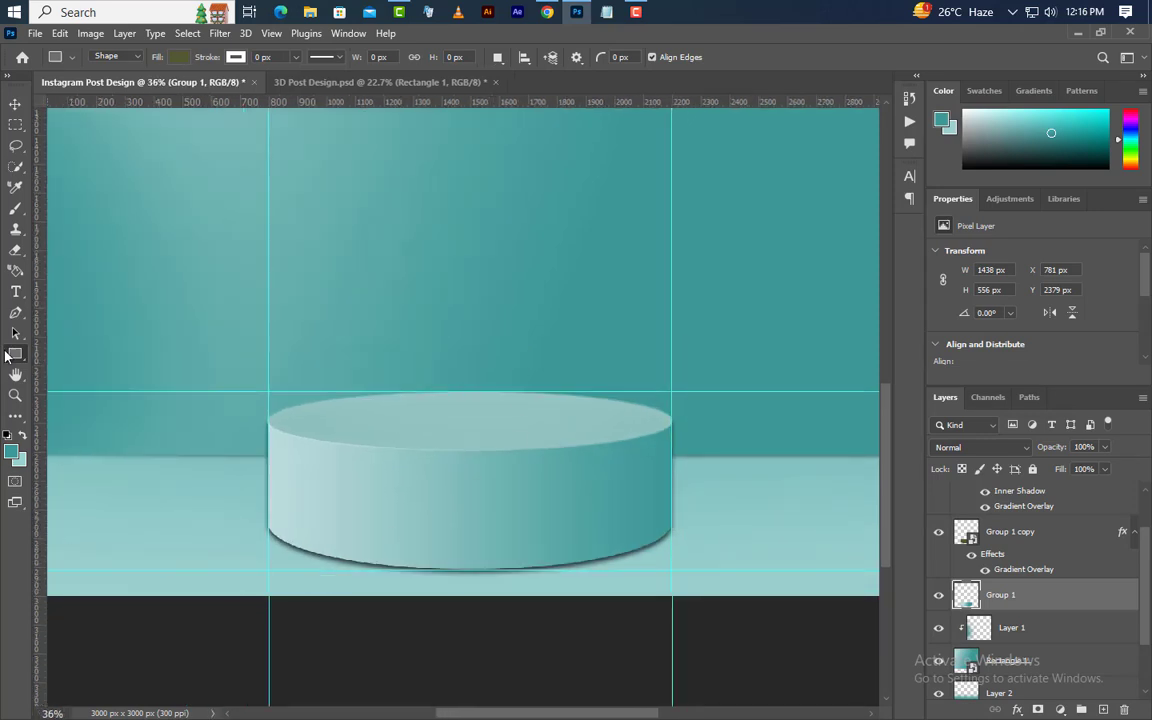
{"action": "left_click", "coordinate": [15, 250]}
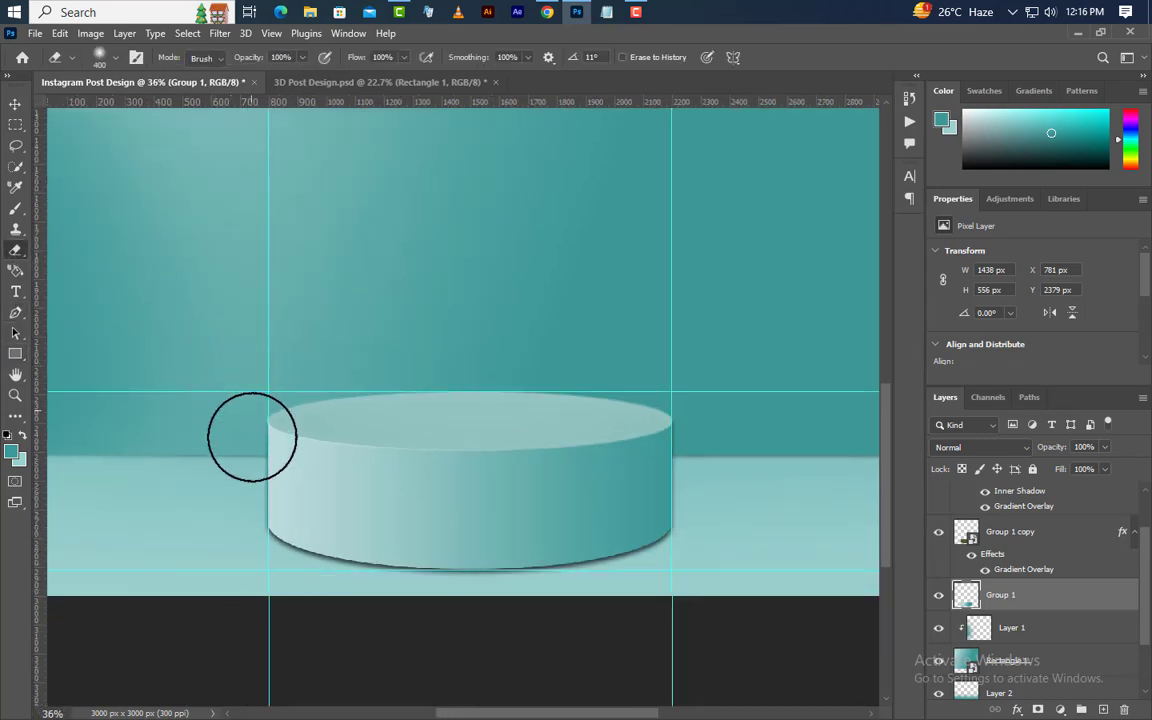
{"action": "left_click_drag", "start_coordinate": [252, 437], "coordinate": [206, 519]}
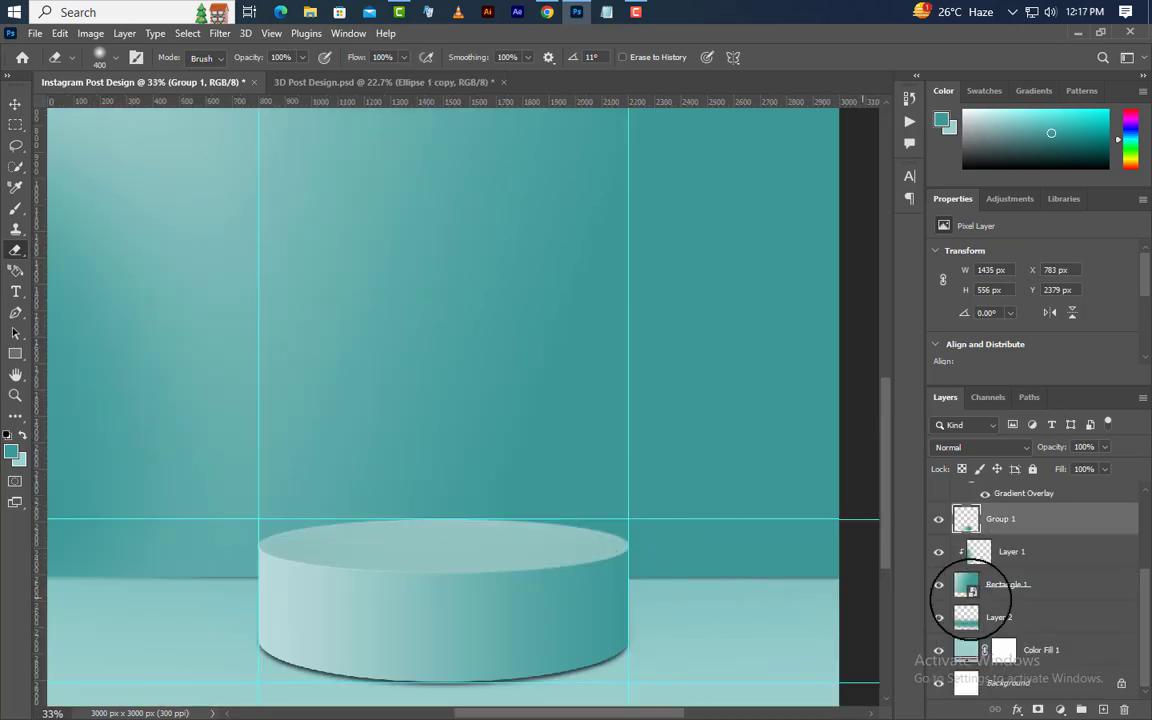
Duplicate the Ellipse 1 layer and move the copy to the podium's lower right base, at about X 979 px, Y 2706 px
{"action": "scroll", "coordinate": [1030, 577], "scroll_direction": "up", "scroll_amount": 3}
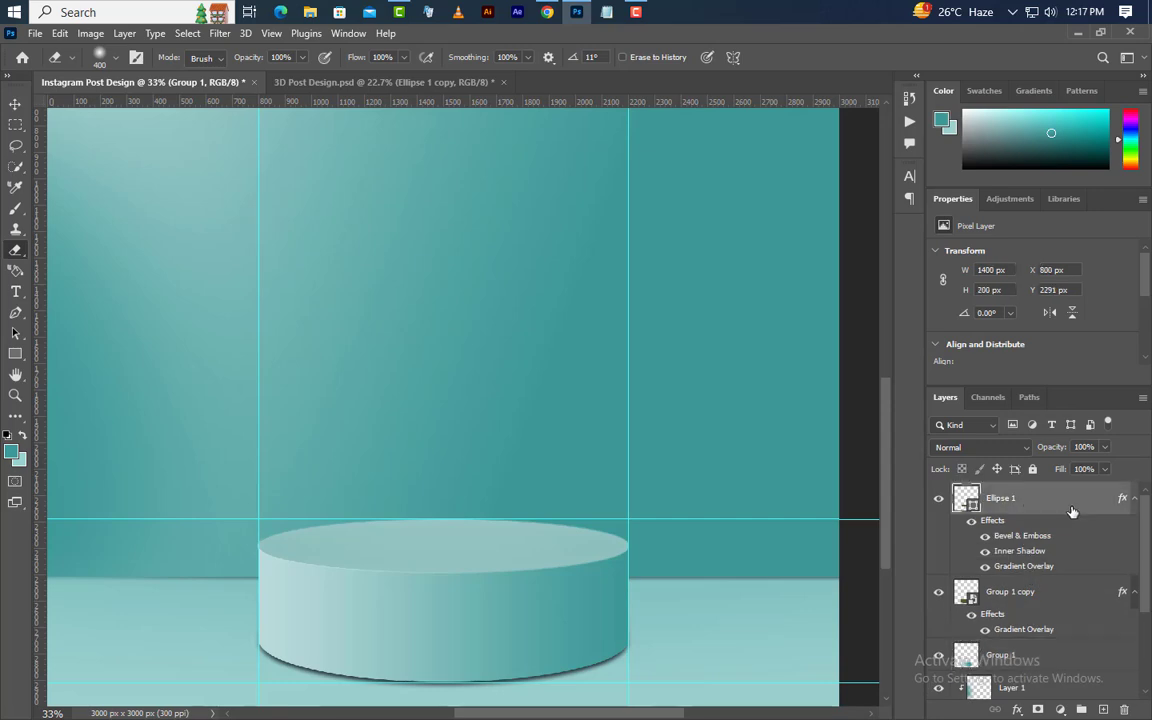
{"action": "right_click", "coordinate": [1028, 505]}
{"action": "left_click", "coordinate": [999, 145]}
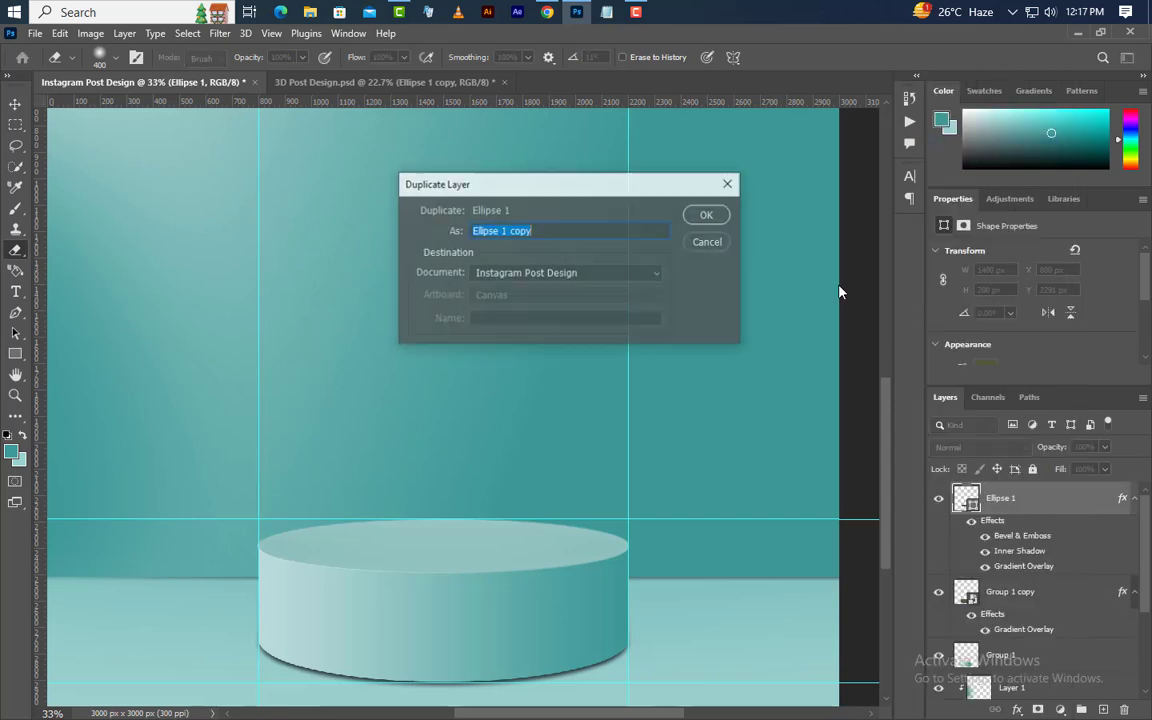
{"action": "left_click", "coordinate": [708, 214]}
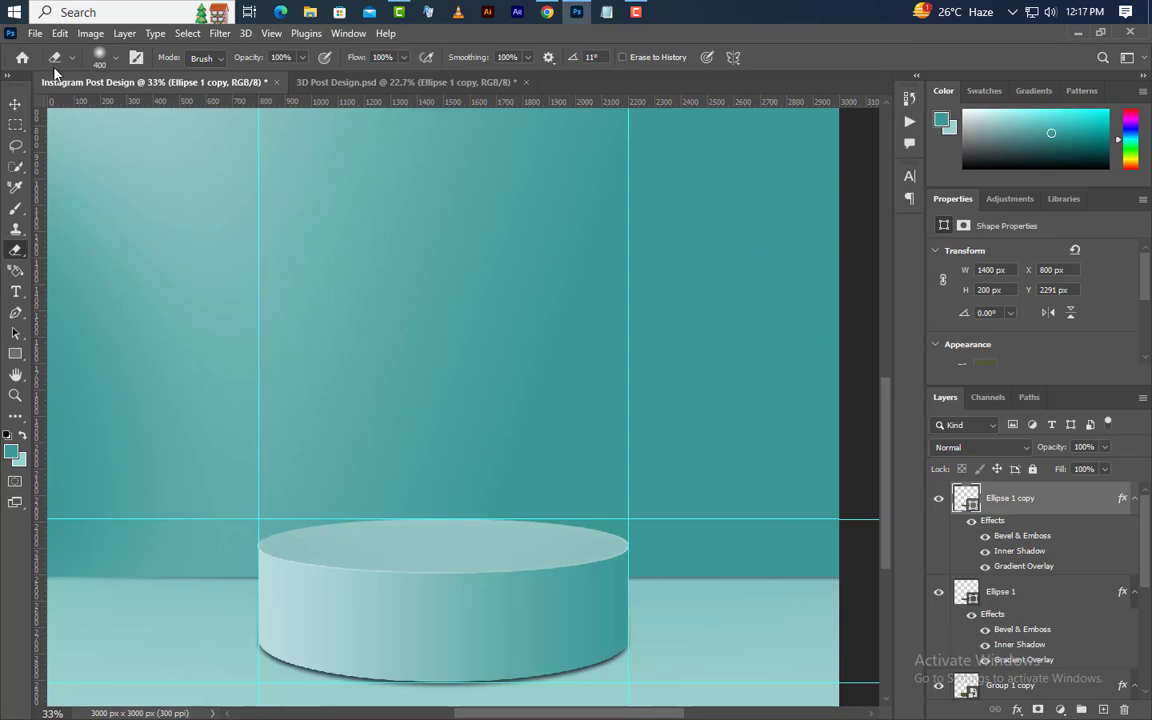
{"action": "left_click", "coordinate": [60, 33]}
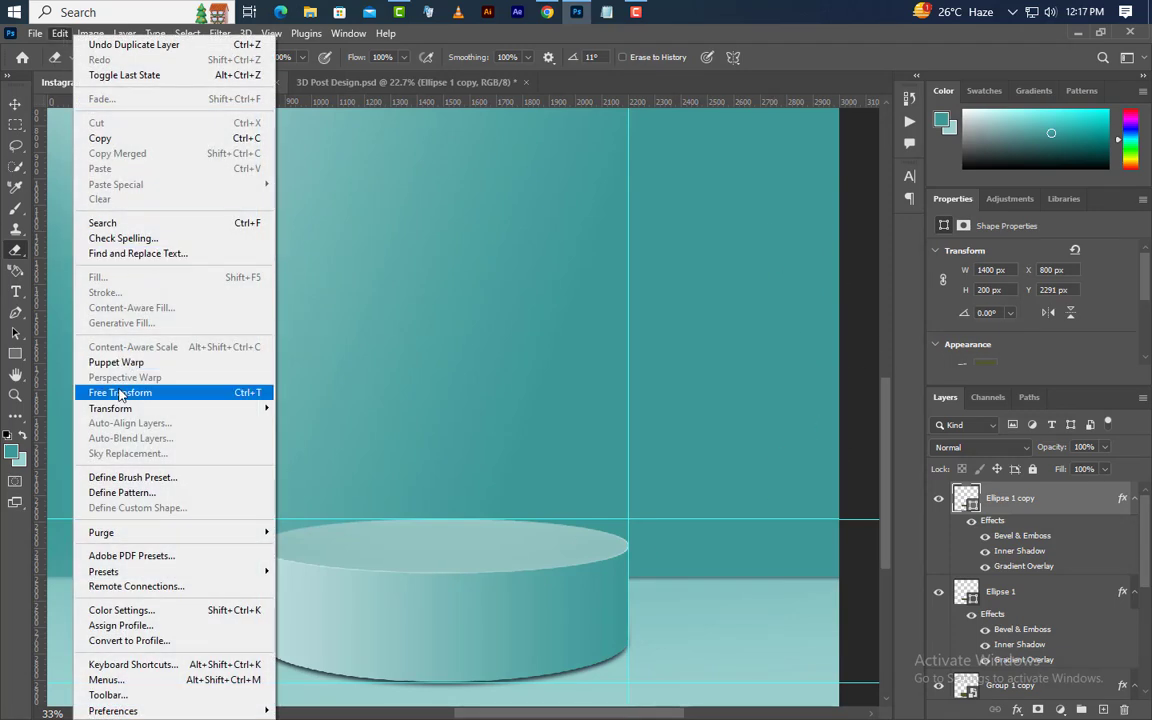
{"action": "left_click", "coordinate": [118, 392]}
{"action": "left_click_drag", "start_coordinate": [566, 553], "coordinate": [607, 665]}
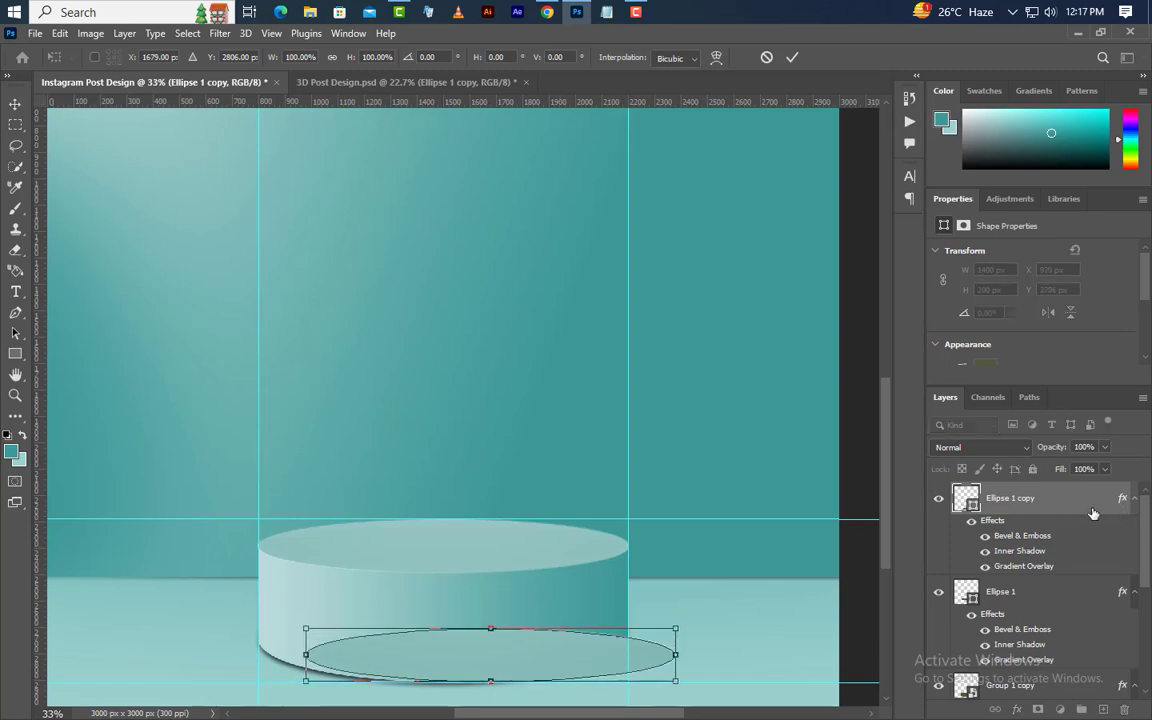
Collapse the layers' effect lists and place the Ellipse 1 copy directly beneath Group 1
{"action": "left_click", "coordinate": [1135, 501]}
{"action": "left_click", "coordinate": [1135, 533]}
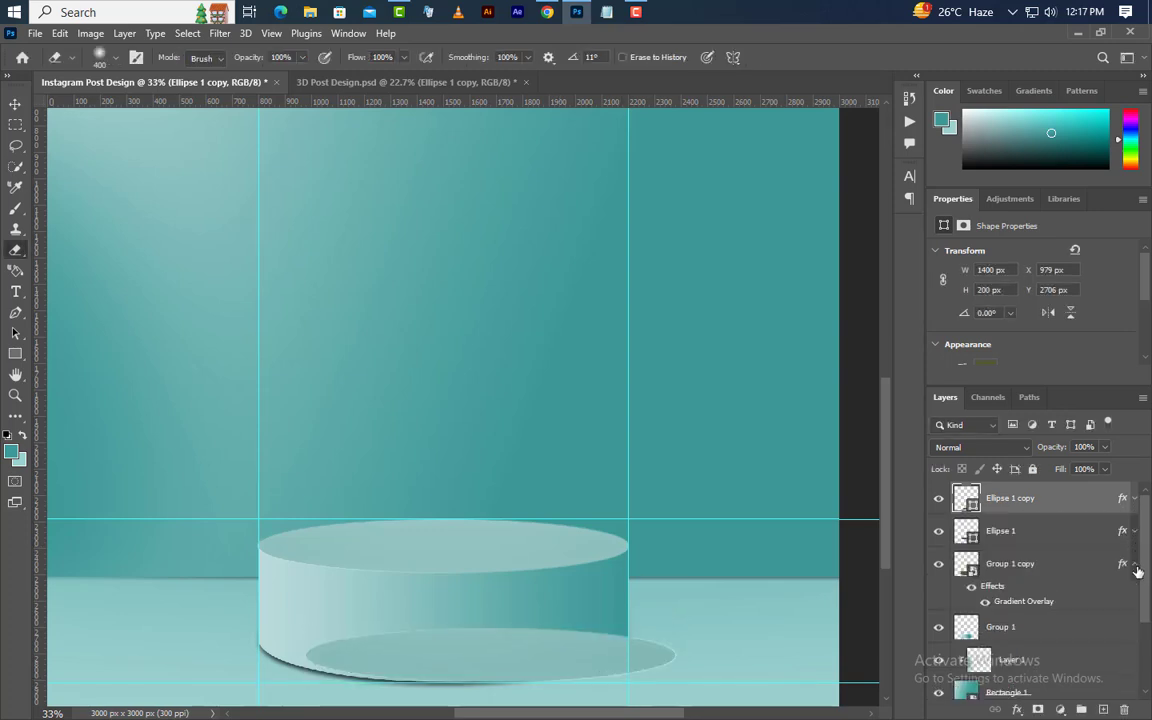
{"action": "left_click", "coordinate": [1135, 566]}
{"action": "left_click_drag", "start_coordinate": [1099, 498], "coordinate": [1075, 605]}
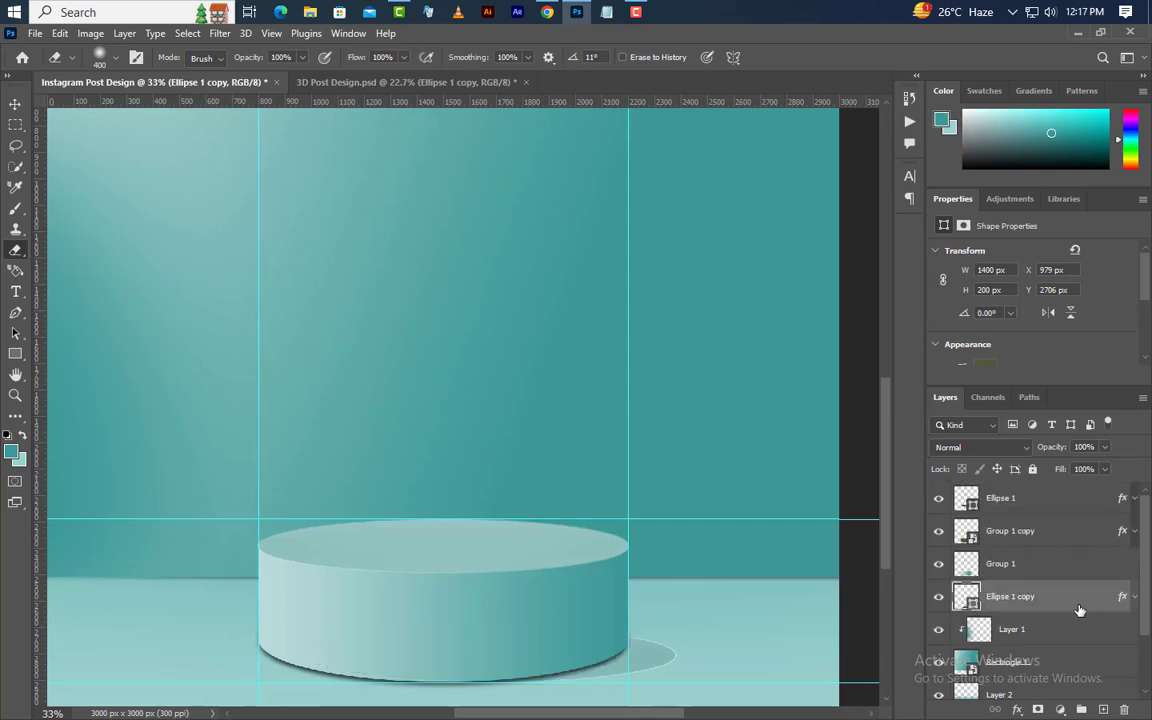
Clear the Ellipse 1 copy's layer style and give it a black Color Overlay at 100% opacity
{"action": "right_click", "coordinate": [1078, 602]}
{"action": "left_click", "coordinate": [980, 485]}
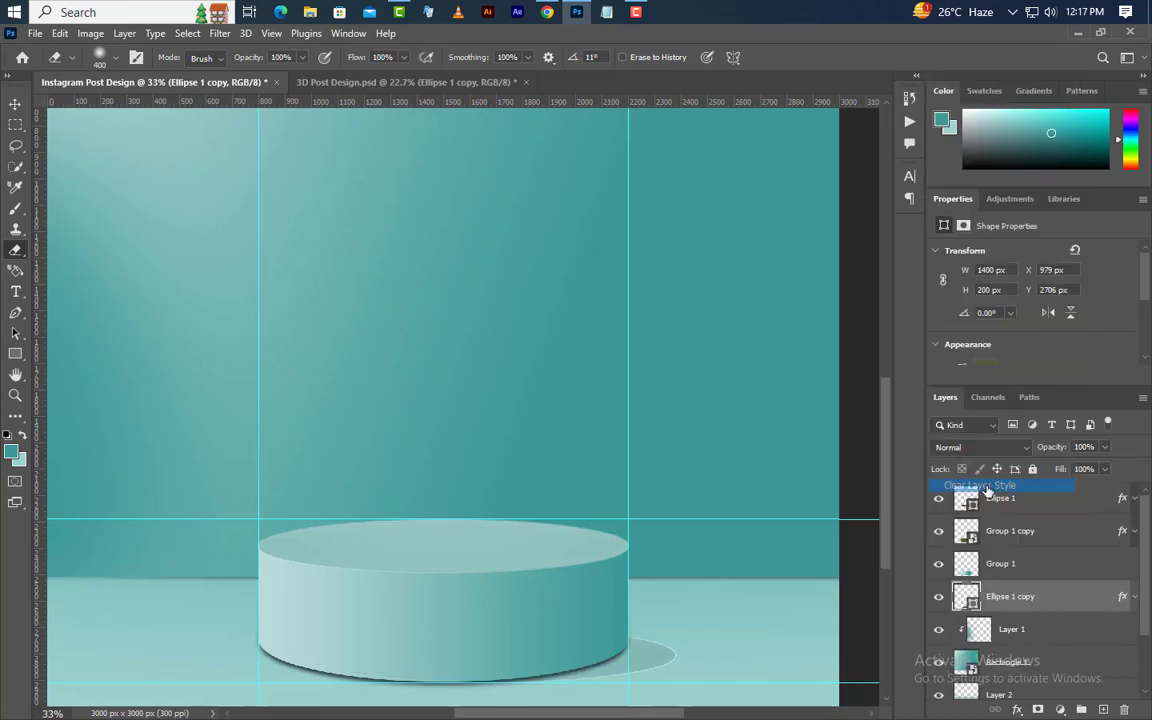
{"action": "right_click", "coordinate": [1086, 597]}
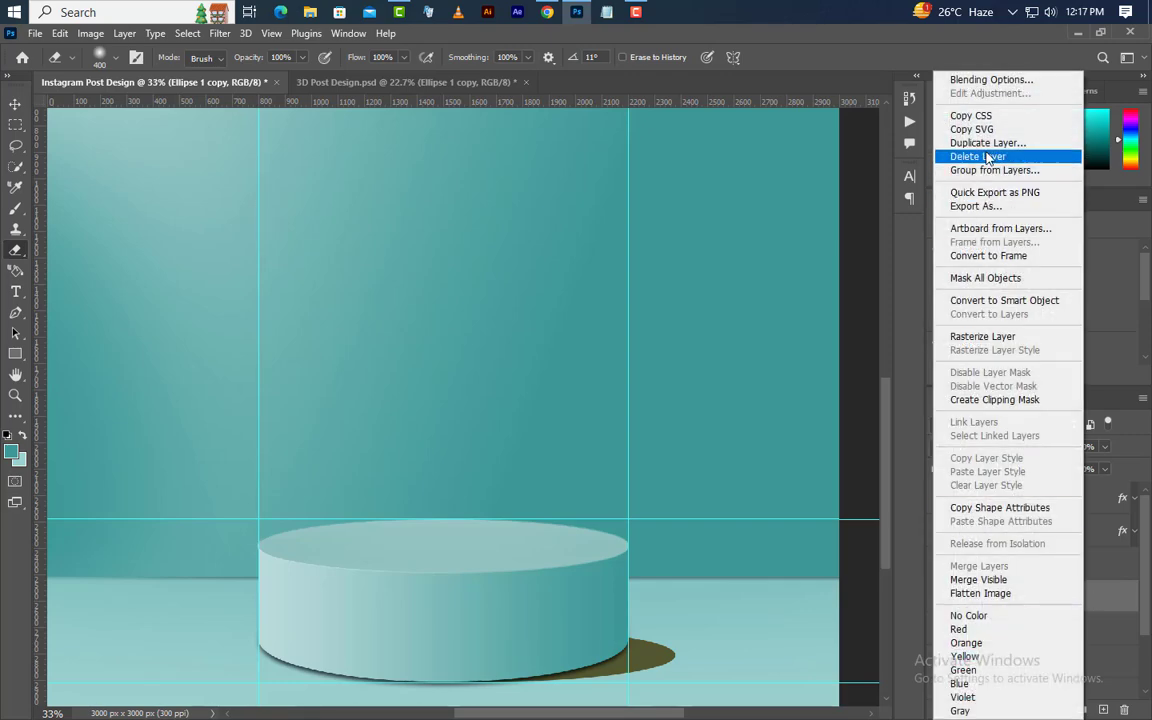
{"action": "left_click", "coordinate": [989, 82]}
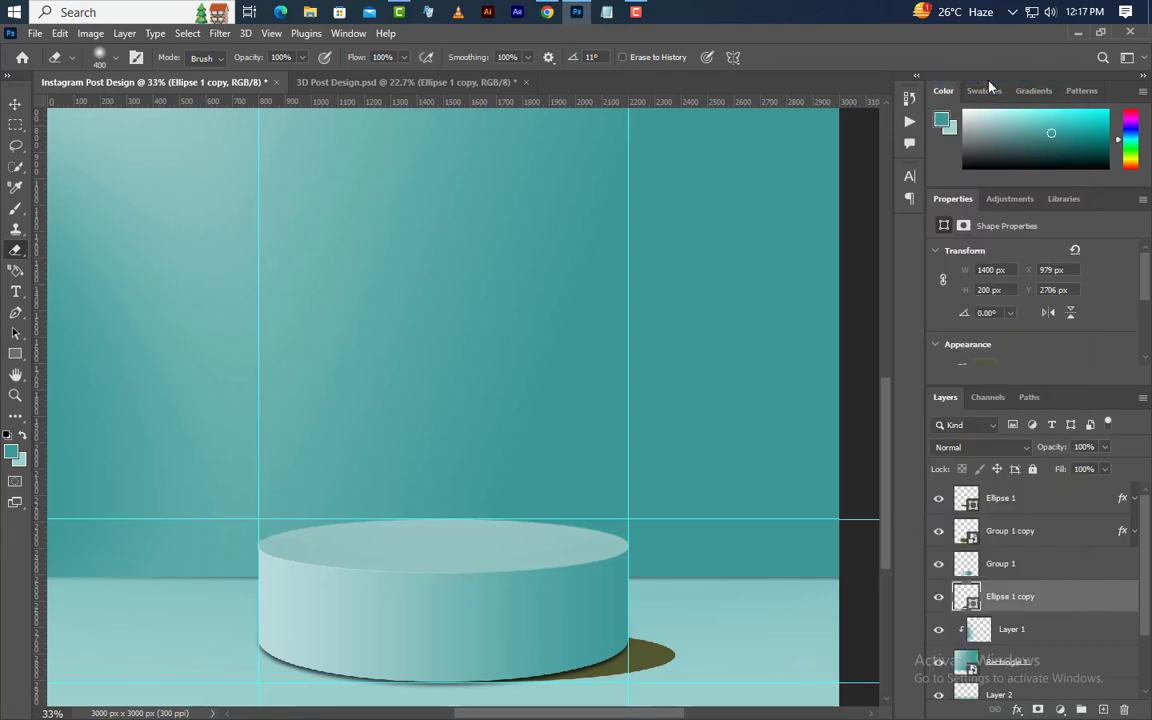
{"action": "left_click", "coordinate": [623, 317]}
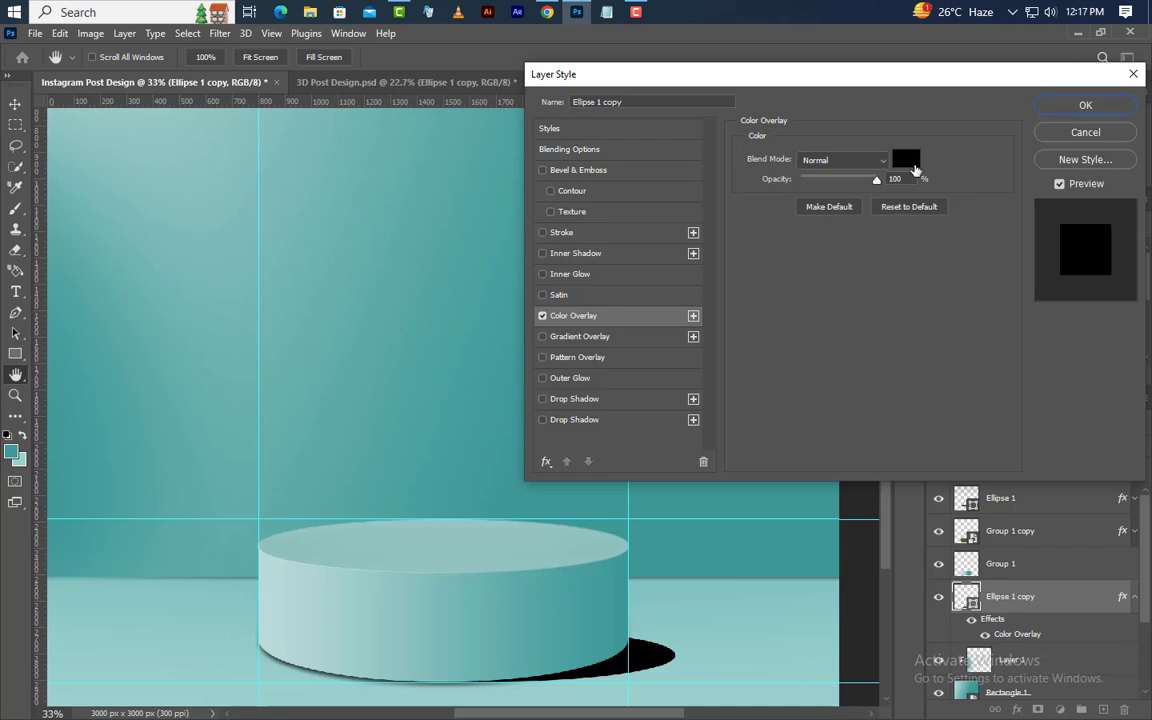
{"action": "left_click", "coordinate": [1110, 108]}
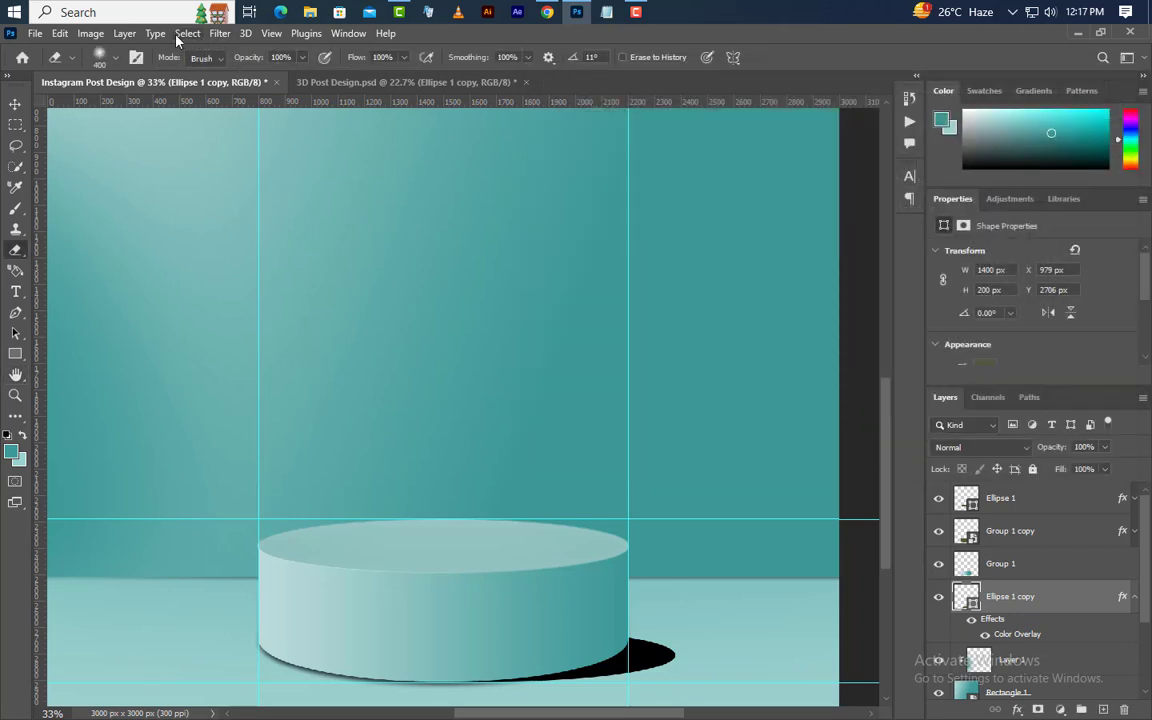
Rasterize the Ellipse 1 copy and apply a Gaussian Blur with a 50 px radius
{"action": "left_click", "coordinate": [220, 33]}
{"action": "mouse_move", "coordinate": [292, 238]}
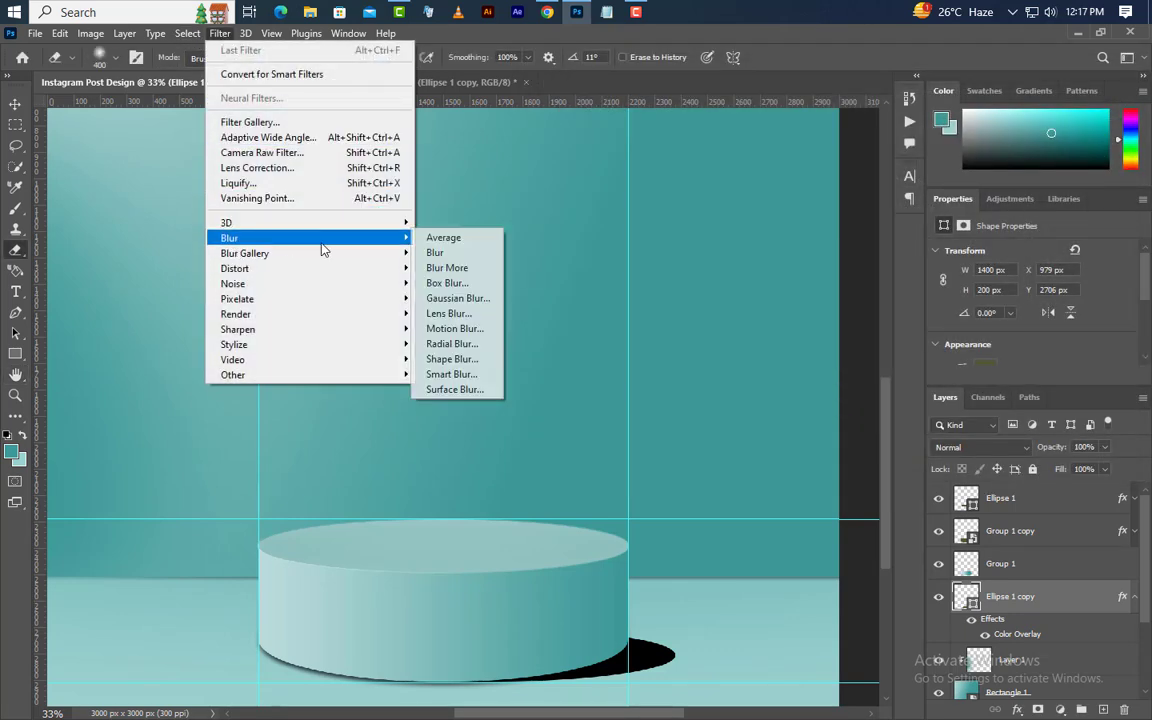
{"action": "left_click", "coordinate": [452, 298]}
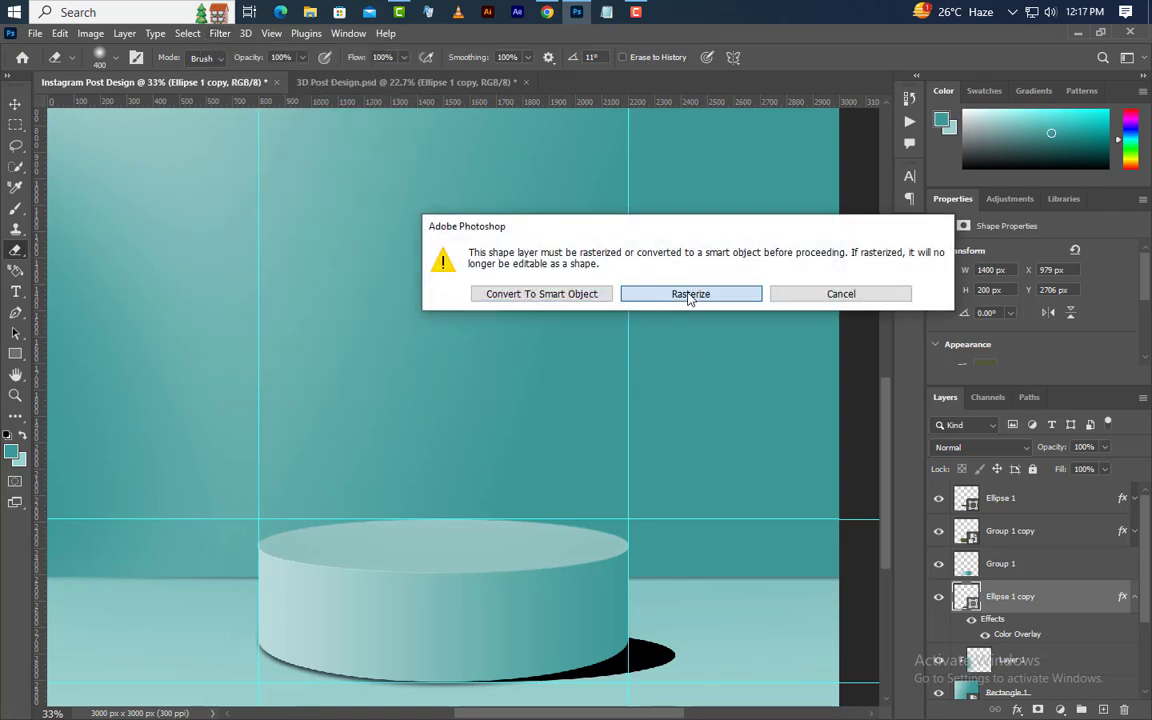
{"action": "left_click", "coordinate": [688, 297]}
{"action": "left_click", "coordinate": [929, 550]}
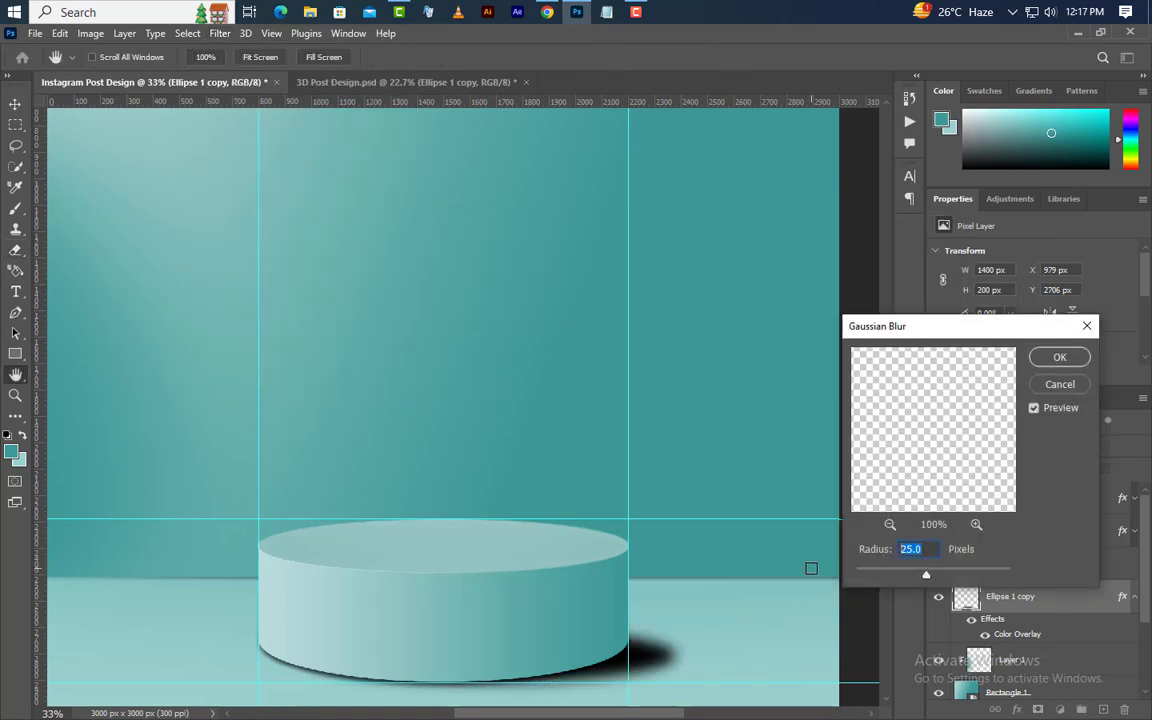
{"action": "type", "text": "55"}
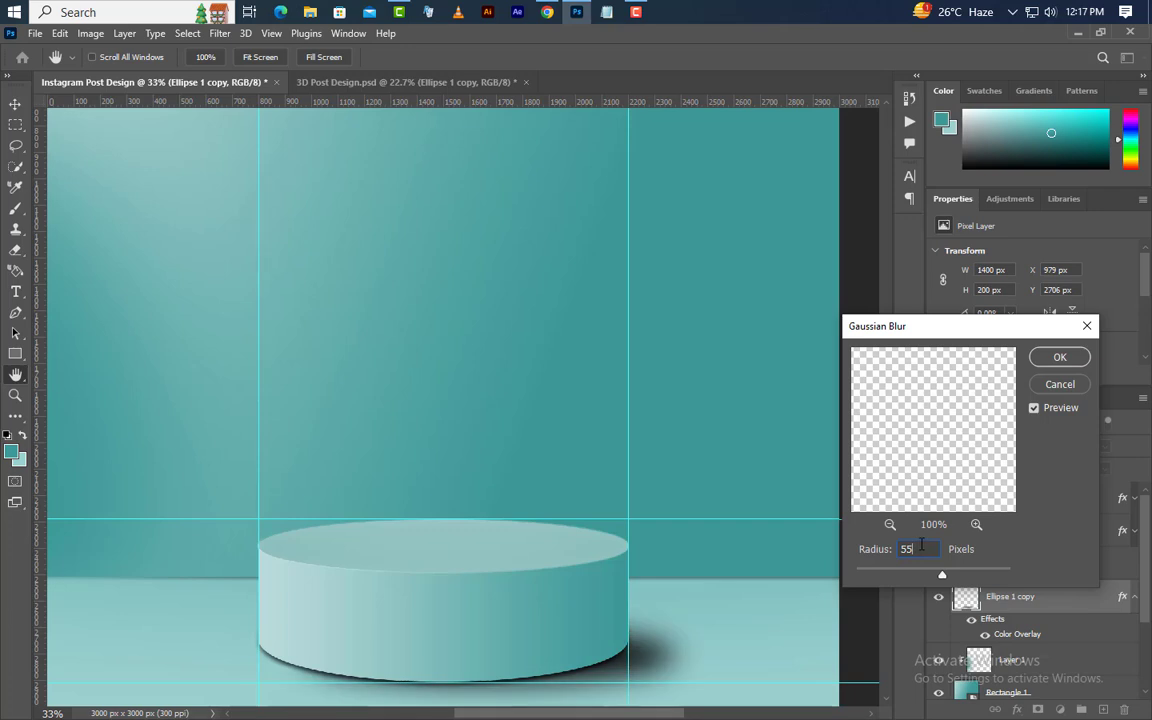
{"action": "type", "text": "0"}
{"action": "left_click", "coordinate": [1059, 357]}
Set the blurred Ellipse 1 copy's layer opacity to 50% and switch to the Move tool
{"action": "key", "text": "e"}
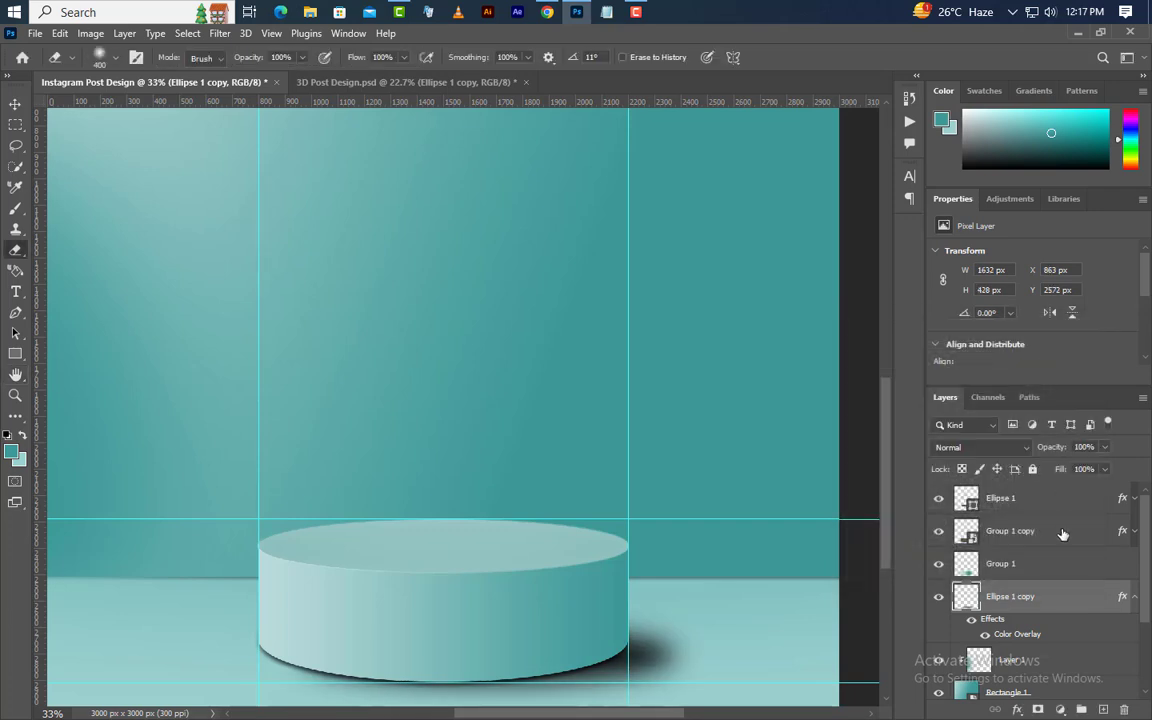
{"action": "type", "text": "50"}
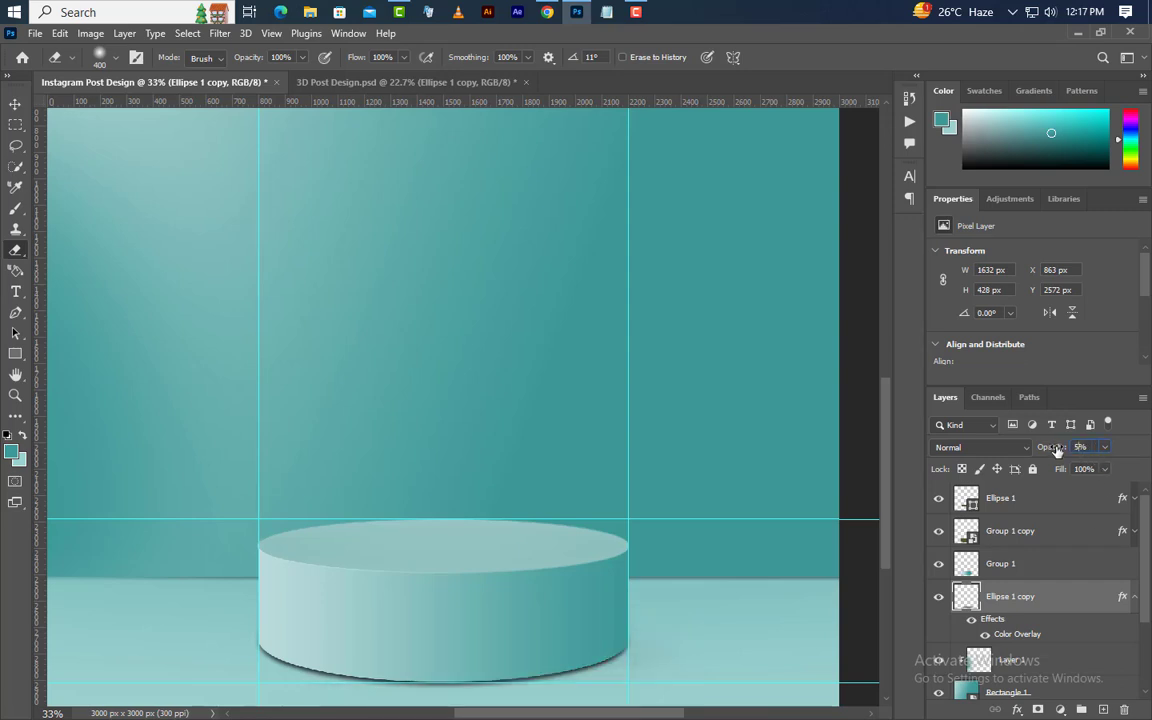
{"action": "left_click", "coordinate": [11, 108]}
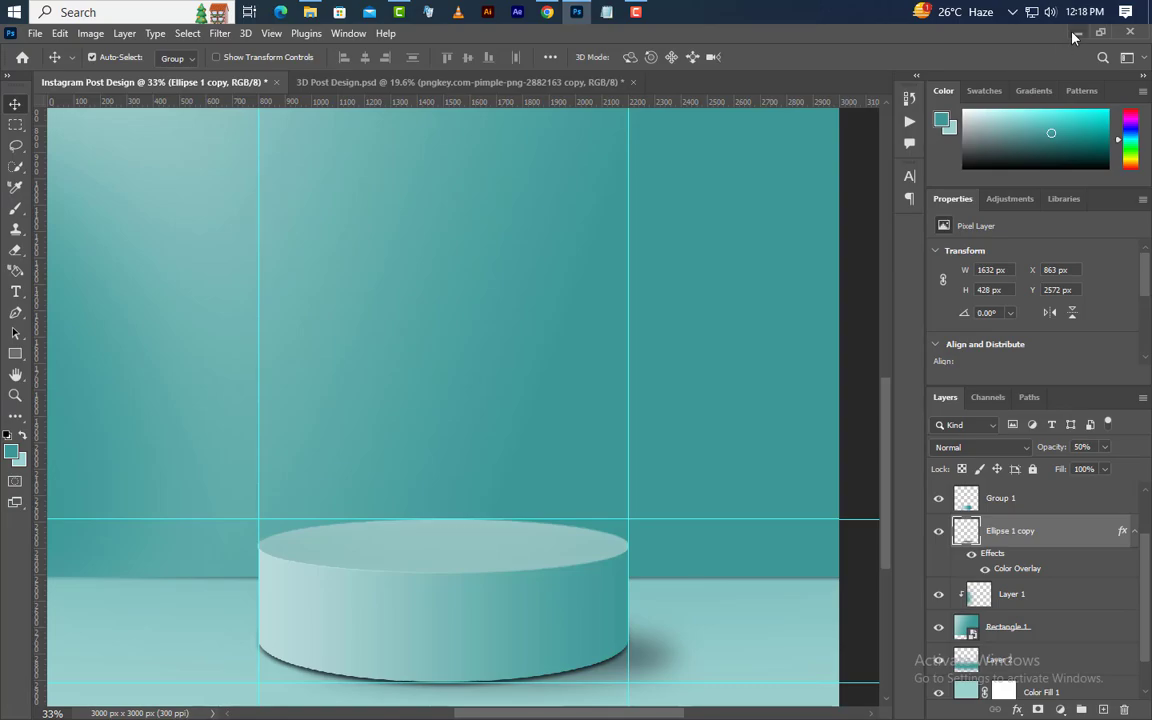
Place Image.png, the facial scrub tube, into the post design and scale it to 47.58% above the podium
{"action": "left_click", "coordinate": [1076, 33]}
{"action": "left_click_drag", "start_coordinate": [420, 257], "coordinate": [454, 474]}
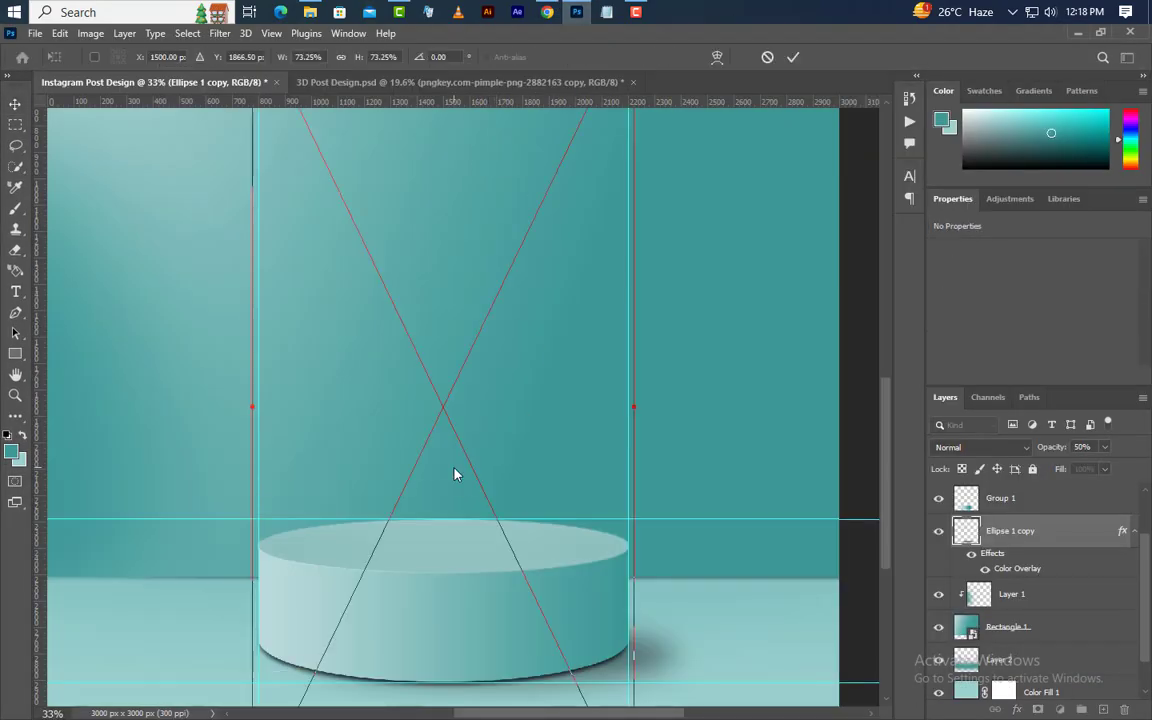
{"action": "scroll", "coordinate": [466, 500], "scroll_direction": "down", "scroll_amount": 3}
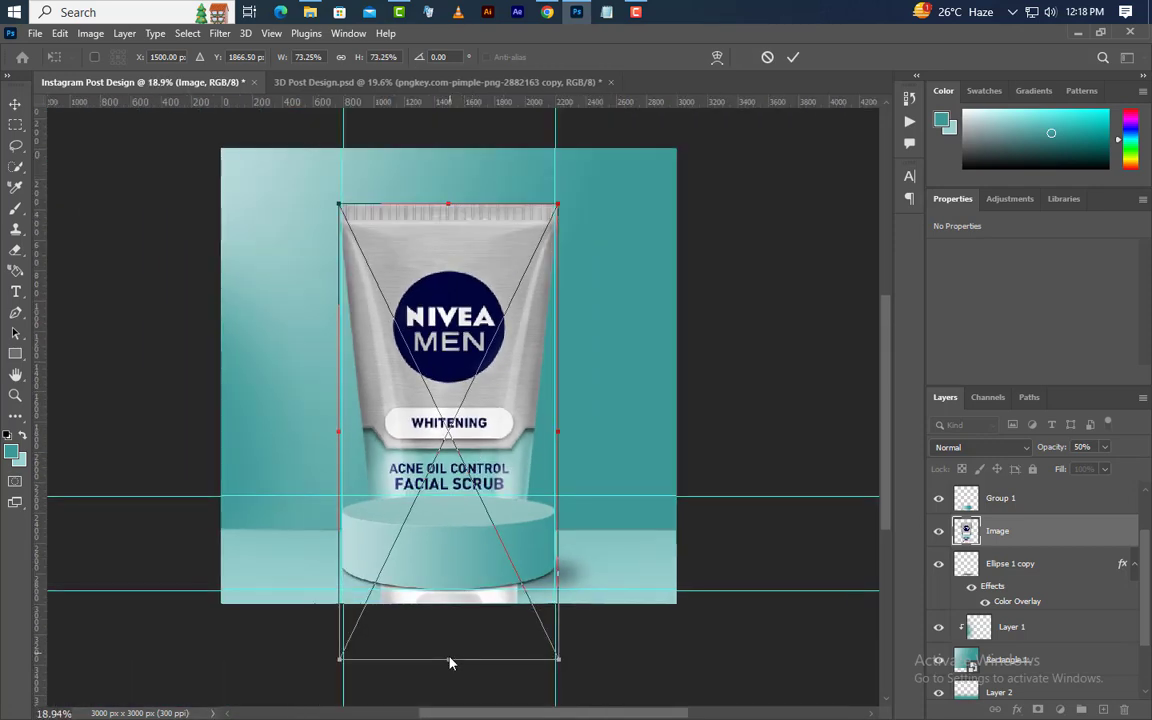
{"action": "left_click_drag", "start_coordinate": [449, 662], "coordinate": [470, 513]}
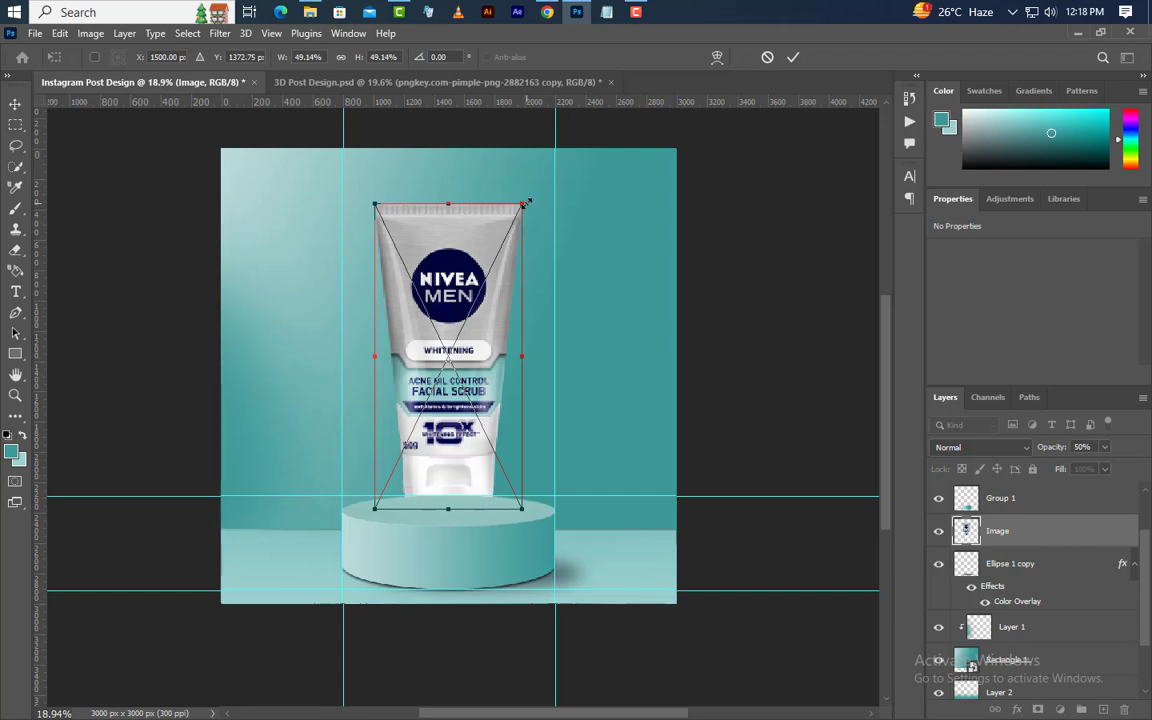
{"action": "left_click_drag", "start_coordinate": [527, 202], "coordinate": [517, 213]}
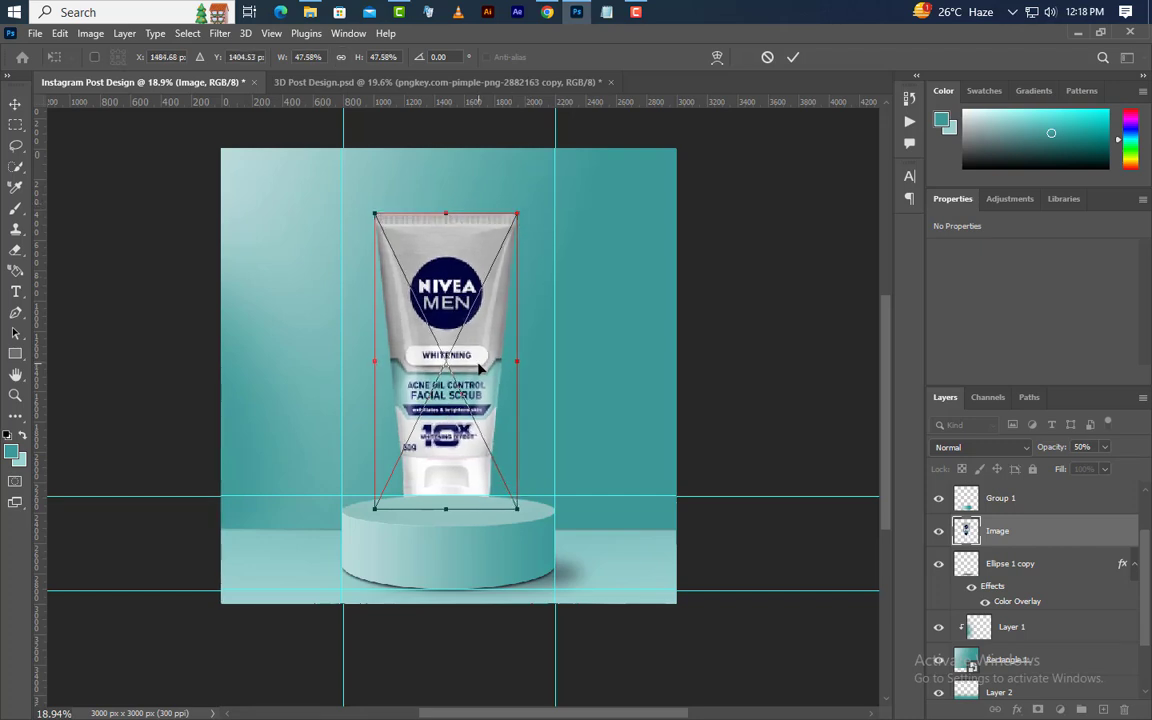
{"action": "left_click", "coordinate": [792, 58]}
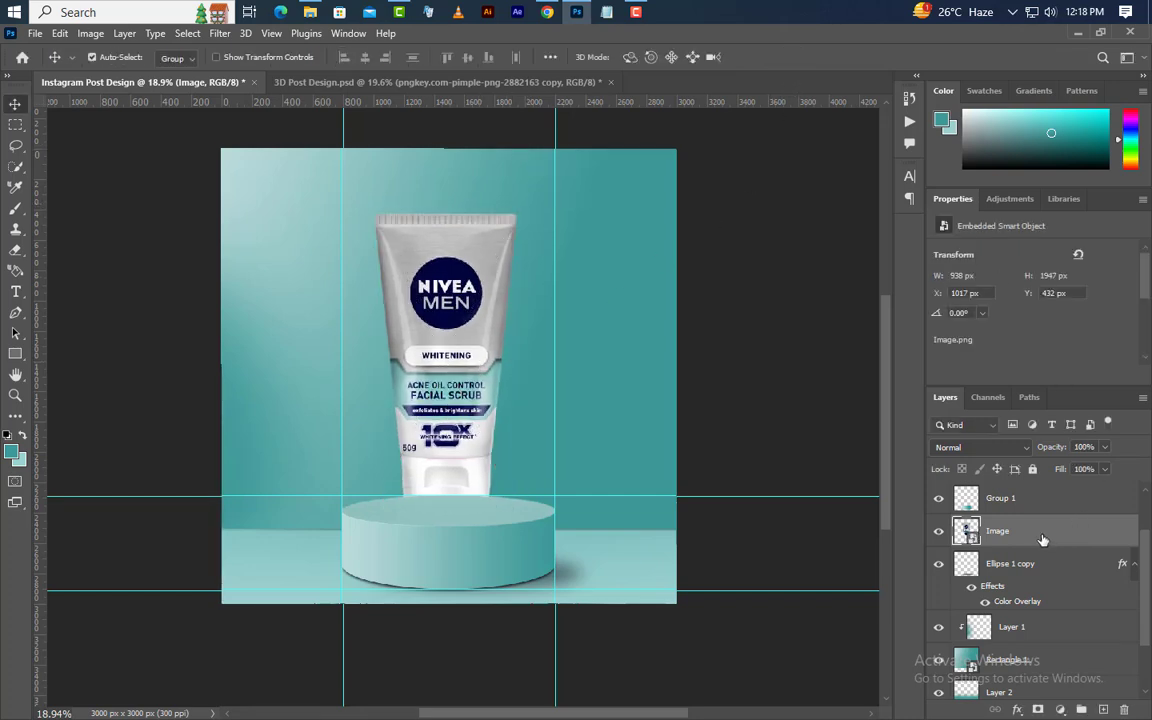
Move the Image layer above Ellipse 1 in the layer stack and position the tube standing on the podium's top face
{"action": "left_click_drag", "start_coordinate": [1041, 535], "coordinate": [1019, 483]}
{"action": "scroll", "coordinate": [468, 440], "scroll_direction": "up", "scroll_amount": 3}
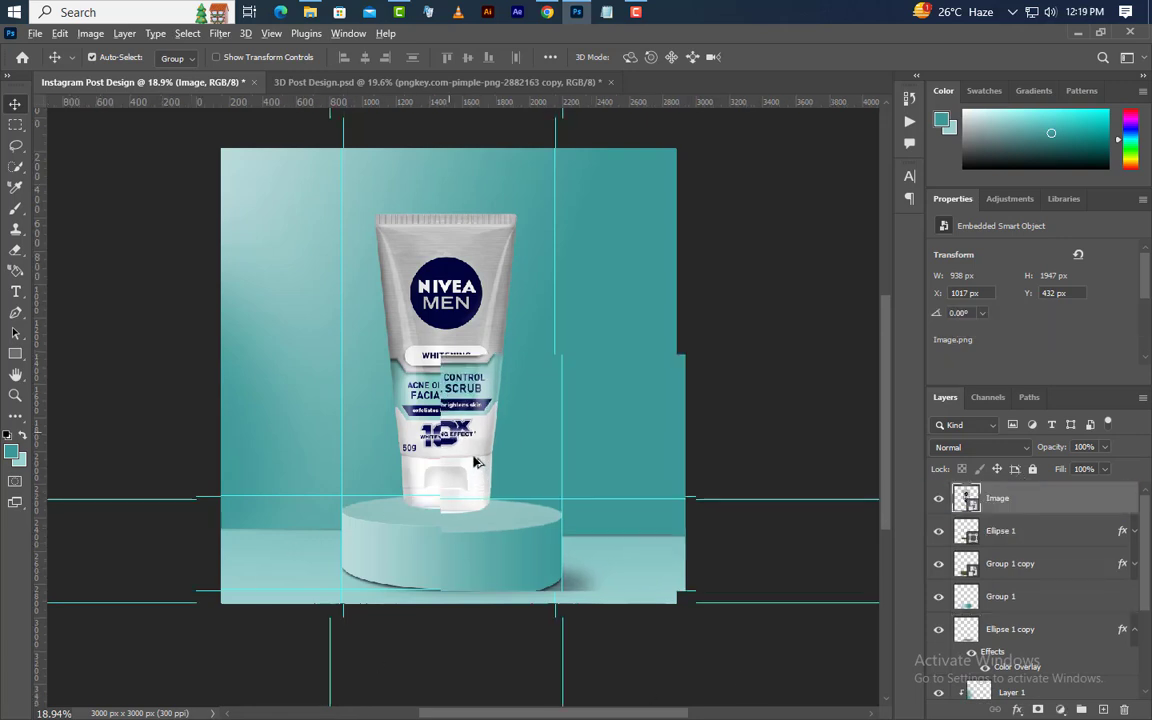
{"action": "left_click_drag", "start_coordinate": [462, 367], "coordinate": [466, 380]}
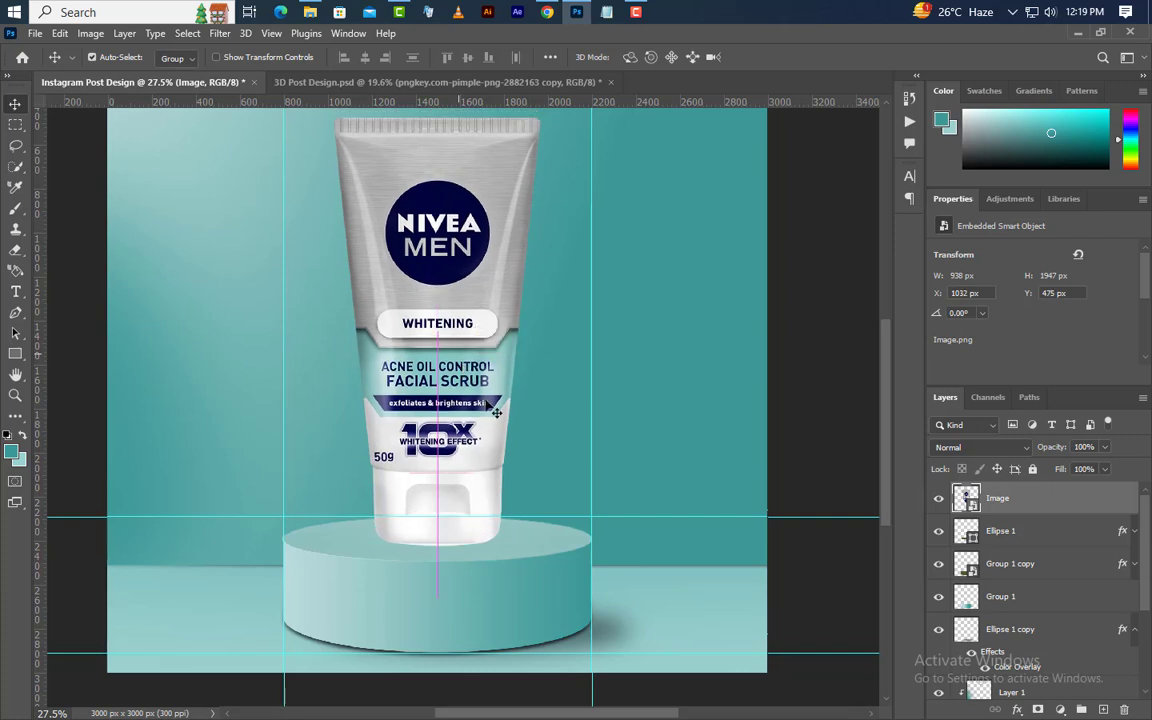
{"action": "key", "text": "Right"}
{"action": "key", "text": "Right"}
{"action": "key", "text": "Right"}
{"action": "key", "text": "Right"}
{"action": "key", "text": "Right"}
{"action": "key", "text": "Right"}
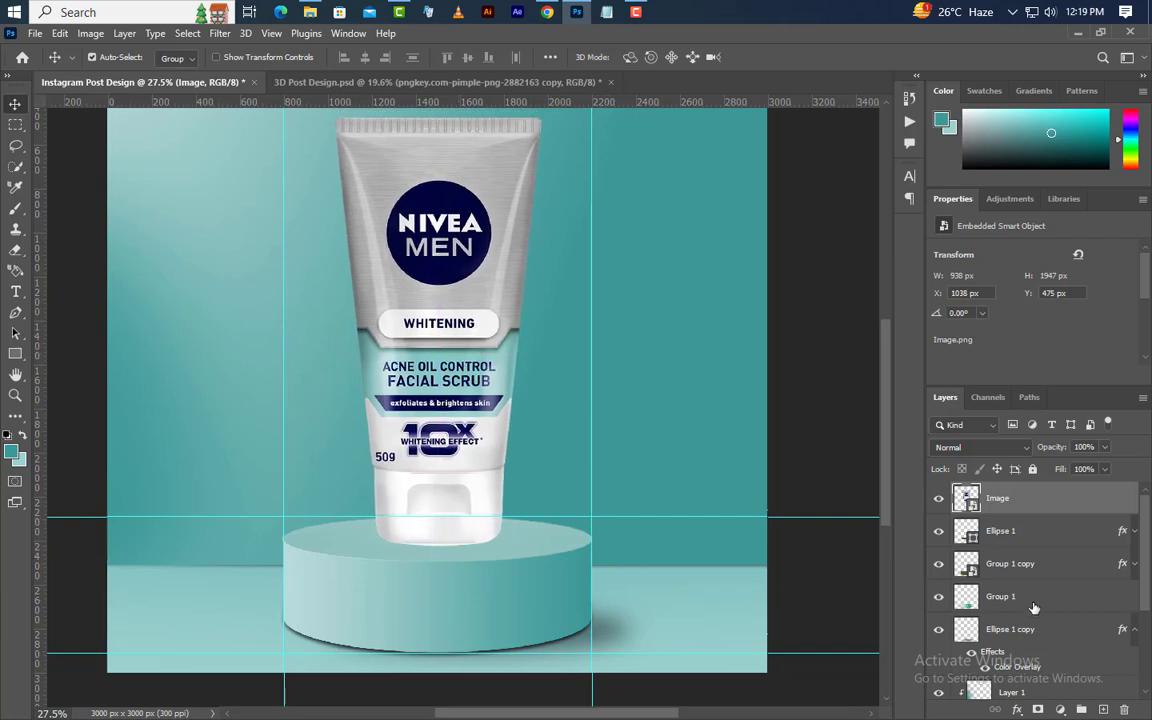
Load the Ellipse 1 outline as a selection, center the tube horizontally on it, and deselect
{"action": "left_click", "coordinate": [968, 533], "text": "ctrl"}
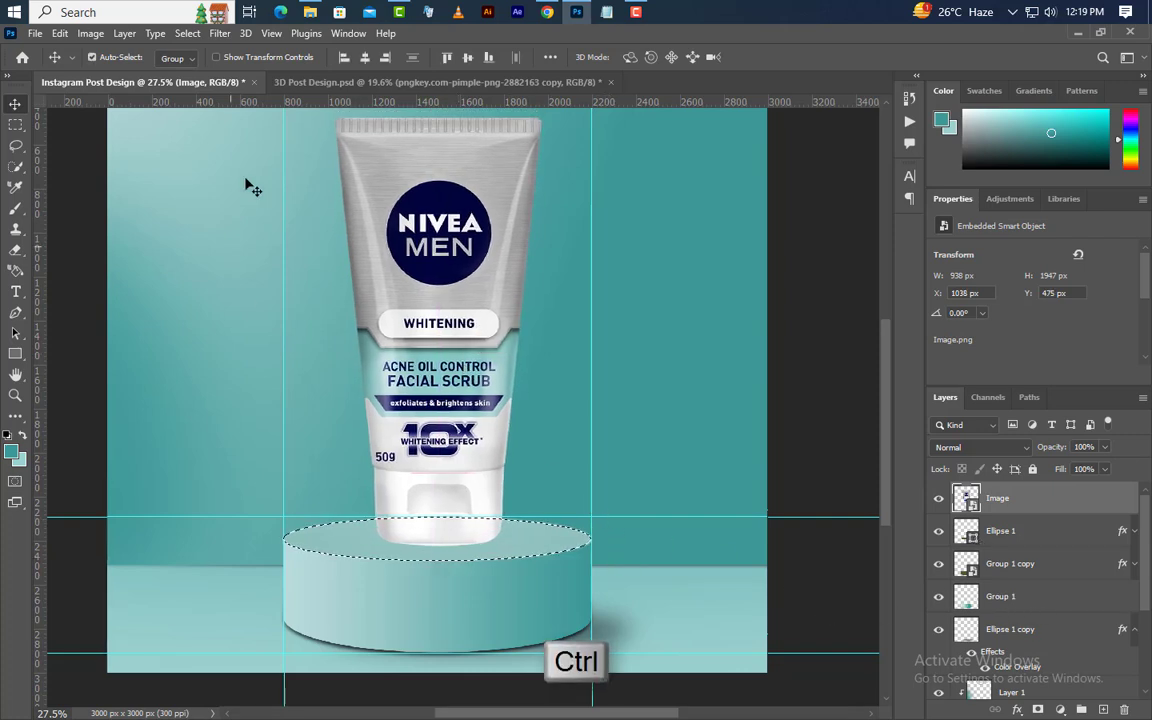
{"action": "left_click", "coordinate": [366, 59]}
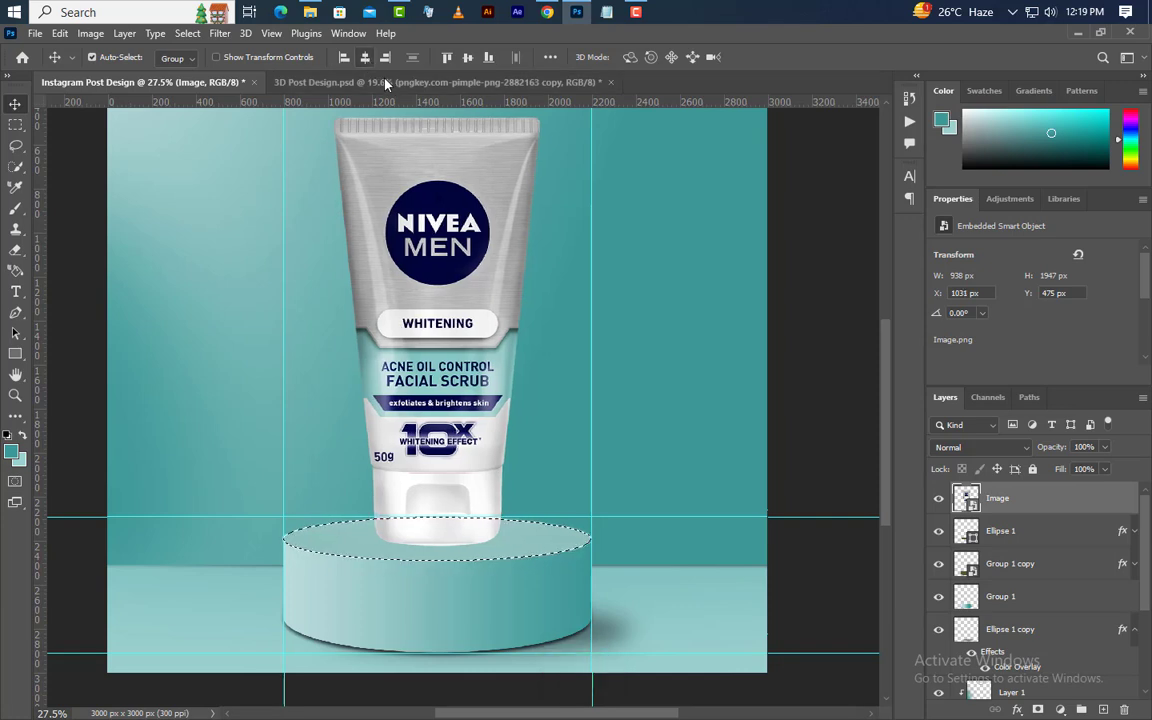
{"action": "left_click", "coordinate": [186, 36]}
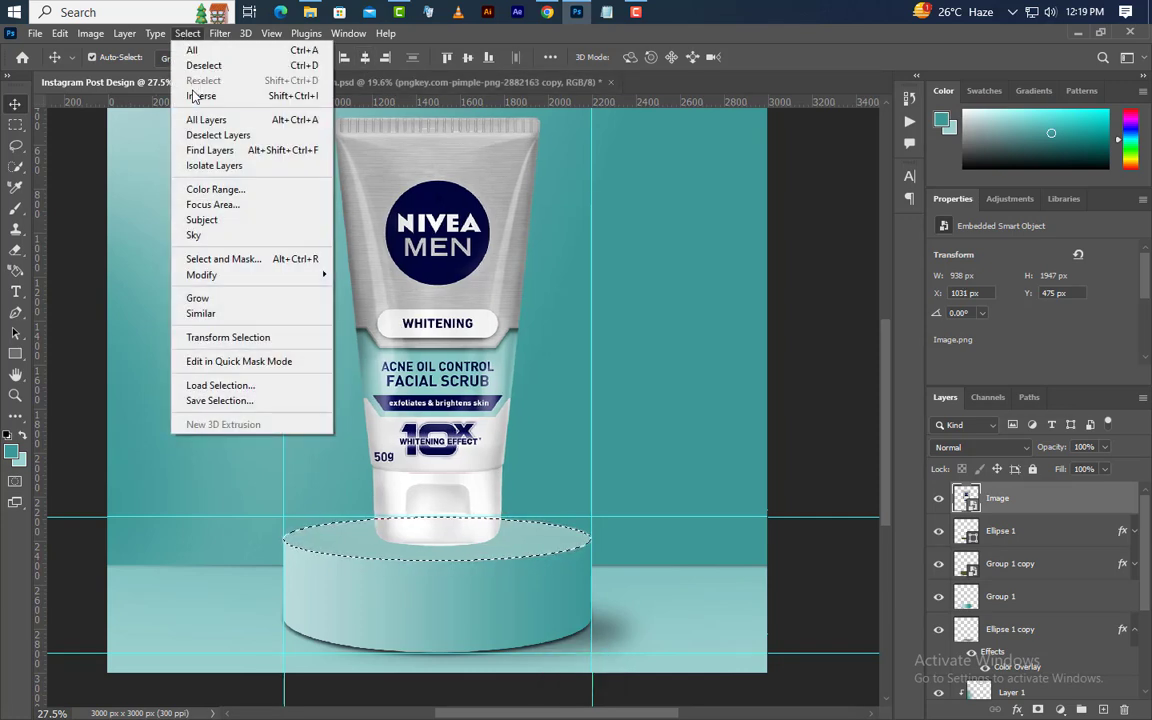
{"action": "left_click", "coordinate": [203, 66]}
{"action": "scroll", "coordinate": [577, 452], "scroll_direction": "up", "scroll_amount": 1}
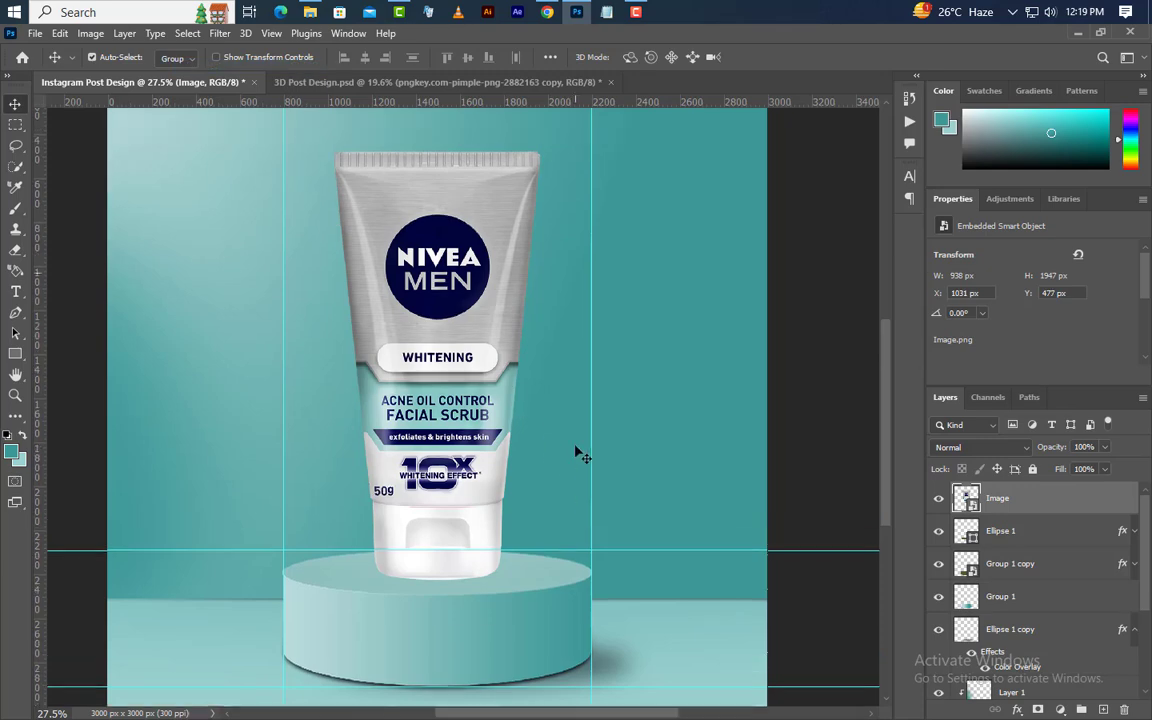
Add a black Drop Shadow to the Image layer with 50% opacity, 90° angle, 10 px distance, 0% spread, 20 px size and 2% noise
{"action": "right_click", "coordinate": [1054, 514]}
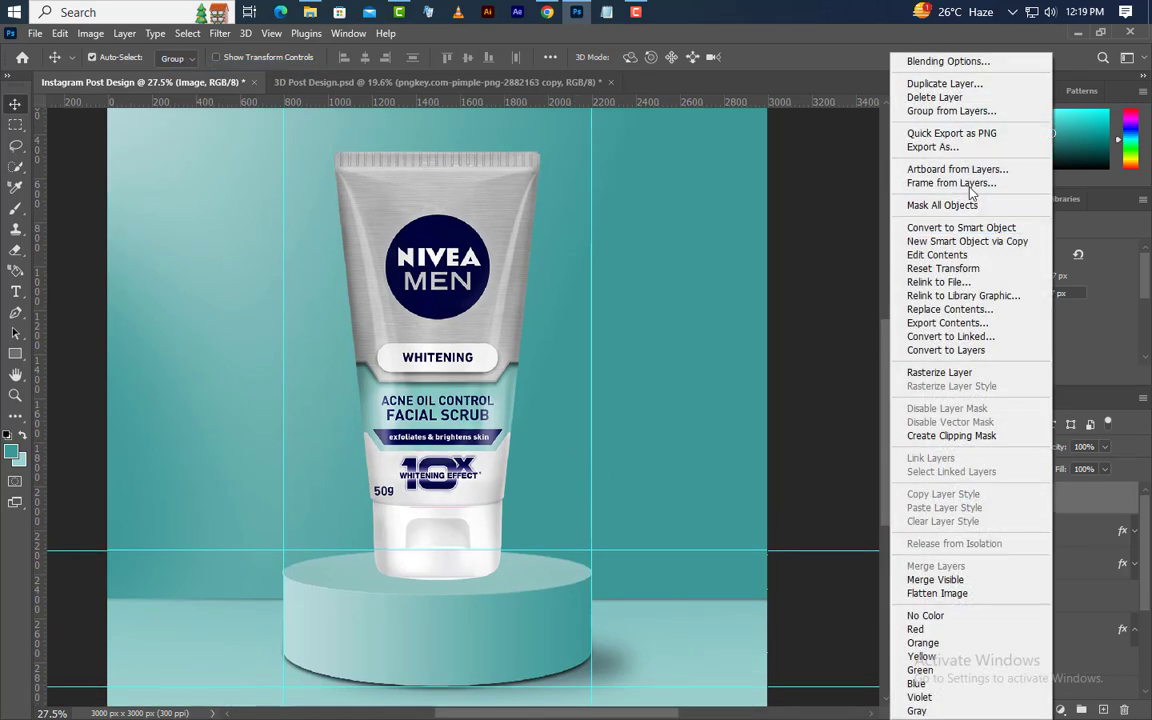
{"action": "left_click", "coordinate": [948, 62]}
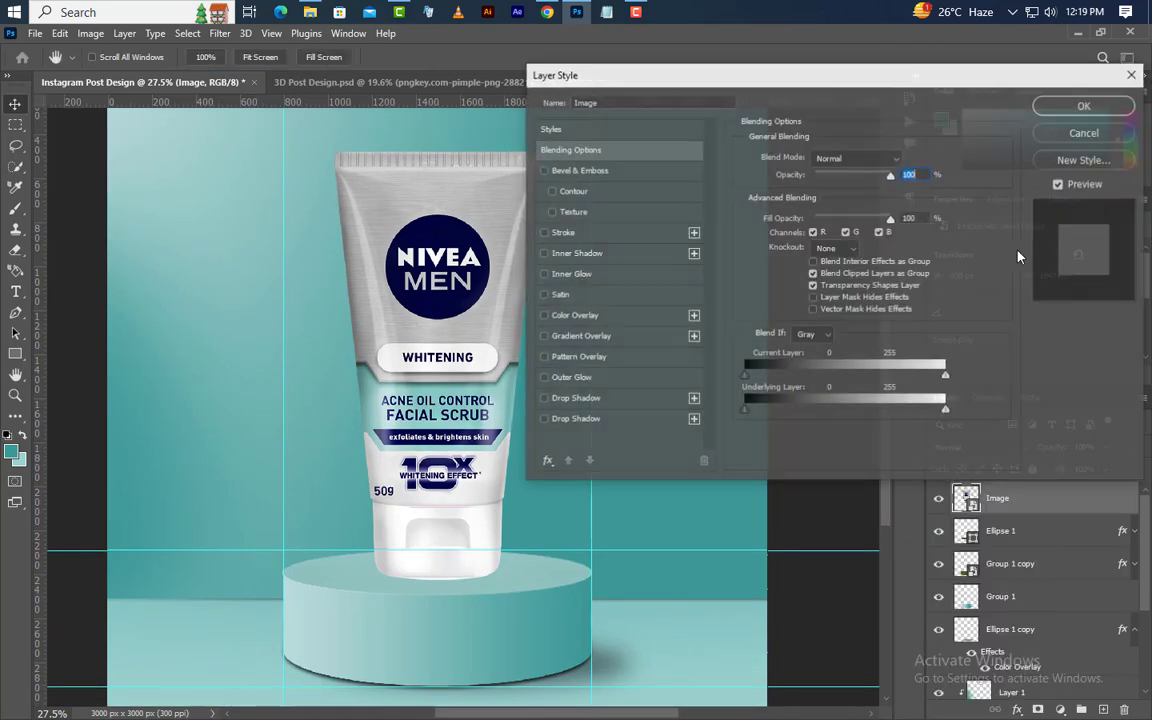
{"action": "left_click", "coordinate": [575, 399]}
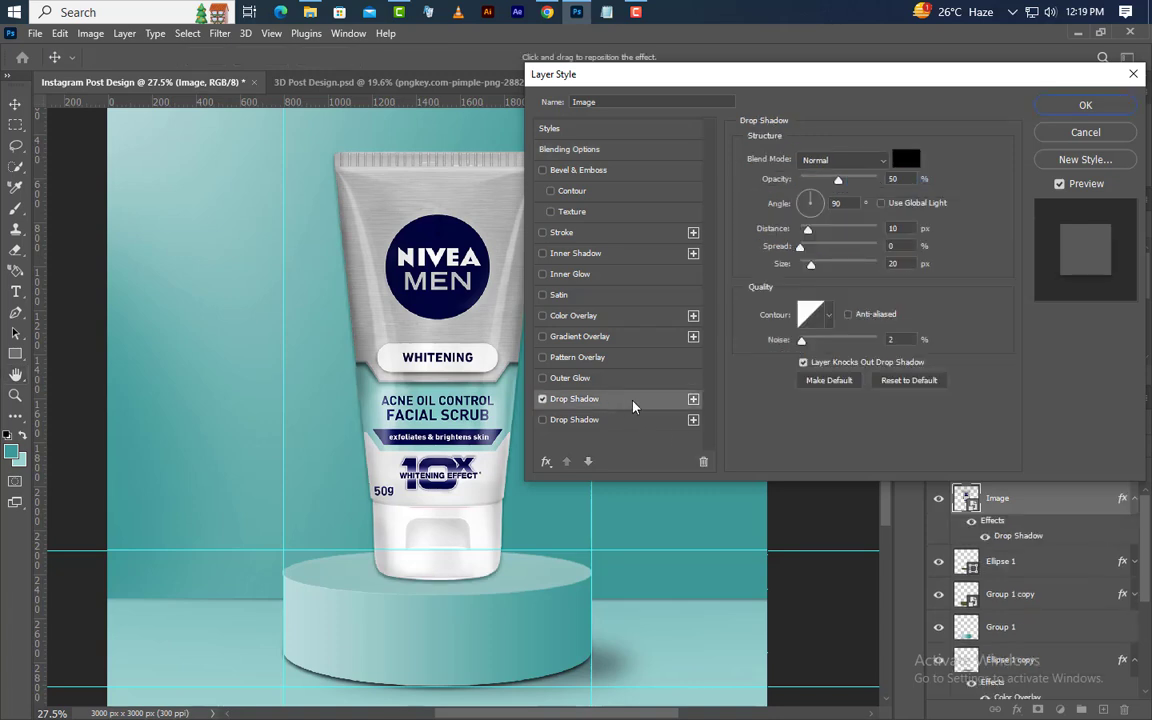
{"action": "left_click_drag", "start_coordinate": [898, 178], "coordinate": [829, 204]}
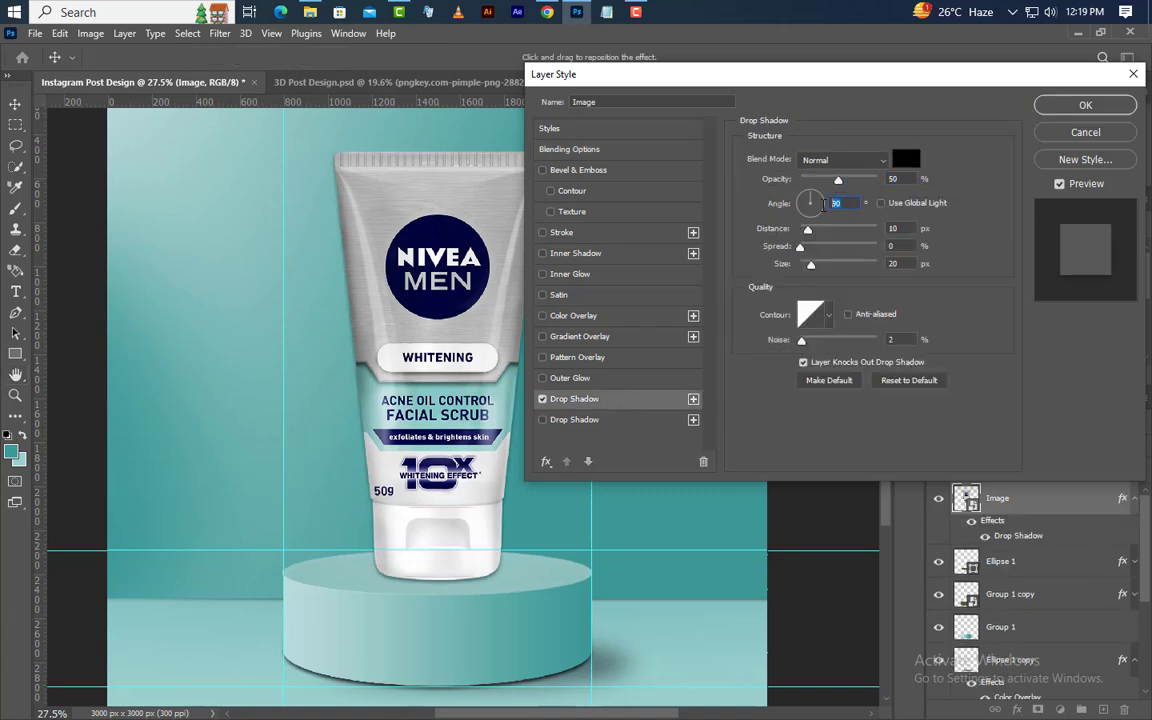
{"action": "left_click_drag", "start_coordinate": [910, 229], "coordinate": [882, 265]}
{"action": "left_click_drag", "start_coordinate": [902, 340], "coordinate": [880, 340]}
Add a second Drop Shadow to the Image layer with 35% opacity, 152° angle, 50 px distance, 20% spread and 150 px size
{"action": "left_click", "coordinate": [574, 419]}
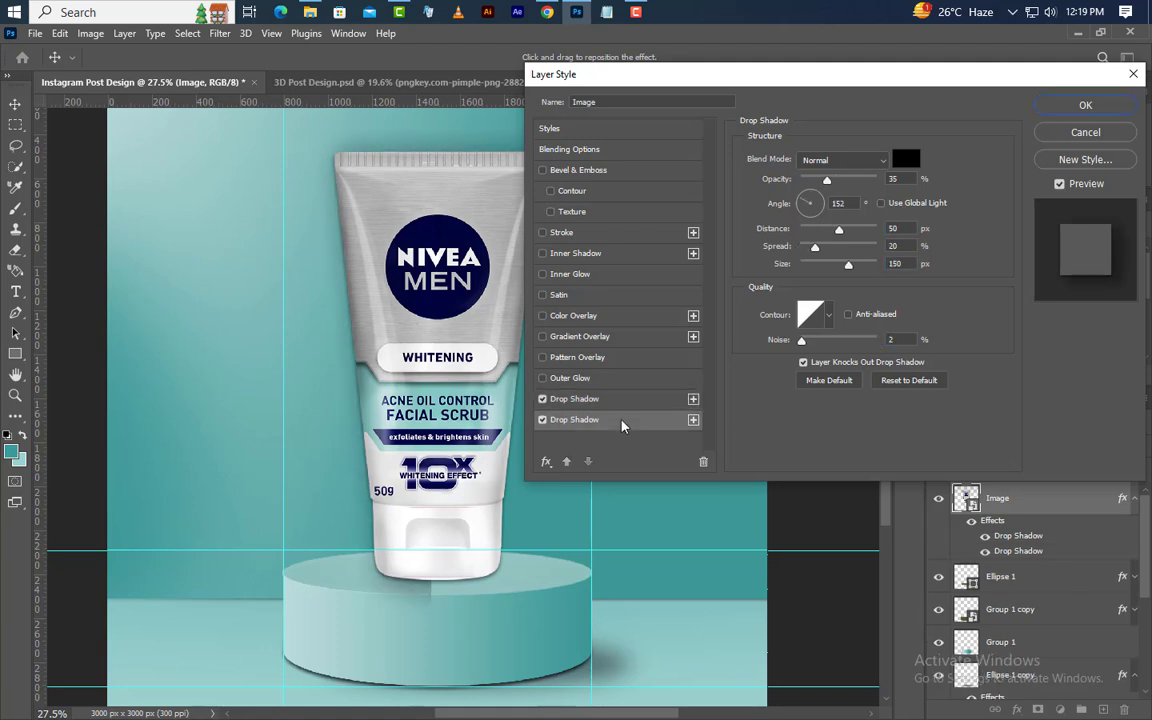
{"action": "left_click_drag", "start_coordinate": [851, 204], "coordinate": [829, 204]}
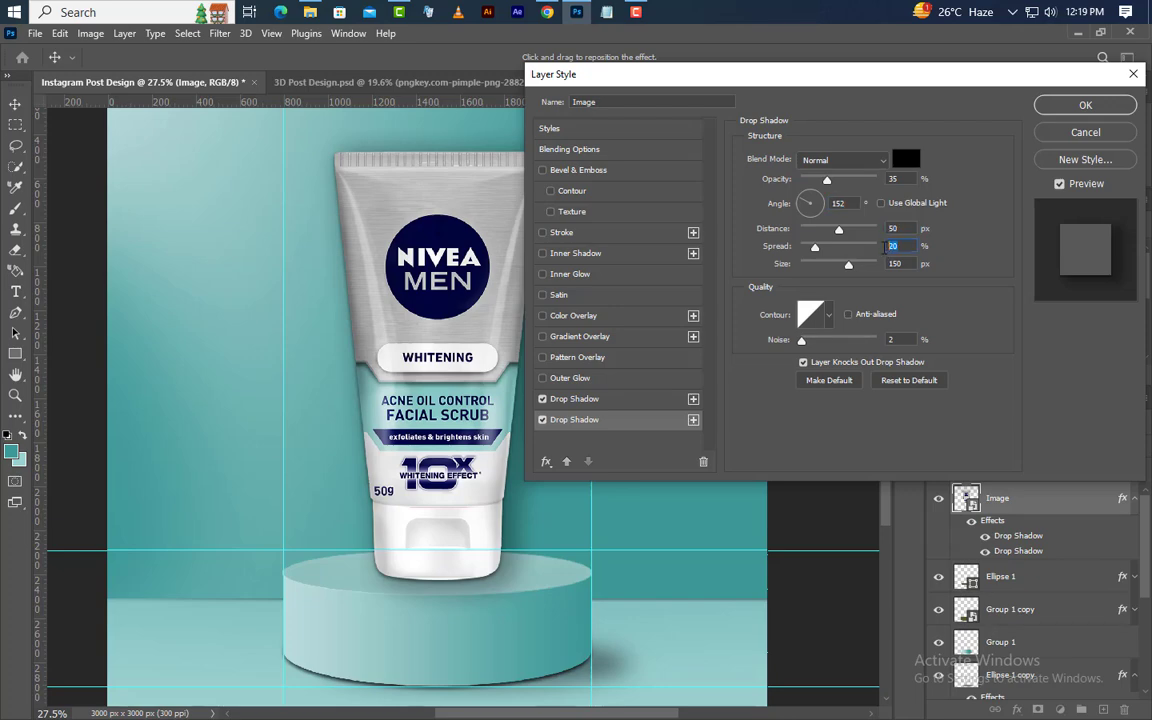
{"action": "left_click_drag", "start_coordinate": [901, 264], "coordinate": [884, 266]}
{"action": "left_click", "coordinate": [1097, 109]}
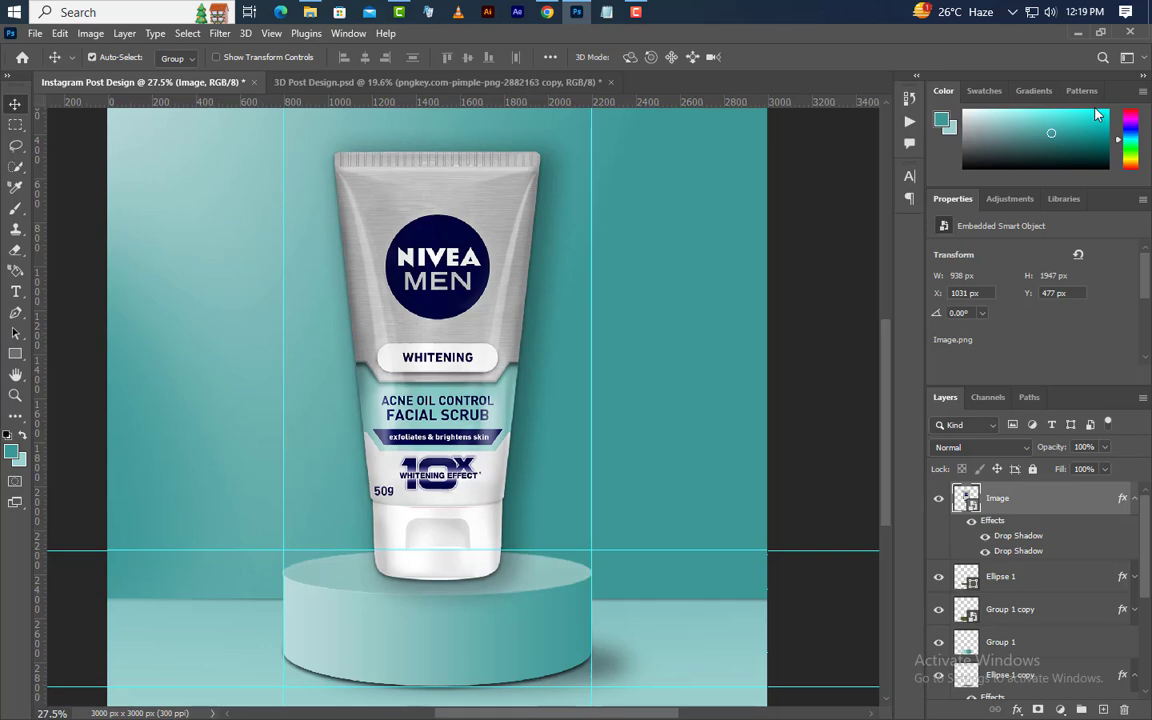
Duplicate the Image layer as Image copy and clear the copy's layer style
{"action": "right_click", "coordinate": [1059, 497]}
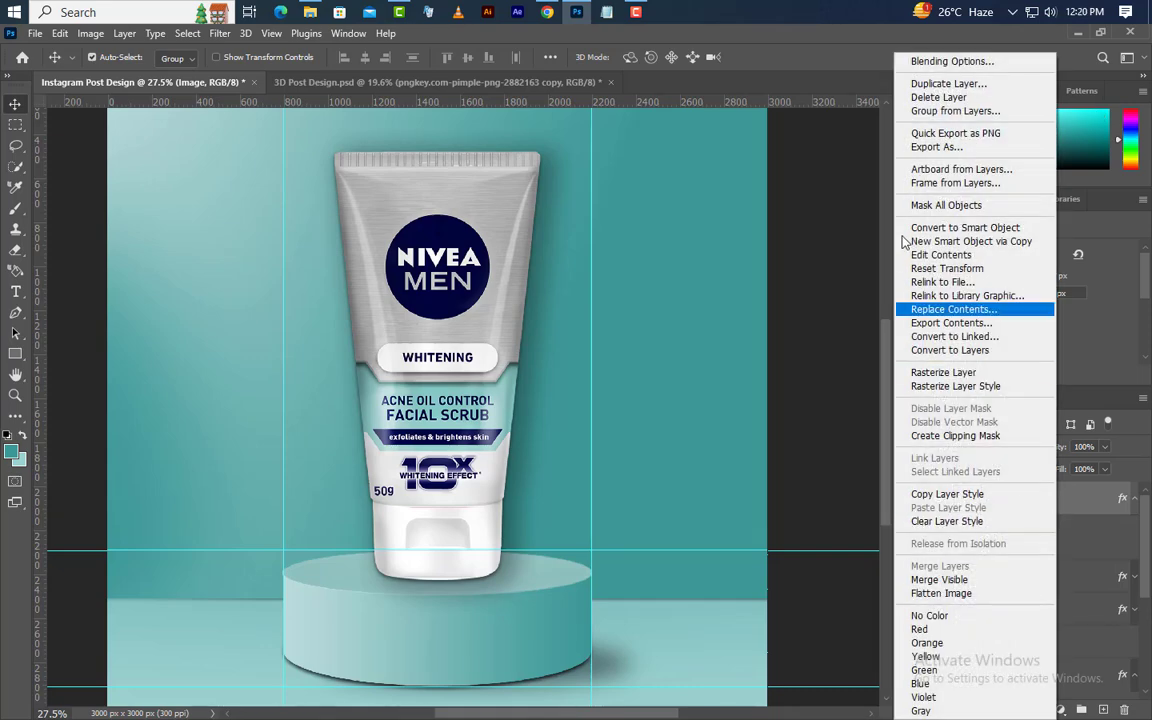
{"action": "left_click", "coordinate": [950, 80]}
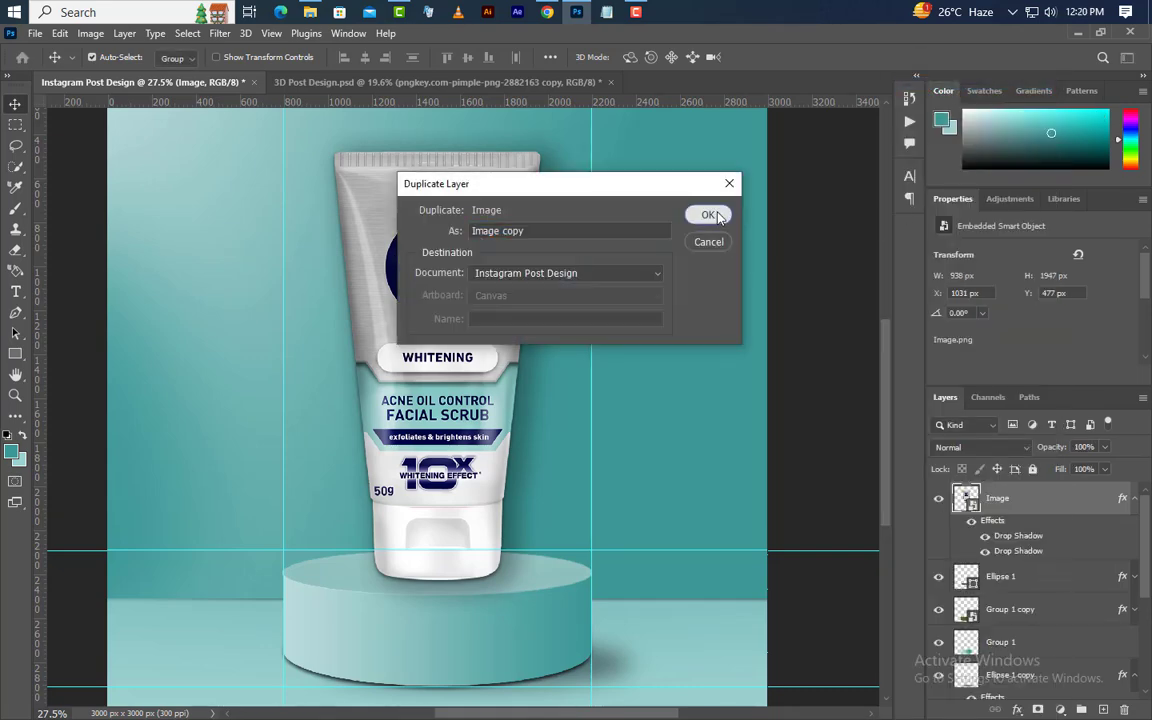
{"action": "left_click", "coordinate": [708, 215]}
{"action": "right_click", "coordinate": [1043, 510]}
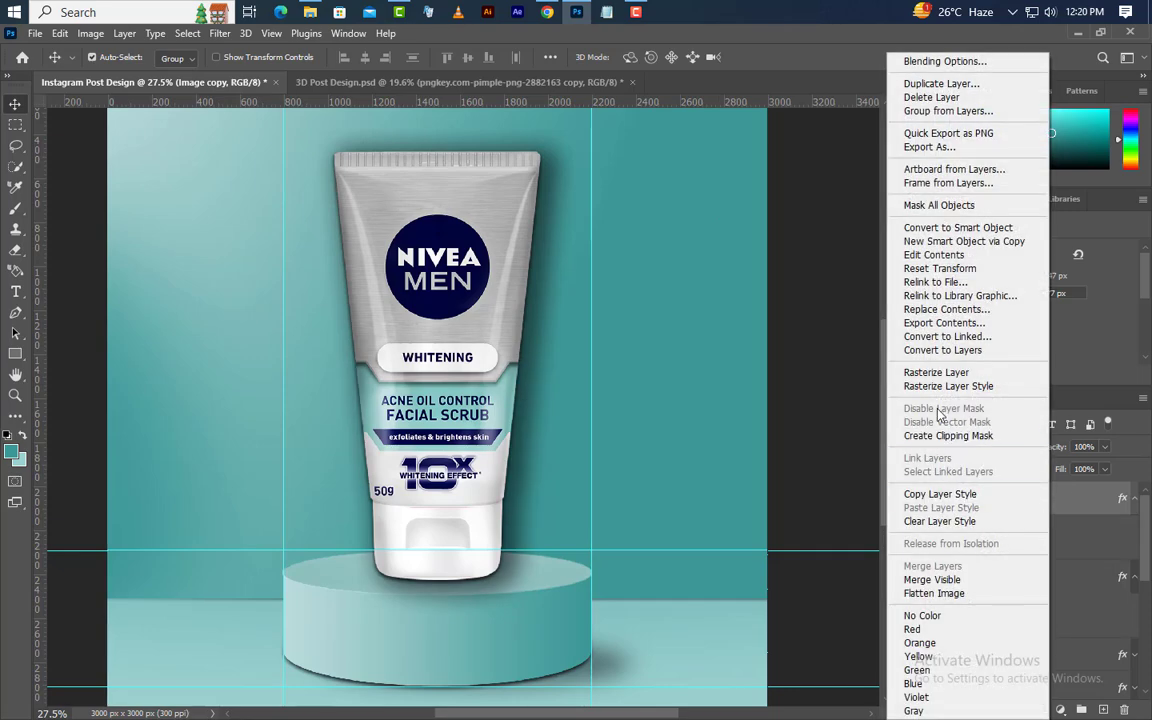
{"action": "left_click", "coordinate": [925, 521]}
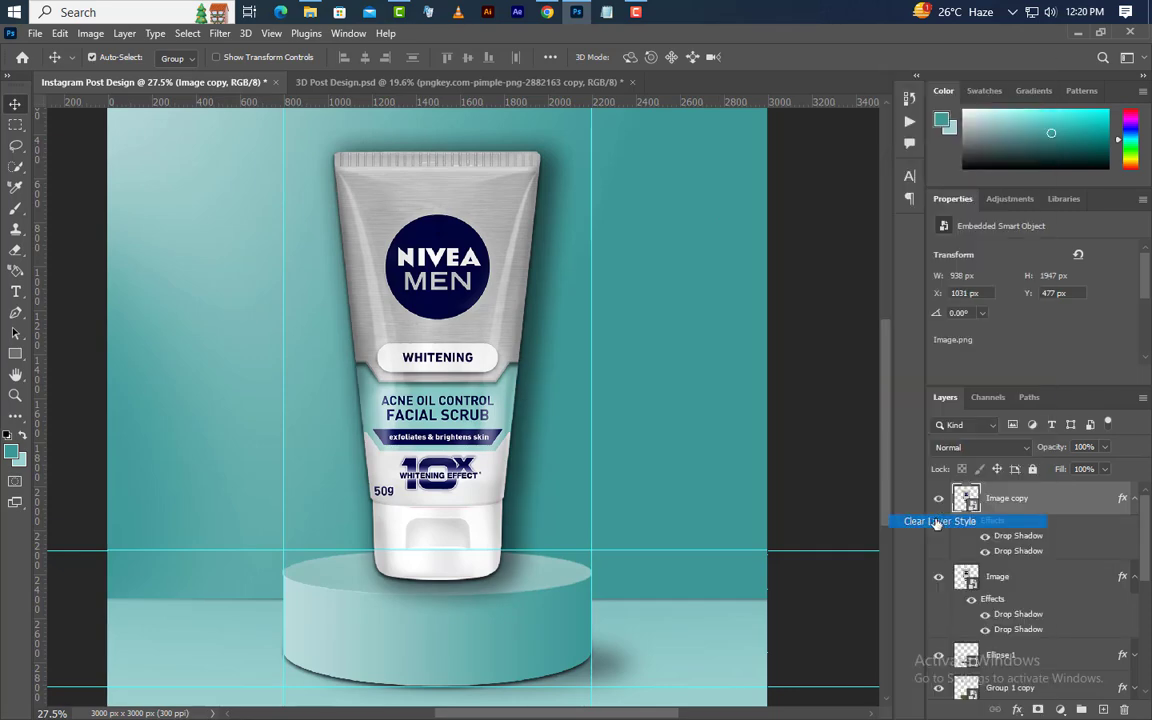
Flip the Image copy vertically and place it directly below the tube's base as a mirrored reflection
{"action": "left_click", "coordinate": [60, 33]}
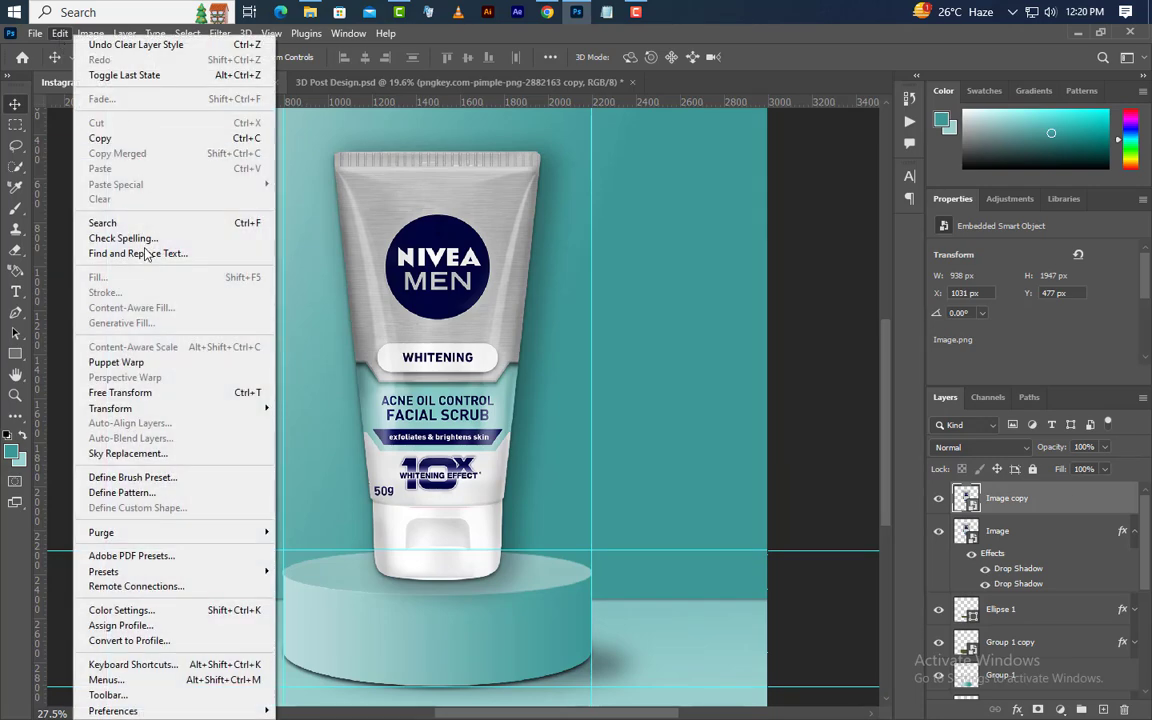
{"action": "left_click", "coordinate": [120, 392]}
{"action": "right_click", "coordinate": [450, 340]}
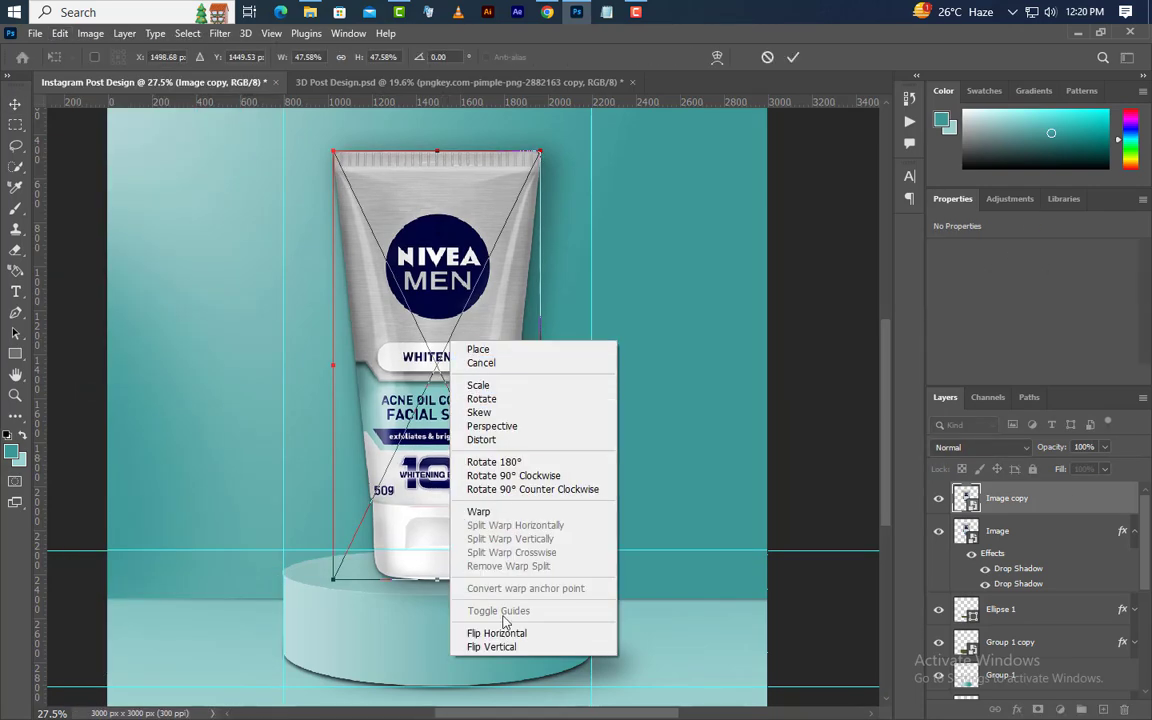
{"action": "left_click", "coordinate": [496, 647]}
{"action": "left_click_drag", "start_coordinate": [425, 201], "coordinate": [446, 629]}
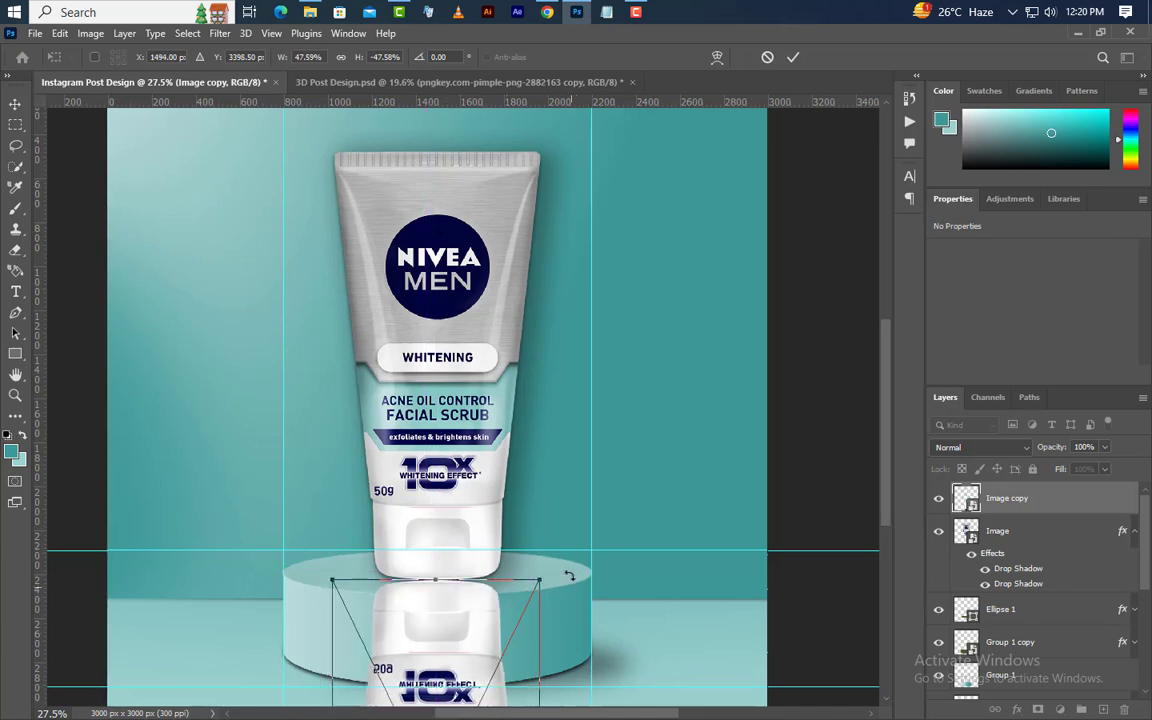
{"action": "key", "text": "Down"}
{"action": "key", "text": "Down"}
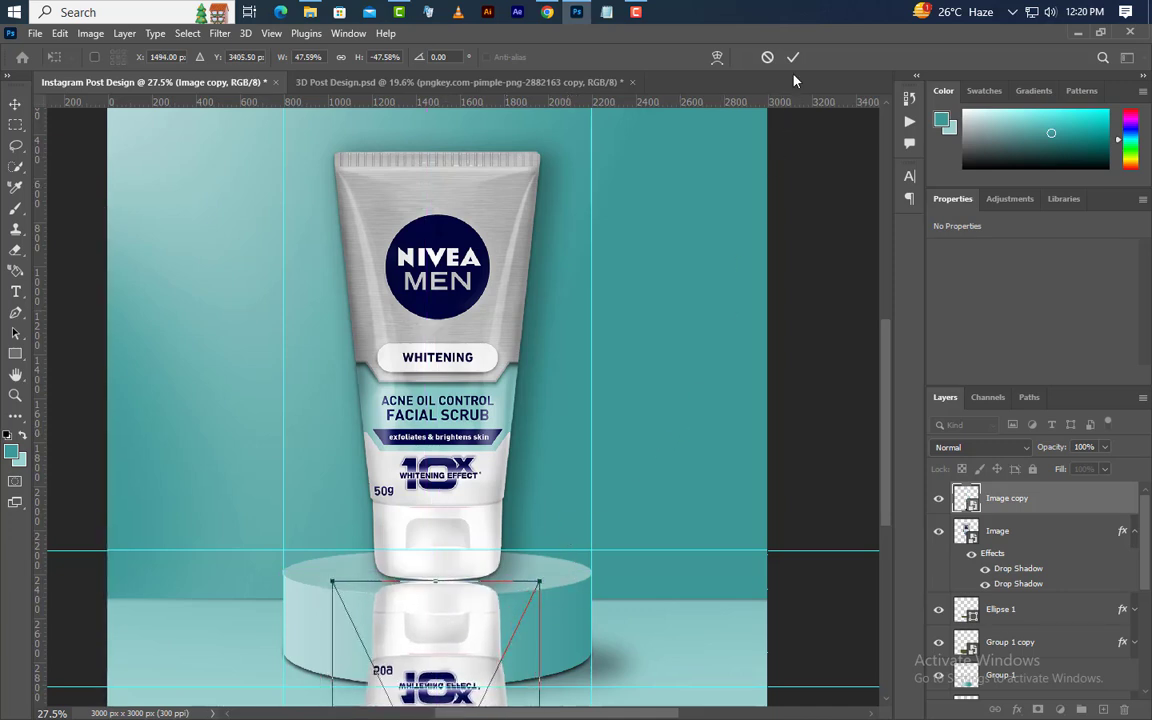
{"action": "left_click", "coordinate": [792, 57]}
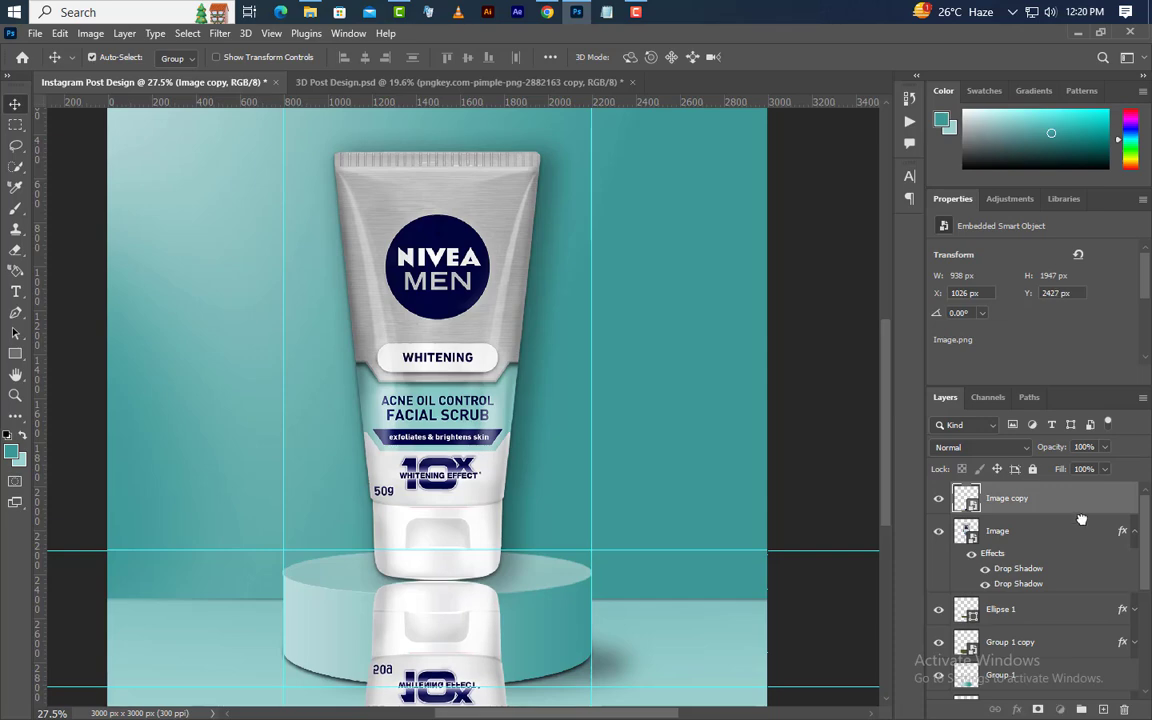
Convert Ellipse 1 to a smart object and clip the Image copy, placed directly above it, to the ellipse
{"action": "left_click_drag", "start_coordinate": [1040, 498], "coordinate": [1061, 605]}
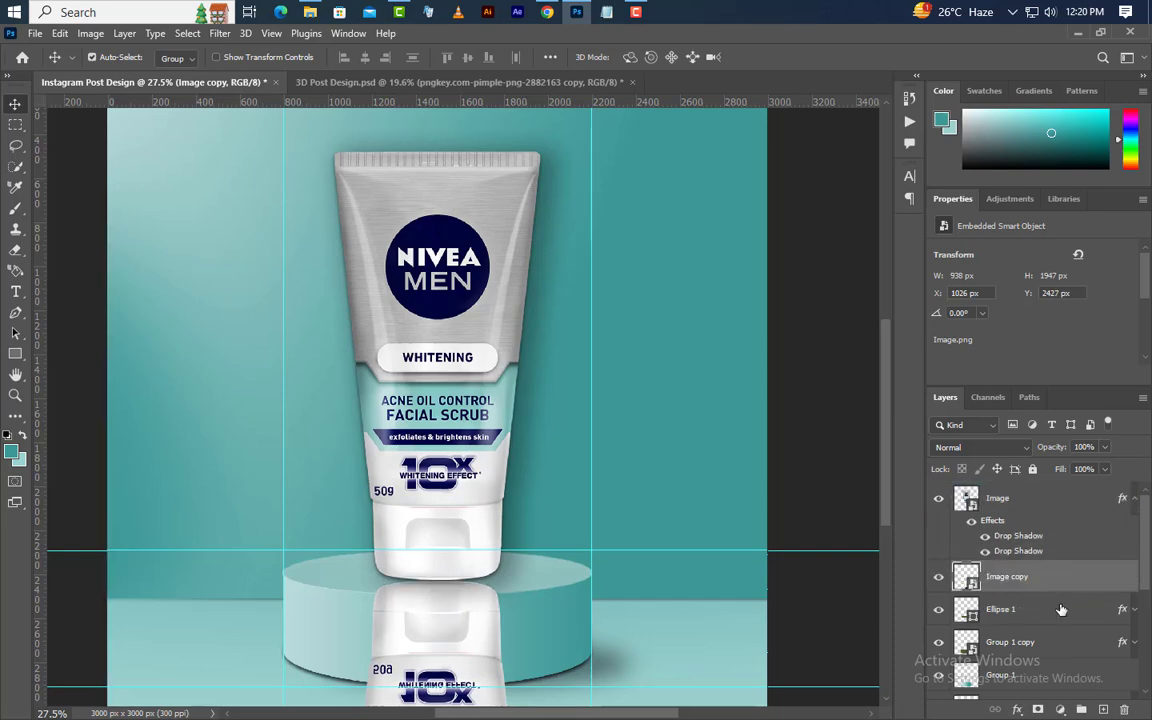
{"action": "right_click", "coordinate": [1061, 609]}
{"action": "left_click", "coordinate": [979, 300]}
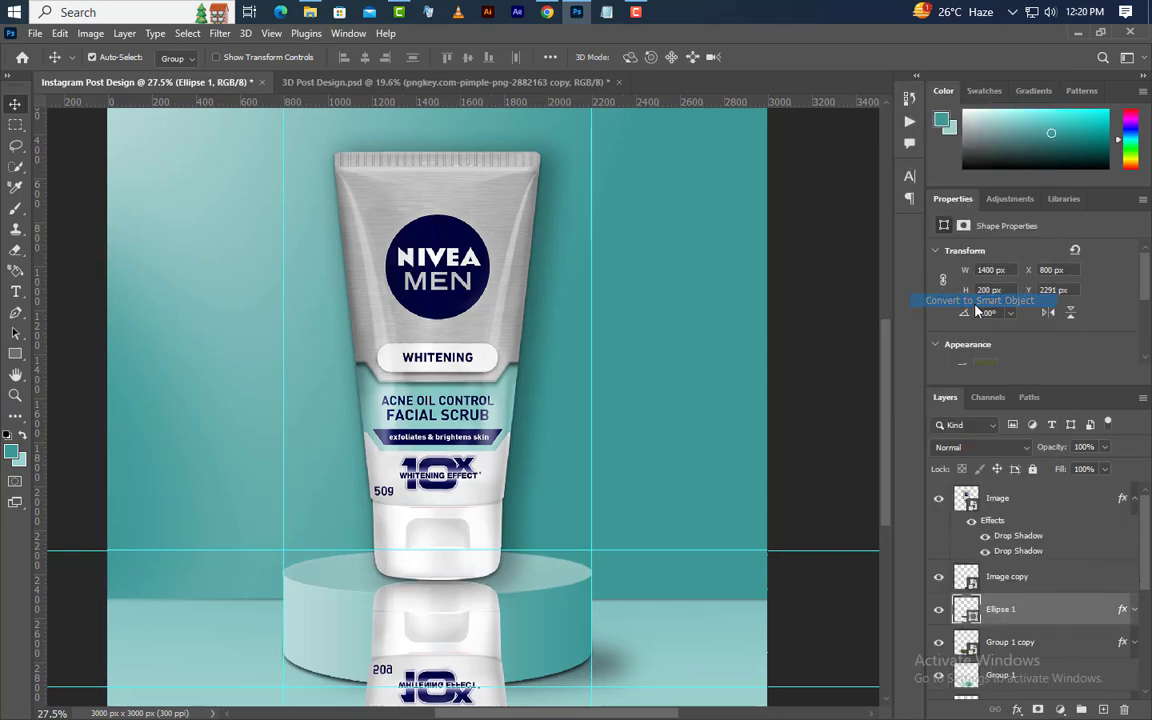
{"action": "right_click", "coordinate": [1061, 583]}
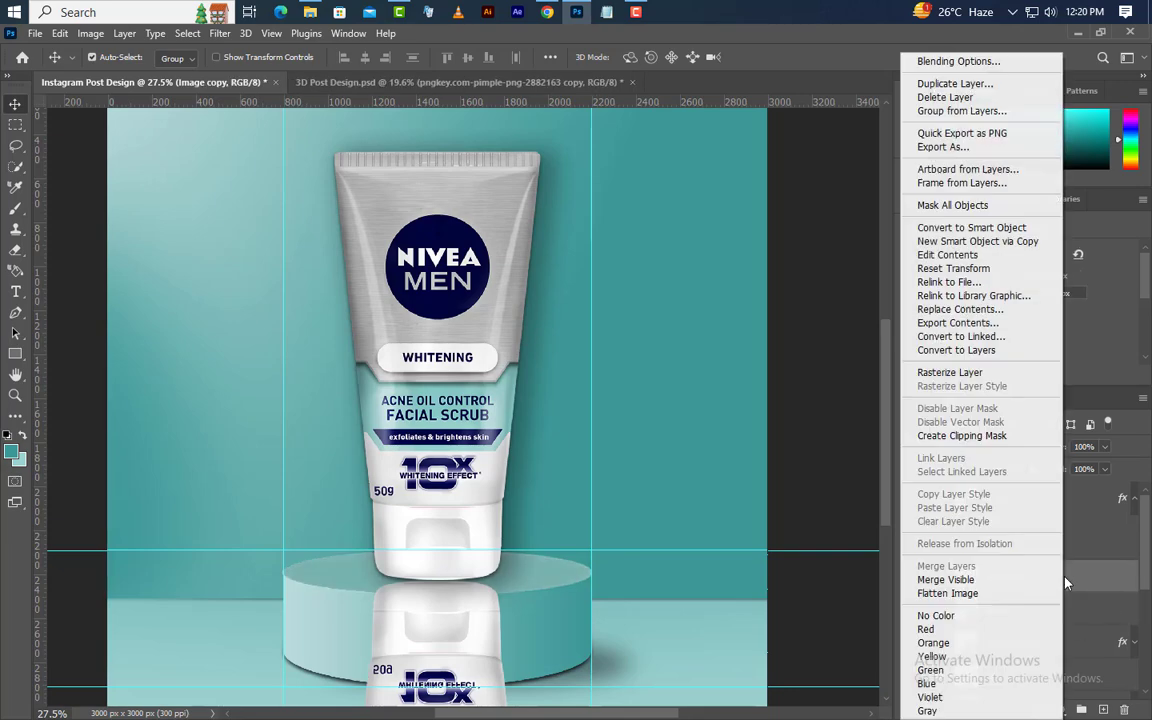
{"action": "left_click", "coordinate": [986, 432]}
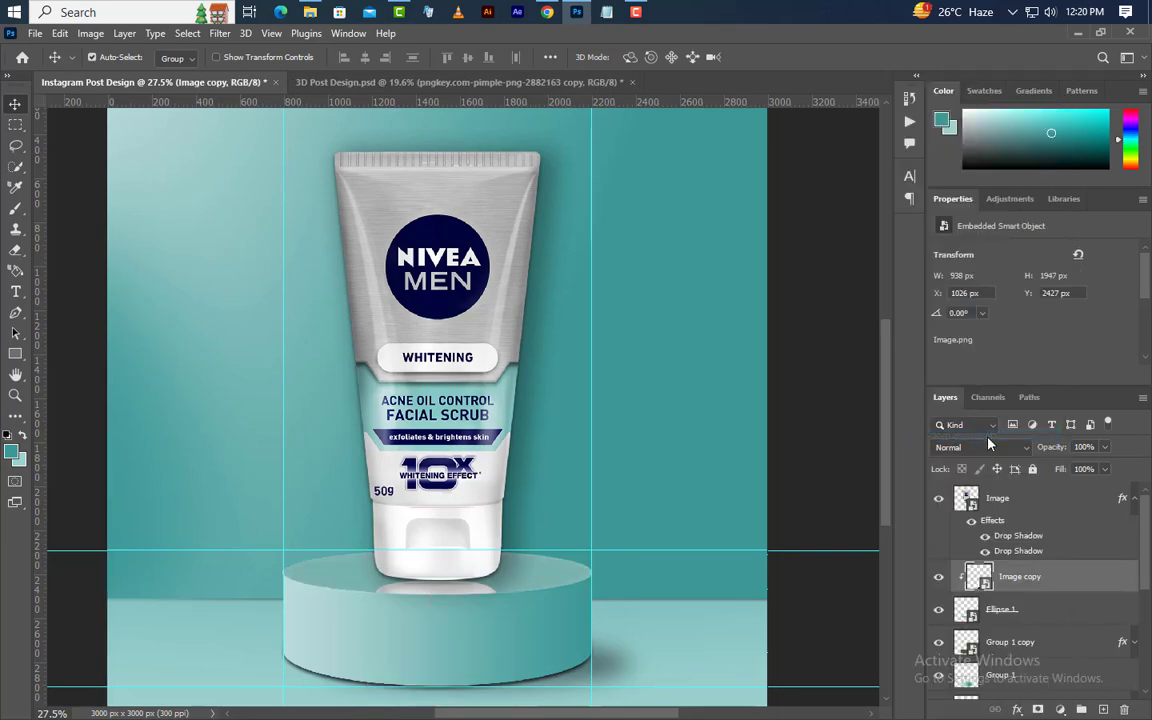
Duplicate the clipped Image copy layer as Image copy 2
{"action": "right_click", "coordinate": [1074, 578]}
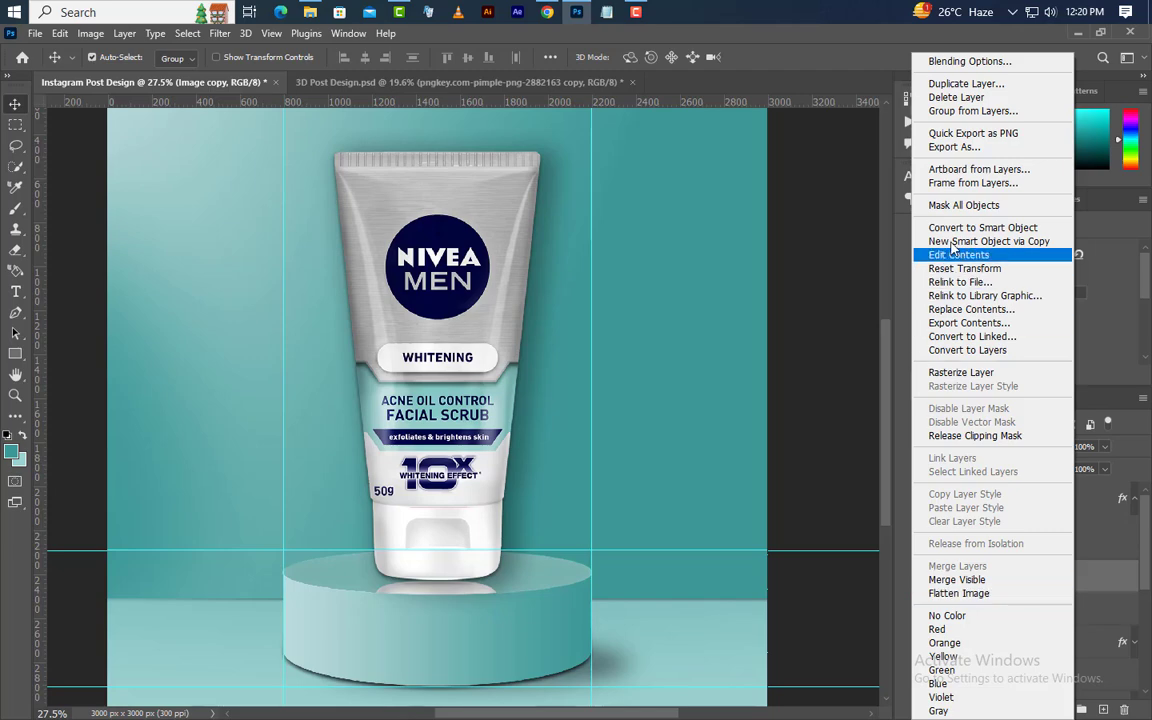
{"action": "left_click", "coordinate": [966, 84]}
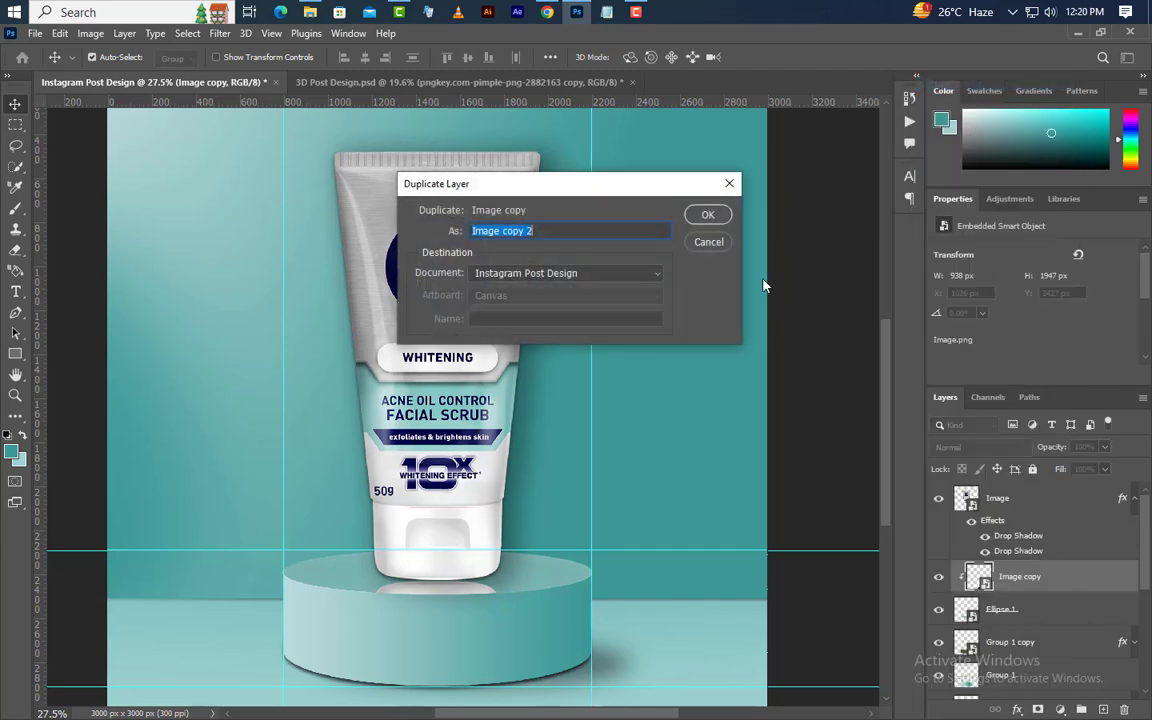
{"action": "left_click", "coordinate": [707, 215]}
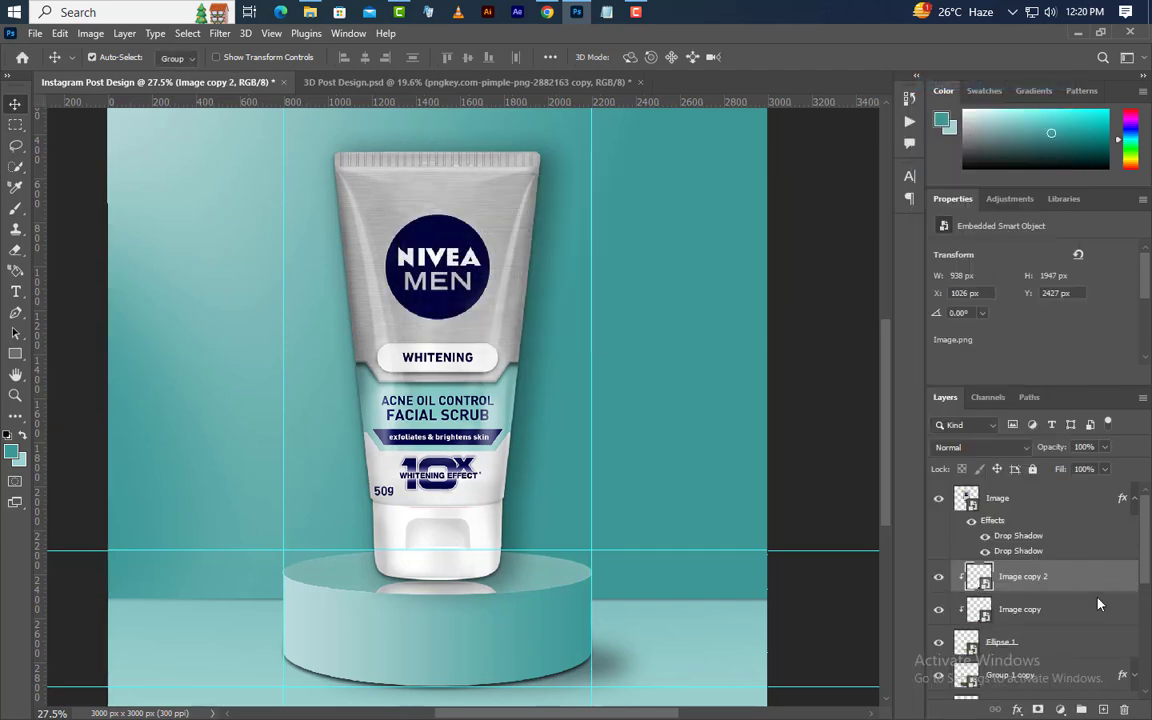
Hide Image copy 2, add a layer mask to Image copy, and fade its reflection on the podium top with a linear gradient
{"action": "left_click", "coordinate": [1049, 613]}
{"action": "left_click", "coordinate": [1037, 709]}
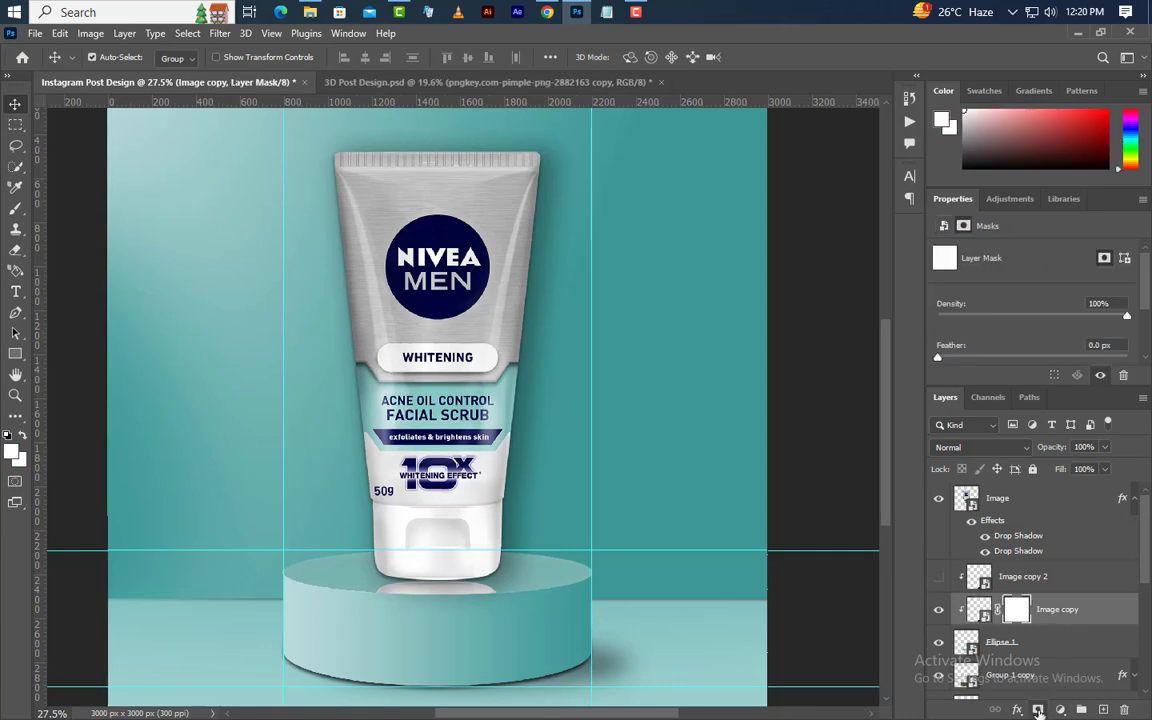
{"action": "left_click", "coordinate": [17, 417]}
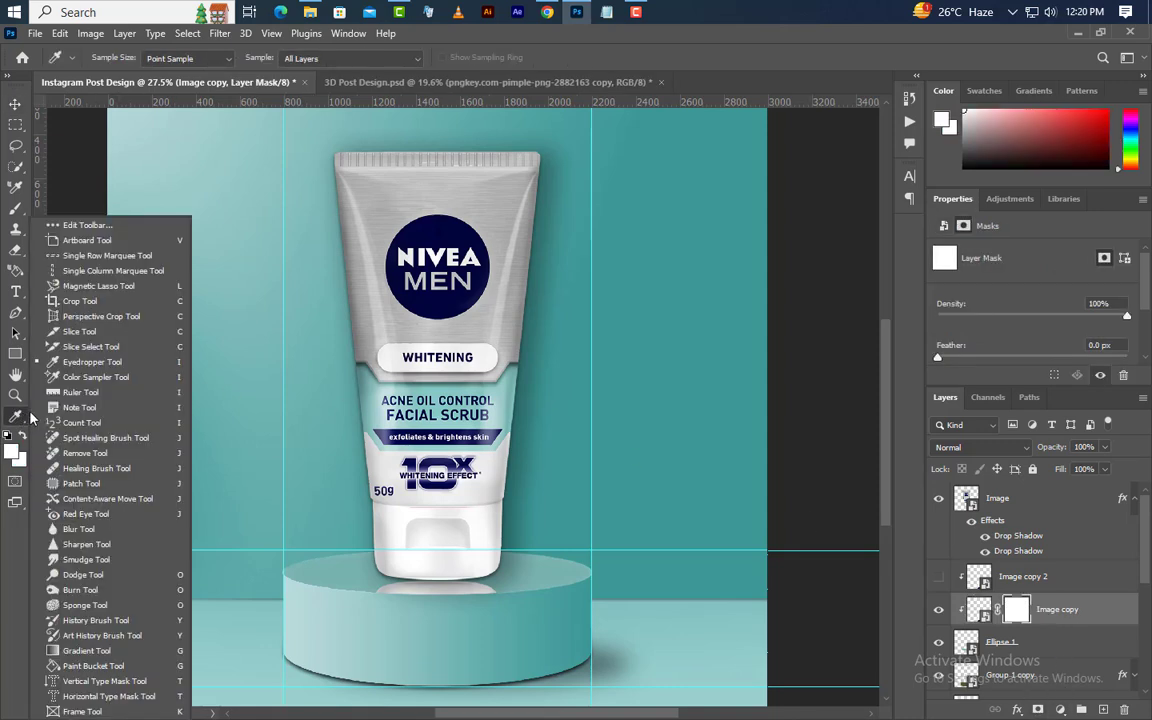
{"action": "left_click", "coordinate": [82, 650]}
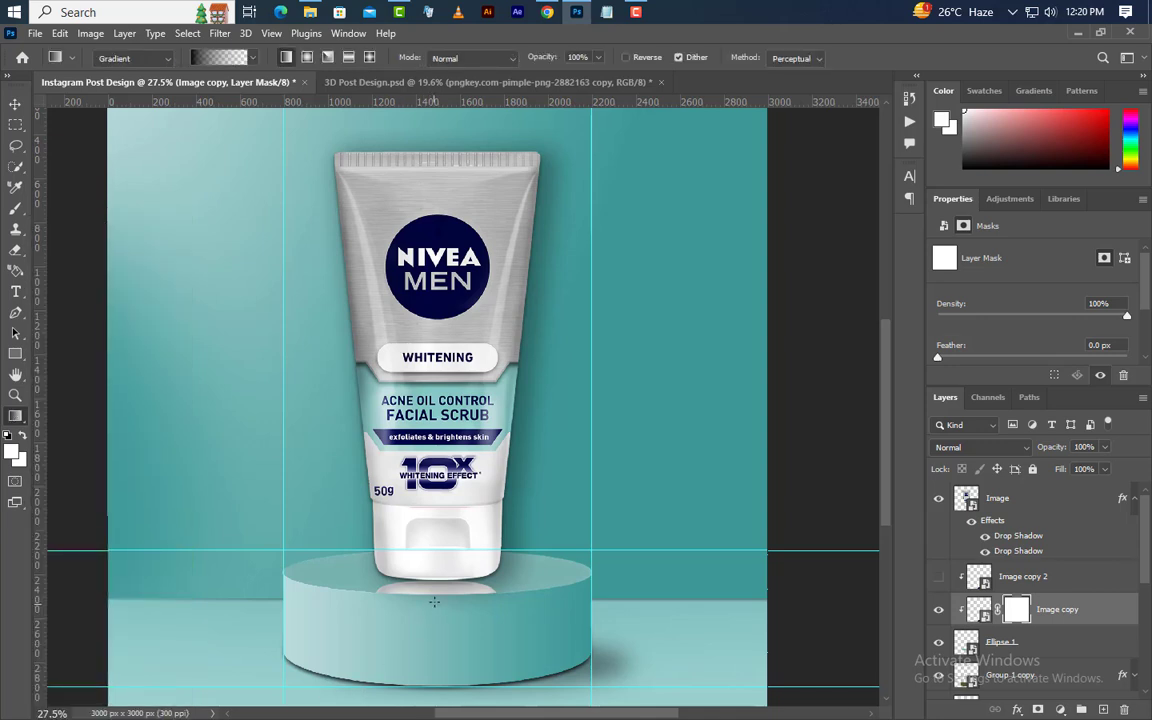
{"action": "left_click_drag", "start_coordinate": [437, 569], "coordinate": [431, 543]}
{"action": "scroll", "coordinate": [608, 463], "scroll_direction": "down", "scroll_amount": 4}
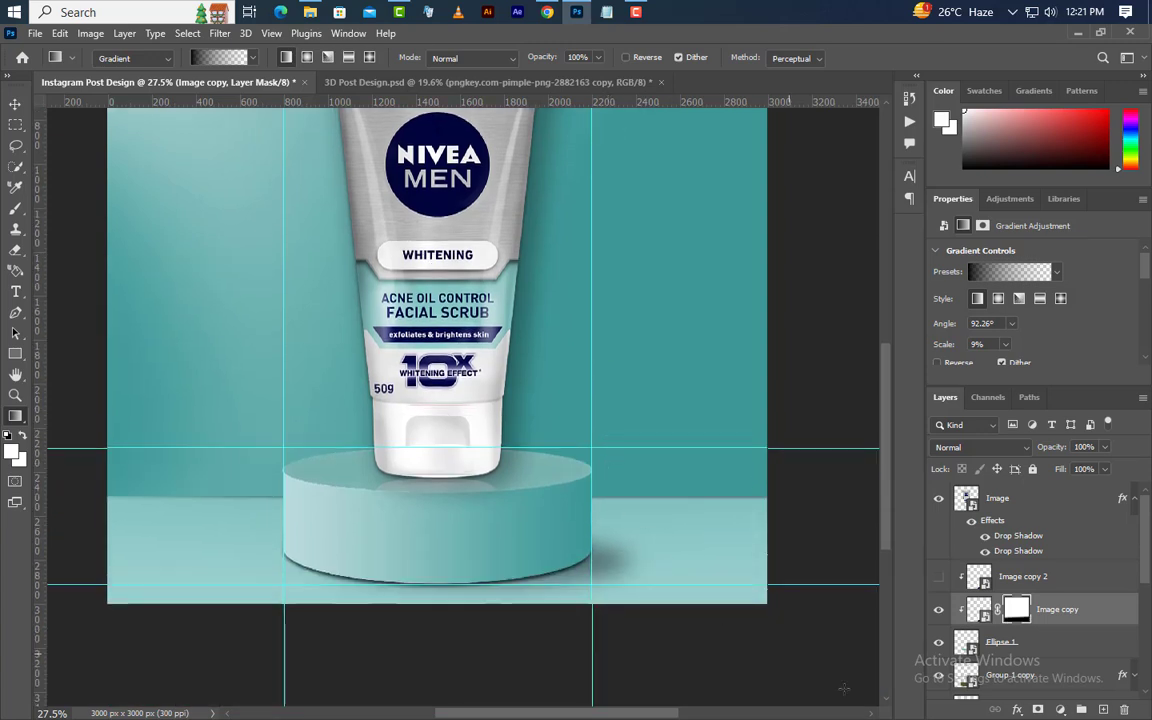
Show Image copy 2 and move it in the layer stack to directly above Color Fill 1, without clipping
{"action": "left_click", "coordinate": [938, 576]}
{"action": "left_click", "coordinate": [965, 583]}
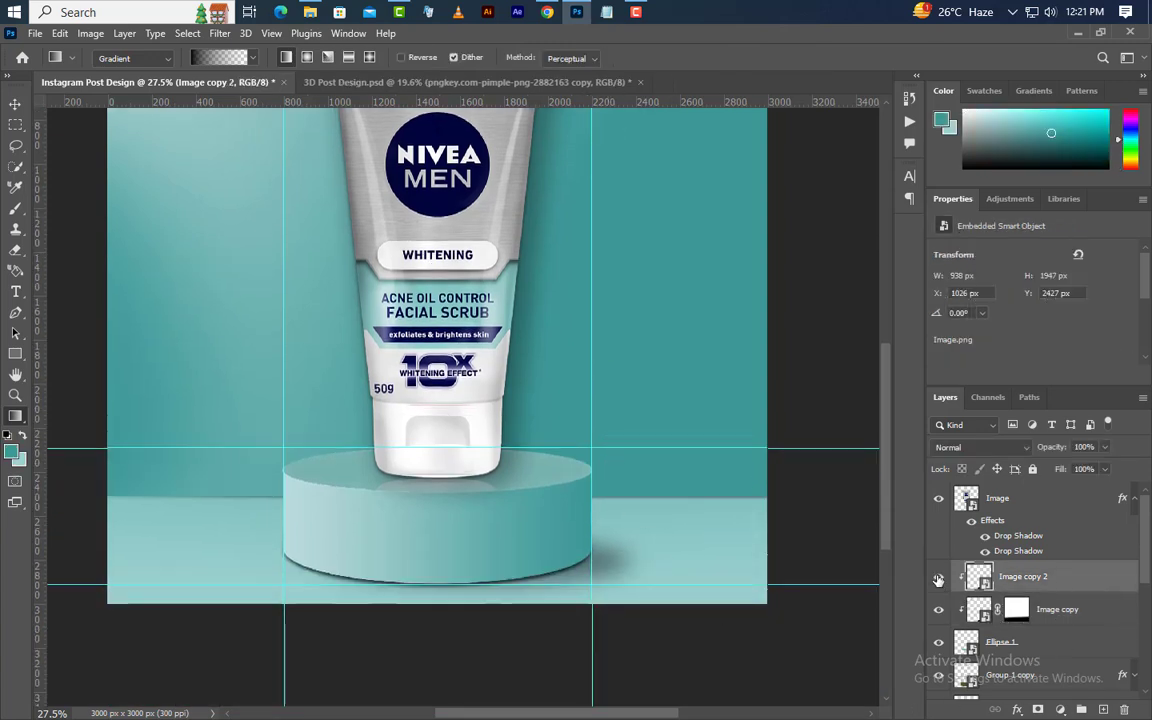
{"action": "left_click_drag", "start_coordinate": [1062, 582], "coordinate": [1059, 636]}
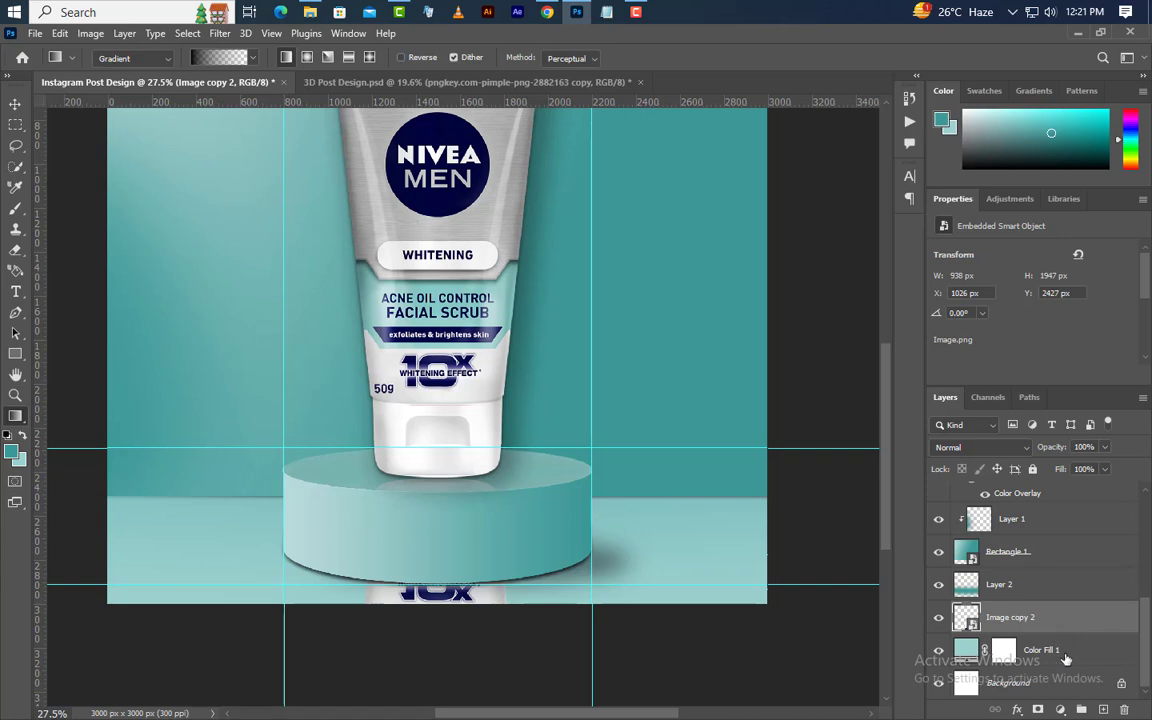
Add a layer mask to Image copy 2 and fade the floor reflection below the podium with a vertical linear gradient
{"action": "left_click", "coordinate": [1038, 710]}
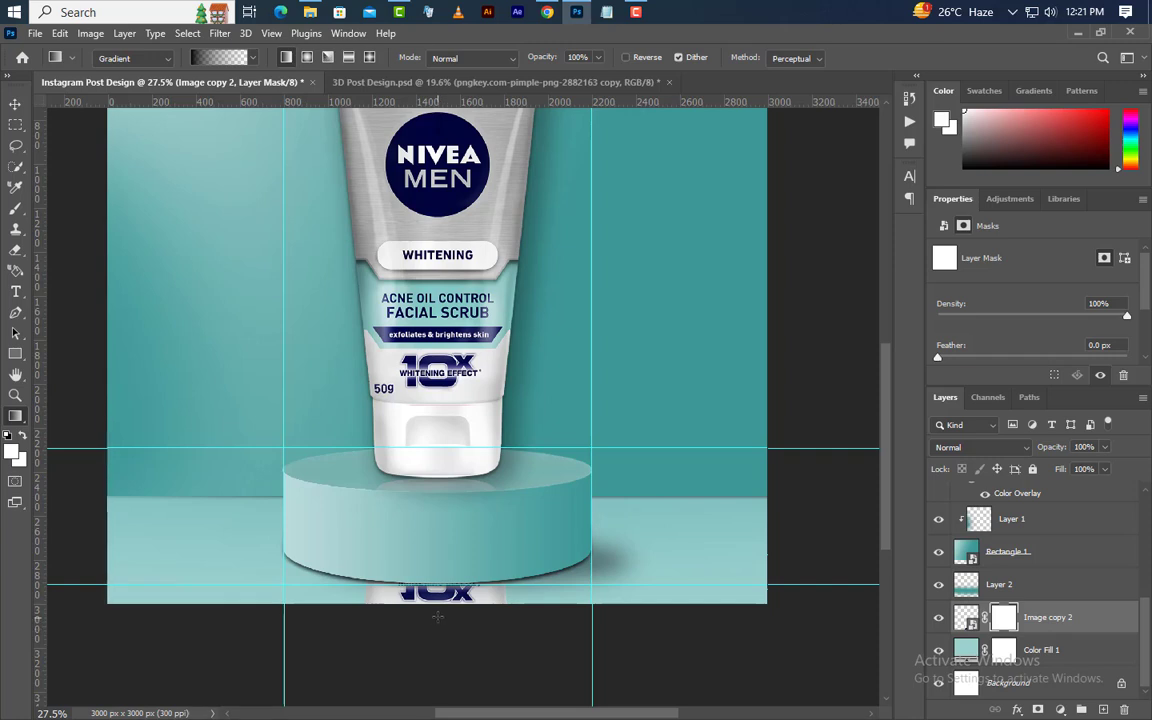
{"action": "left_click_drag", "start_coordinate": [437, 617], "coordinate": [443, 485]}
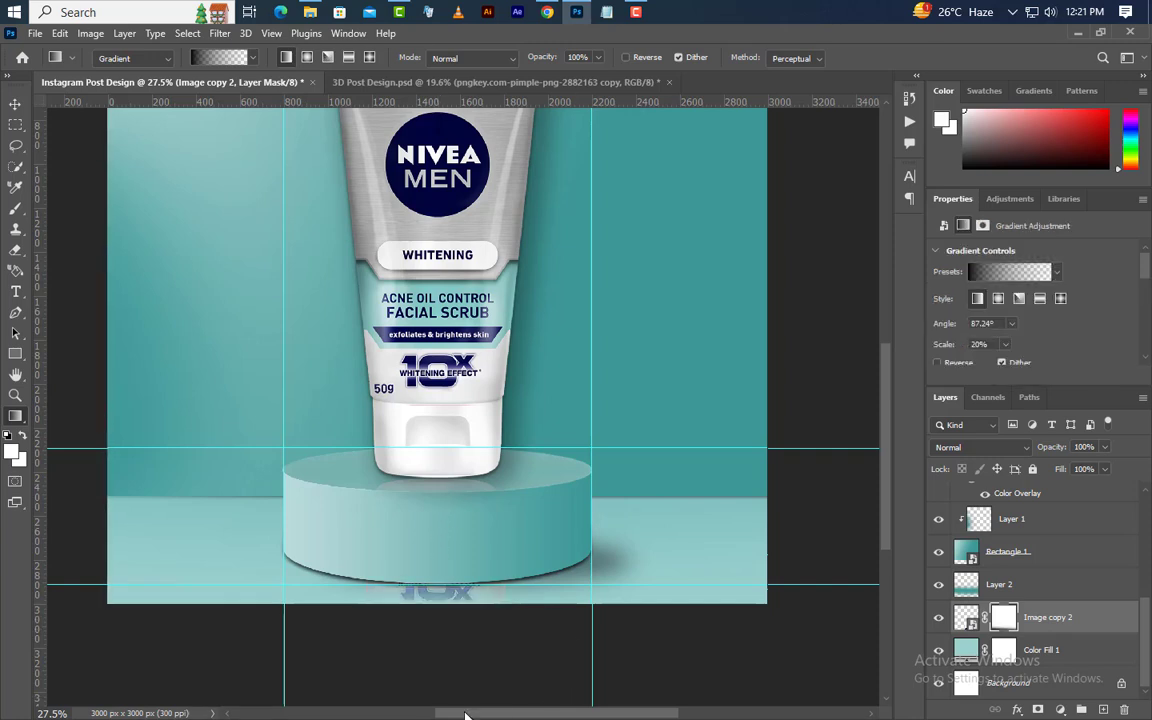
{"action": "scroll", "coordinate": [465, 698], "scroll_direction": "down", "scroll_amount": 1}
{"action": "scroll", "coordinate": [465, 698], "scroll_direction": "down", "scroll_amount": 6}
{"action": "scroll", "coordinate": [460, 190], "scroll_direction": "up", "scroll_amount": 4}
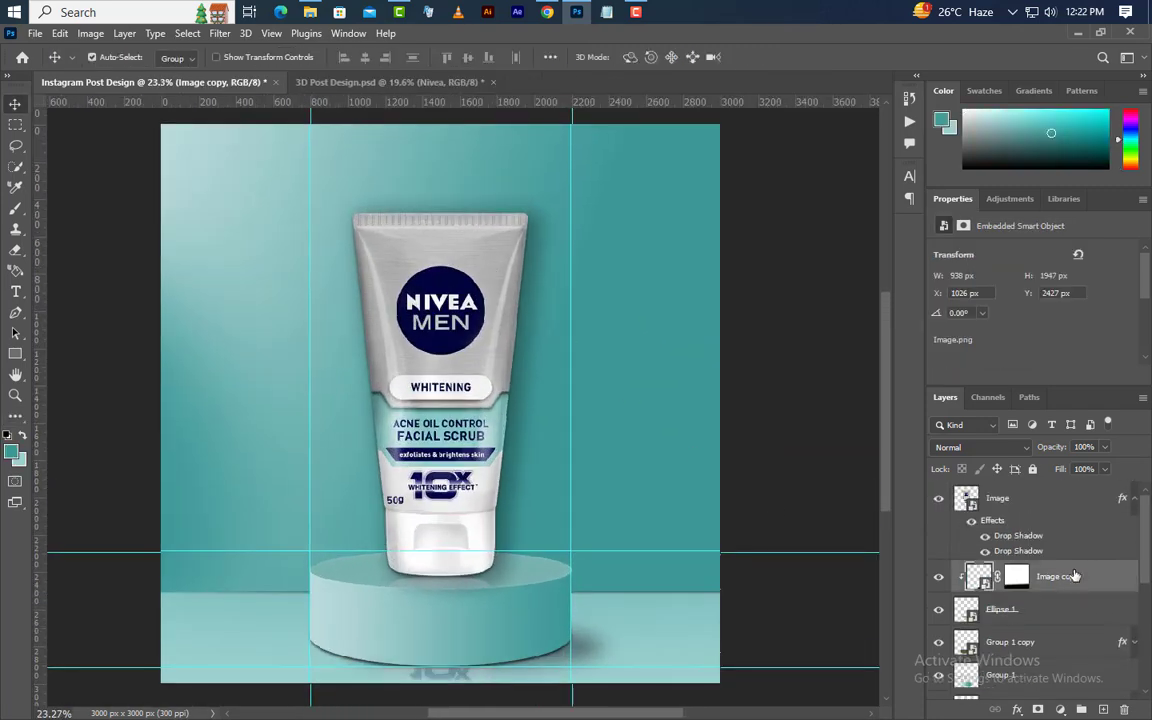
Add the white text "NIVEA" on a new text layer between the Image and Image copy layers
{"action": "left_click", "coordinate": [16, 291]}
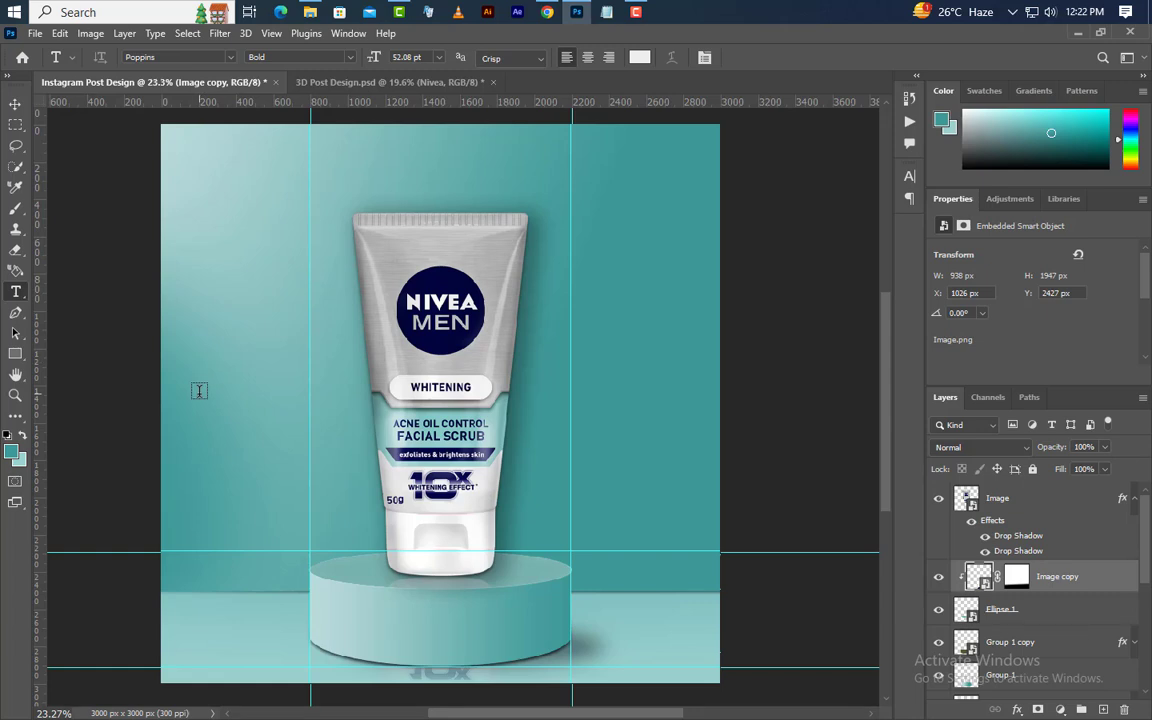
{"action": "left_click", "coordinate": [197, 390]}
{"action": "type", "text": "NI"}
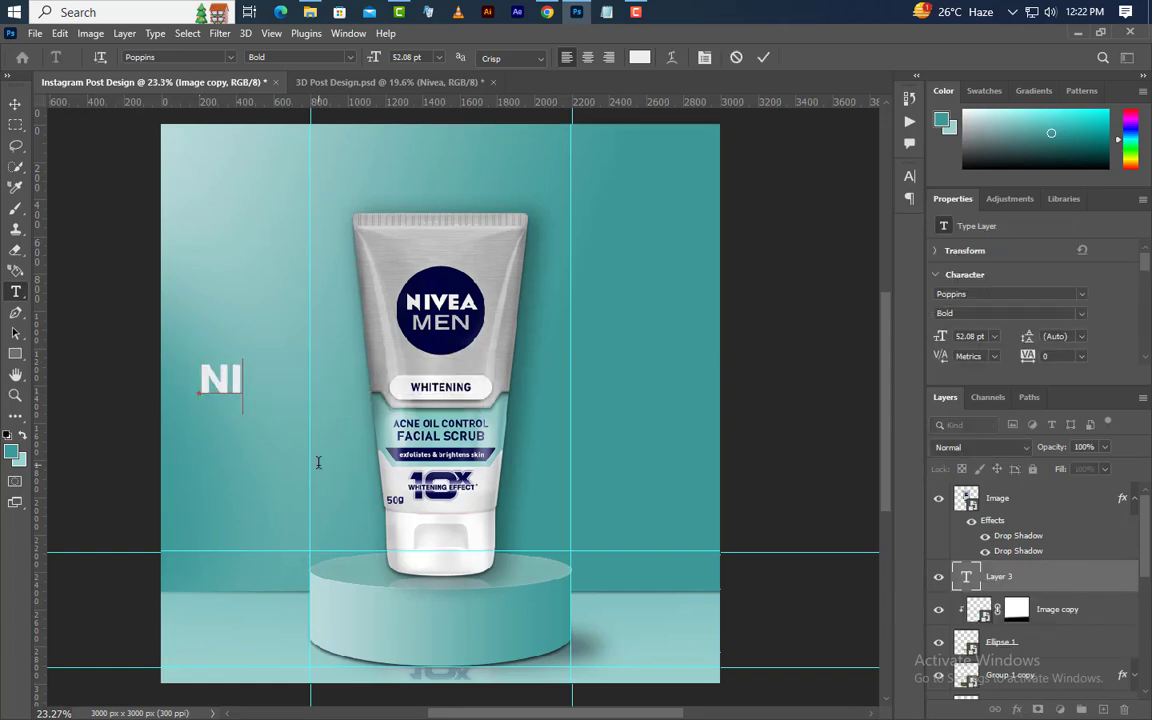
{"action": "type", "text": "VEA"}
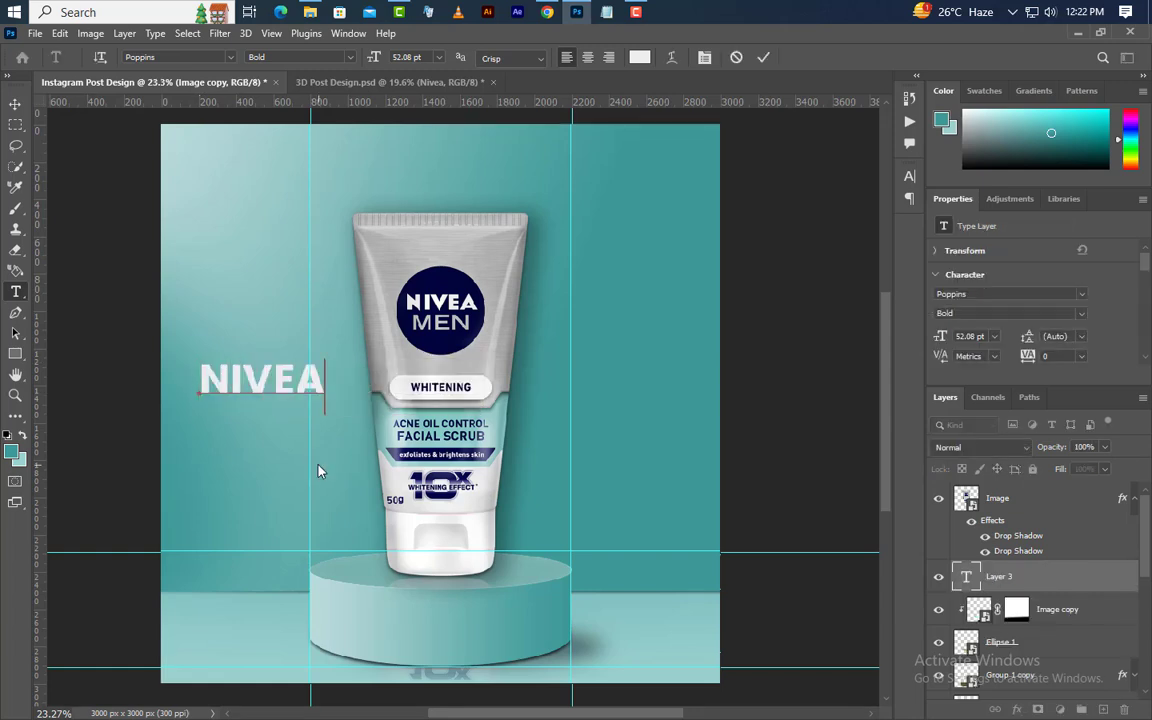
{"action": "left_click", "coordinate": [764, 57]}
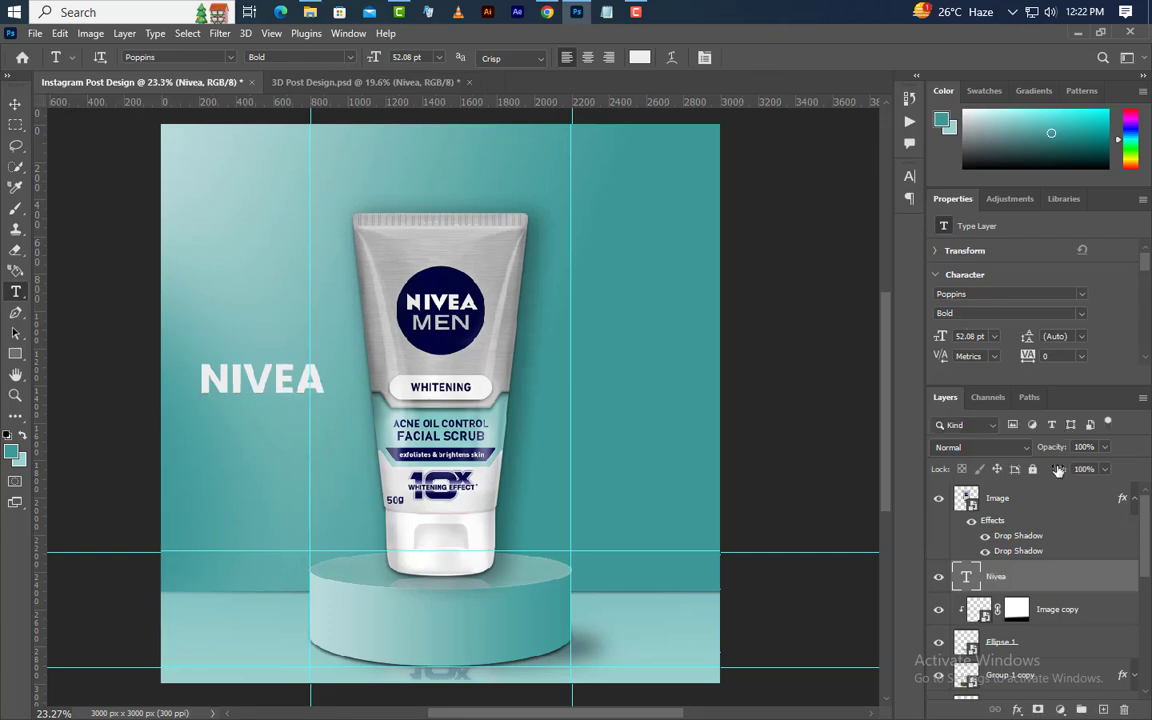
Set the NIVEA text size to 210 pt in Poppins Bold
{"action": "left_click", "coordinate": [939, 338]}
{"action": "type", "text": "210"}
{"action": "key", "text": "Return"}
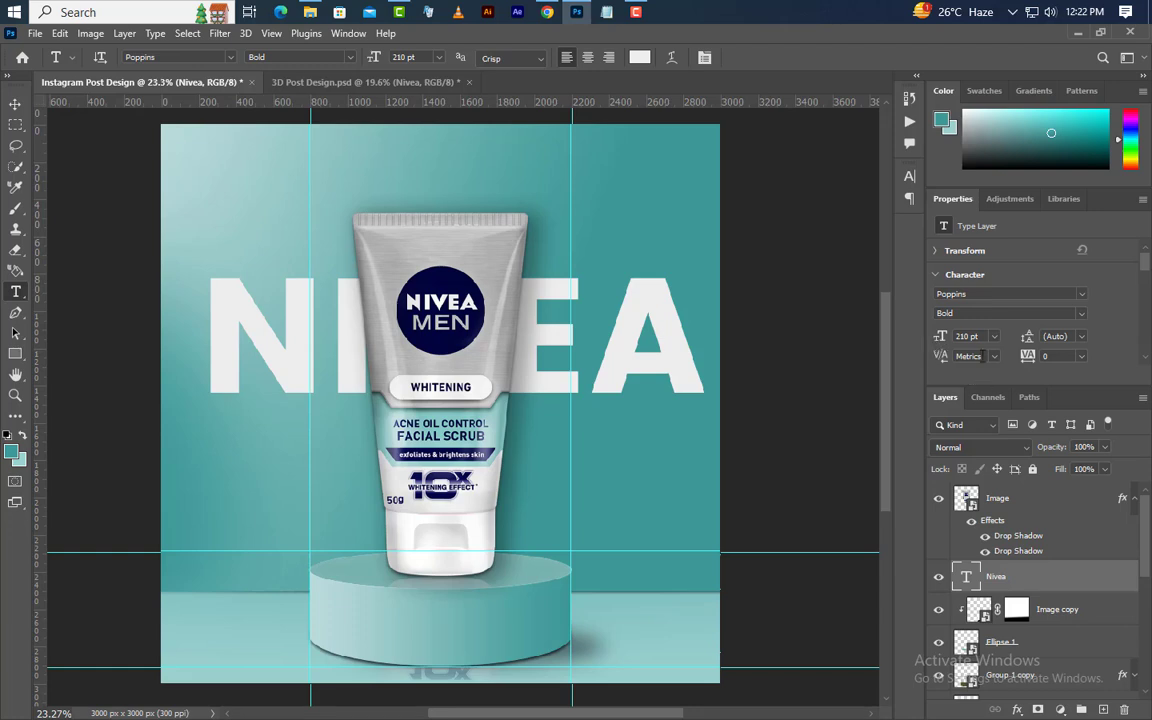
{"action": "left_click", "coordinate": [950, 293]}
{"action": "left_click", "coordinate": [952, 313]}
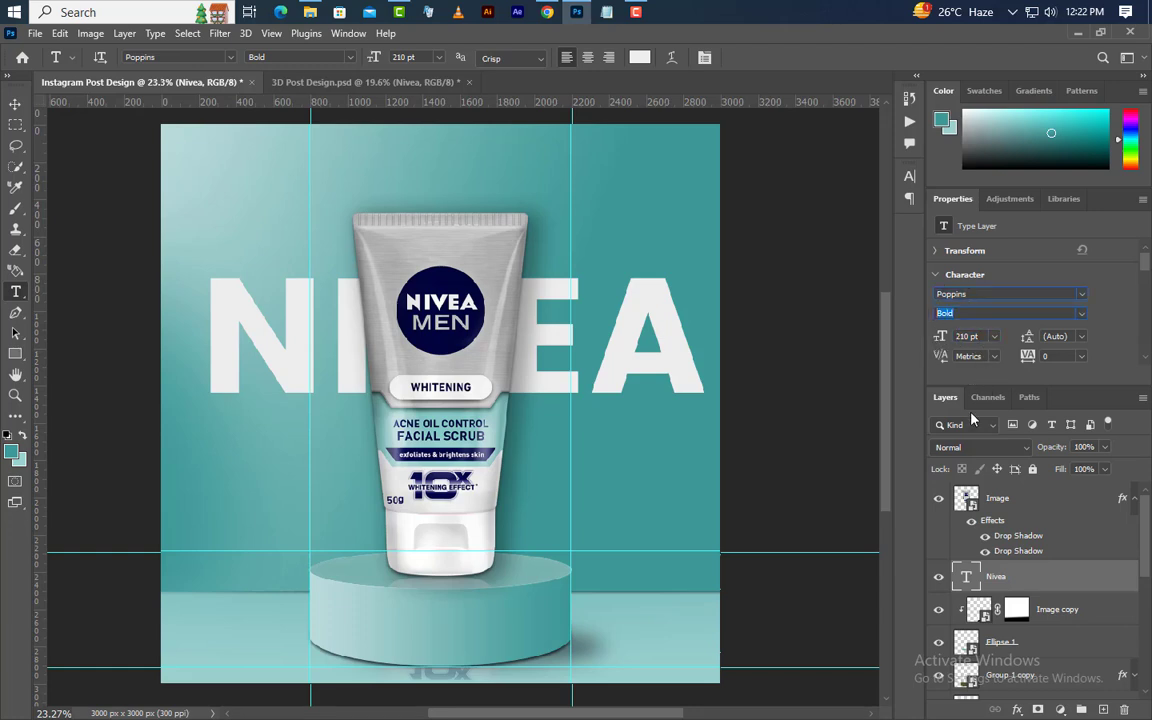
Centre the NIVEA text horizontally and vertically on the whole canvas and clear the selection
{"action": "left_click", "coordinate": [15, 103]}
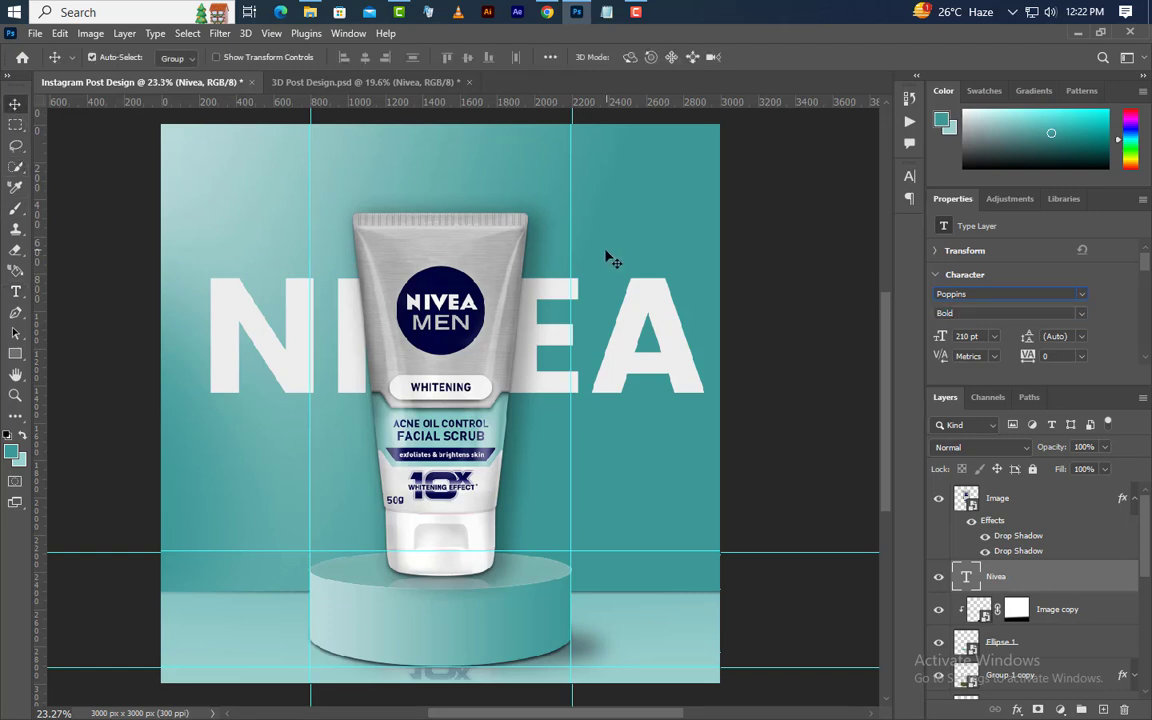
{"action": "key", "text": "ctrl+a"}
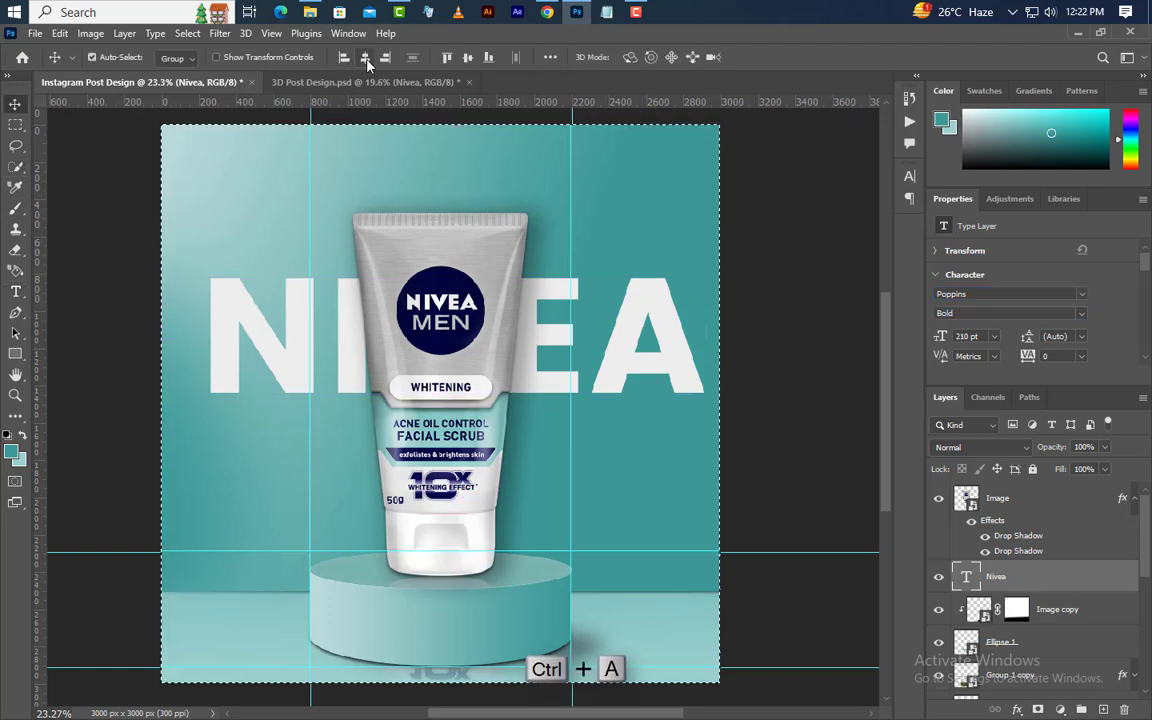
{"action": "left_click", "coordinate": [366, 58]}
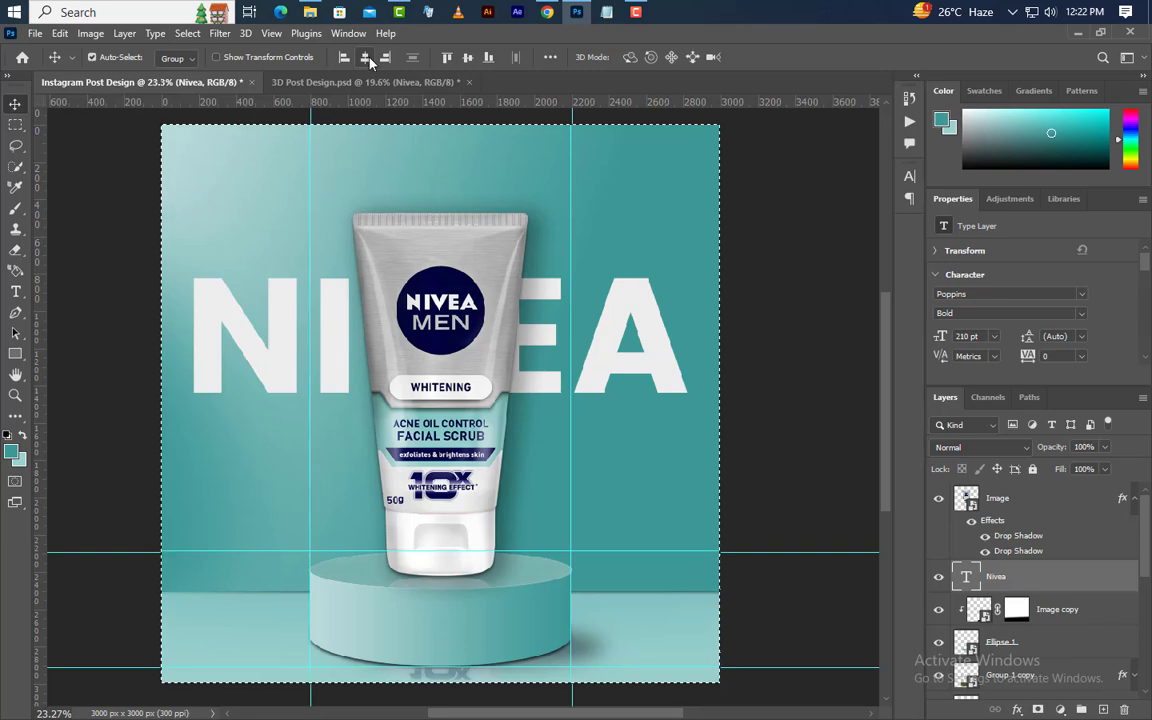
{"action": "left_click", "coordinate": [467, 57]}
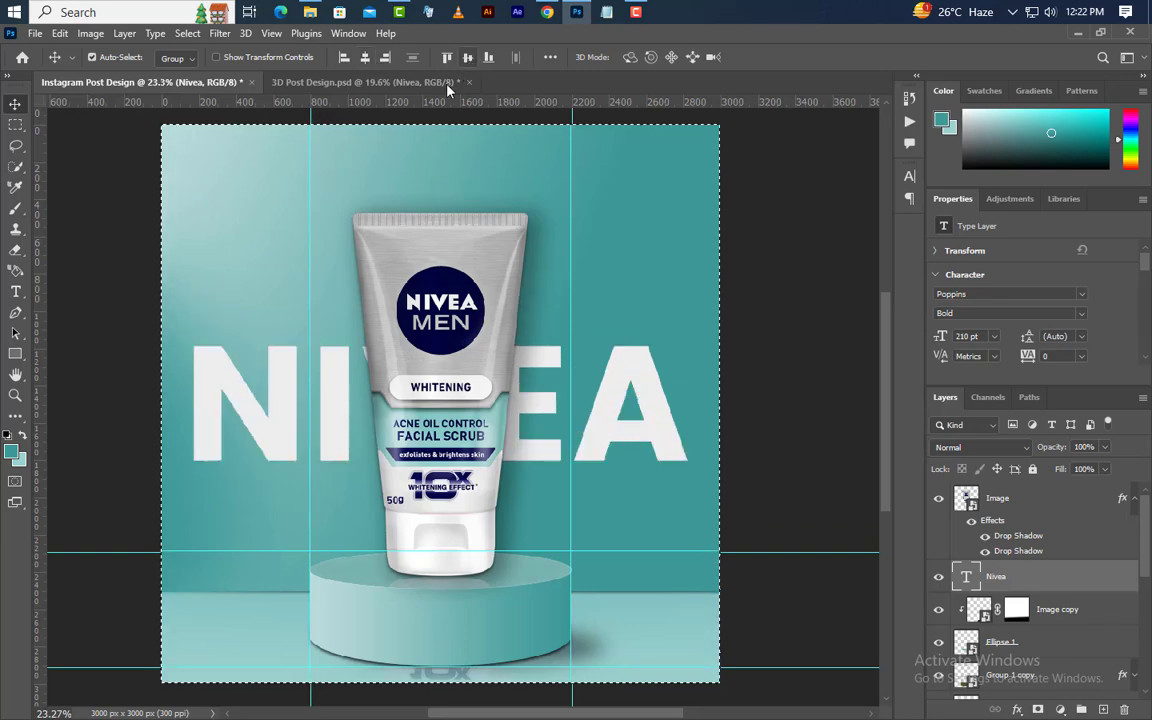
{"action": "left_click", "coordinate": [187, 33]}
{"action": "left_click", "coordinate": [203, 66]}
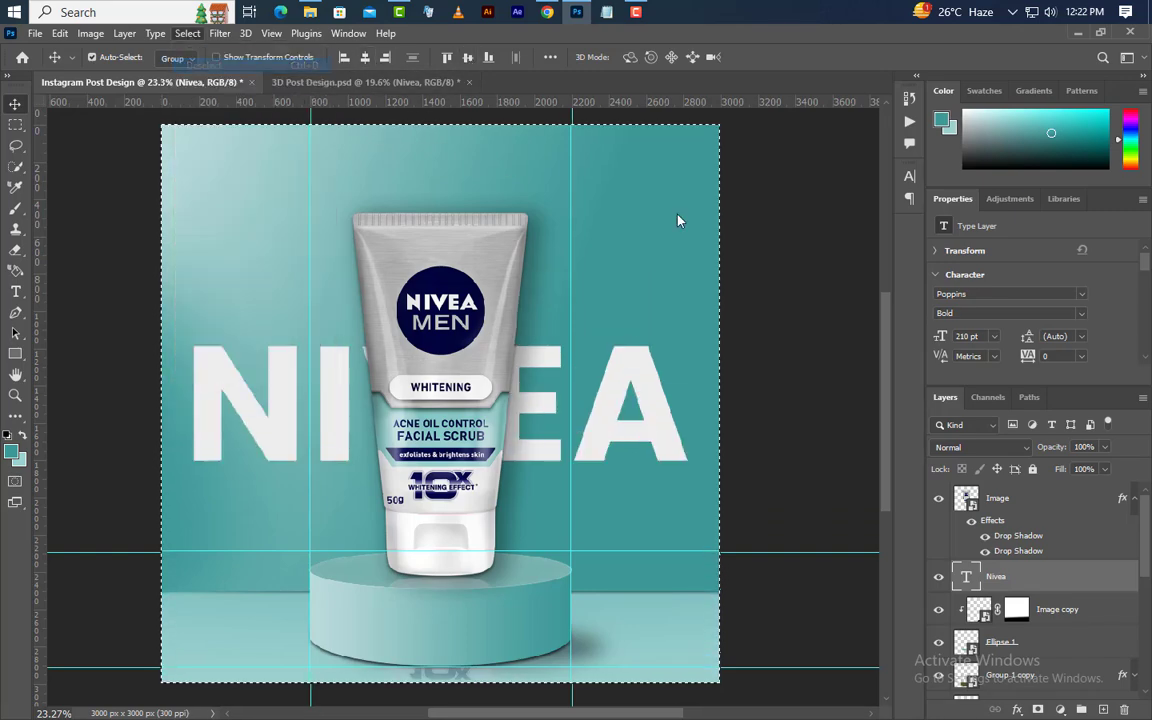
Nudge the NIVEA text up by about 120 px
{"action": "key", "text": "shift+Up"}
{"action": "key", "text": "shift+Up"}
{"action": "key", "text": "shift+Up"}
{"action": "key", "text": "shift+Up"}
{"action": "key", "text": "shift+Up"}
{"action": "key", "text": "shift+Up"}
{"action": "key", "text": "shift+Up"}
{"action": "key", "text": "shift+Up"}
{"action": "key", "text": "shift+Up"}
{"action": "key", "text": "shift+Up"}
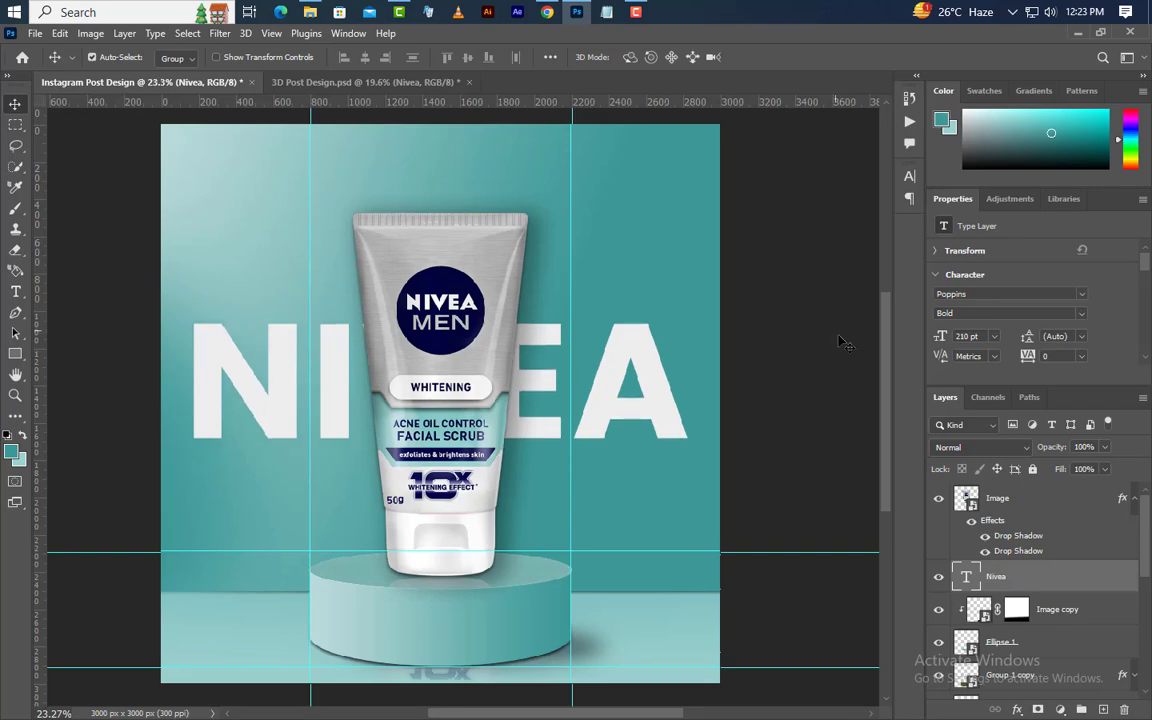
Give the NIVEA text a black Multiply inner shadow with 50% opacity, 90° angle, 5 px distance, 5% choke and 10 px size
{"action": "right_click", "coordinate": [1094, 579]}
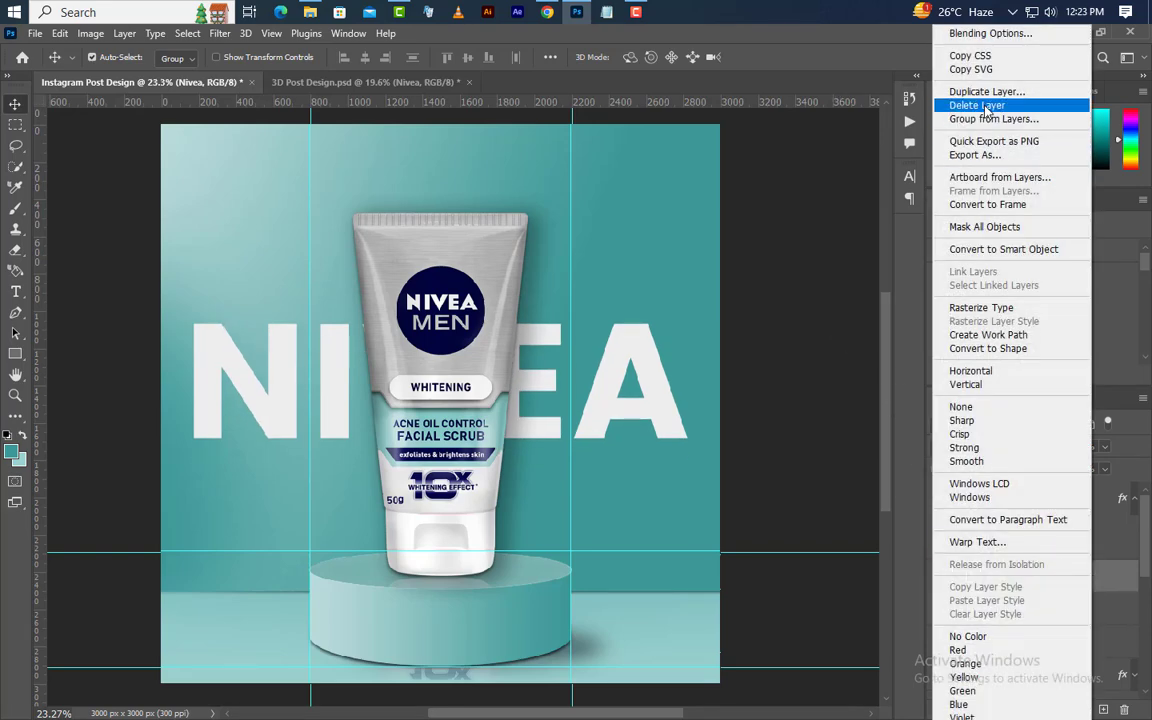
{"action": "left_click", "coordinate": [1000, 36]}
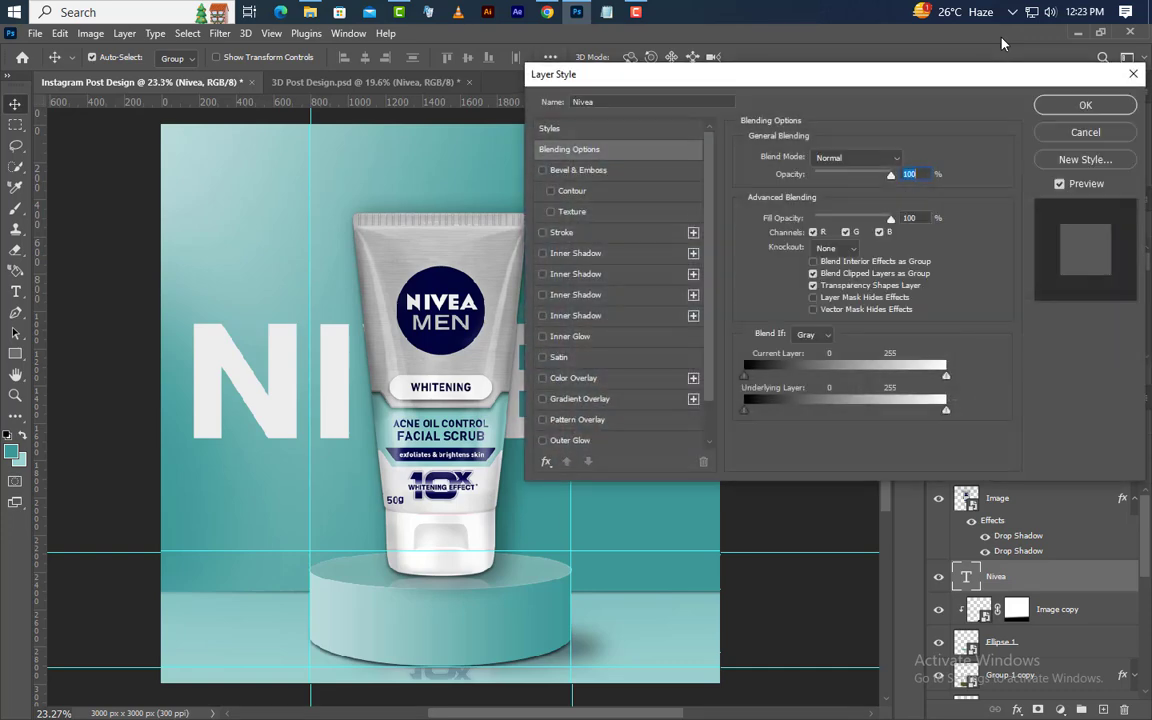
{"action": "left_click_drag", "start_coordinate": [722, 73], "coordinate": [792, 75]}
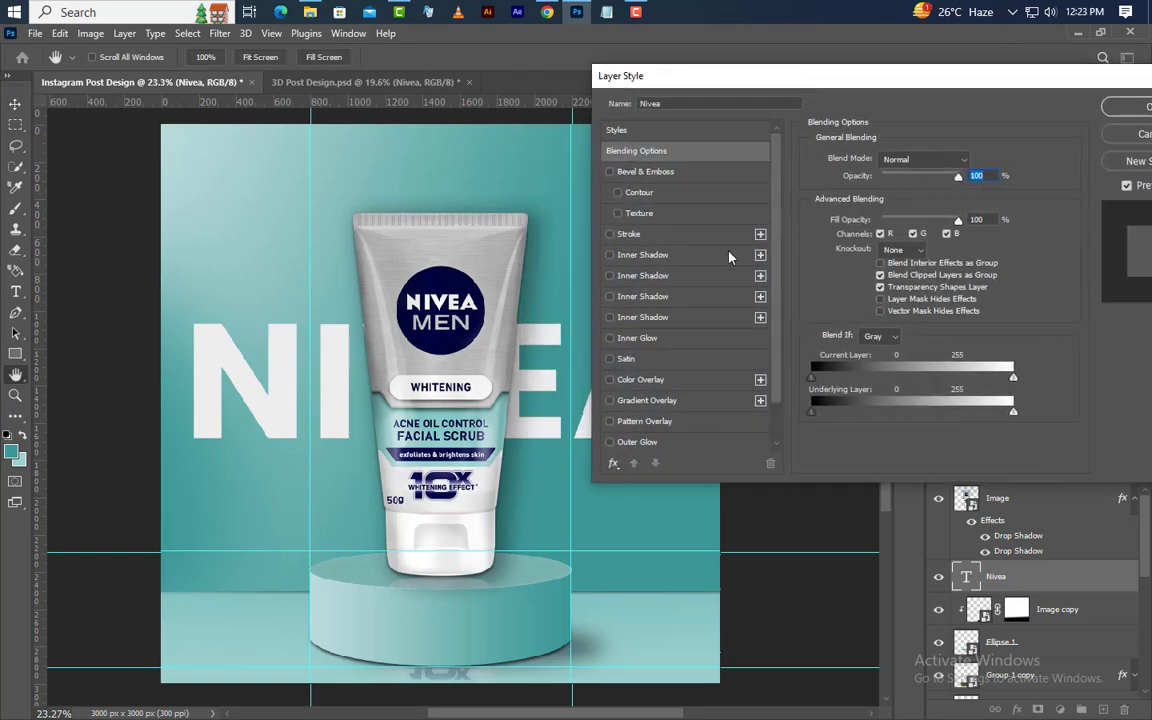
{"action": "left_click", "coordinate": [643, 255]}
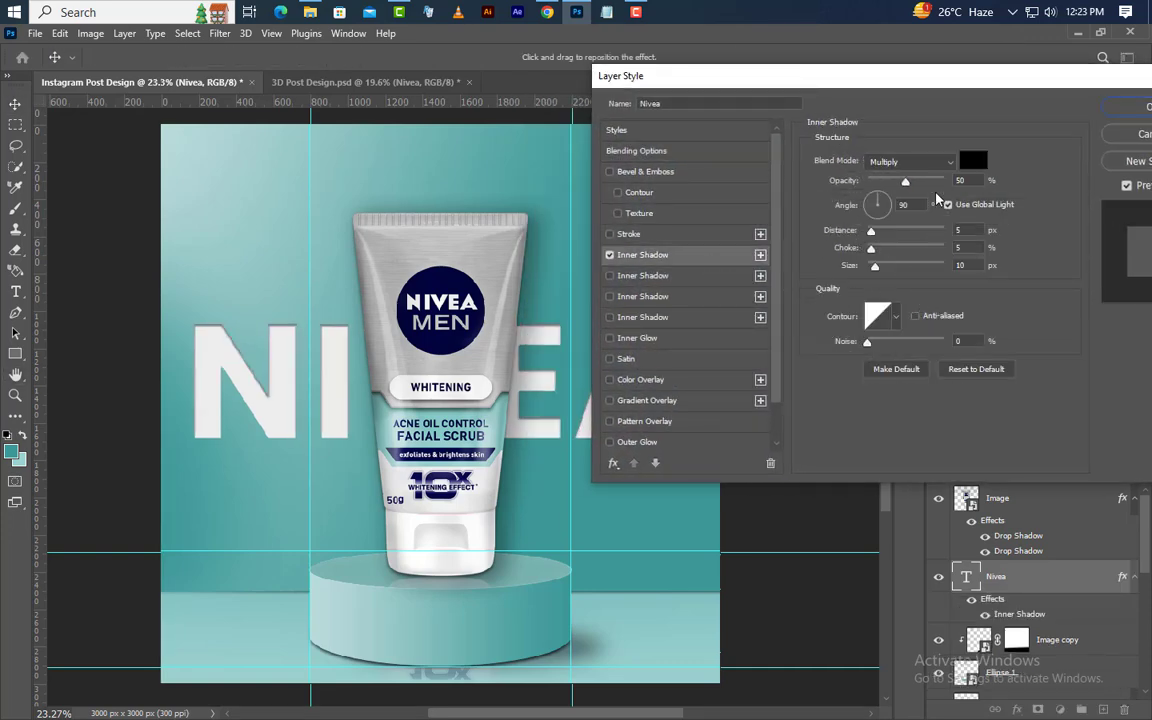
{"action": "left_click", "coordinate": [880, 161]}
{"action": "left_click", "coordinate": [830, 218]}
{"action": "left_click", "coordinate": [975, 160]}
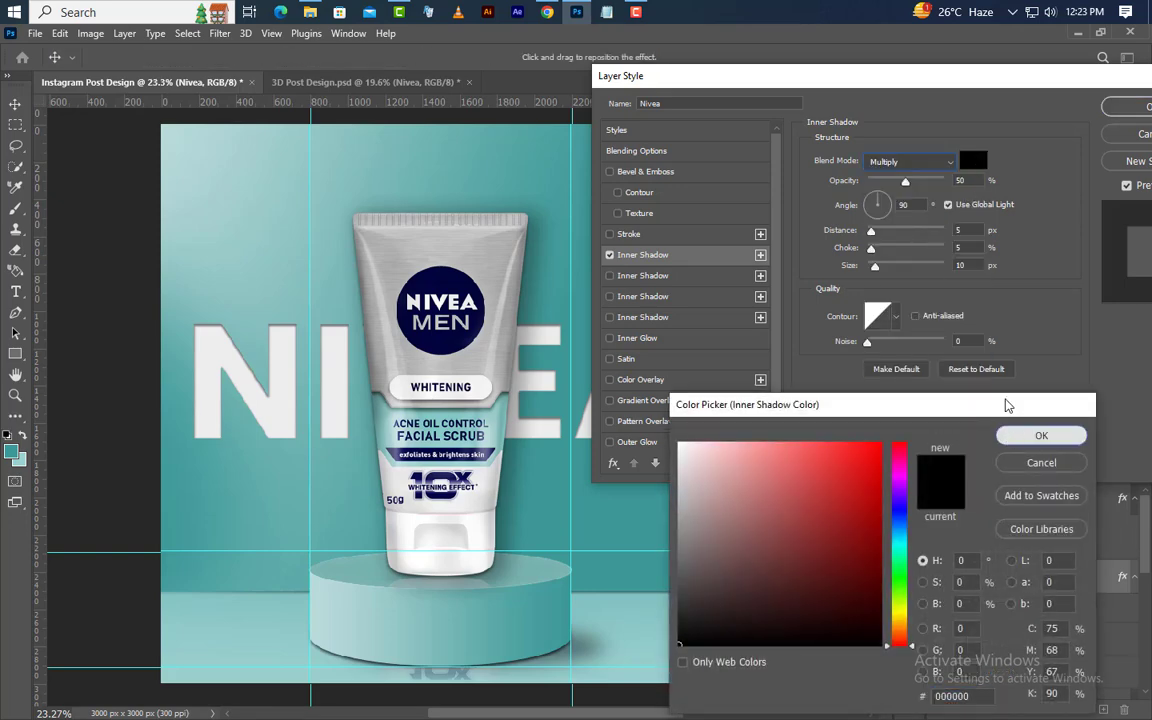
{"action": "key", "text": "Escape"}
{"action": "left_click_drag", "start_coordinate": [968, 181], "coordinate": [891, 208]}
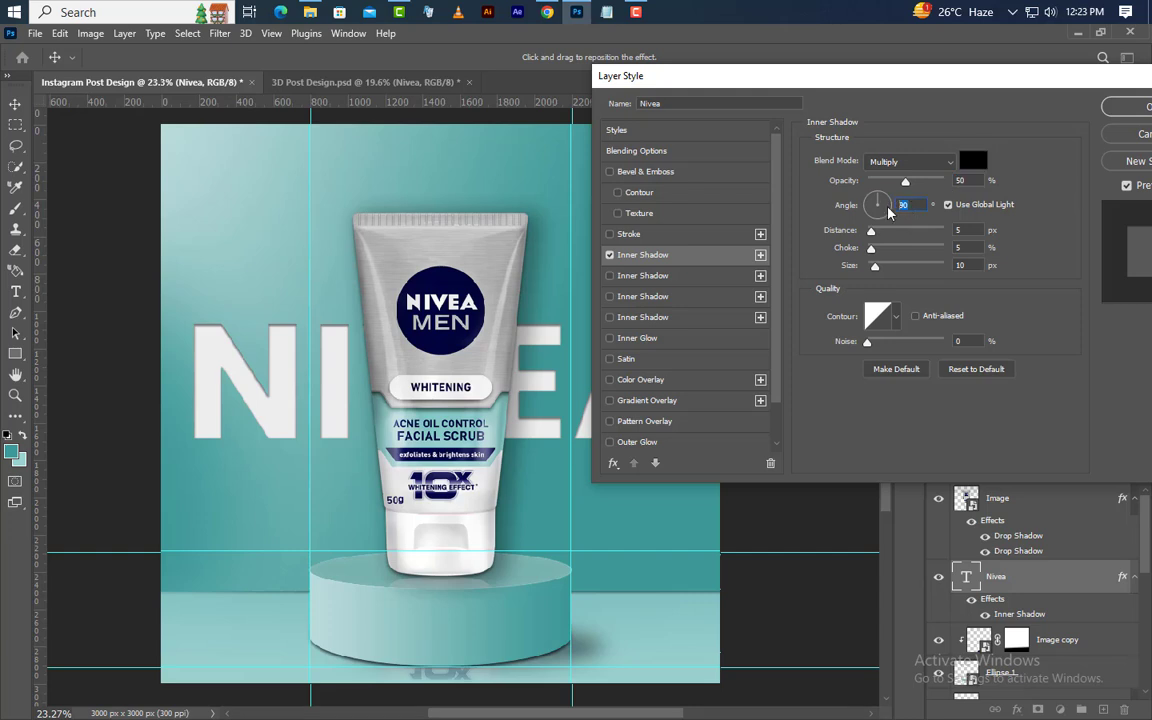
{"action": "key", "text": "Tab"}
{"action": "key", "text": "Tab"}
{"action": "key", "text": "Tab"}
Add a second black Multiply inner shadow with 35% opacity, 145° angle, 10 px distance, 5% choke and 20 px size
{"action": "left_click", "coordinate": [688, 276]}
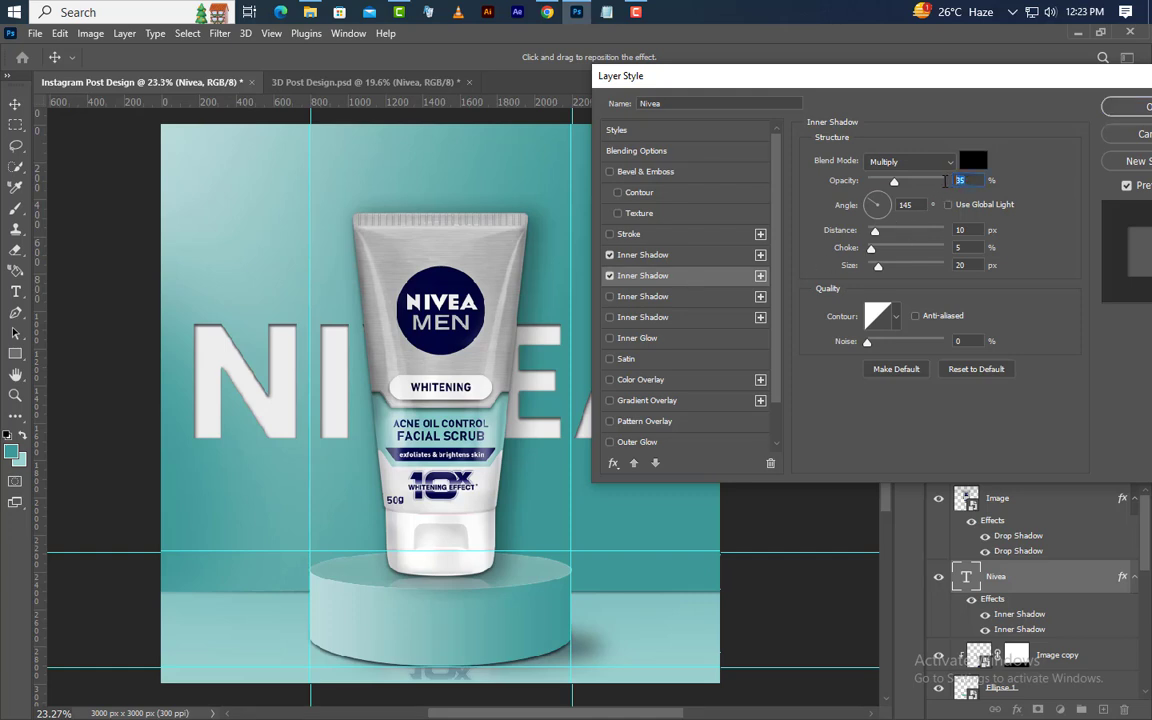
{"action": "left_click", "coordinate": [908, 205]}
{"action": "key", "text": "Tab"}
{"action": "key", "text": "Tab"}
{"action": "key", "text": "Tab"}
Add a third black Multiply inner shadow with 20% opacity, 145° angle, 20 px distance, 10% choke and 35 px size
{"action": "left_click", "coordinate": [660, 296]}
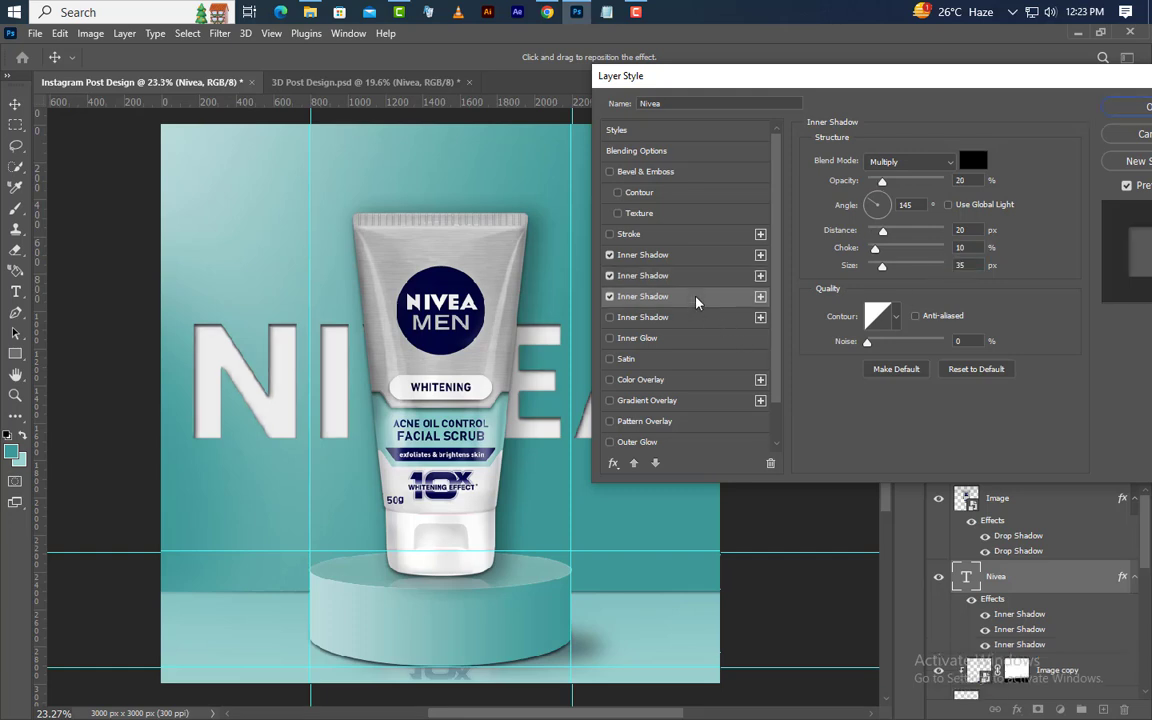
{"action": "left_click", "coordinate": [977, 181]}
{"action": "left_click_drag", "start_coordinate": [978, 181], "coordinate": [896, 206]}
{"action": "left_click_drag", "start_coordinate": [974, 231], "coordinate": [945, 265]}
Add a black Normal inner glow with 5% opacity, 5% noise, Softer technique, Edge source, 100 px size and 50% range
{"action": "left_click", "coordinate": [684, 340]}
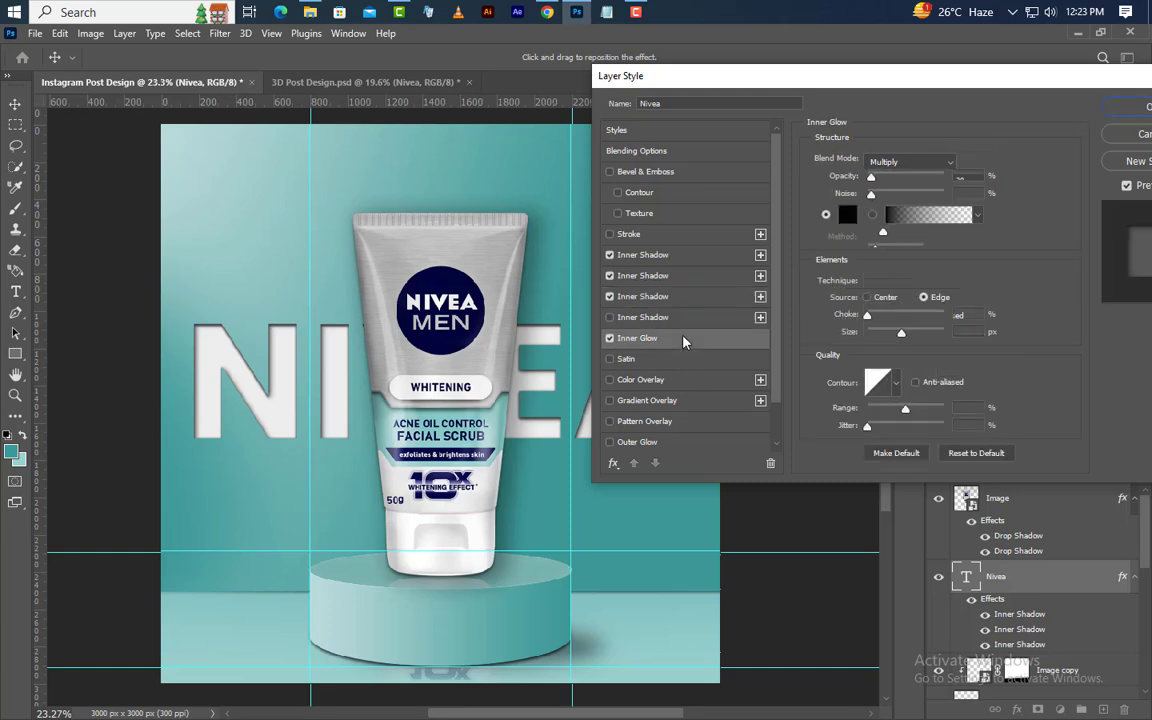
{"action": "left_click", "coordinate": [965, 176]}
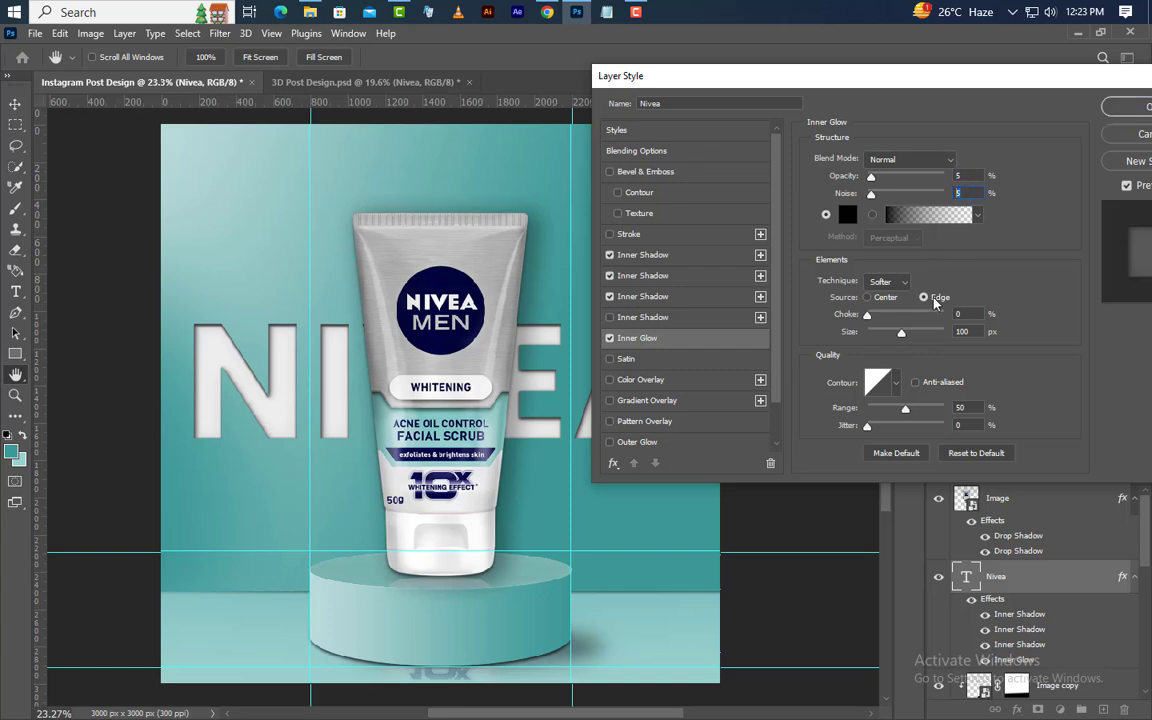
{"action": "left_click", "coordinate": [970, 331]}
{"action": "left_click", "coordinate": [962, 407]}
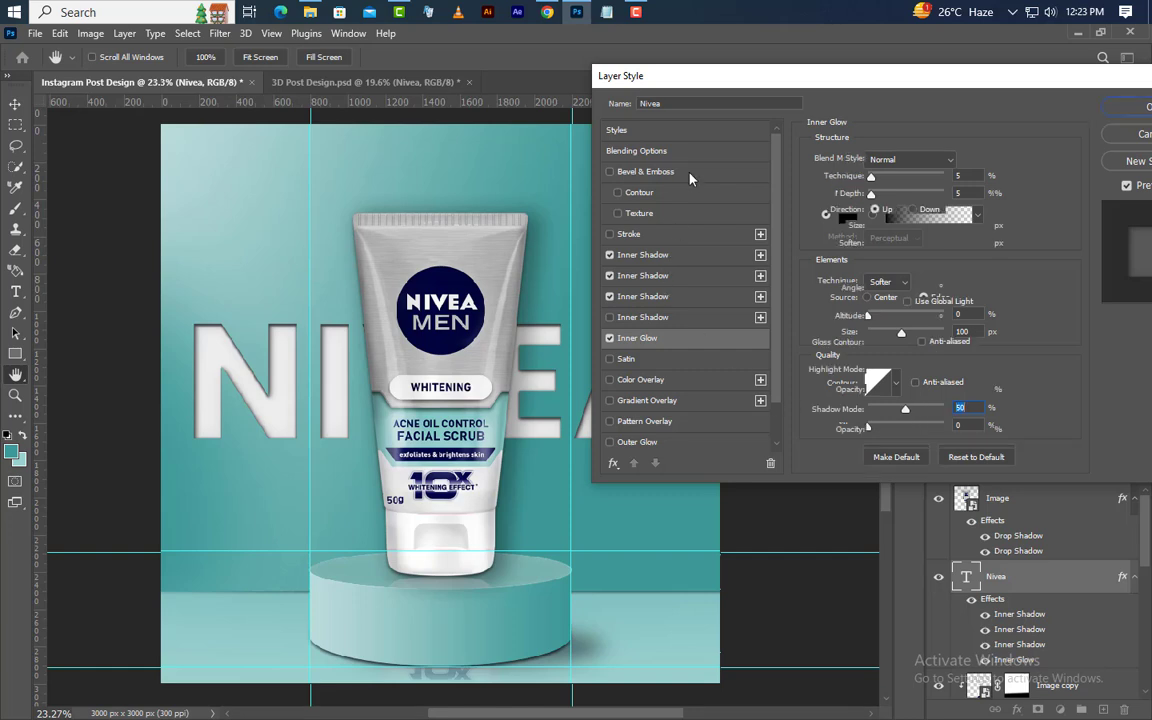
Add an Inner Bevel to the NIVEA text with Smooth technique, 200% depth, Up direction, 3 px size, 5 px soften, 145° angle and 48° altitude
{"action": "left_click", "coordinate": [650, 171]}
{"action": "left_click", "coordinate": [930, 160]}
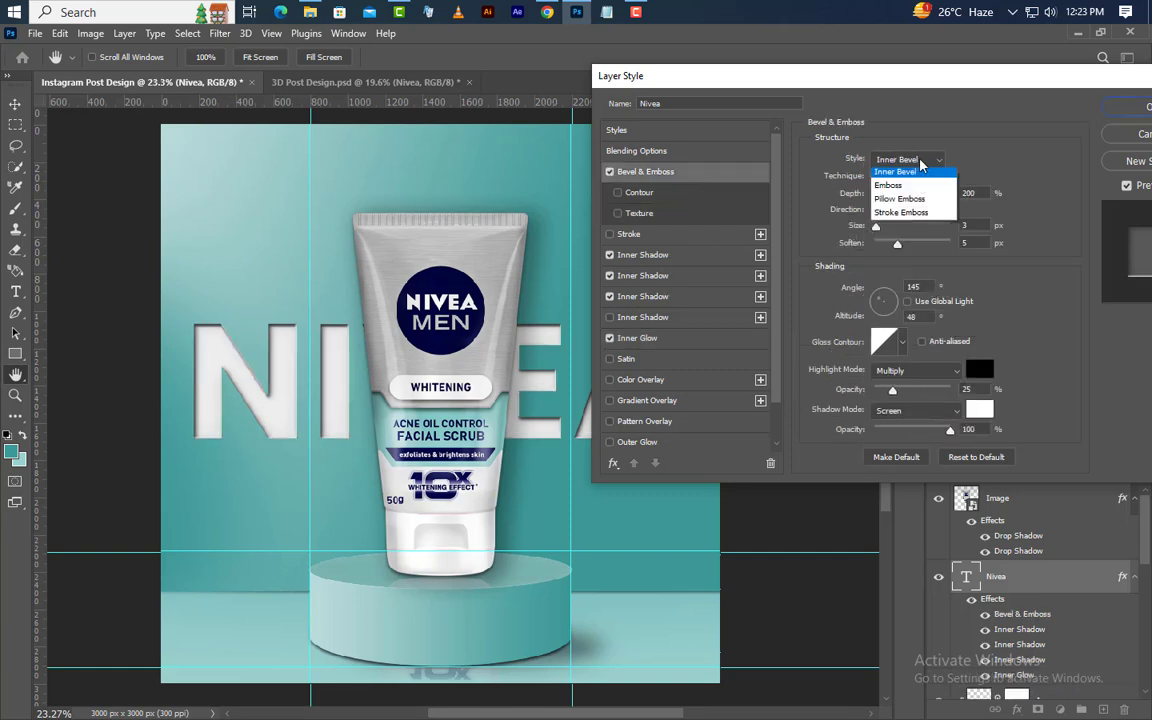
{"action": "left_click", "coordinate": [905, 176]}
{"action": "left_click", "coordinate": [914, 181]}
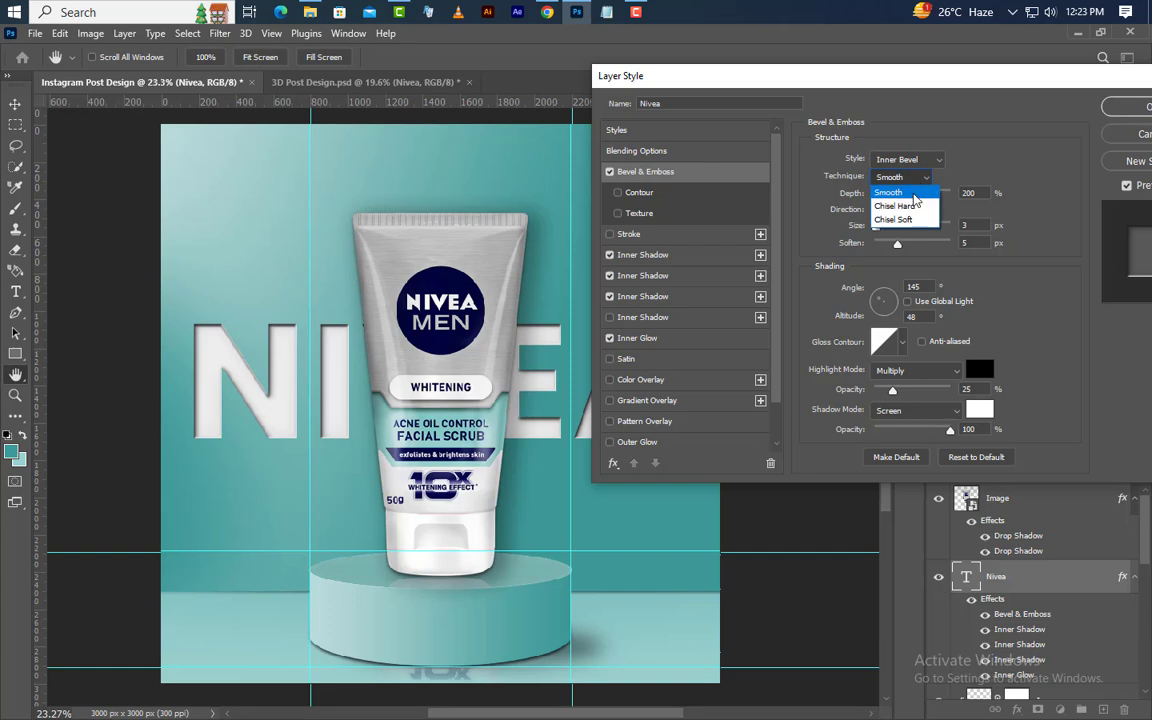
{"action": "left_click", "coordinate": [914, 196]}
{"action": "left_click_drag", "start_coordinate": [980, 194], "coordinate": [958, 242]}
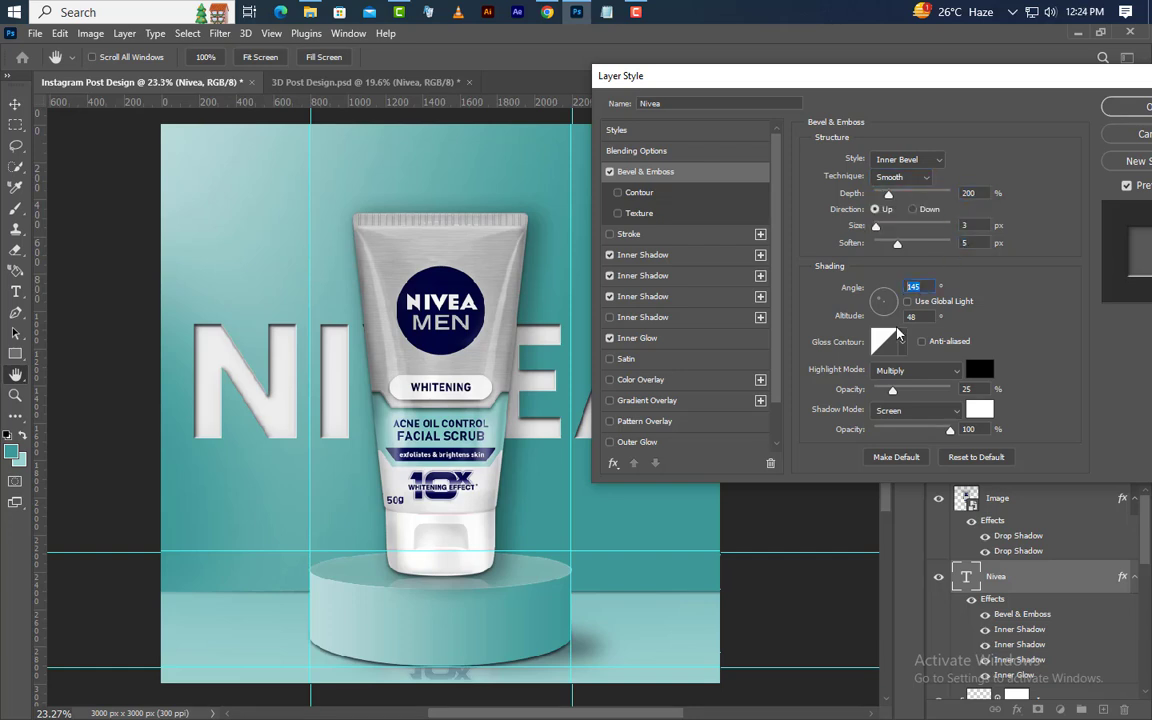
{"action": "left_click", "coordinate": [912, 316]}
Set the bevel highlight to black Multiply at 25% opacity and its shadow to white Screen at 100%, and apply the layer style
{"action": "left_click", "coordinate": [918, 370]}
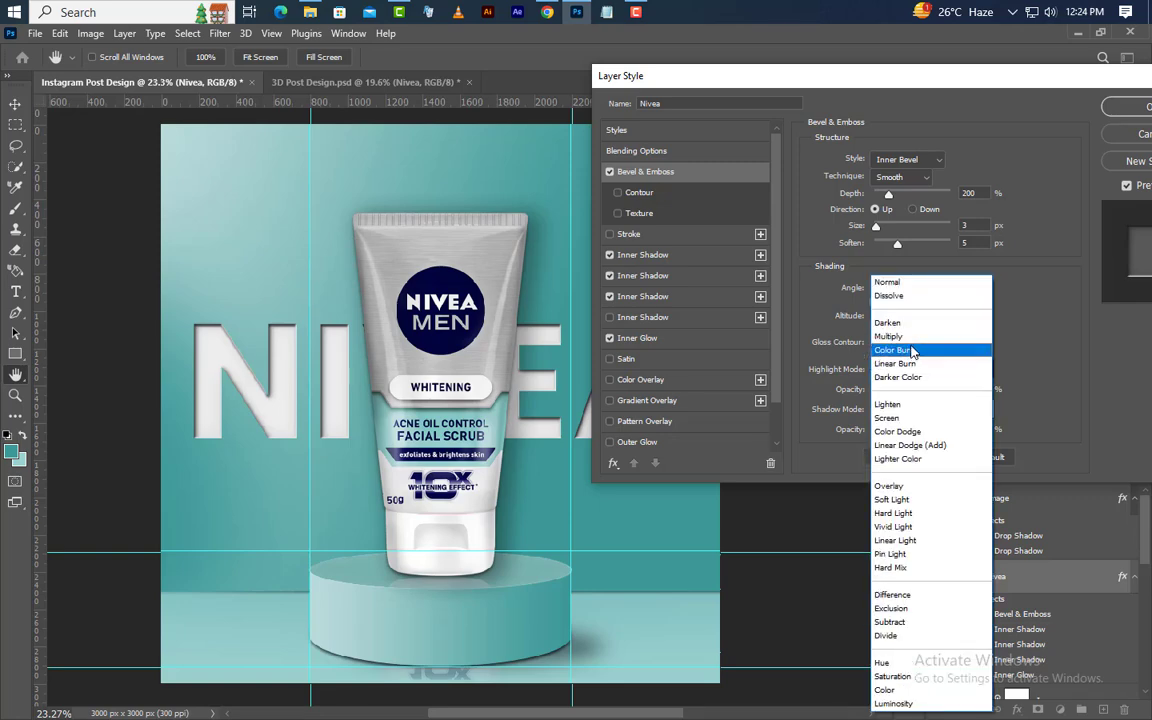
{"action": "left_click", "coordinate": [910, 339]}
{"action": "left_click", "coordinate": [979, 388]}
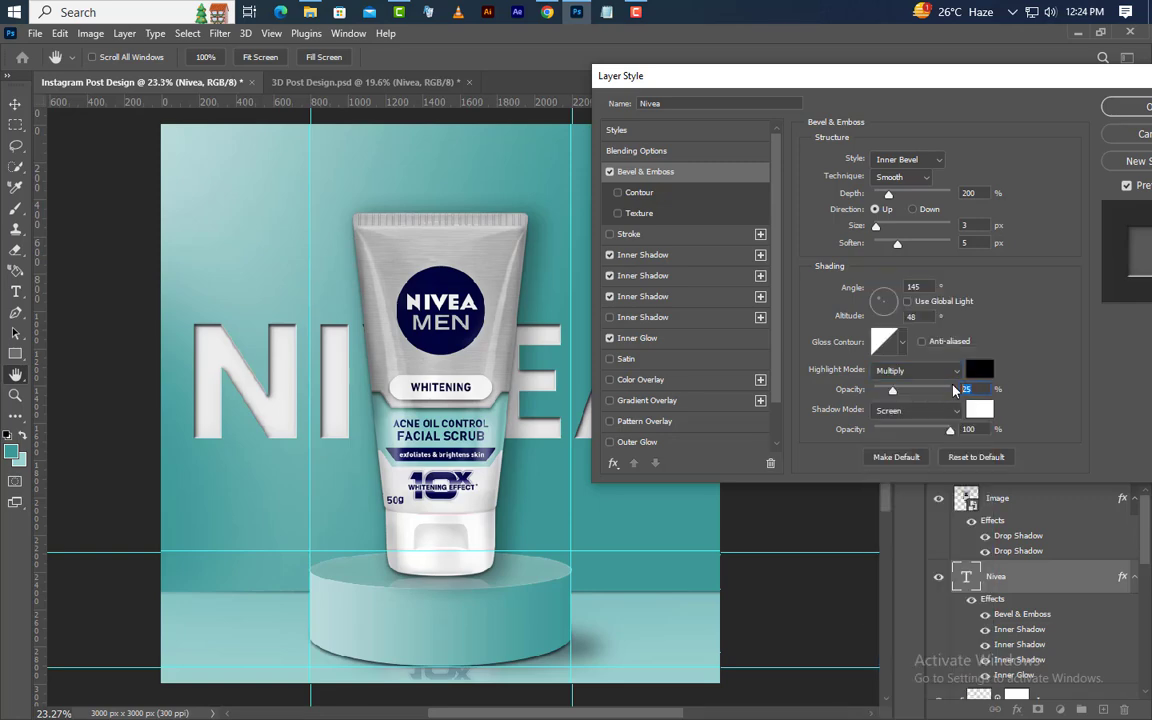
{"action": "left_click", "coordinate": [979, 370]}
{"action": "left_click", "coordinate": [1008, 437]}
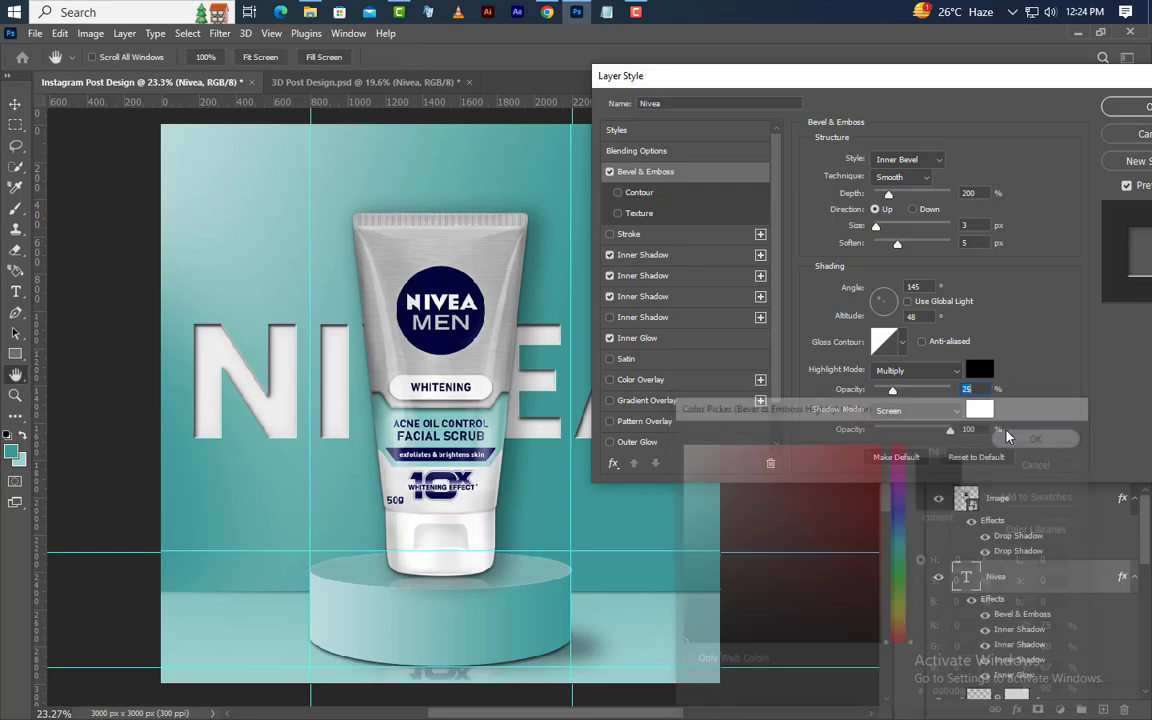
{"action": "left_click", "coordinate": [935, 420]}
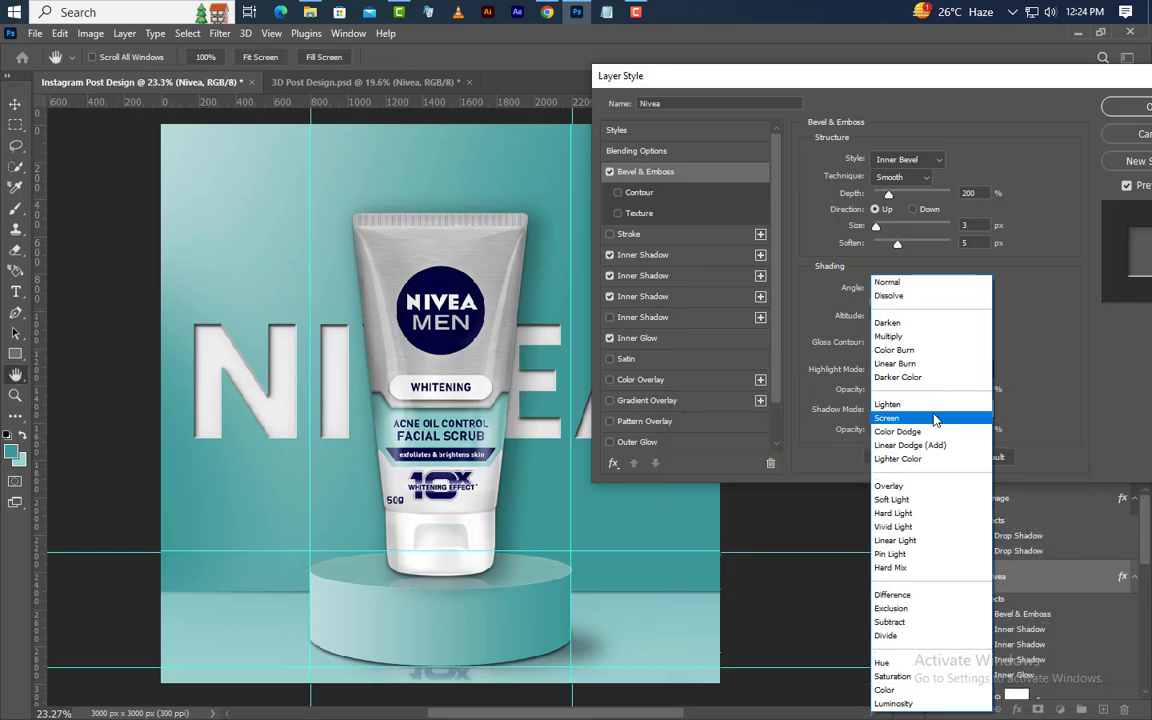
{"action": "left_click", "coordinate": [932, 420]}
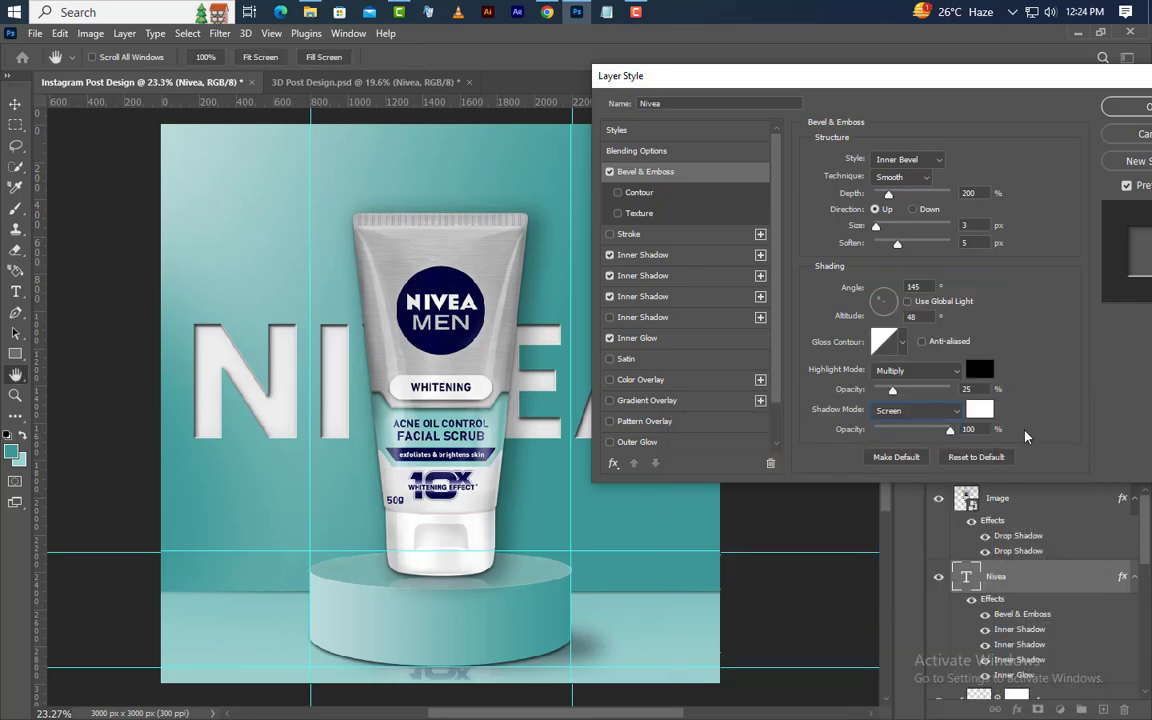
{"action": "left_click", "coordinate": [1135, 108]}
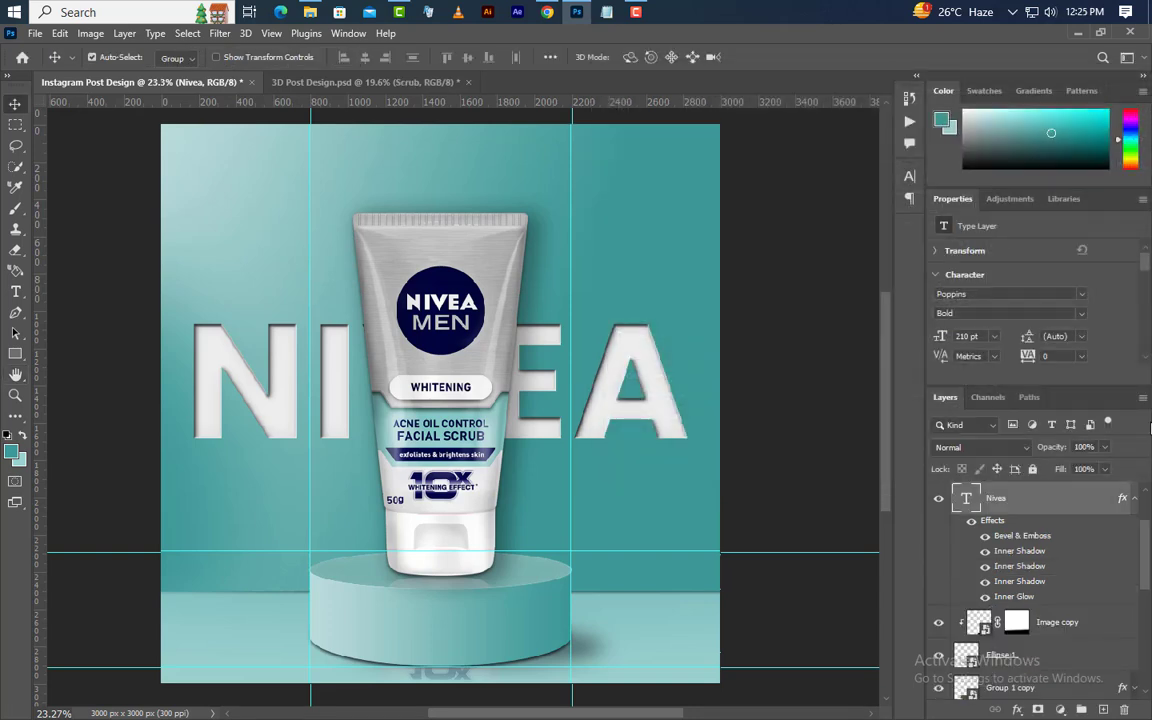
Add a new text layer reading "FACIAL" in Poppins Bold above the tube
{"action": "left_click", "coordinate": [1103, 710]}
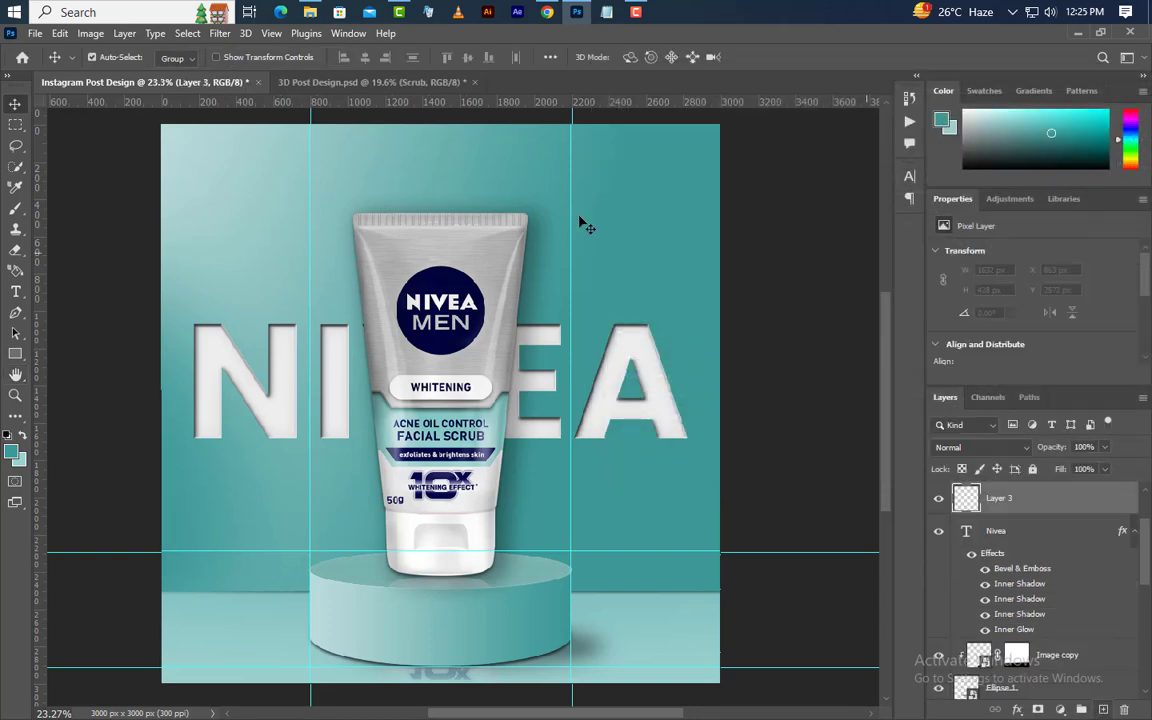
{"action": "left_click", "coordinate": [15, 290]}
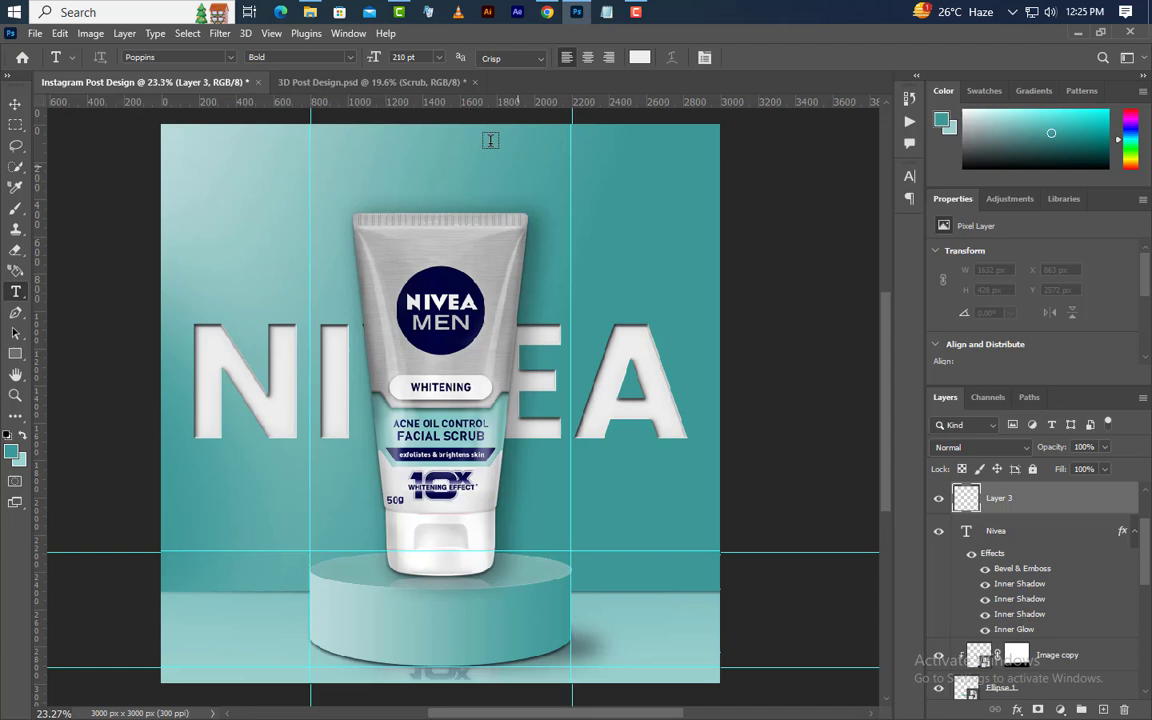
{"action": "left_click", "coordinate": [327, 182]}
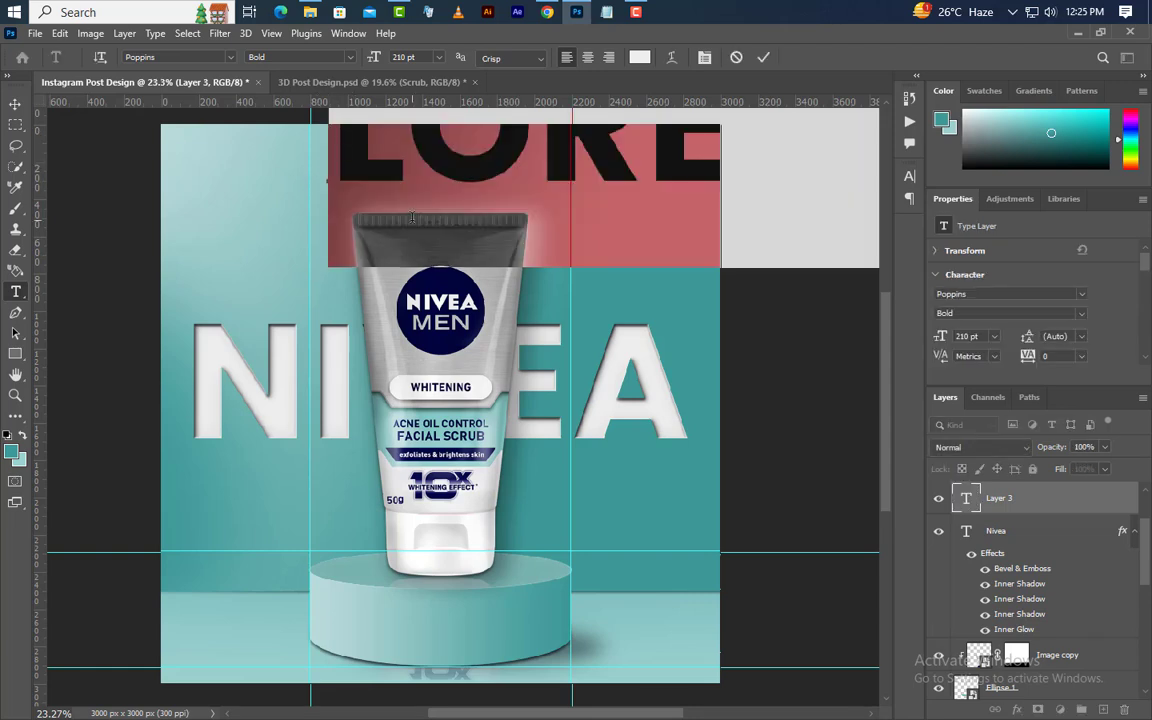
{"action": "type", "text": "FACIAL"}
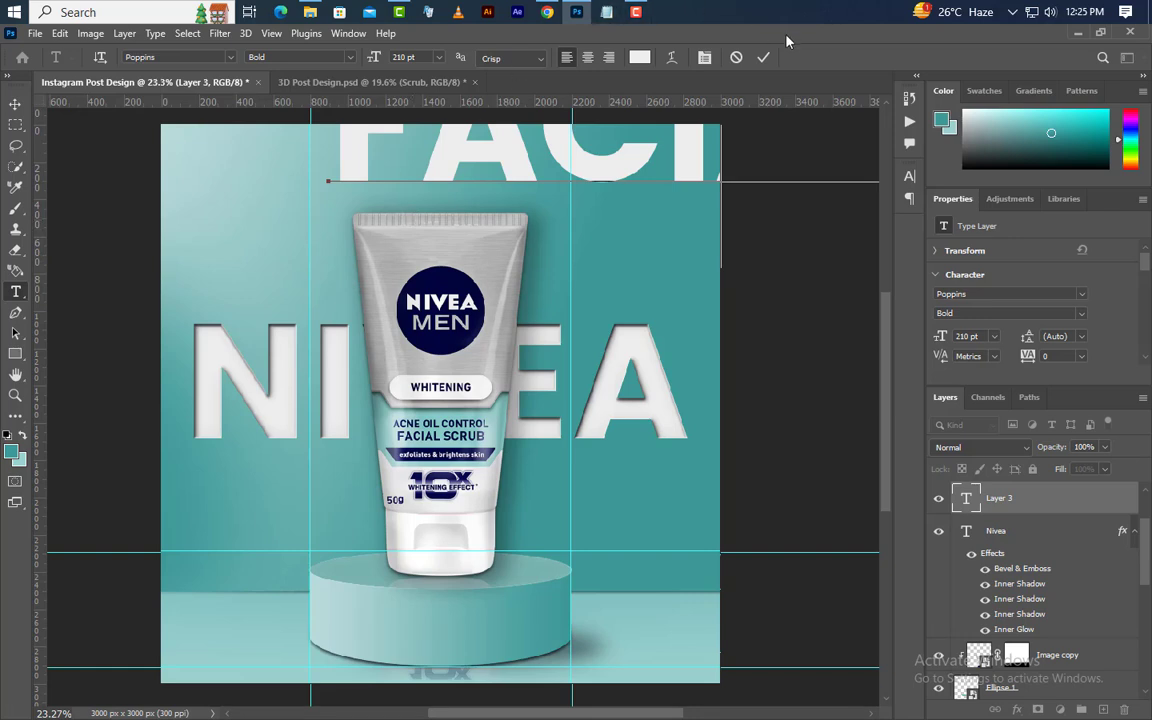
{"action": "left_click", "coordinate": [763, 57]}
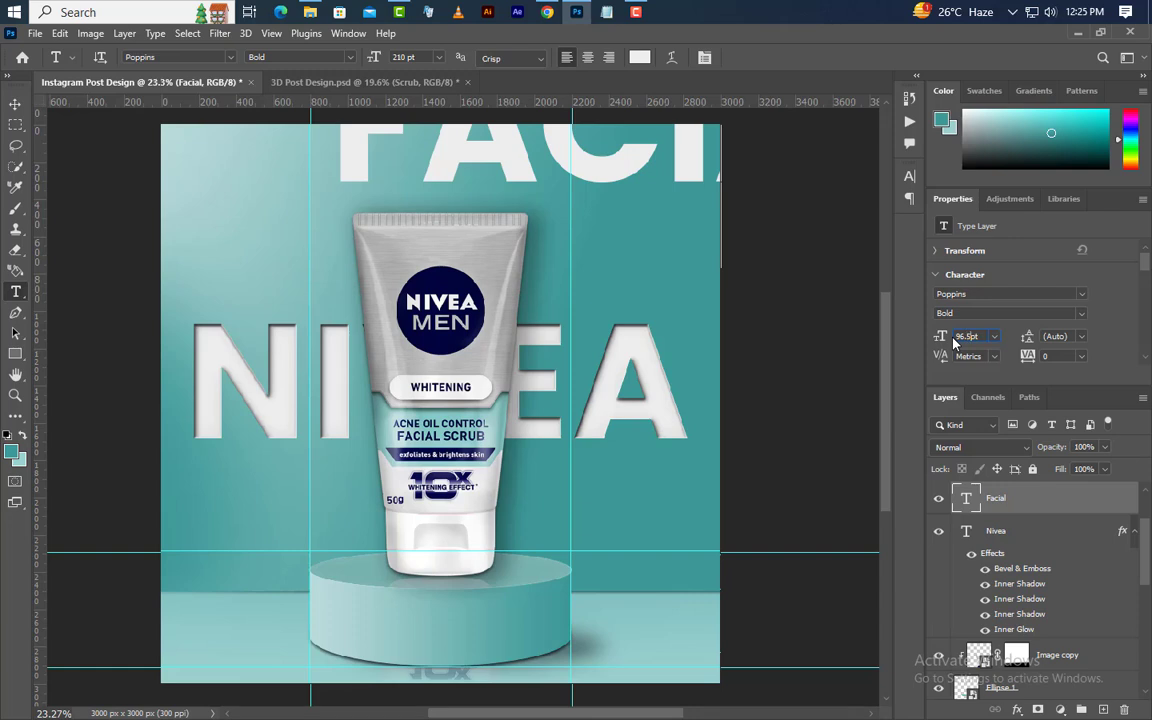
Set the FACIAL text to 96.5 pt and recolour it with the dark navy sampled from the tube's round logo
{"action": "left_click", "coordinate": [910, 177]}
{"action": "left_click", "coordinate": [866, 267]}
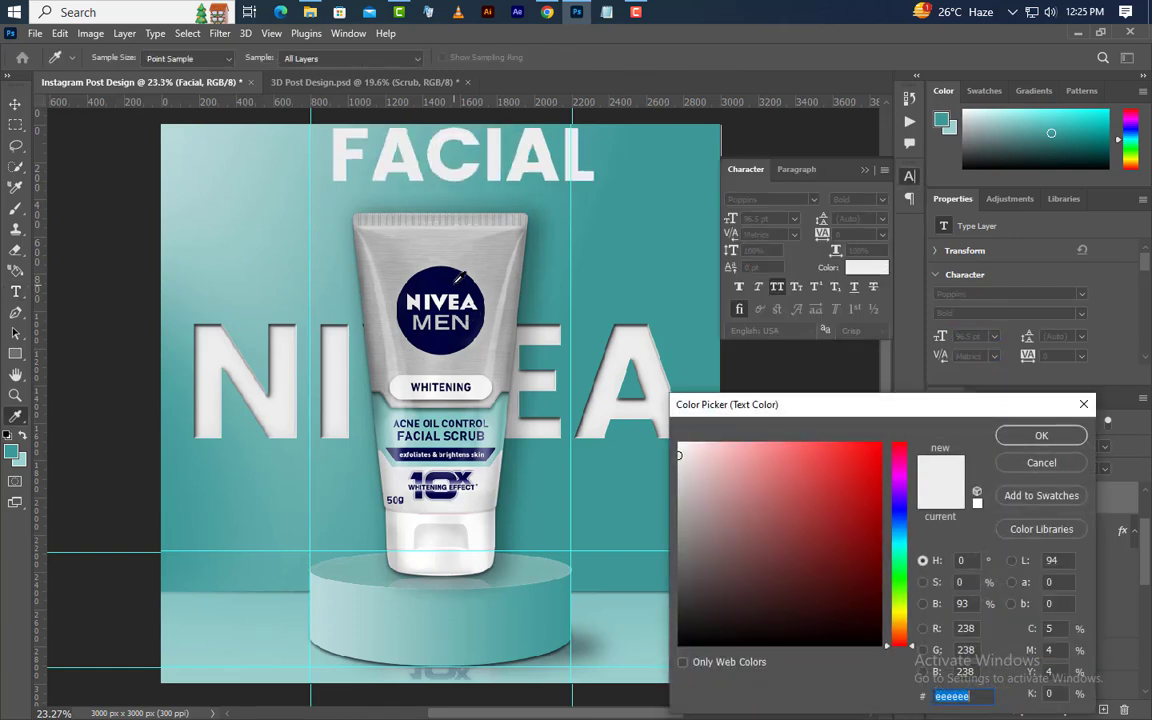
{"action": "left_click", "coordinate": [457, 282]}
{"action": "left_click", "coordinate": [1040, 436]}
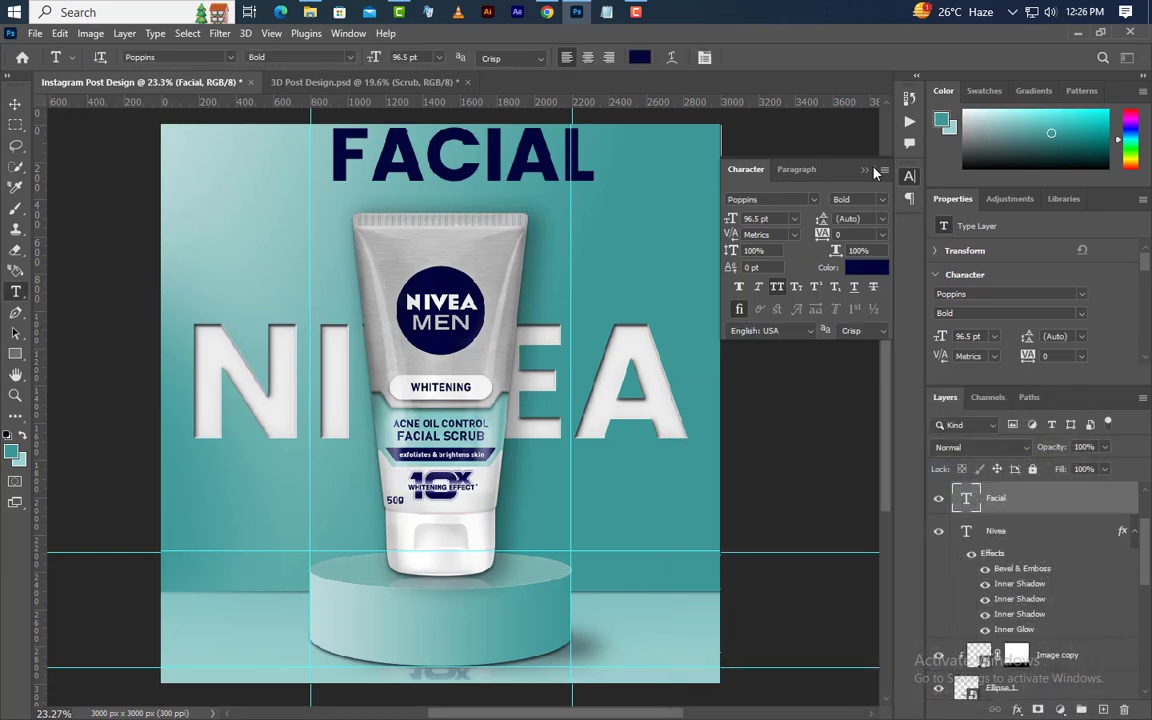
{"action": "left_click", "coordinate": [866, 171]}
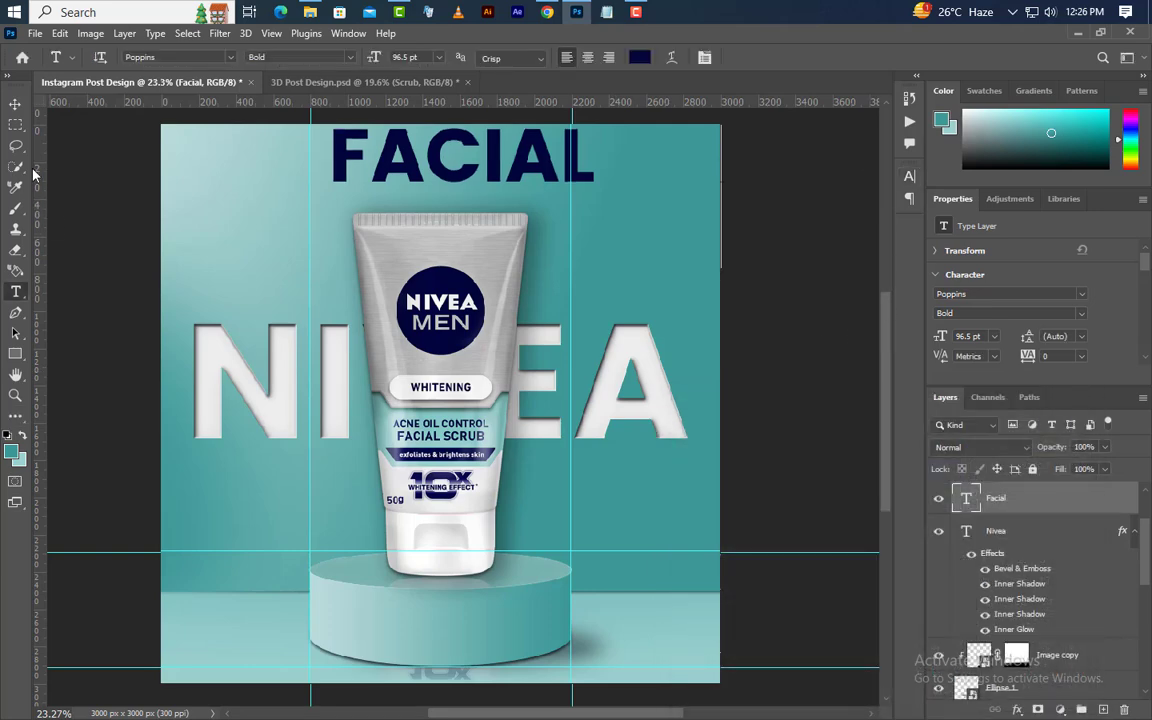
Move the FACIAL text down to just above the tube and centre it horizontally on the canvas, leaving nothing selected
{"action": "left_click", "coordinate": [15, 103]}
{"action": "left_click_drag", "start_coordinate": [465, 185], "coordinate": [459, 206]}
{"action": "key", "text": "ctrl+a"}
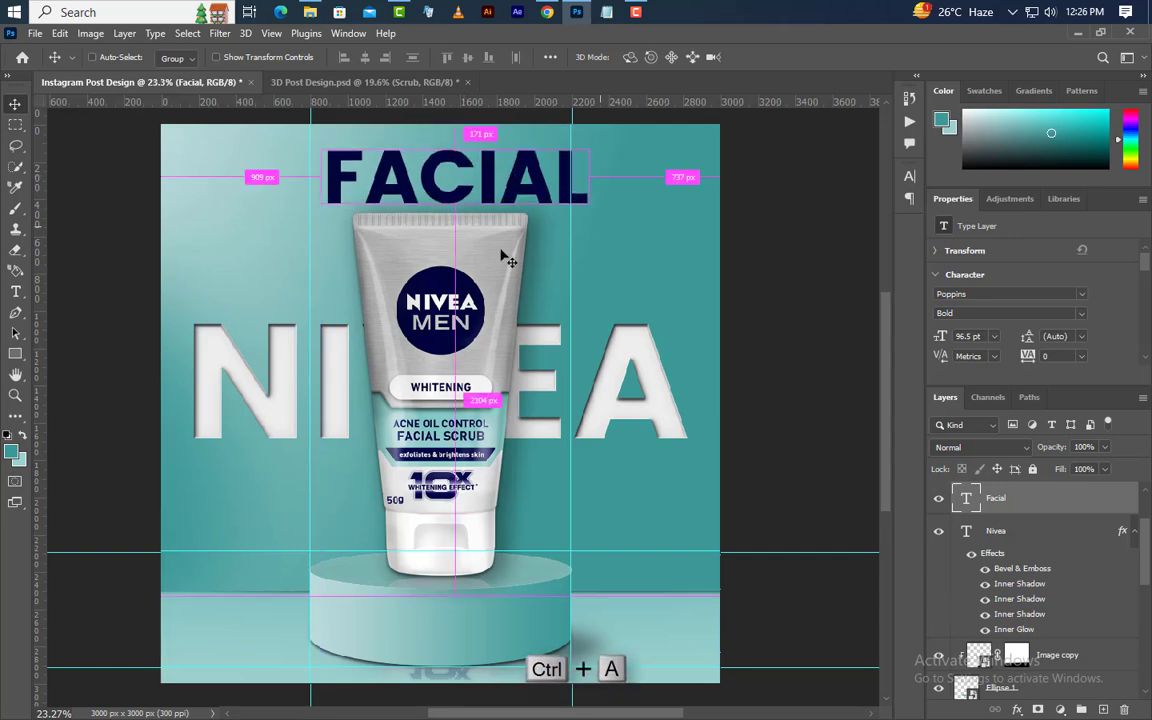
{"action": "left_click", "coordinate": [366, 58]}
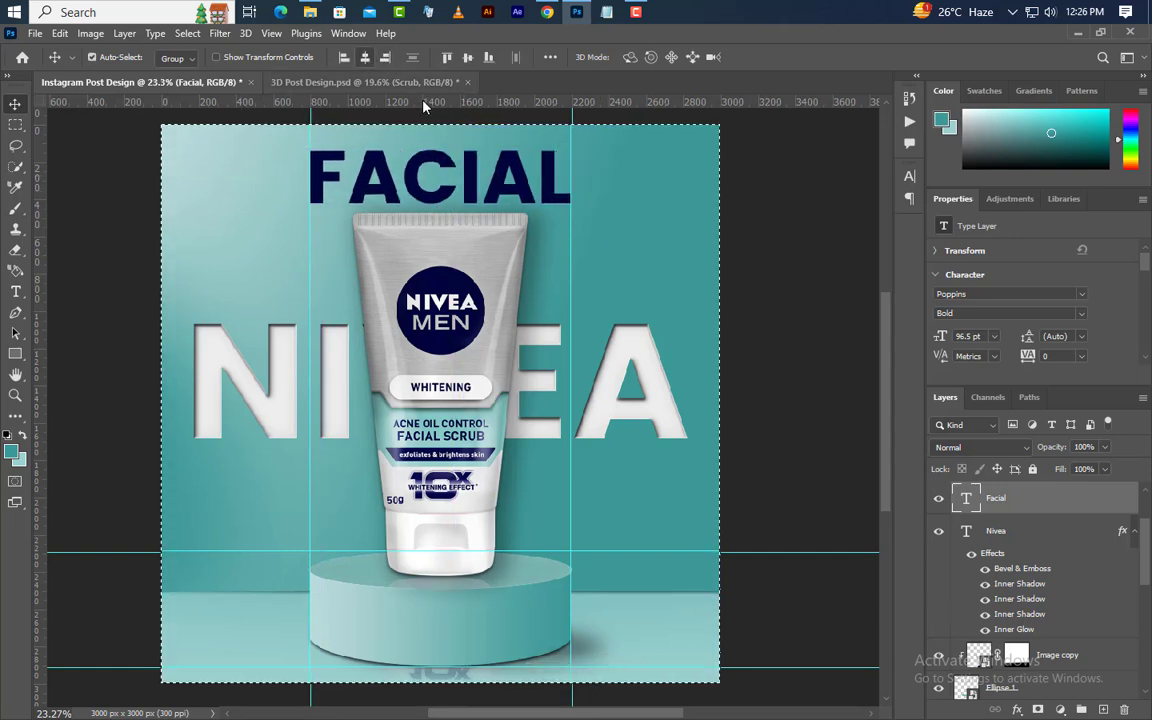
{"action": "left_click", "coordinate": [191, 36]}
{"action": "left_click", "coordinate": [203, 65]}
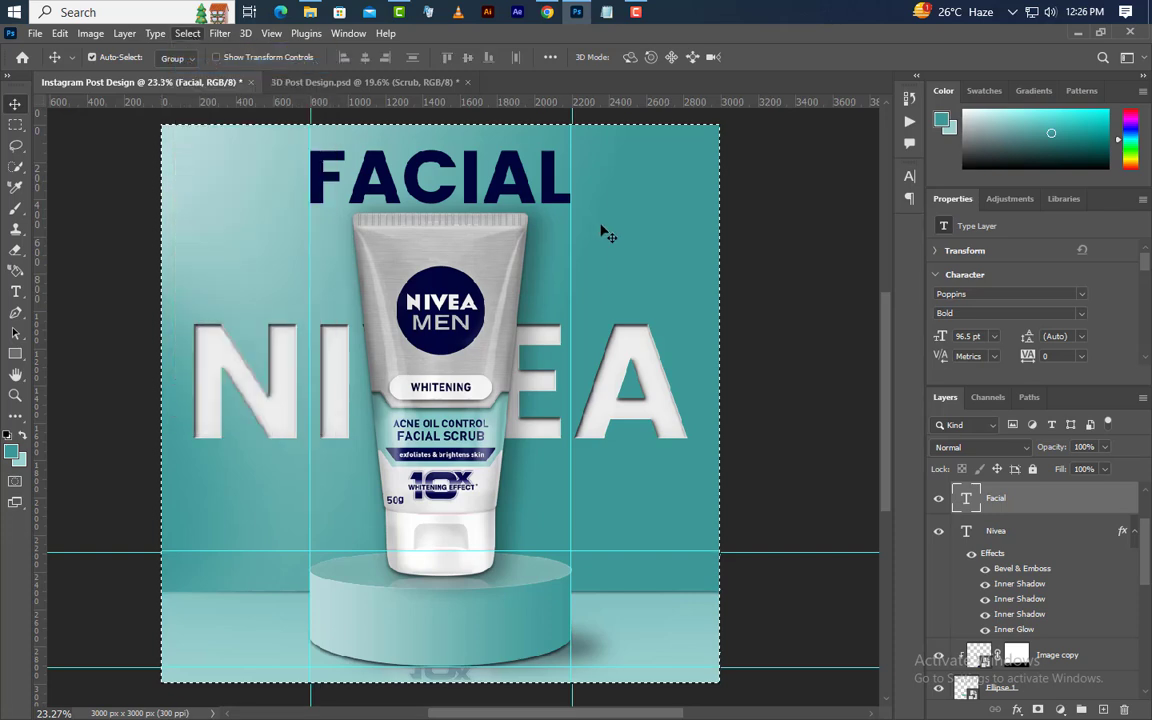
Add a new text layer reading "SCRUB" beside the tube's upper right and set its size to 26.7 pt
{"action": "left_click", "coordinate": [1103, 709]}
{"action": "left_click", "coordinate": [15, 291]}
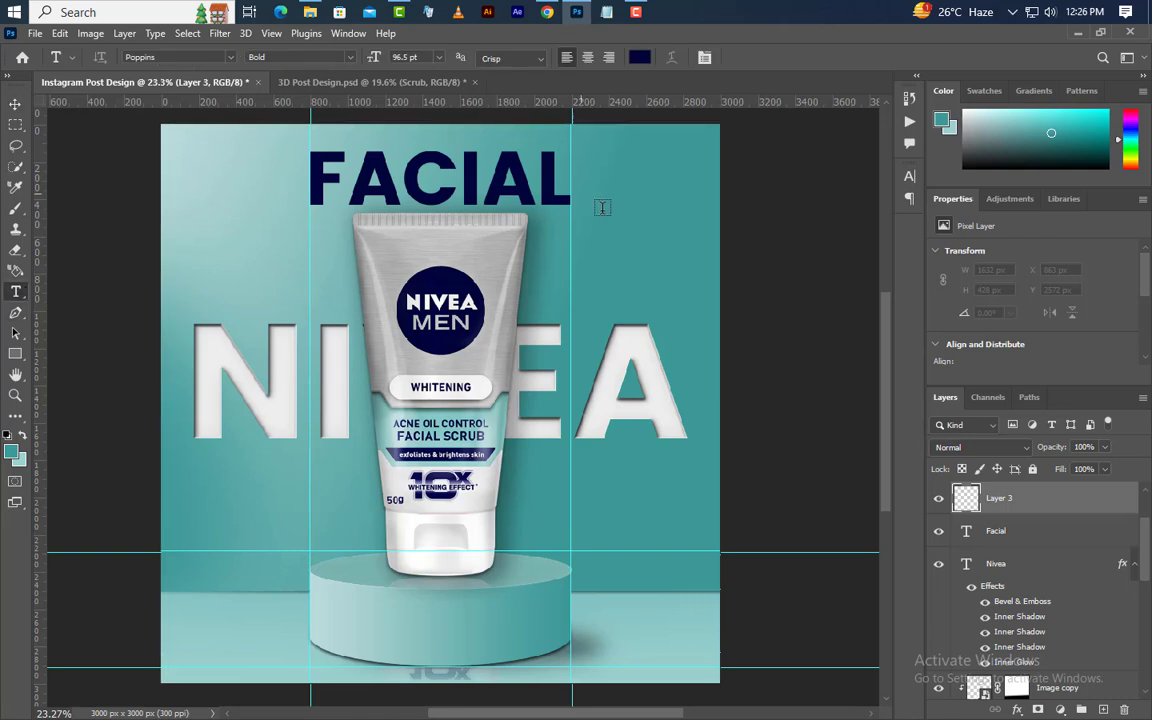
{"action": "left_click", "coordinate": [600, 249]}
{"action": "type", "text": "S"}
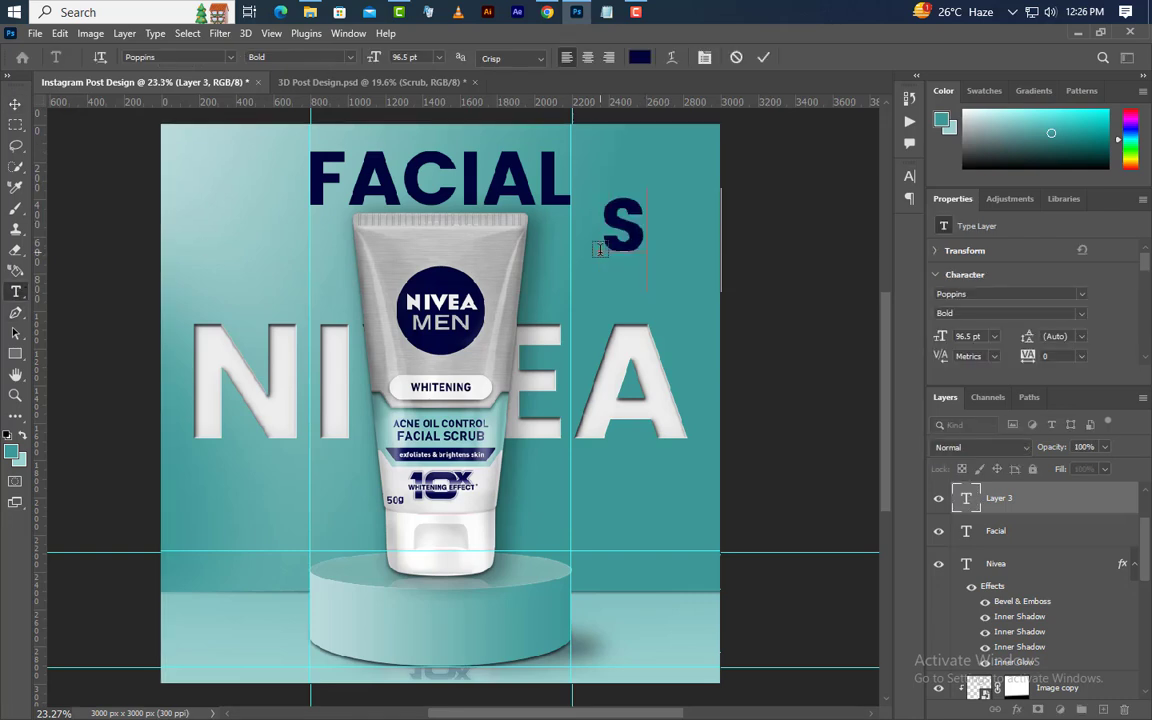
{"action": "type", "text": "CRUB"}
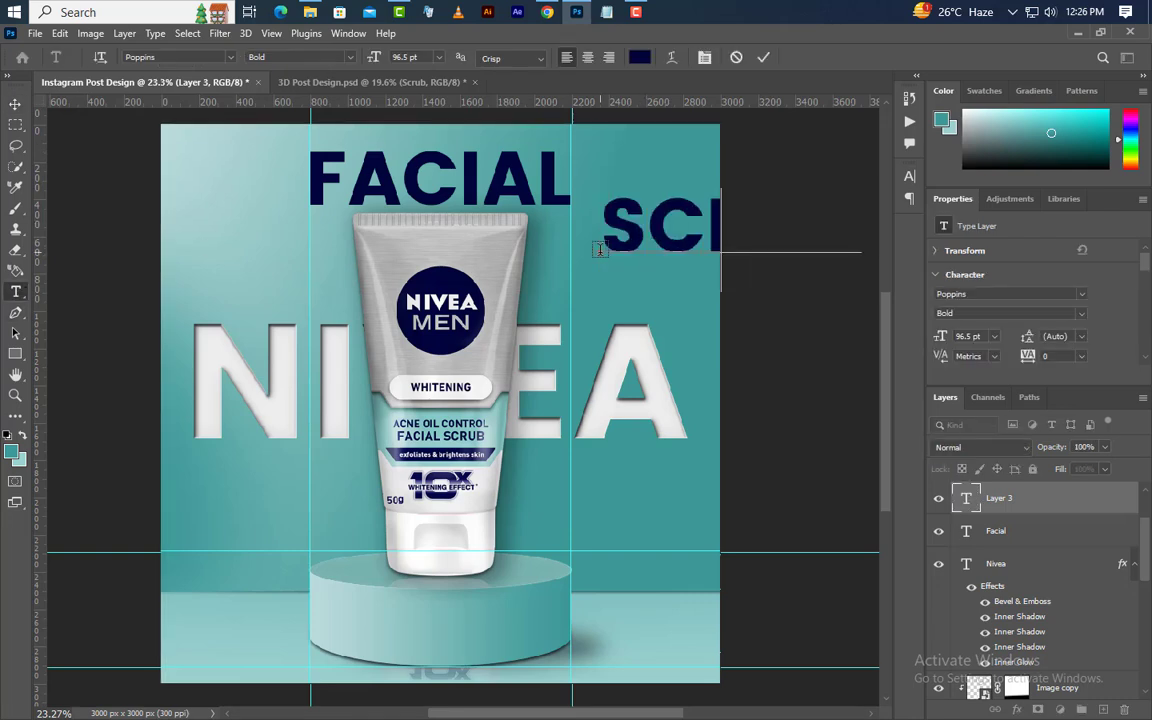
{"action": "left_click", "coordinate": [765, 58]}
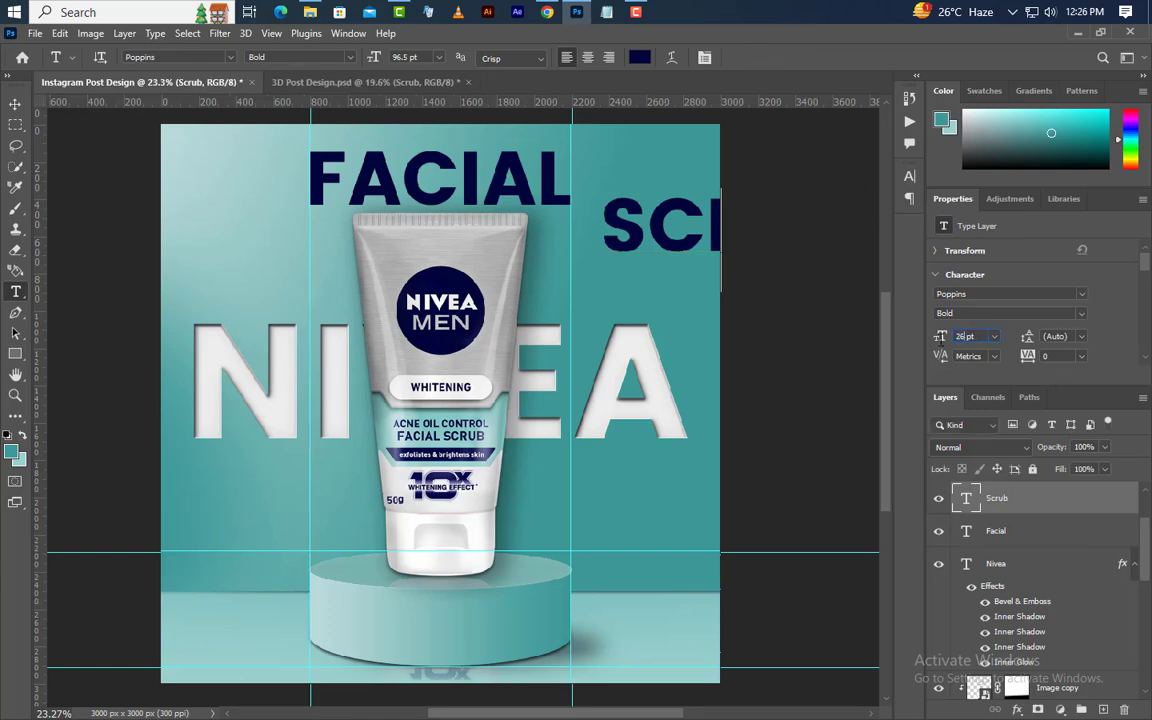
{"action": "key", "text": "Return"}
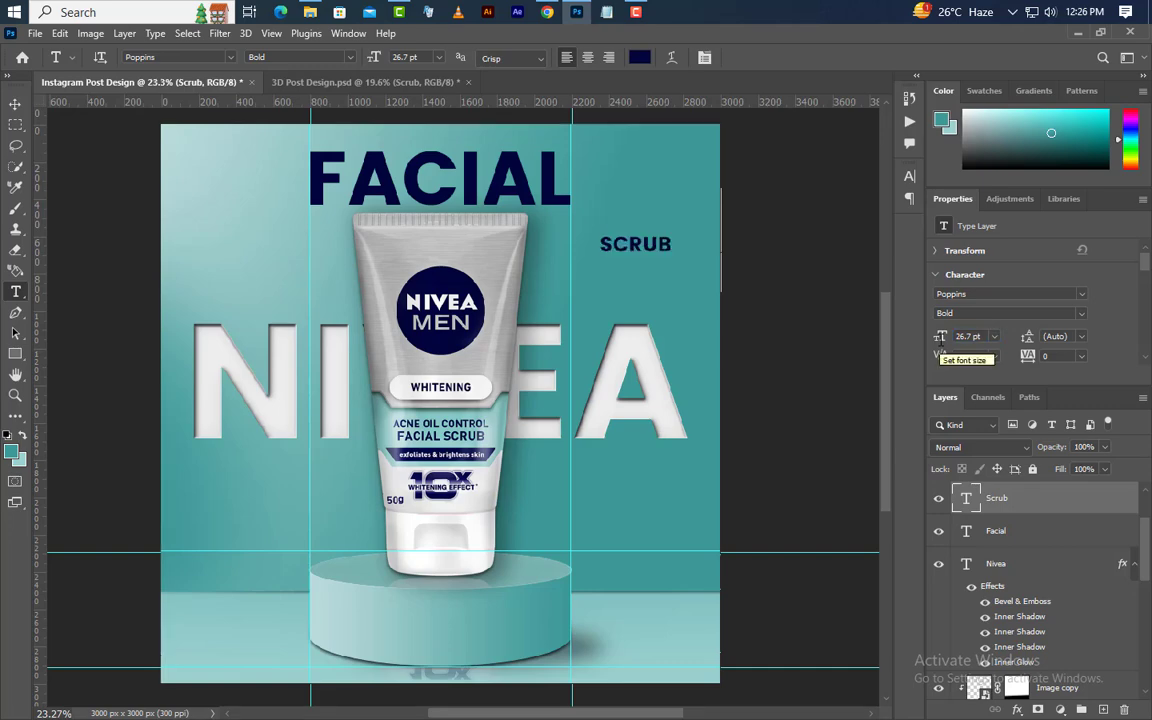
Colour the SCRUB text white (ffffff) and move it under the right end of the word FACIAL
{"action": "left_click", "coordinate": [909, 176]}
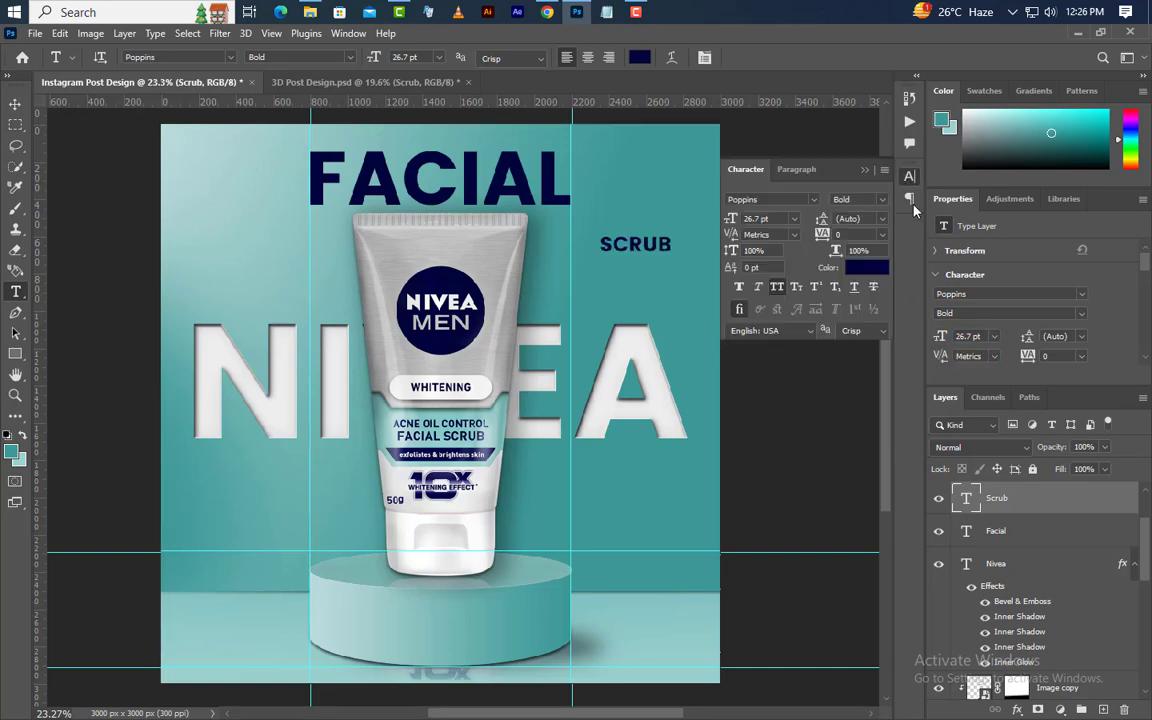
{"action": "left_click", "coordinate": [866, 267]}
{"action": "type", "text": "ffffff"}
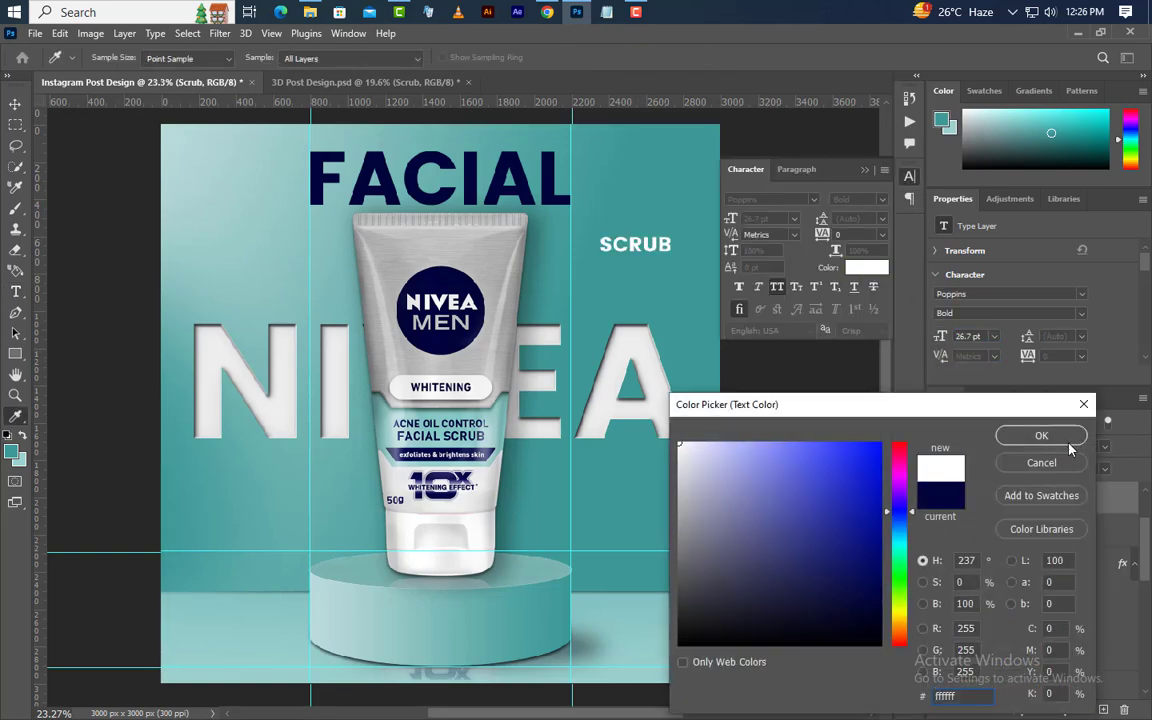
{"action": "left_click", "coordinate": [1041, 435]}
{"action": "left_click", "coordinate": [775, 151]}
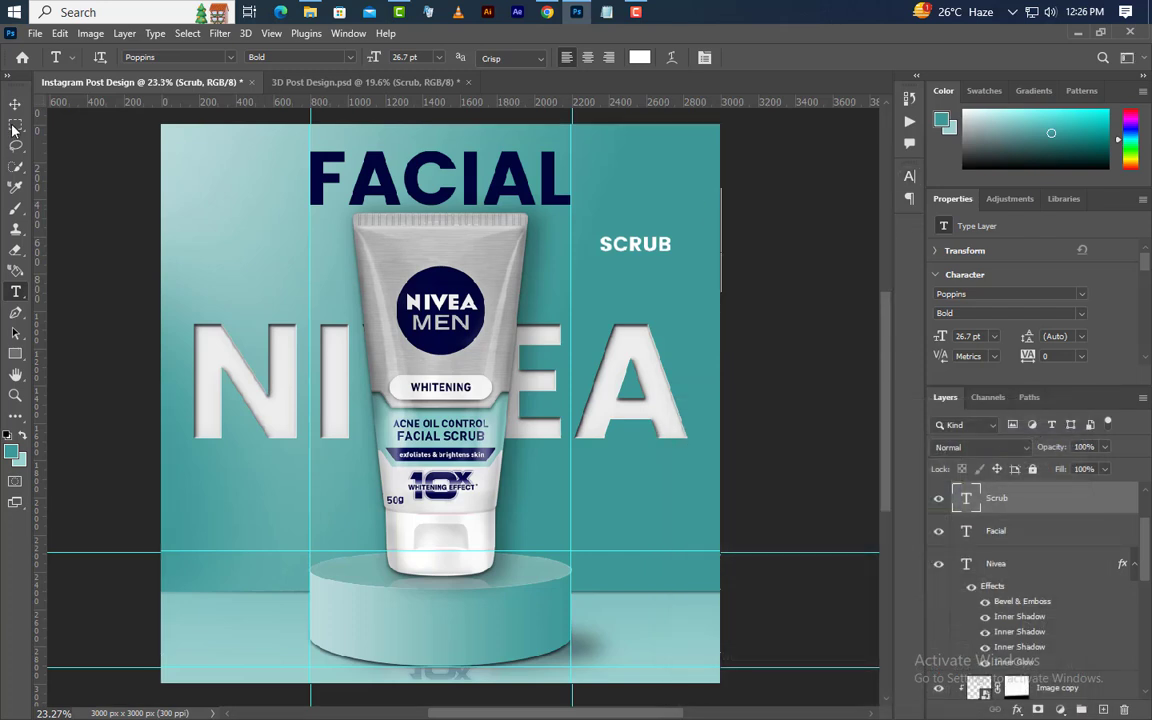
{"action": "left_click", "coordinate": [15, 103]}
{"action": "left_click_drag", "start_coordinate": [647, 249], "coordinate": [609, 248]}
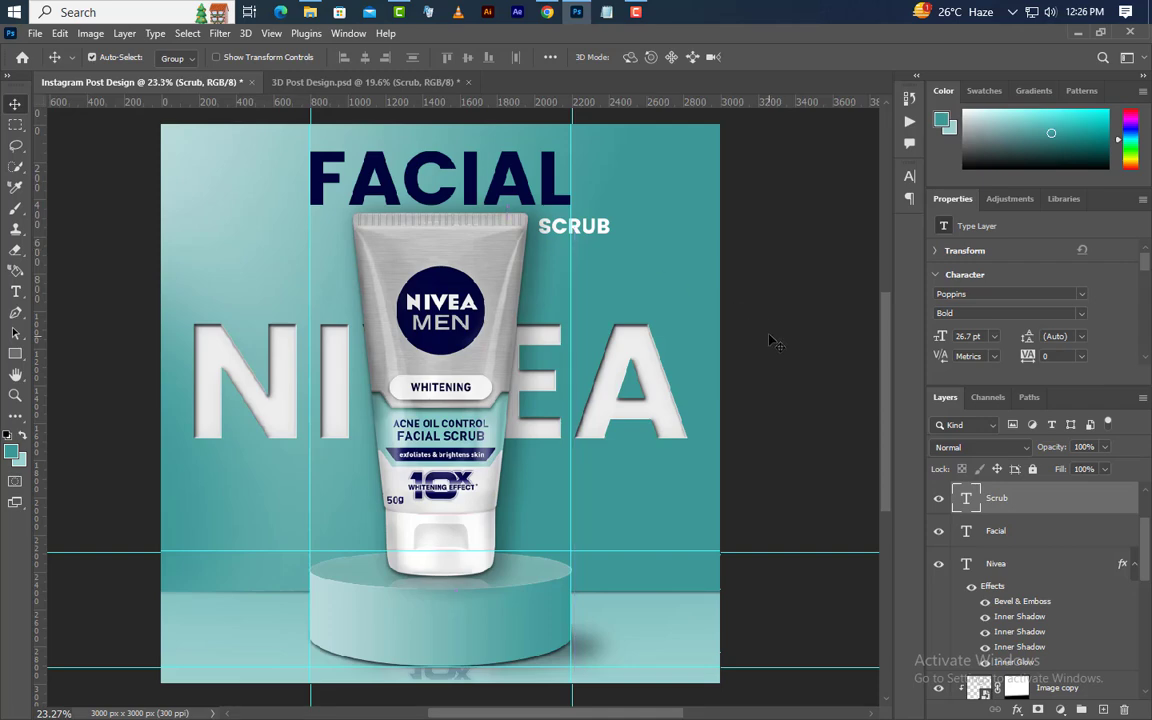
Clear all guides from the document
{"action": "left_click", "coordinate": [271, 33]}
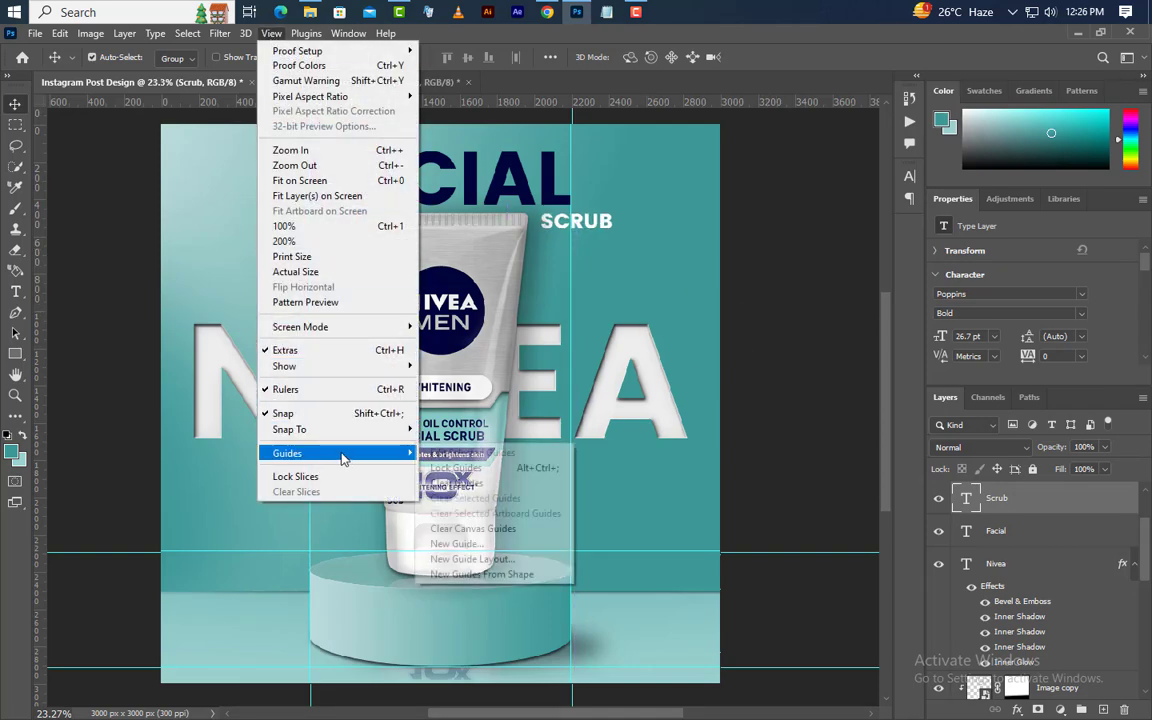
{"action": "mouse_move", "coordinate": [326, 455]}
{"action": "left_click", "coordinate": [457, 484]}
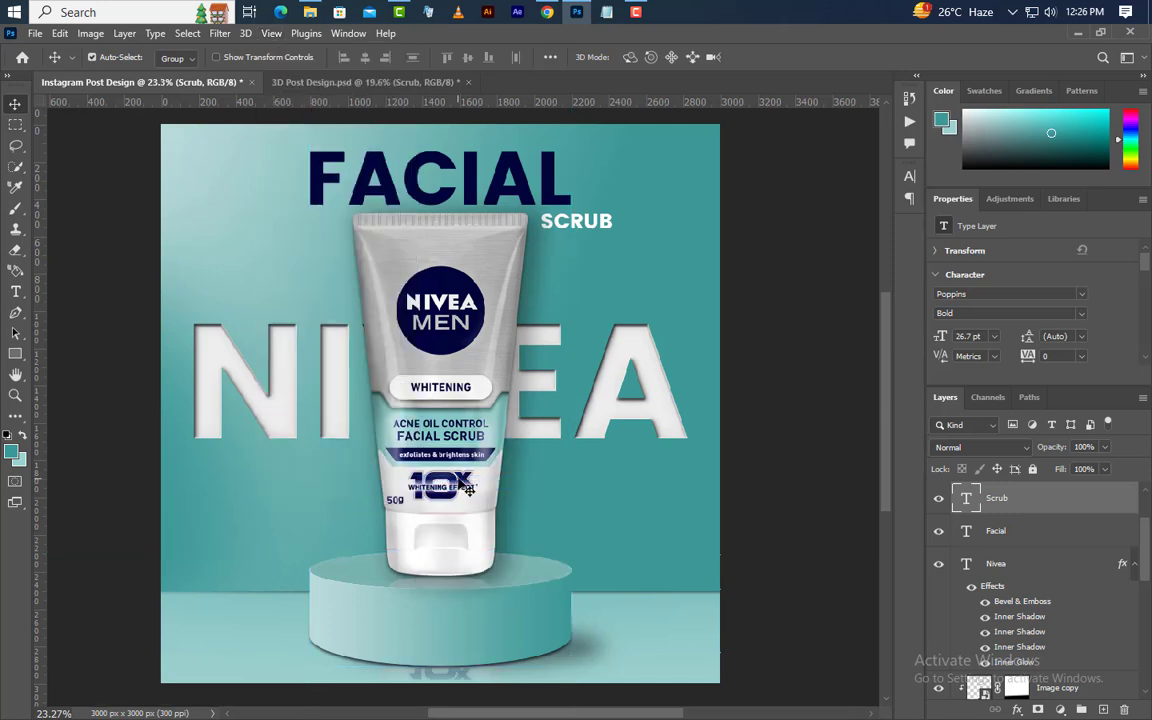
{"action": "left_click", "coordinate": [15, 291]}
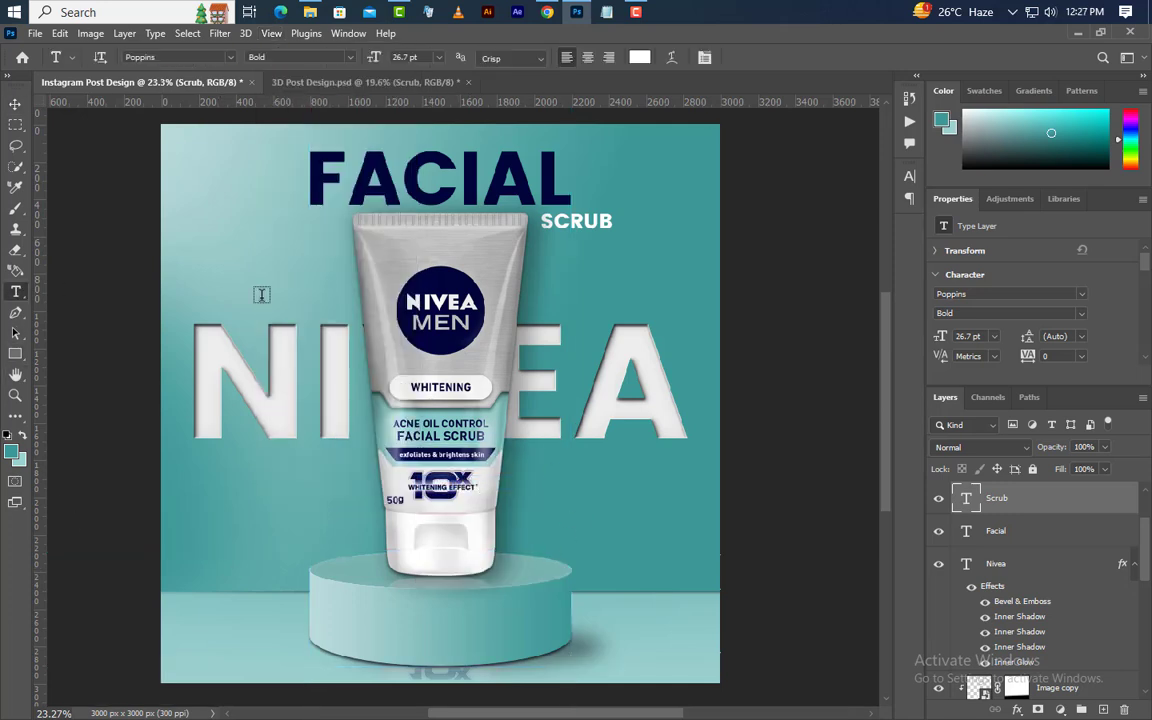
{"action": "left_click", "coordinate": [547, 528]}
{"action": "type", "text": "WWW.GRAPH"}
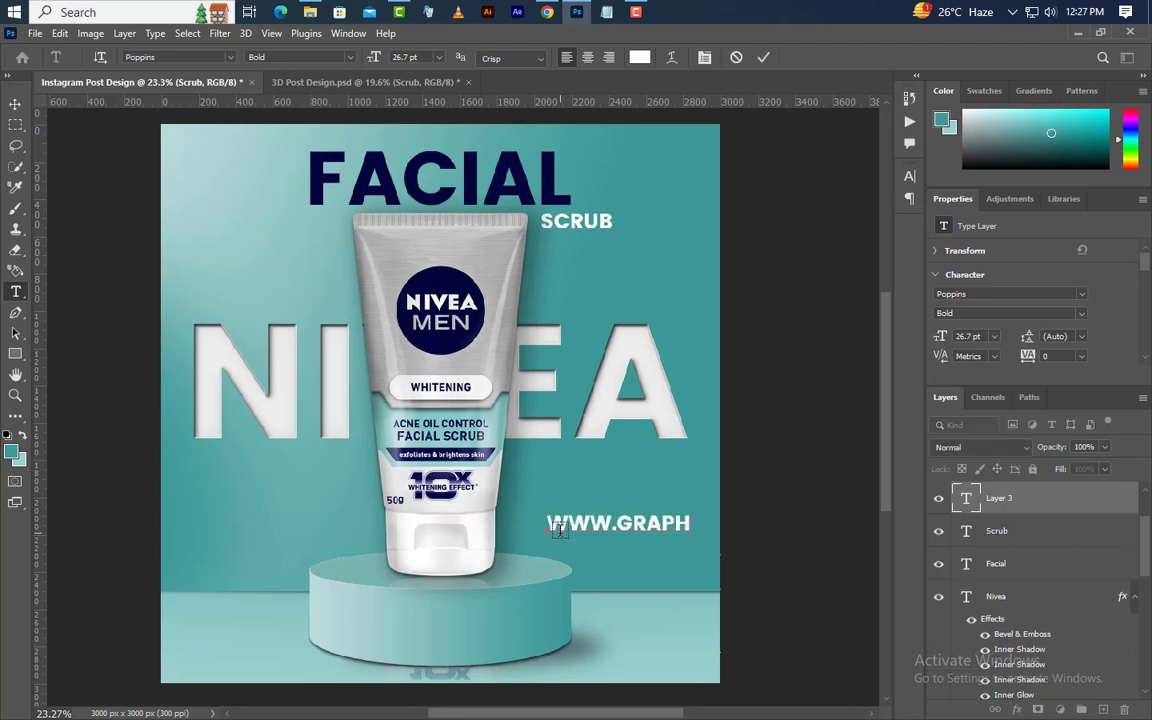
{"action": "type", "text": "ICSFAMI"}
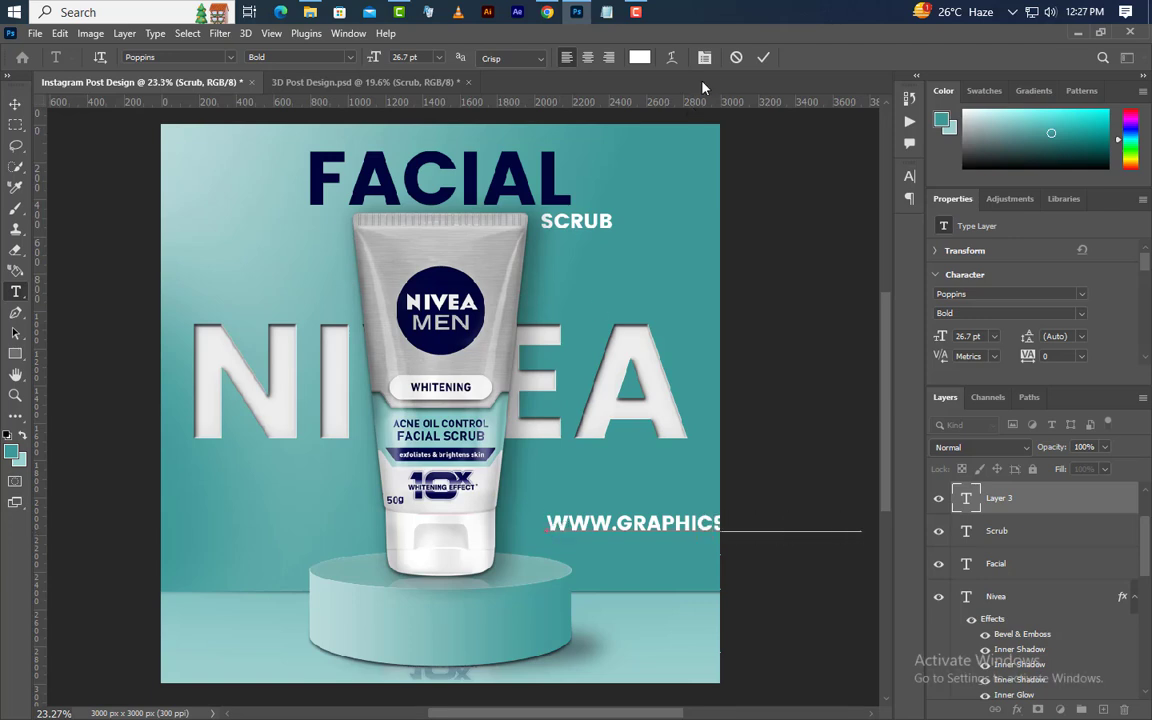
{"action": "left_click", "coordinate": [762, 58]}
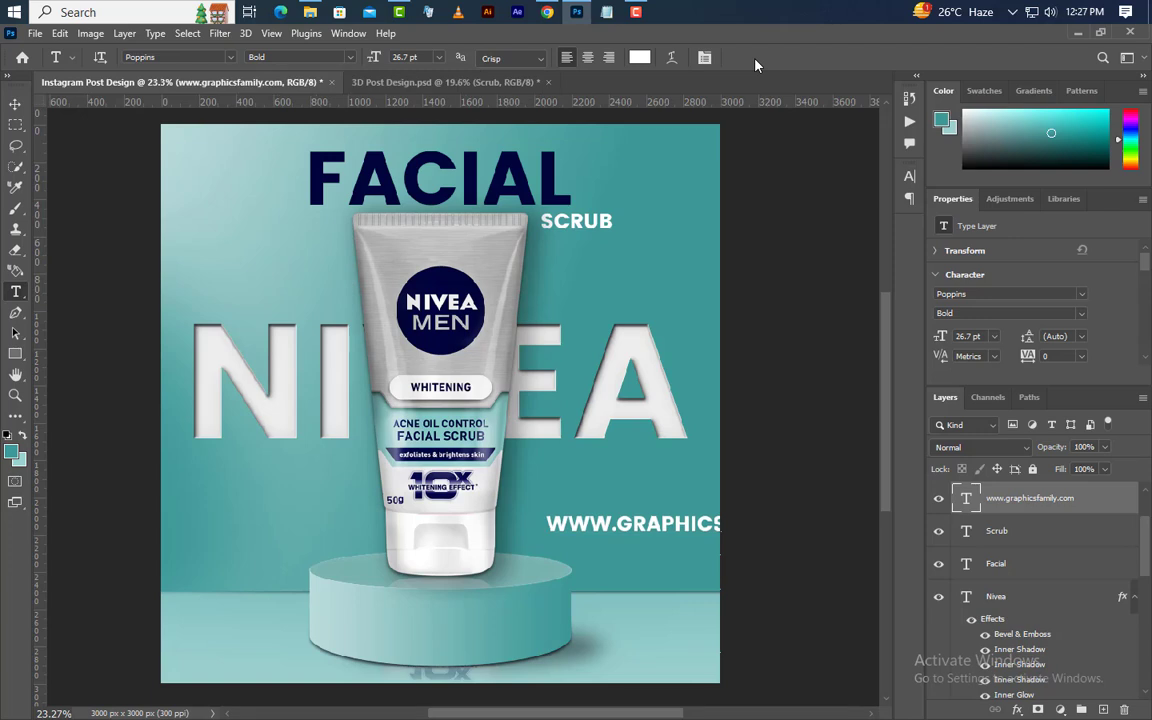
Set the website address text to Poppins Regular at 12.2 pt with 100 tracking
{"action": "key", "text": "v"}
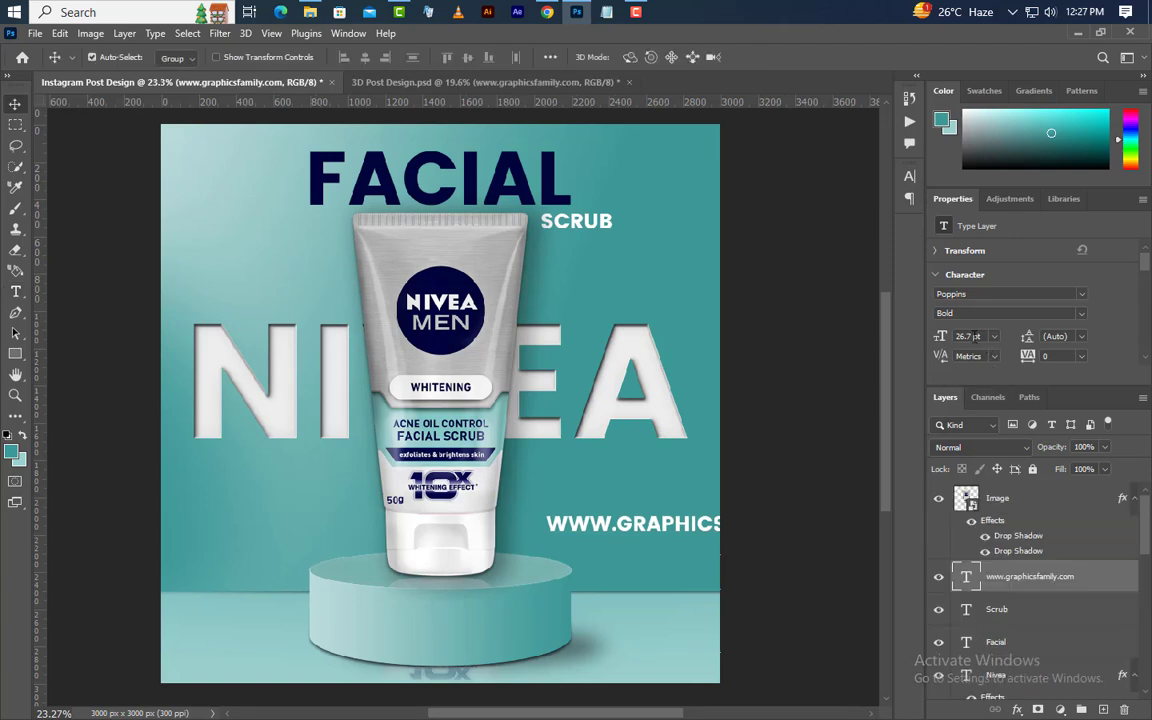
{"action": "type", "text": "1"}
{"action": "left_click", "coordinate": [1057, 357]}
{"action": "type", "text": "1"}
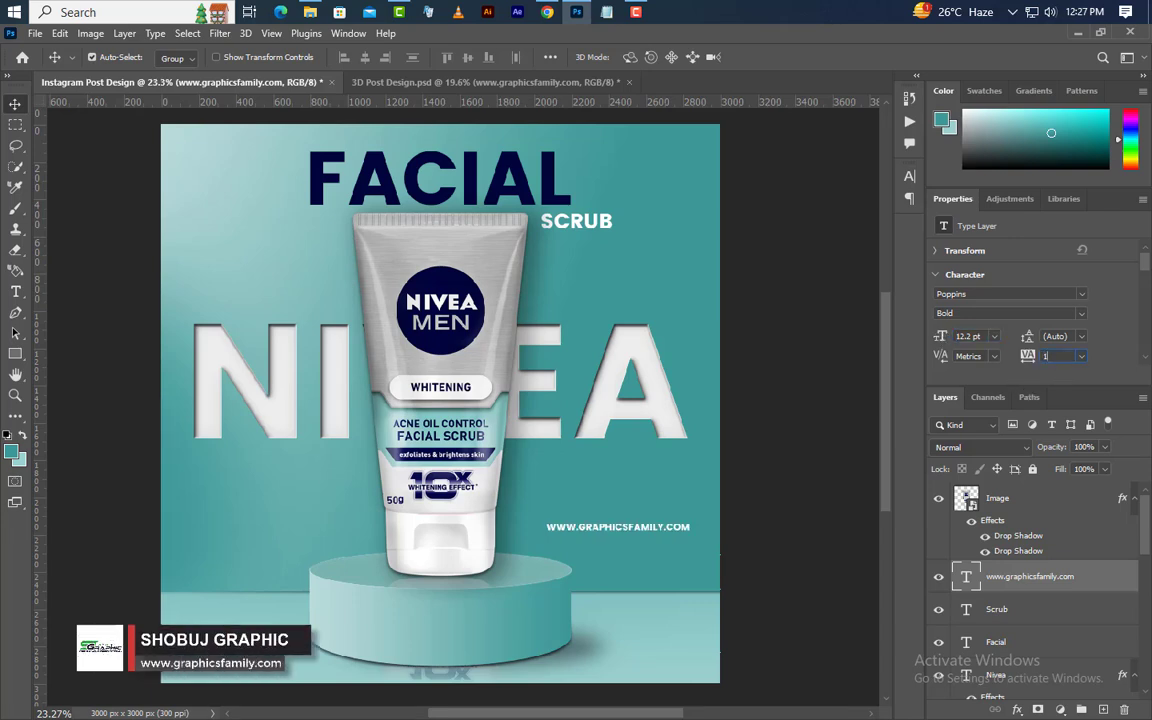
{"action": "left_click", "coordinate": [1081, 313]}
{"action": "left_click", "coordinate": [880, 306]}
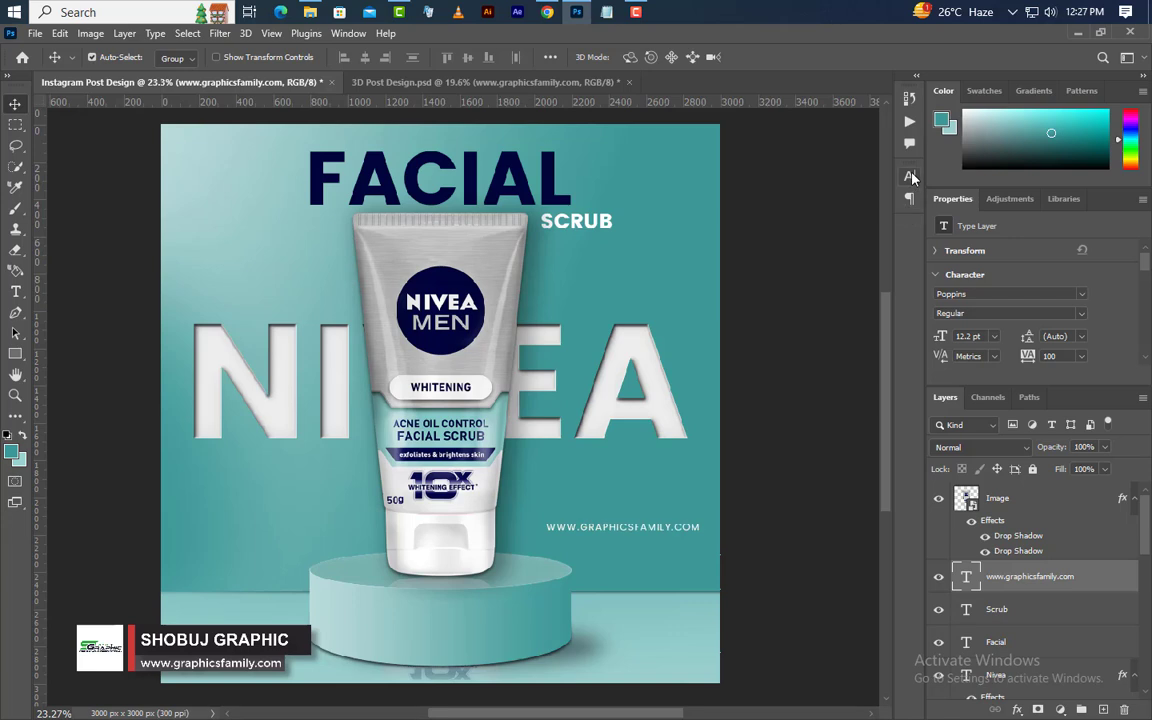
Turn off All Caps for the website address and move it up to just beneath the "EA" of NIVEA
{"action": "left_click", "coordinate": [909, 176]}
{"action": "left_click", "coordinate": [777, 286]}
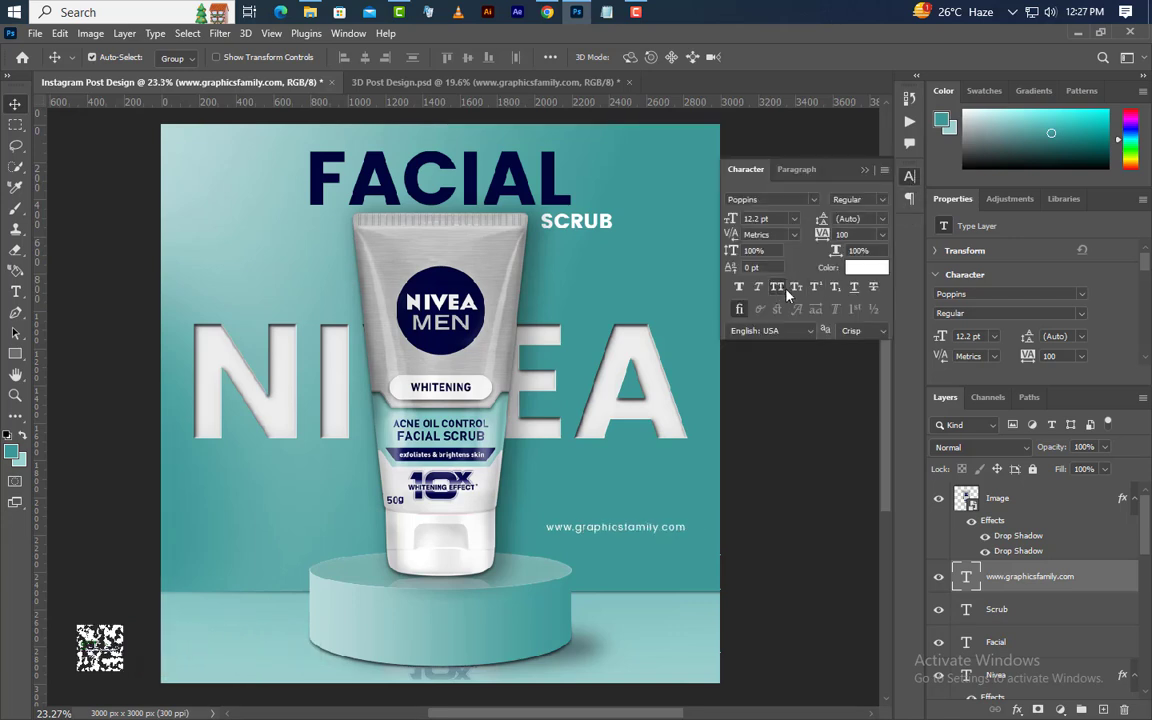
{"action": "left_click", "coordinate": [865, 172]}
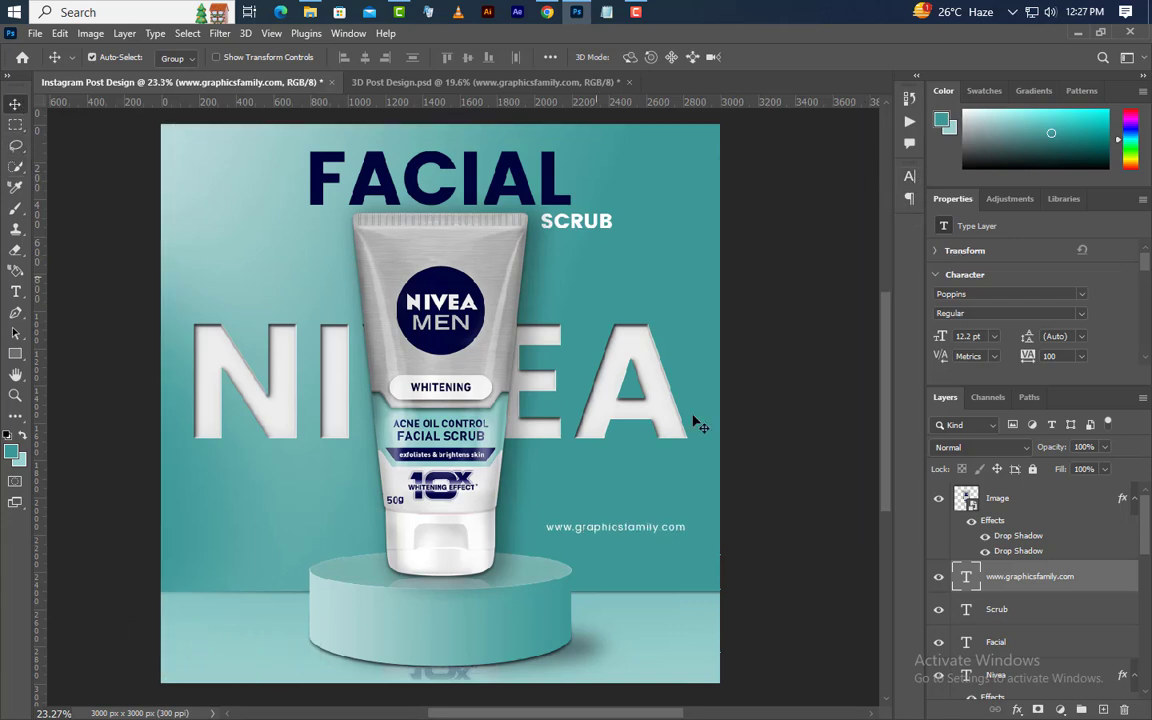
{"action": "left_click_drag", "start_coordinate": [648, 533], "coordinate": [648, 470]}
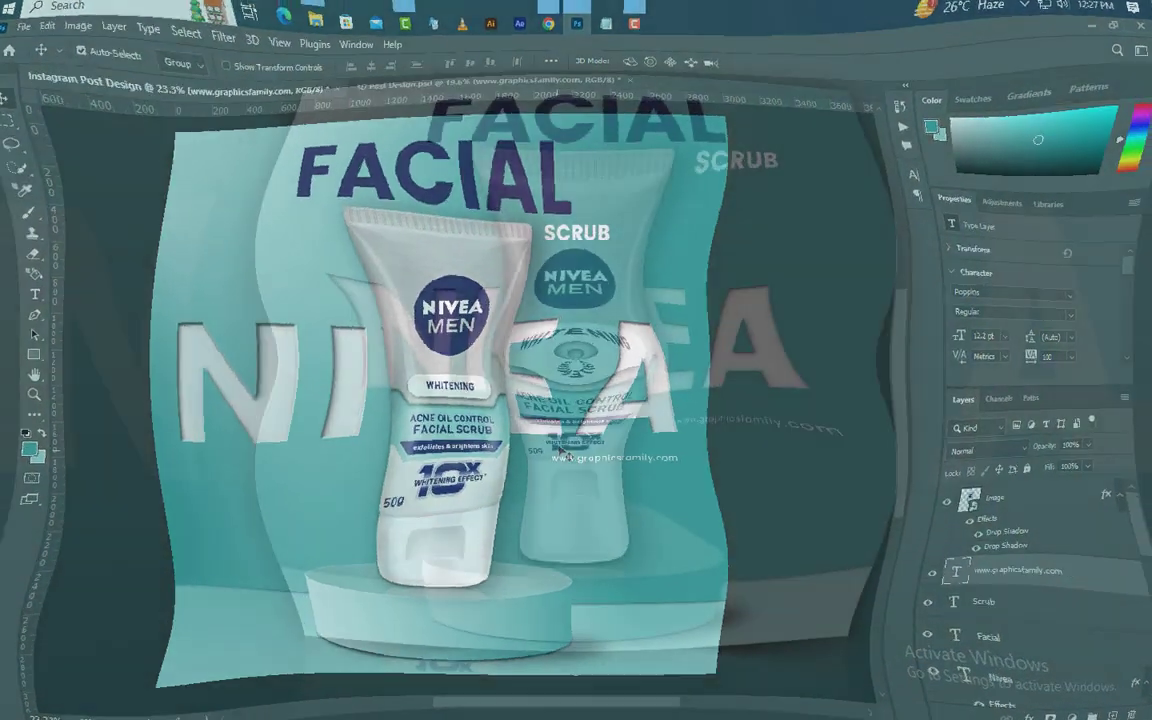